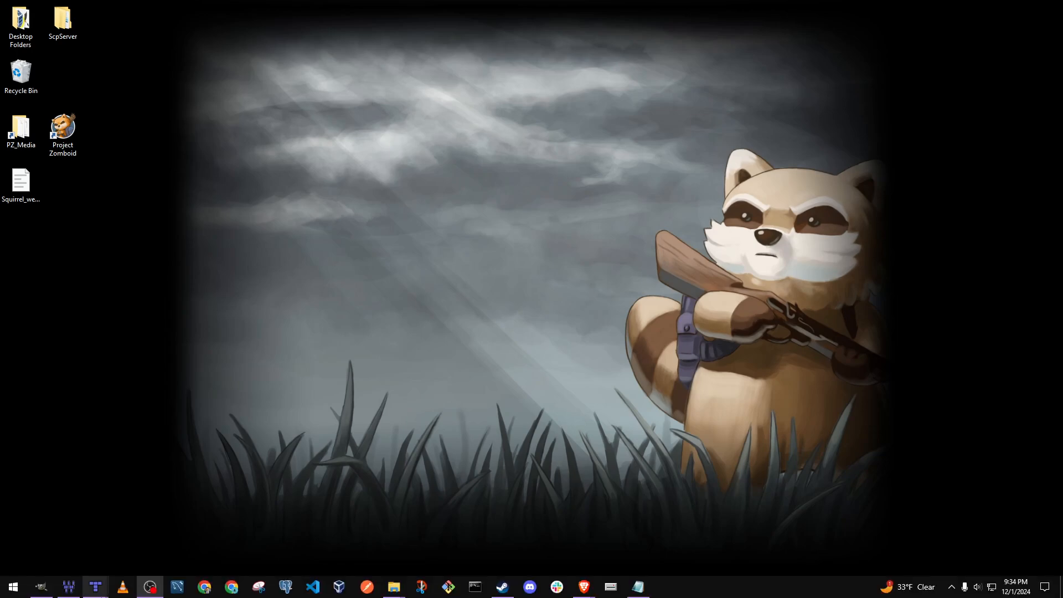
Step: Switch to the TileZed window showing Stripesville_0_0.tmx, look over the map, and close it
mouse_move(94, 592)
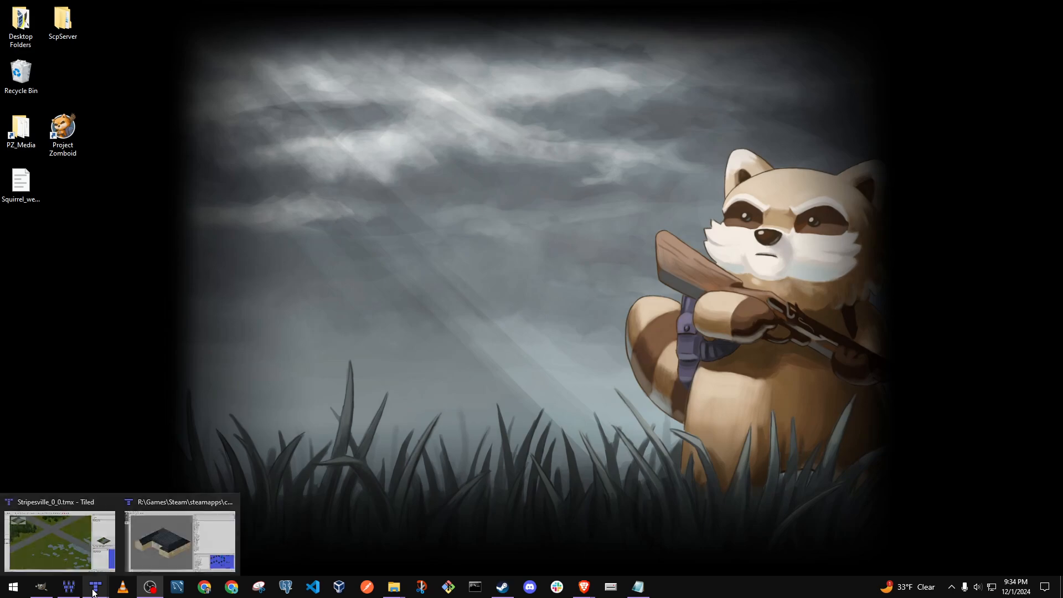
click(59, 540)
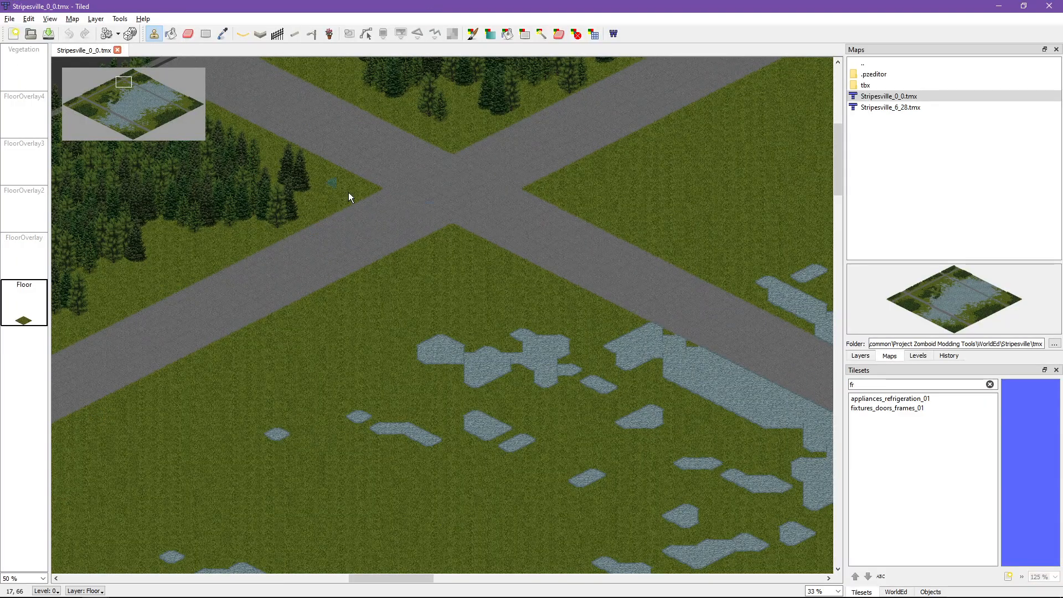
middle_drag(439, 191, 474, 312)
scroll(475, 314, down, 5)
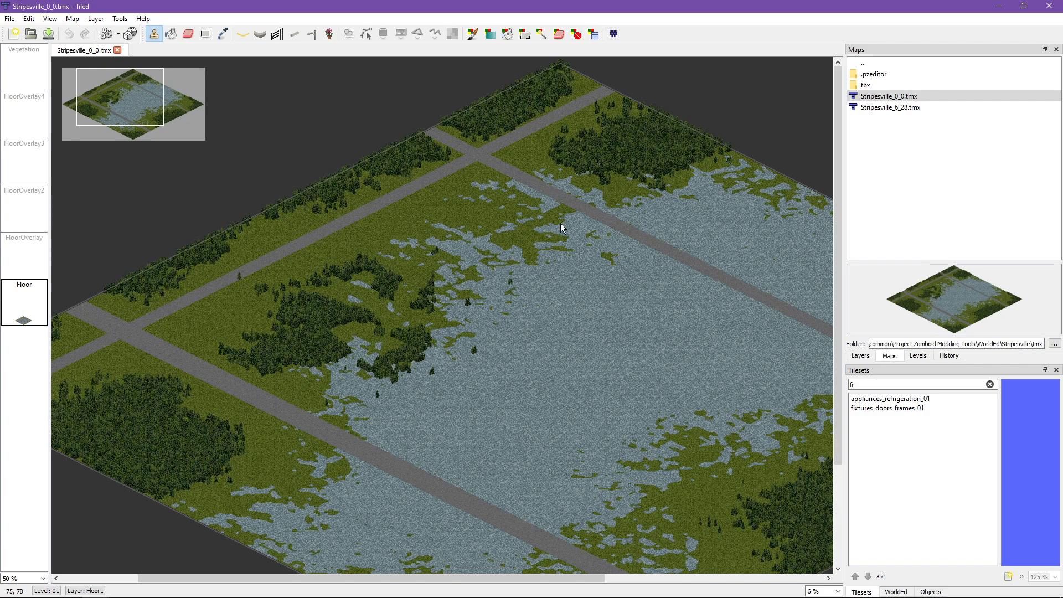
middle_drag(686, 218, 411, 199)
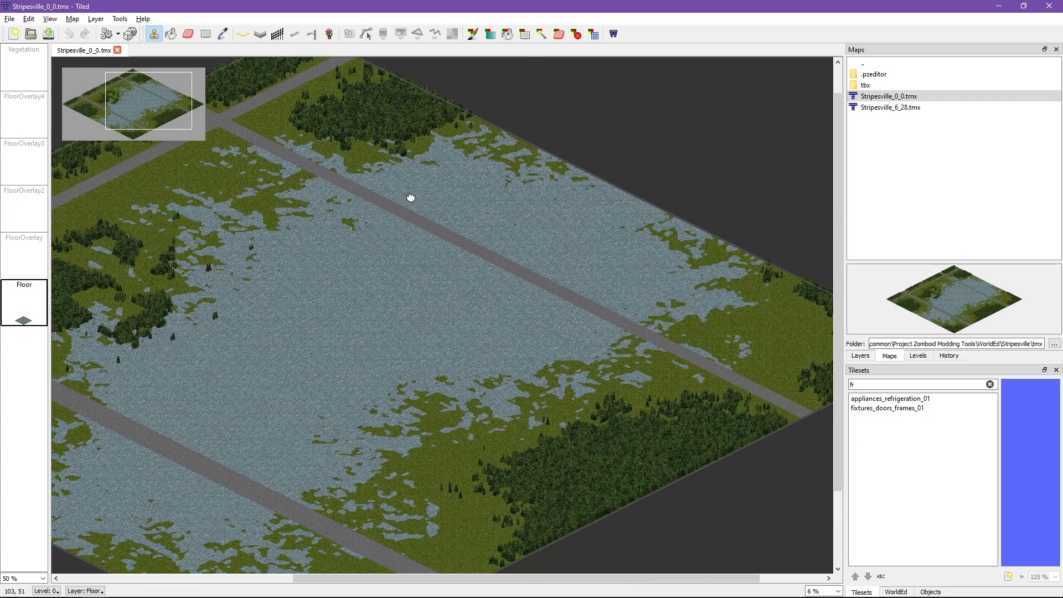
click(118, 51)
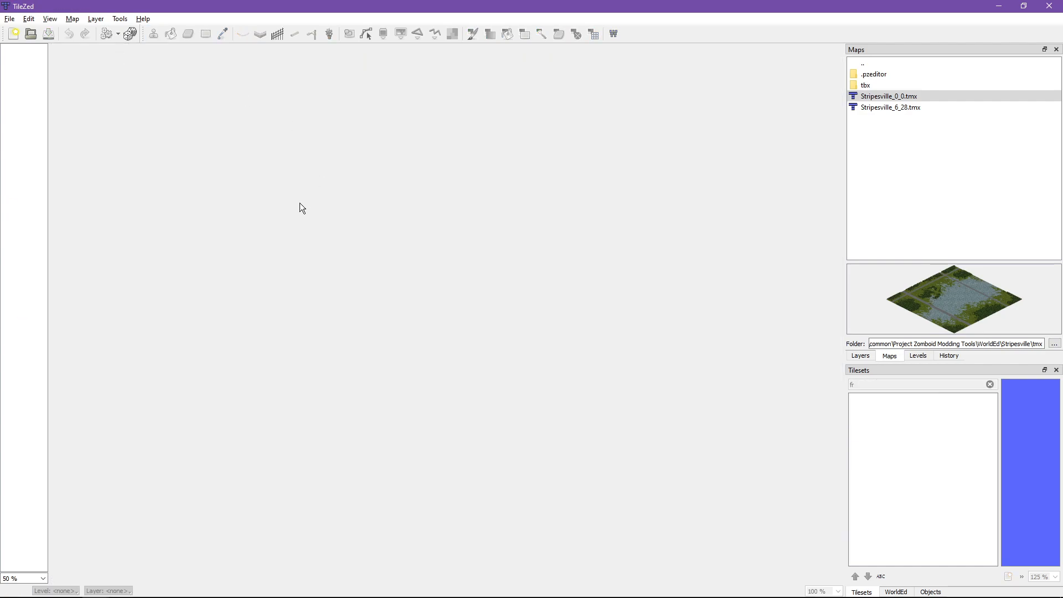
Step: Compare the previews of Stripesville_6_28.tmx and Stripesville_0_0.tmx in the map list
click(903, 108)
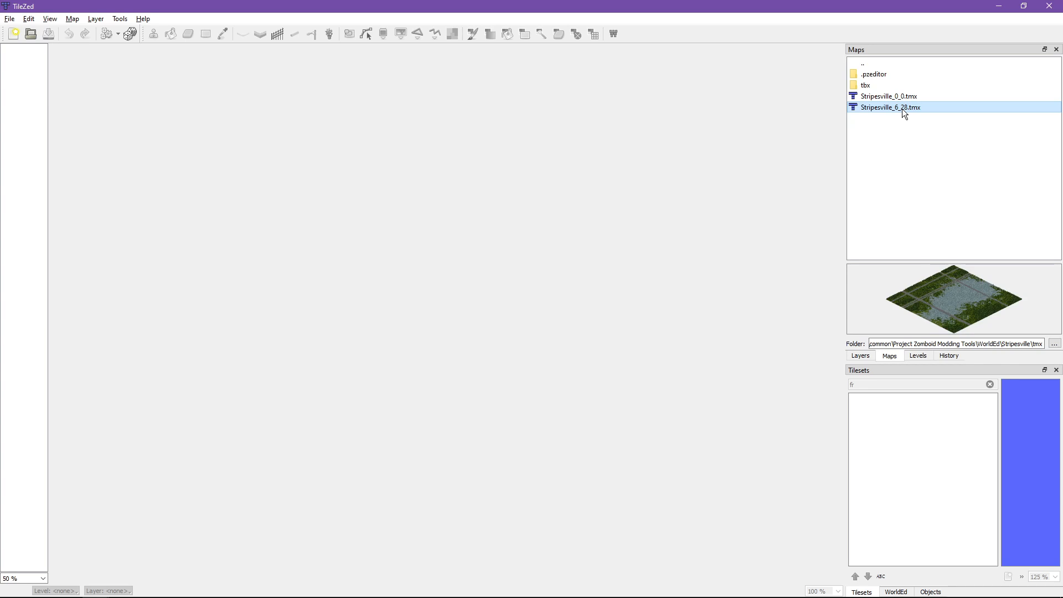
click(898, 98)
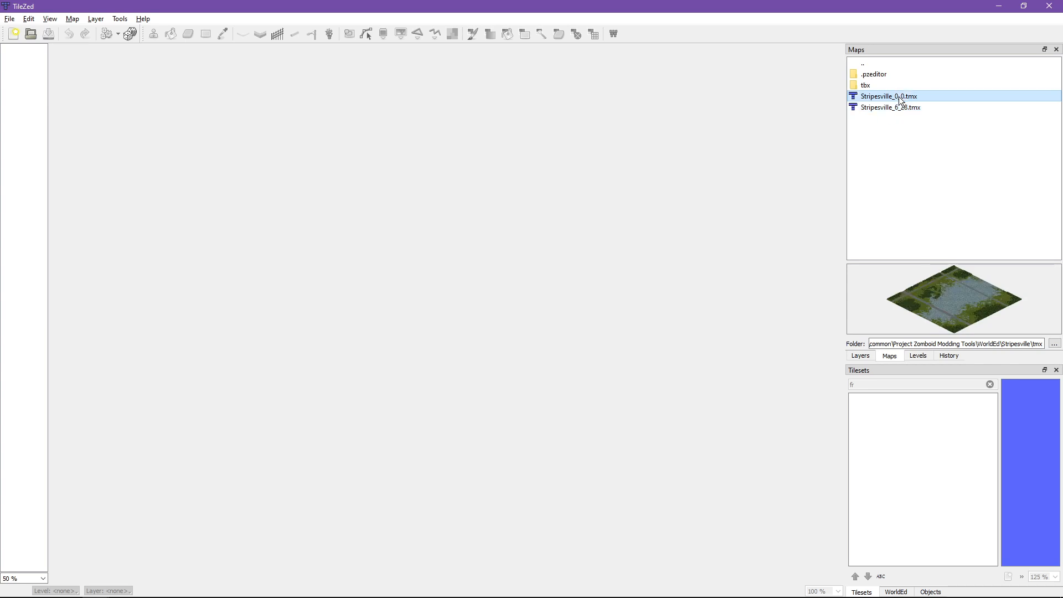
click(895, 108)
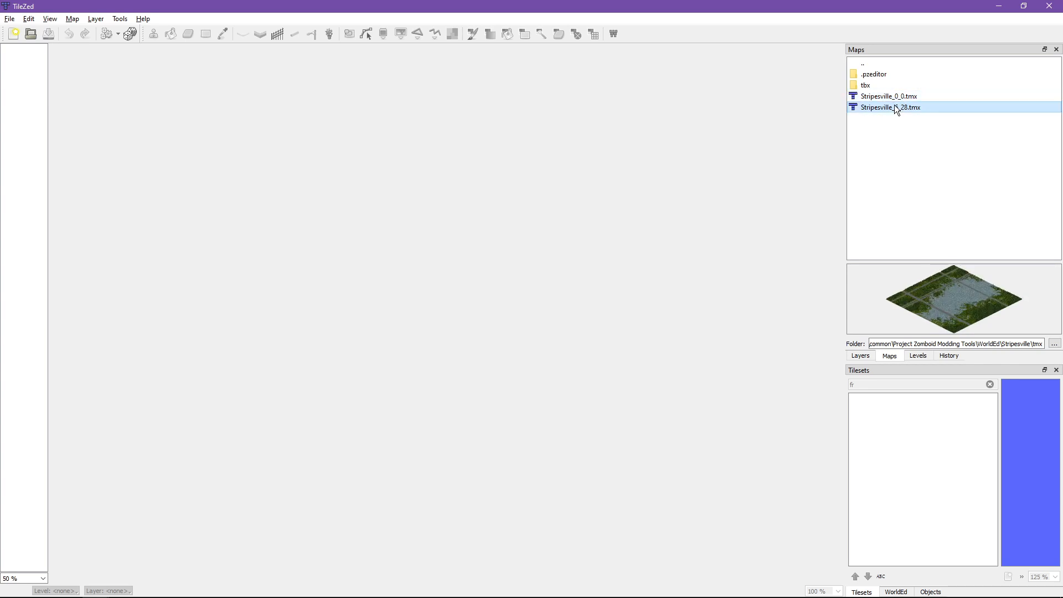
click(893, 99)
click(895, 107)
click(893, 100)
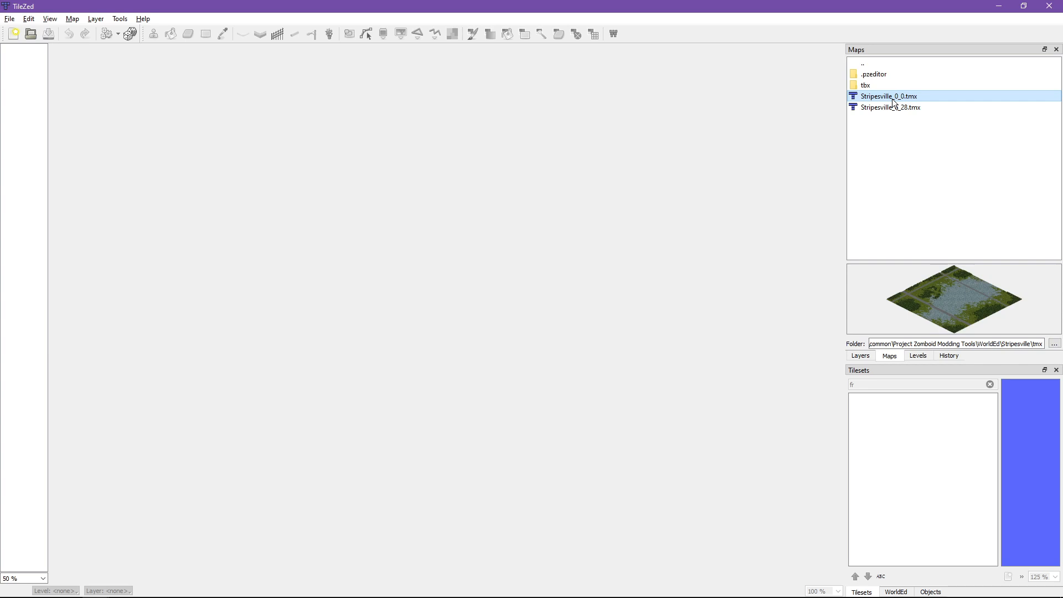
click(894, 108)
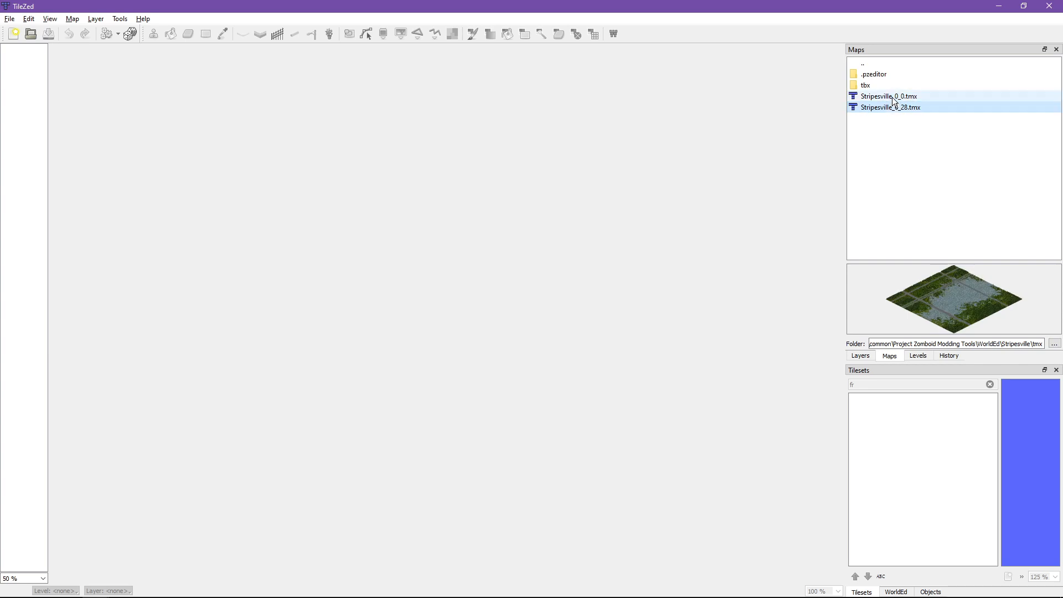
click(892, 98)
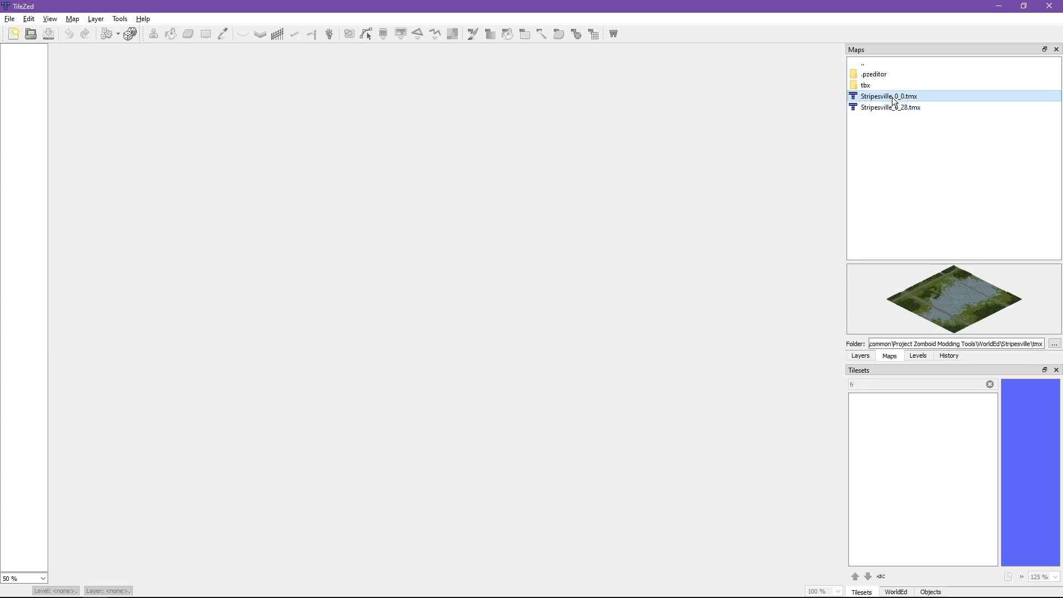
Step: Switch to the Stripesville project folder in File Explorer and delete the Stripesville_0_0 TMX file from its tmx subfolder
mouse_move(228, 596)
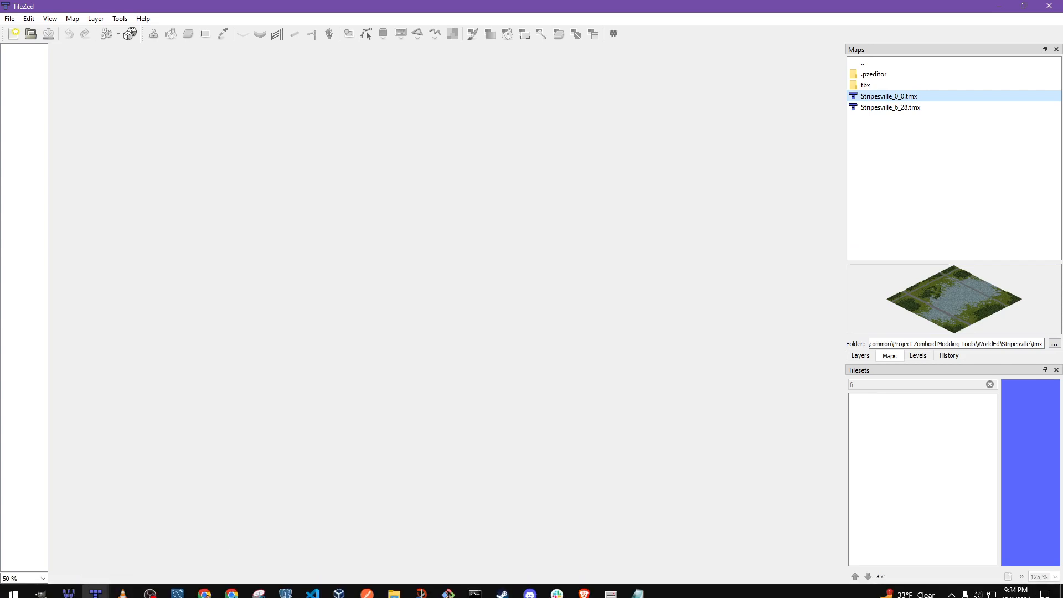
click(393, 589)
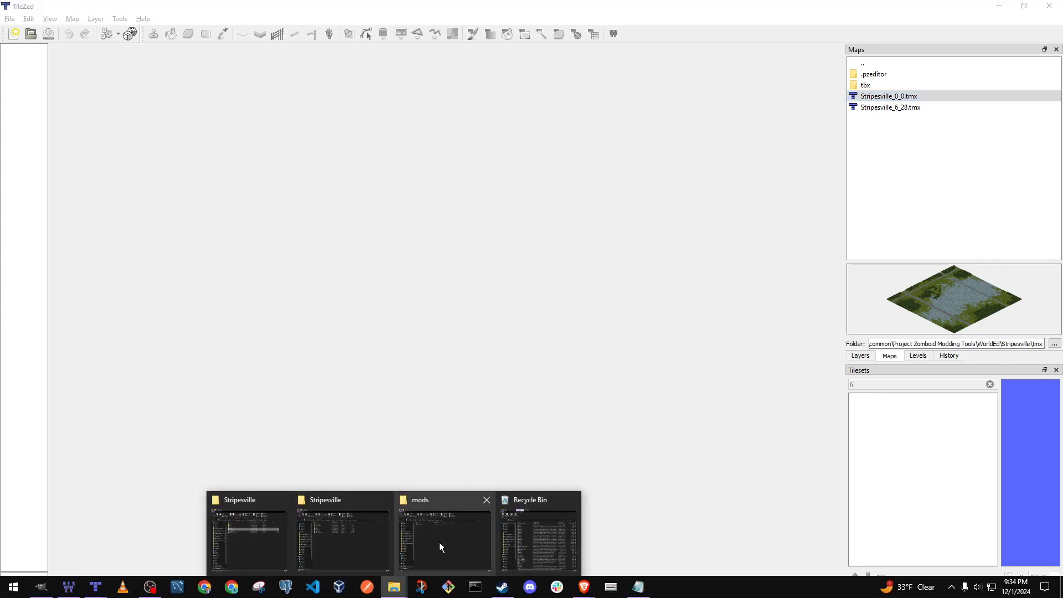
click(274, 544)
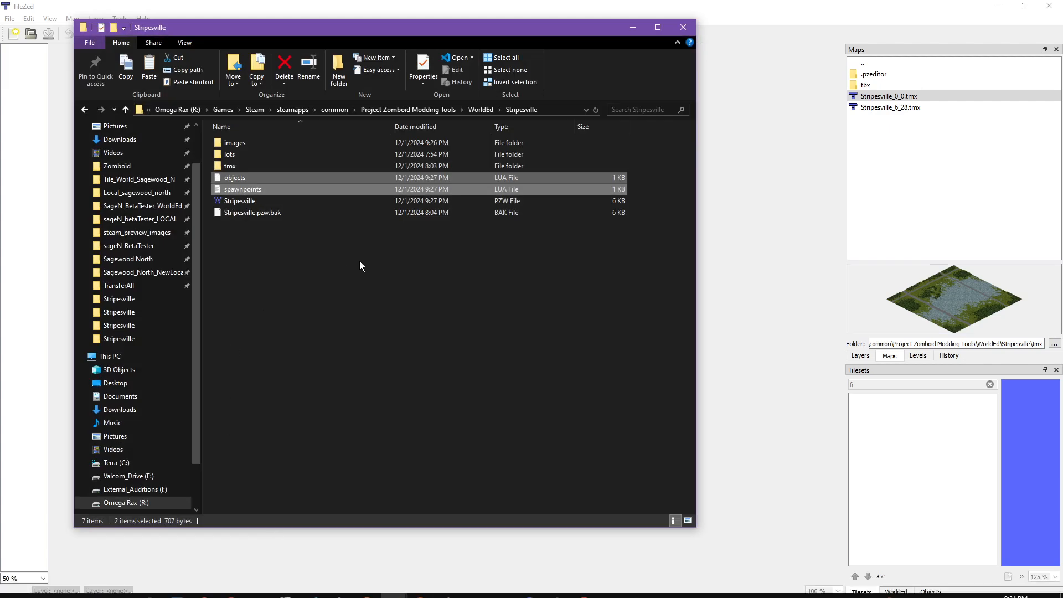
double_click(261, 162)
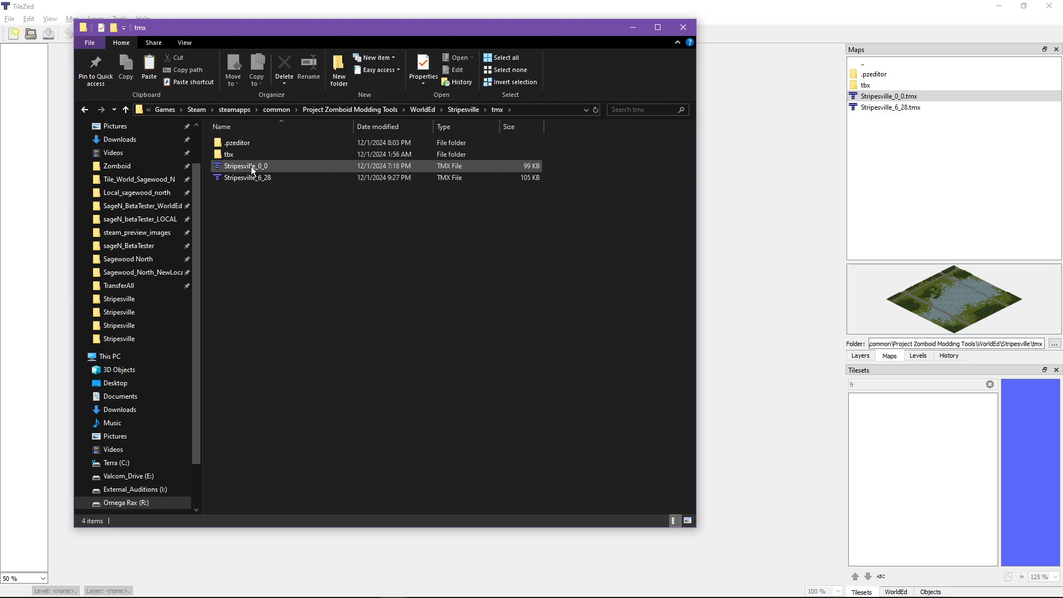
click(251, 166)
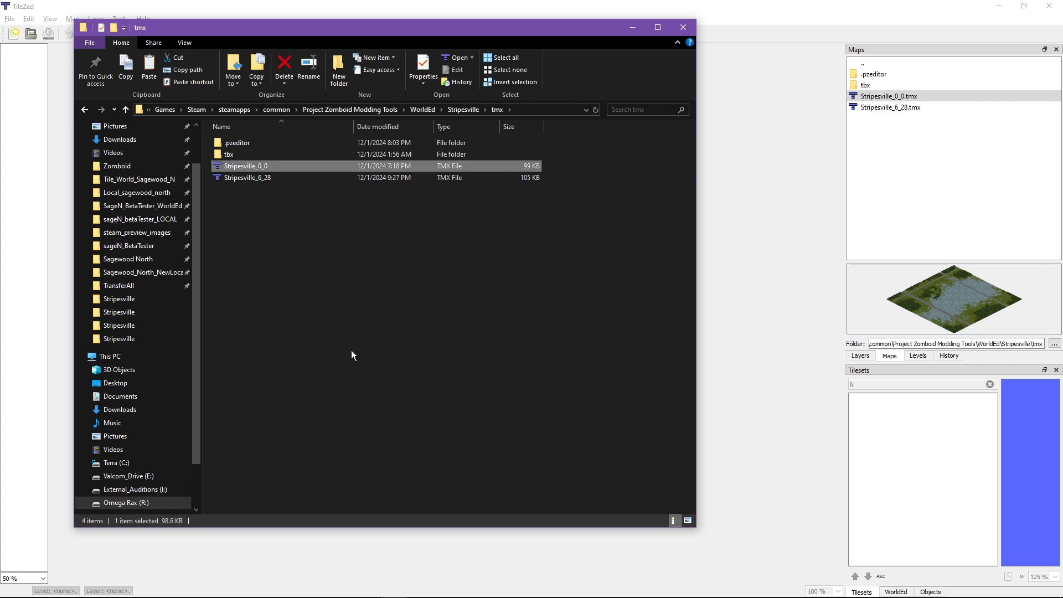
key(Delete)
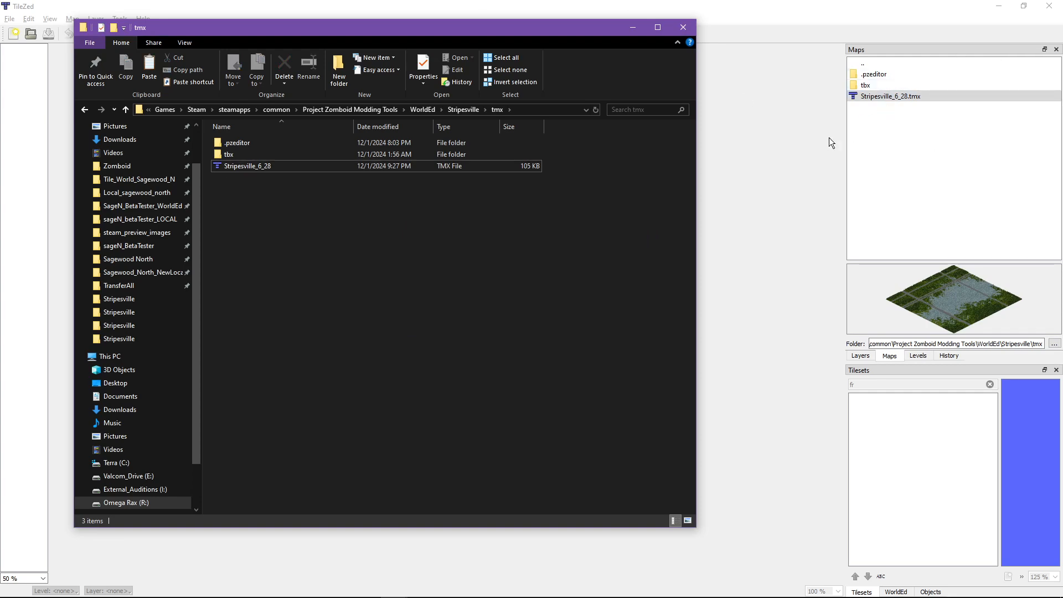
Step: Switch back to TileZed and open the Stripesville_6_28.tmx map
click(792, 132)
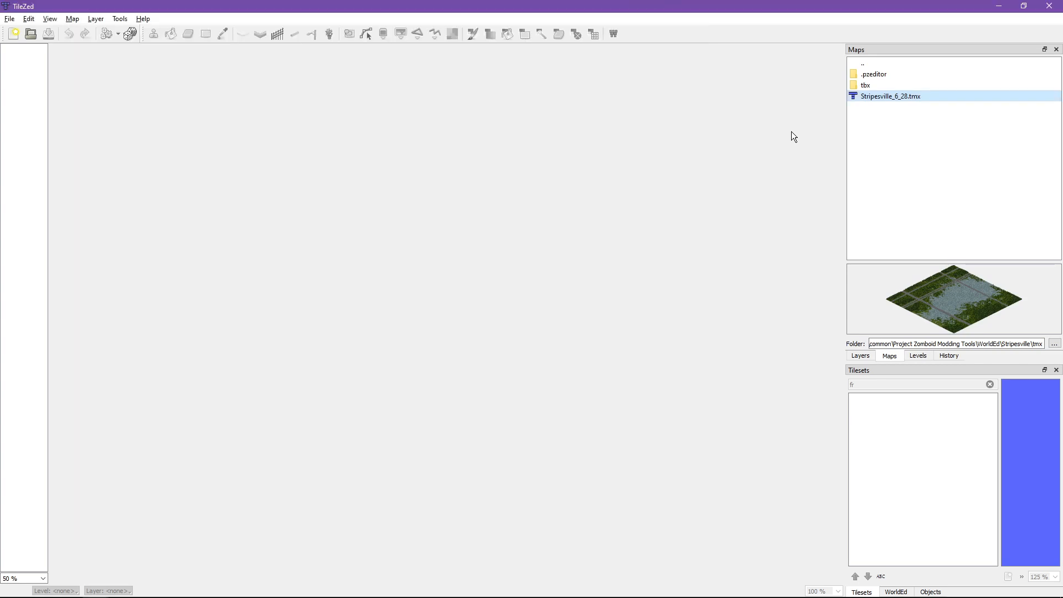
double_click(880, 95)
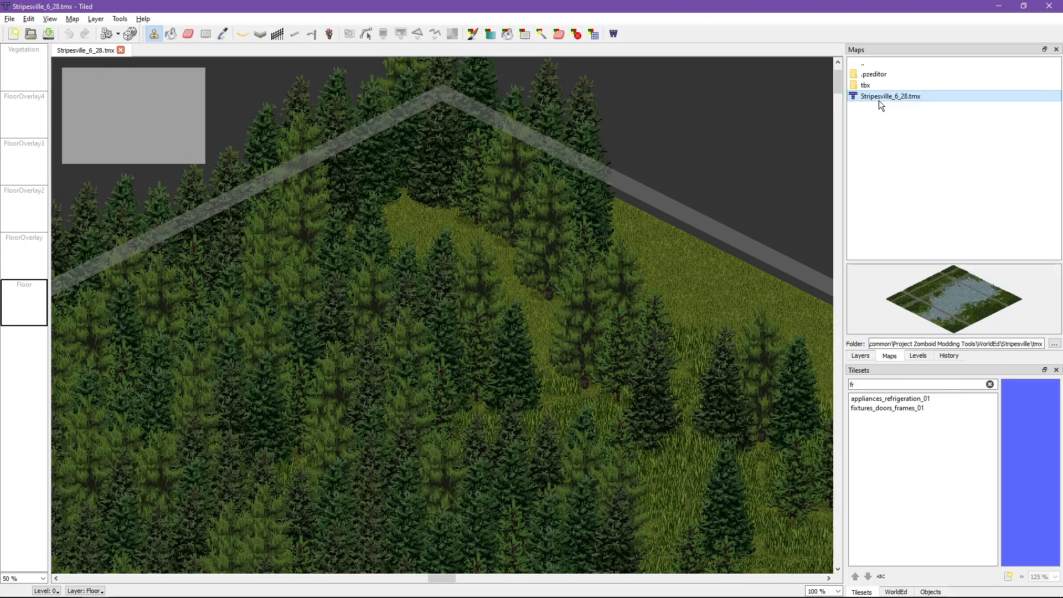
ctrl+scroll(417, 235, down, 5)
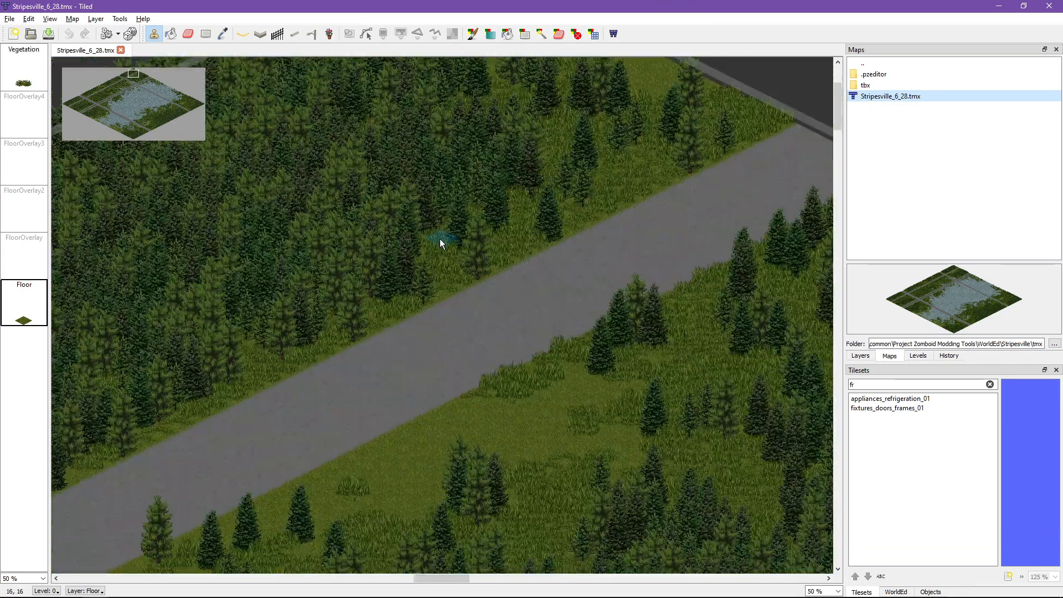
ctrl+scroll(450, 314, up, 1)
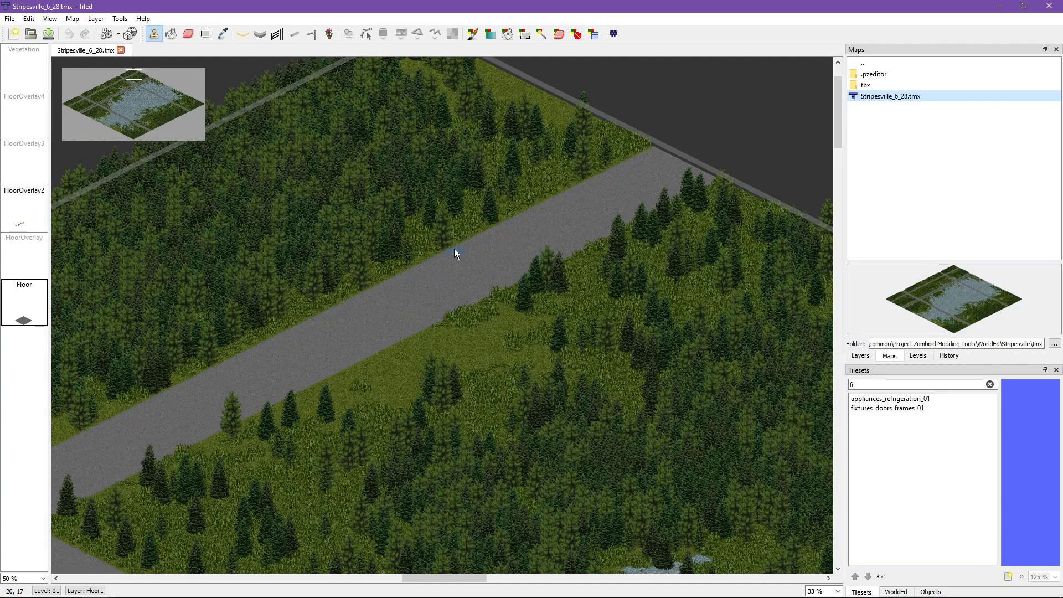
Step: Show the map's layers, select the 0_Floor layer, and clear the tileset name filter
click(855, 356)
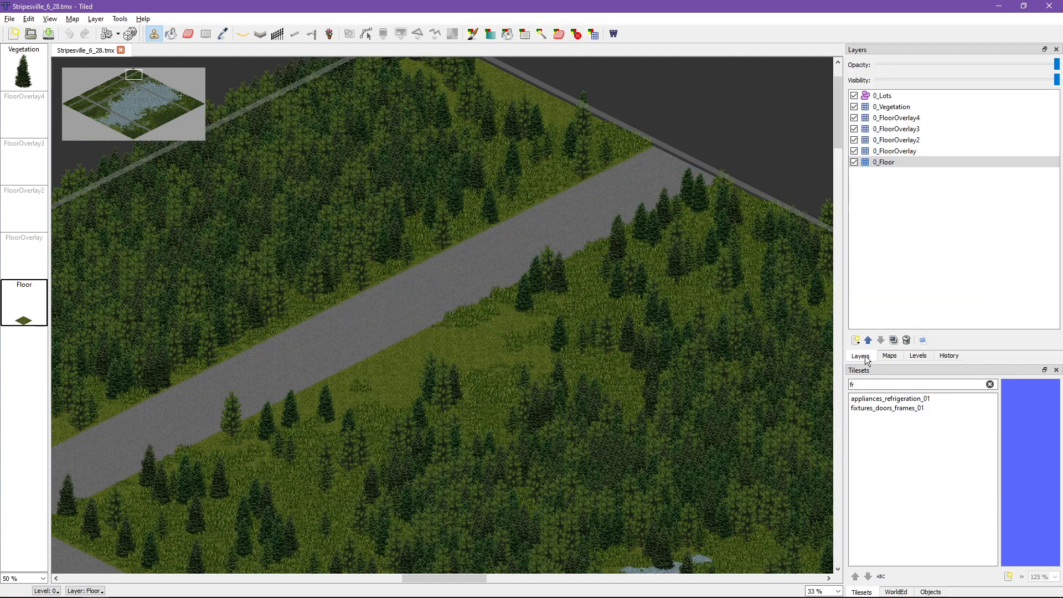
click(893, 162)
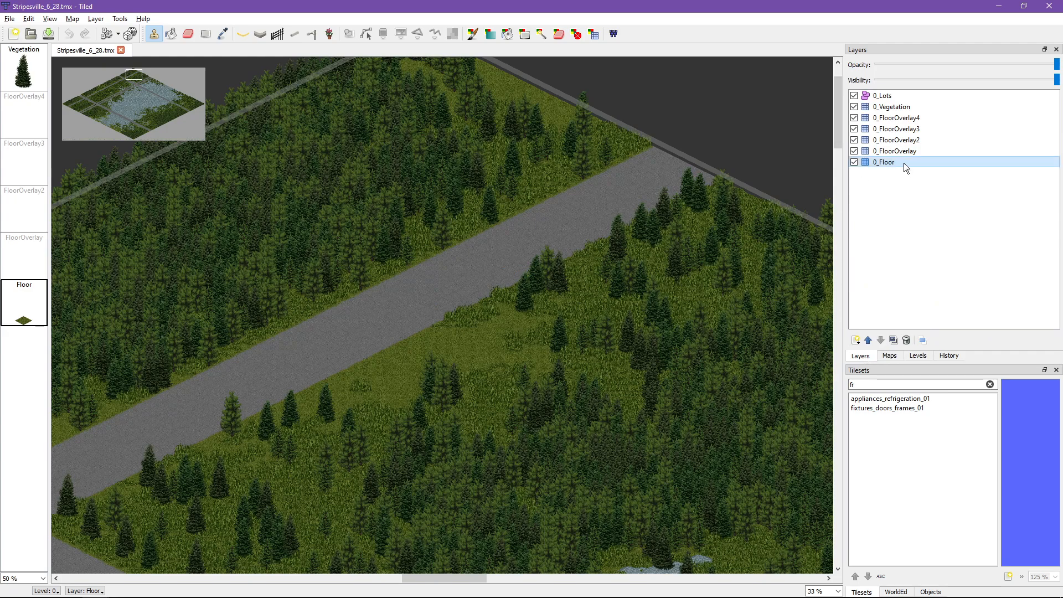
mouse_move(902, 161)
mouse_down()
mouse_move(904, 109)
mouse_move(902, 163)
mouse_up()
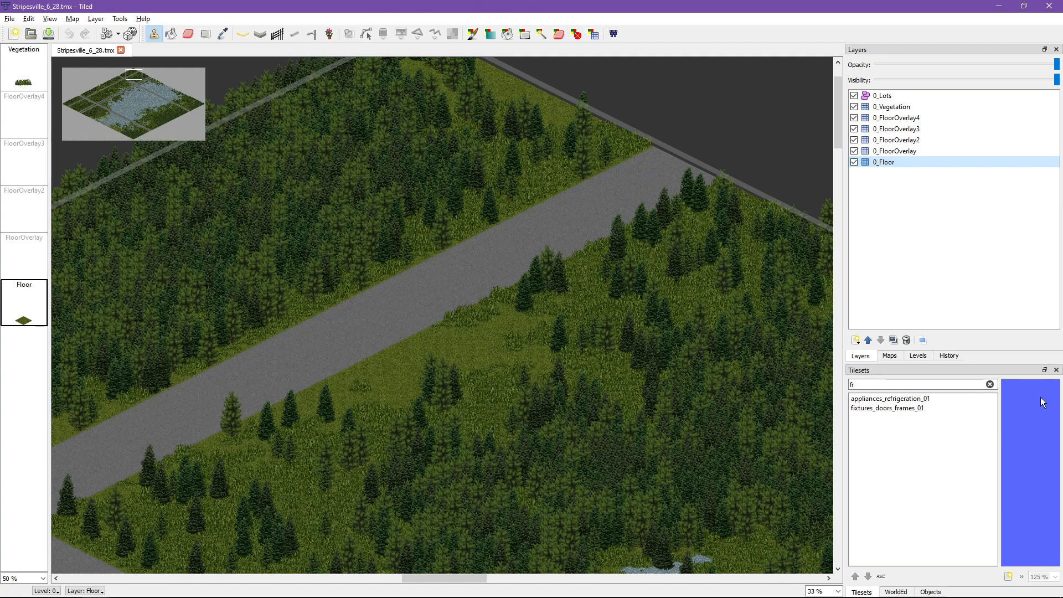
click(990, 384)
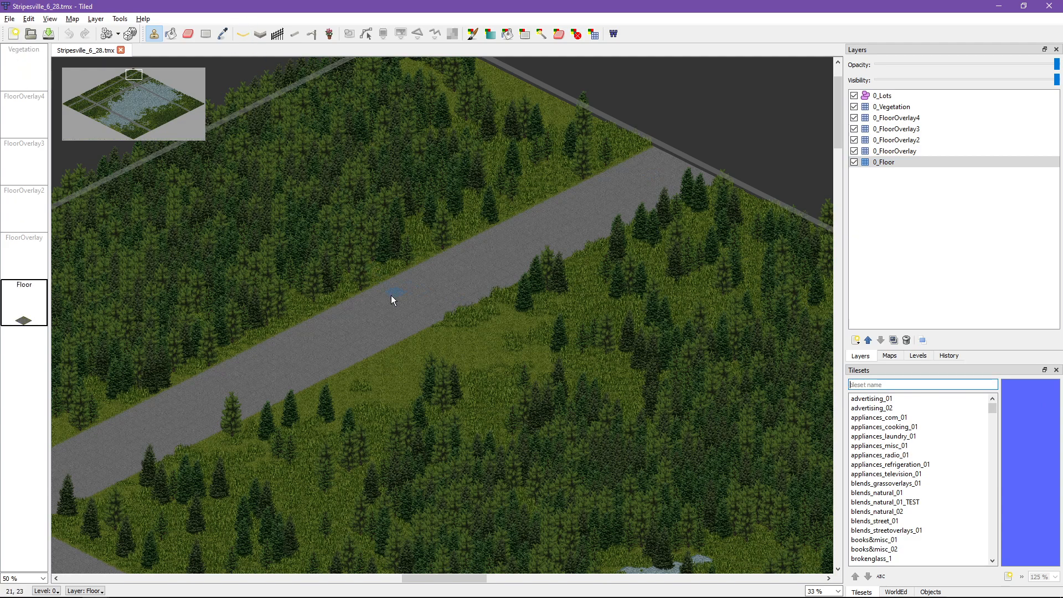
mouse_move(898, 162)
mouse_down()
mouse_move(904, 115)
mouse_move(883, 160)
mouse_up()
Step: Try painting a Medium Grass strip on the asphalt road with the BMP brush, undo it, and switch to the stamp brush
middle_drag(551, 228, 586, 218)
scroll(585, 218, up, 4)
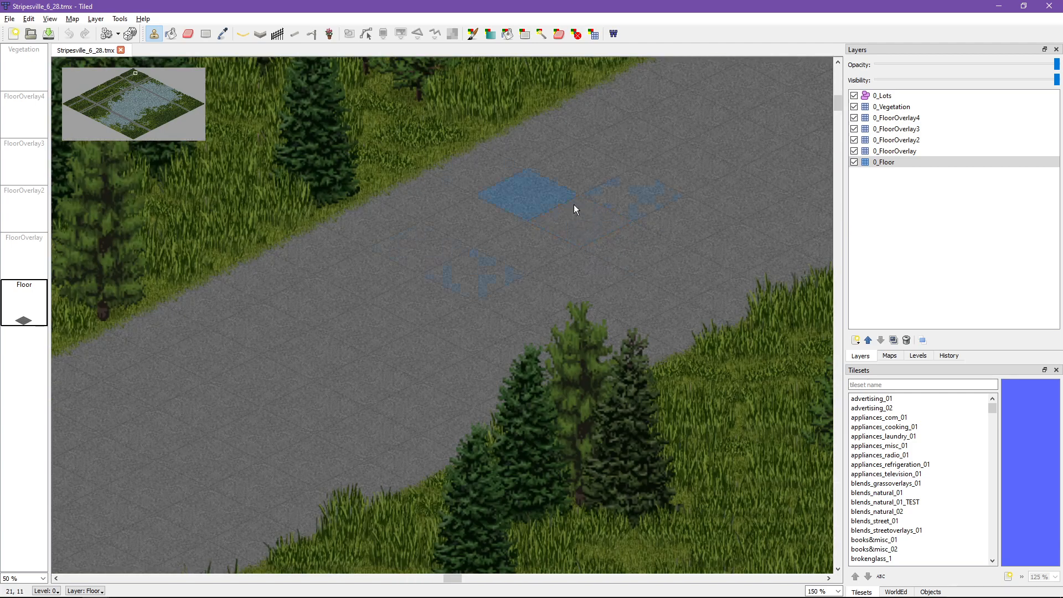
click(473, 35)
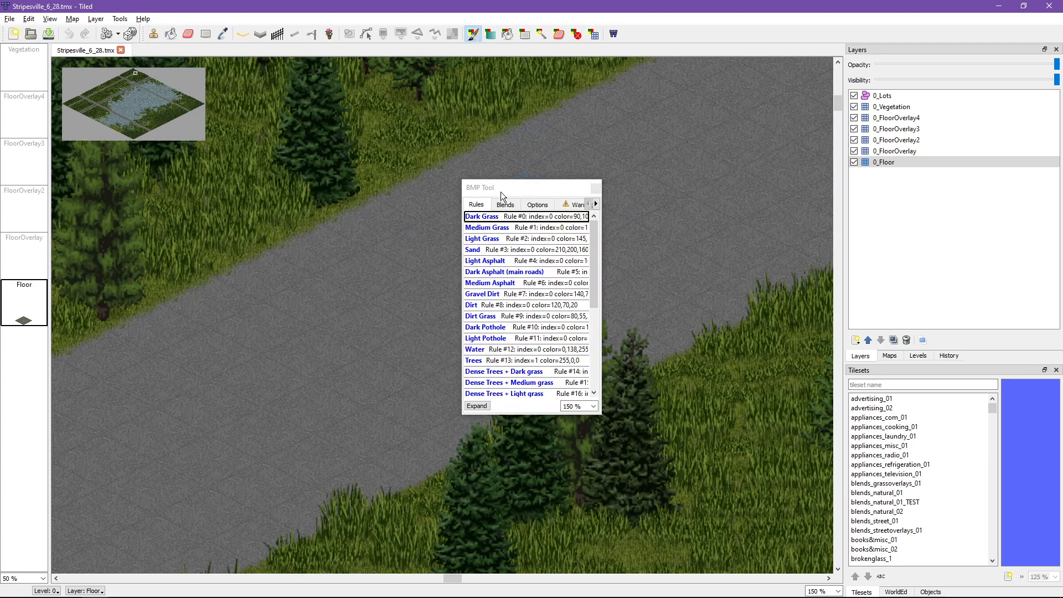
drag(501, 192, 906, 199)
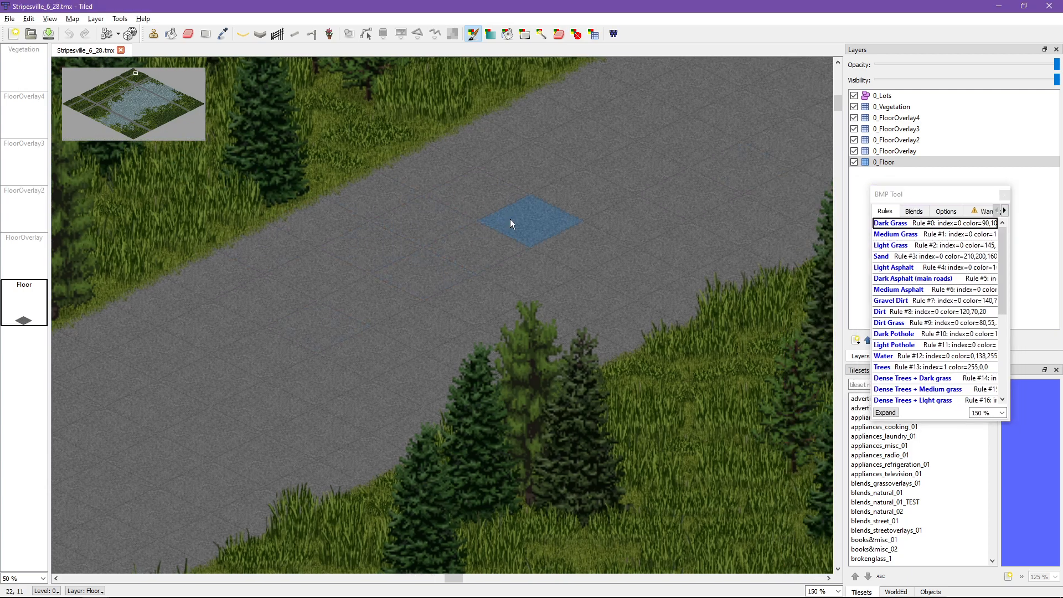
ctrl+scroll(510, 218, down, 1)
click(893, 234)
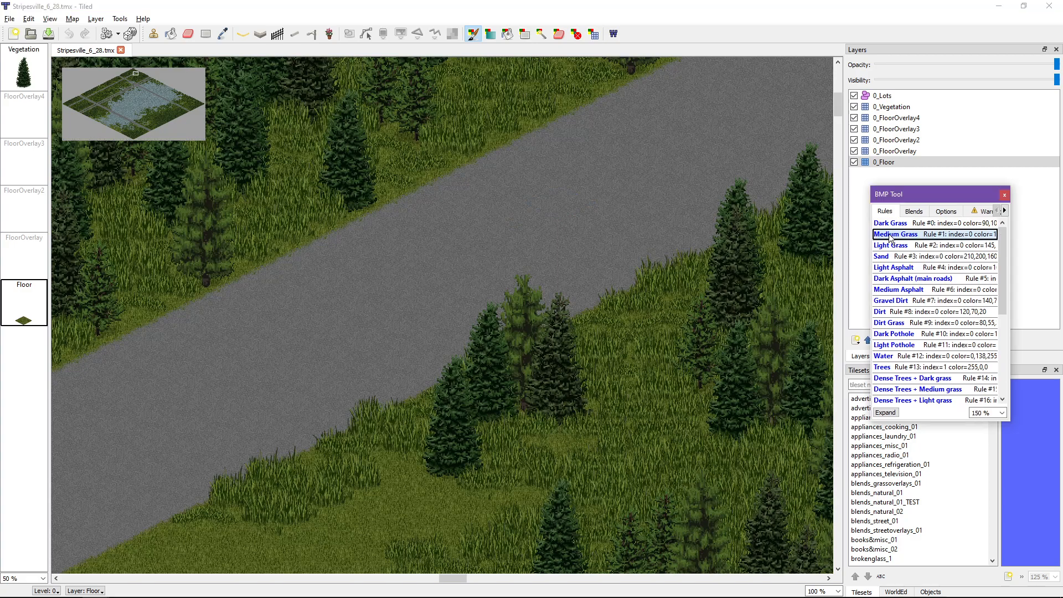
drag(539, 189, 382, 257)
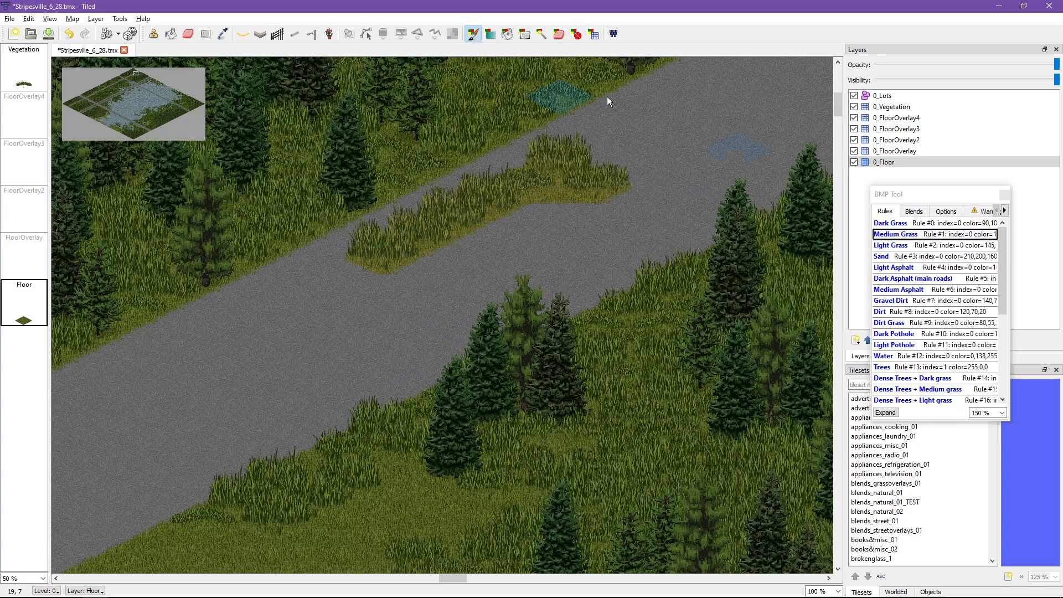
key(ctrl+z)
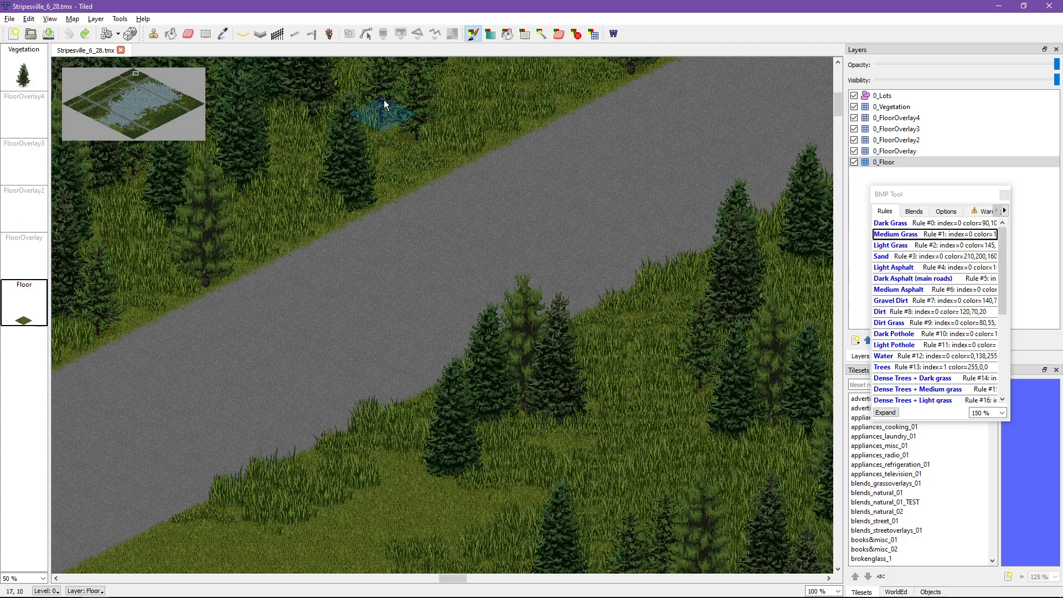
click(154, 35)
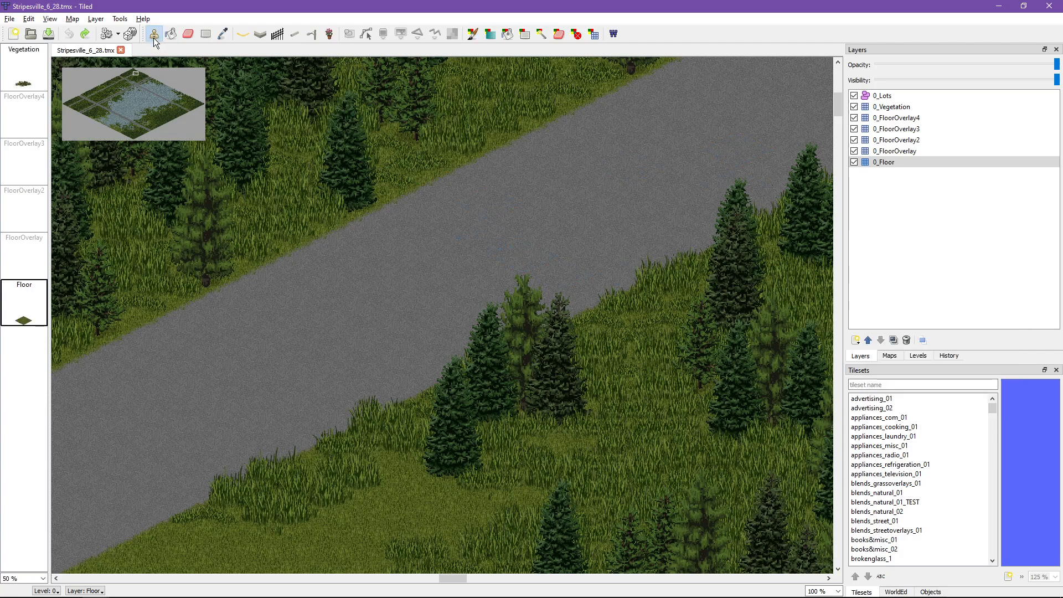
Step: Open the BMP Tool with its rules expanded, enlarge its window over the map, and view the rules at 75 %
click(472, 34)
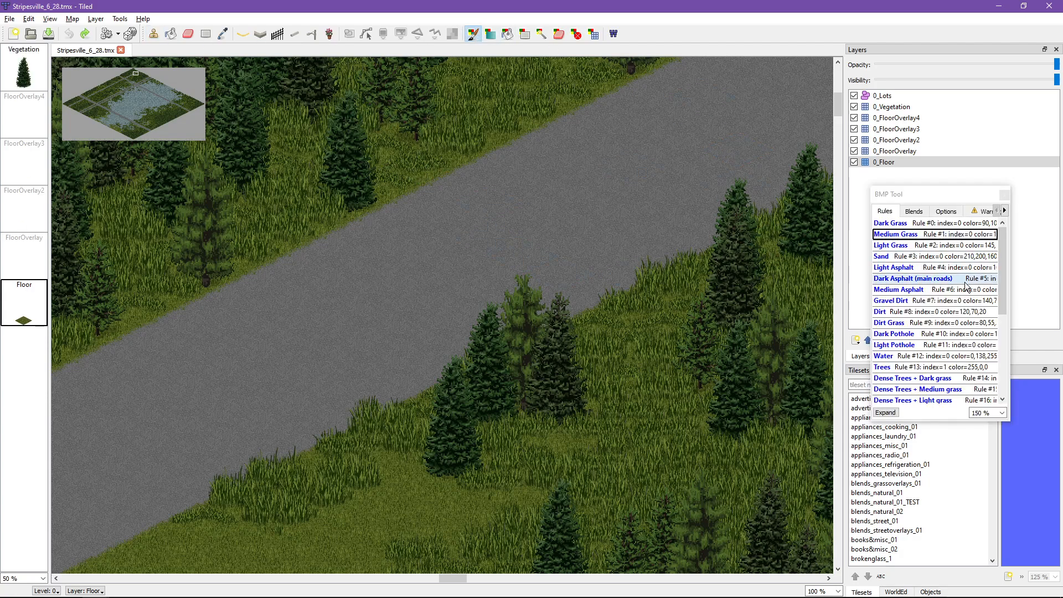
click(885, 412)
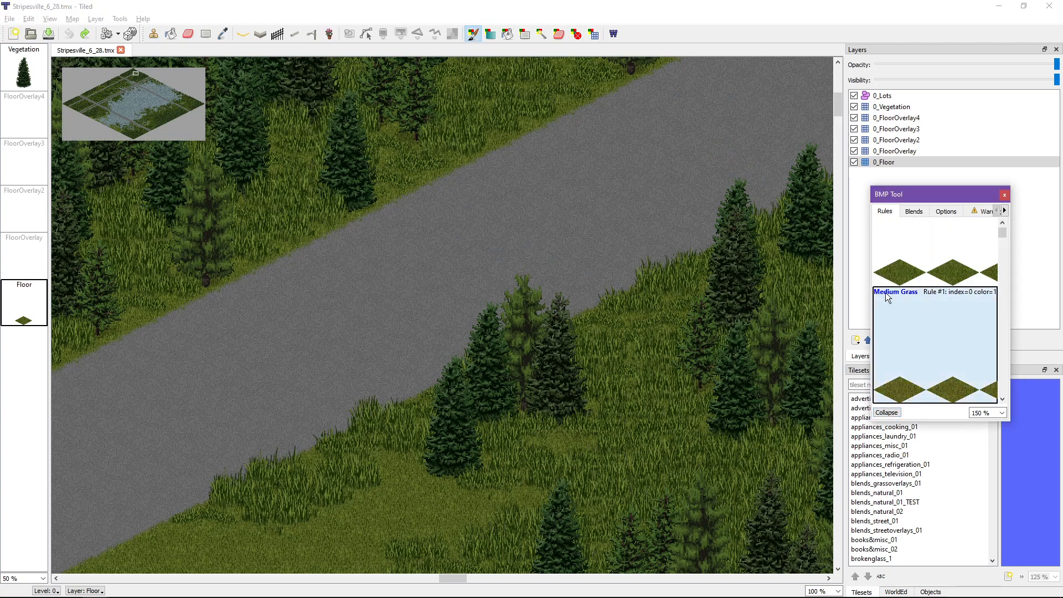
drag(888, 195, 455, 67)
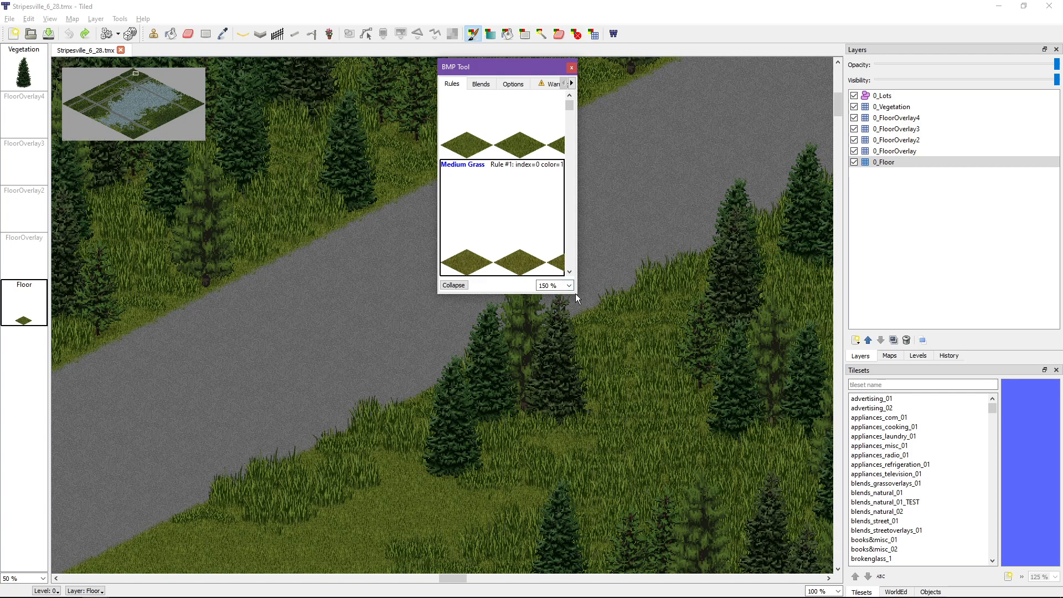
drag(576, 294, 724, 499)
scroll(692, 489, down, 2)
scroll(694, 489, up, 4)
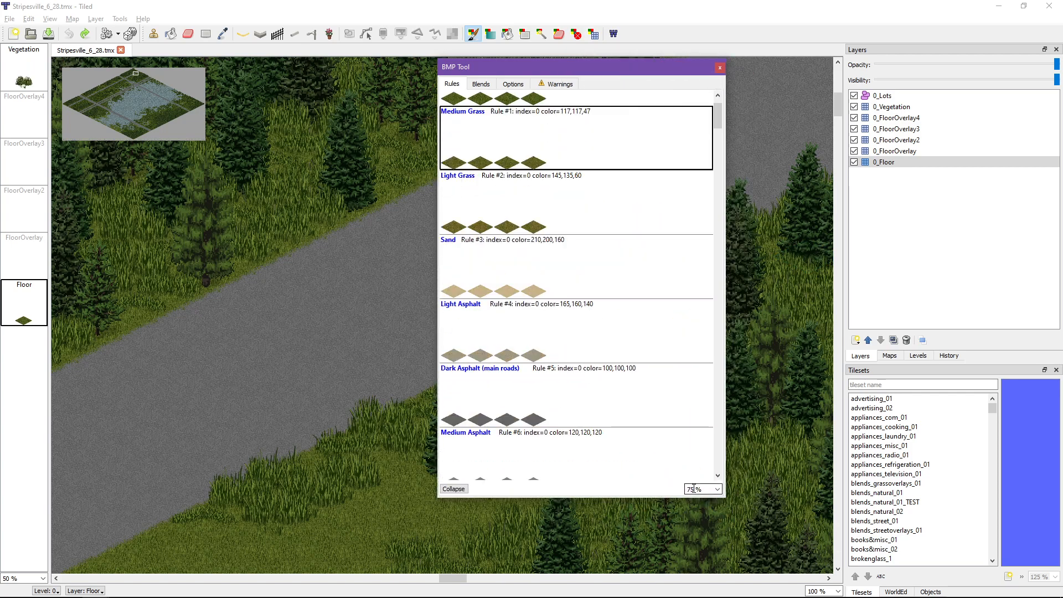
scroll(577, 164, down, 15)
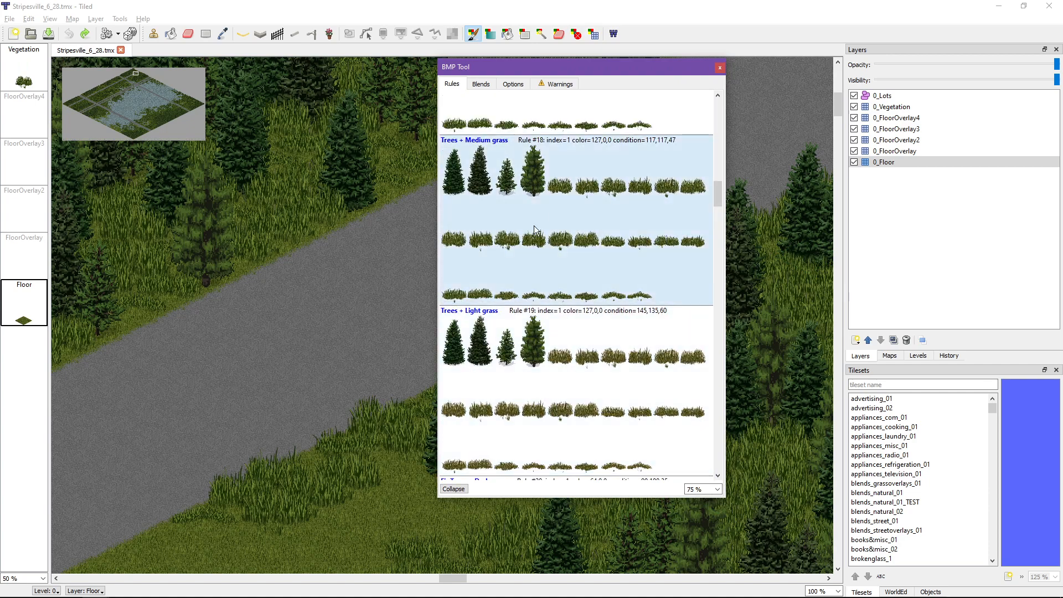
Step: Try painting patches with the Dirt, Dirt Grass and Light Pothole rules on the road using the BMP brush, and undo them all
scroll(534, 225, up, 10)
click(500, 200)
mouse_move(344, 338)
mouse_down()
mouse_move(361, 347)
mouse_move(394, 299)
mouse_move(318, 324)
mouse_move(317, 299)
mouse_up()
click(471, 270)
click(499, 377)
mouse_move(287, 343)
mouse_down()
mouse_move(327, 321)
mouse_move(119, 383)
mouse_up()
drag(168, 433, 250, 429)
key(ctrl+z)
key(ctrl+z)
key(ctrl+z)
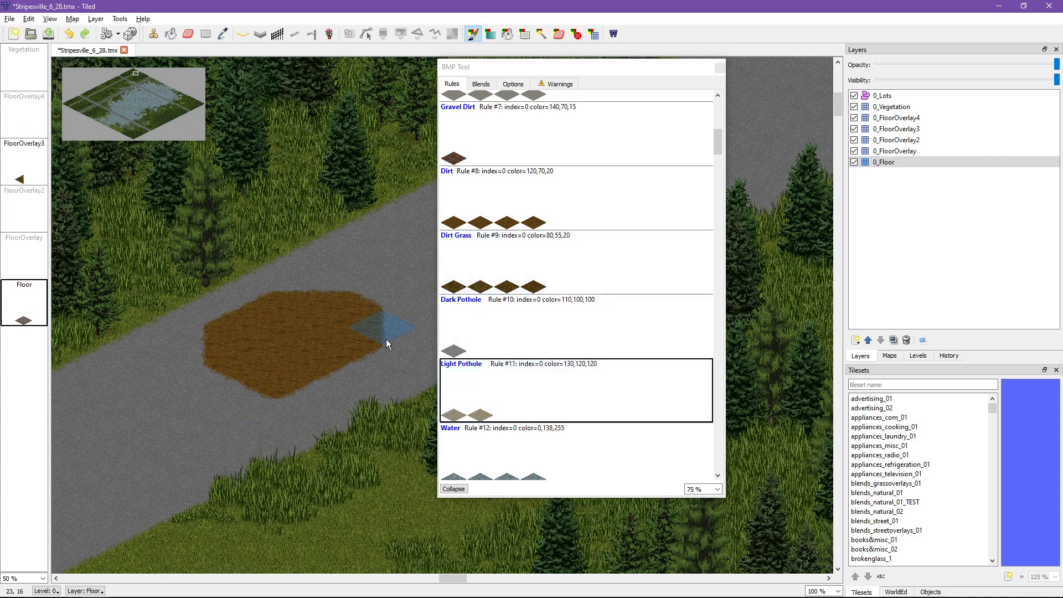
key(ctrl+z)
Step: Move the BMP Tool window away from the road, close and reopen it, and switch to the stamp brush
click(477, 69)
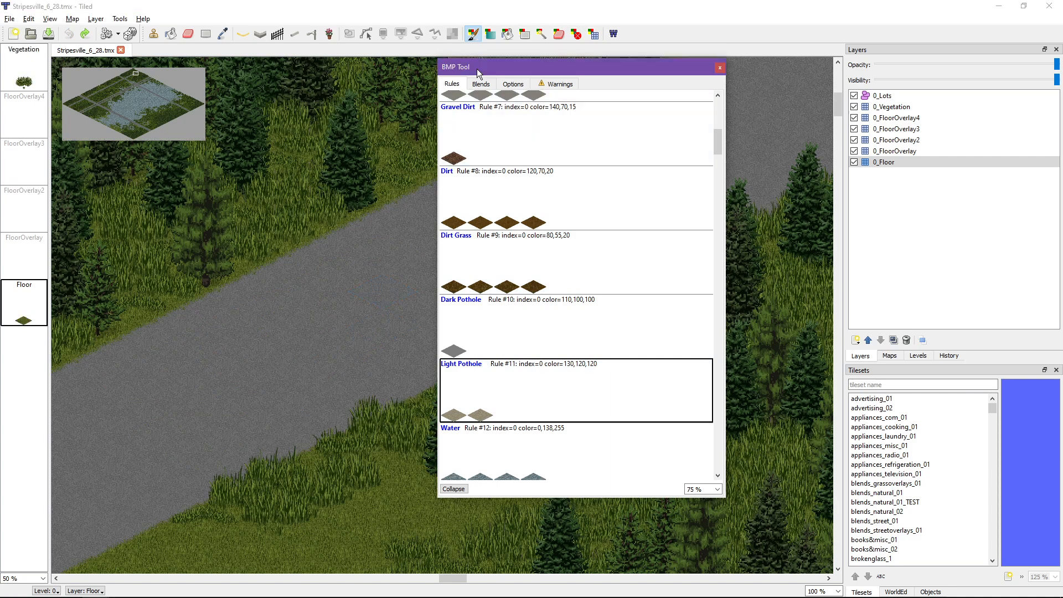
drag(477, 69, 728, 91)
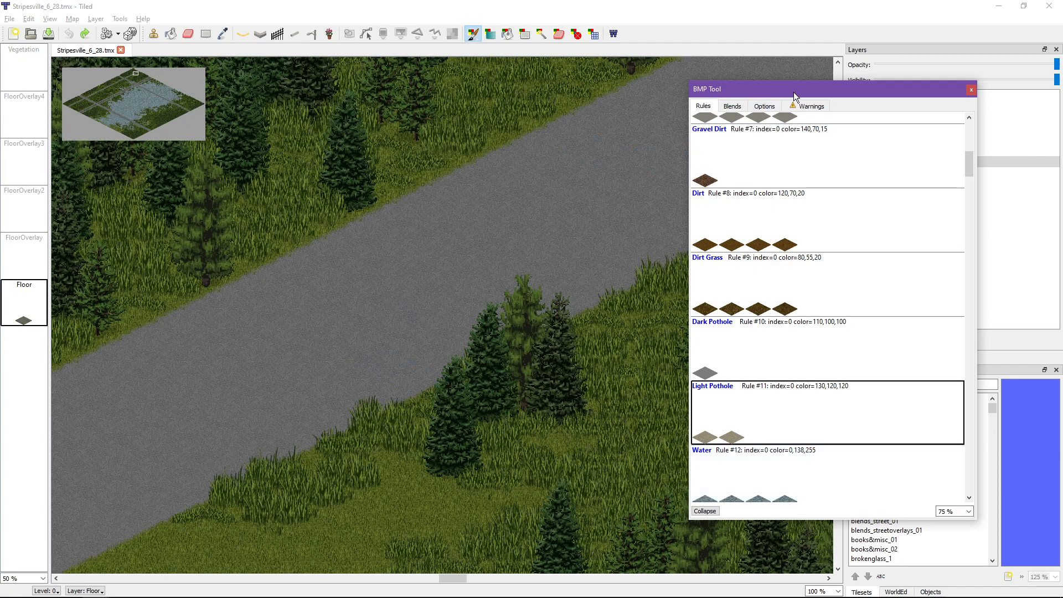
click(972, 89)
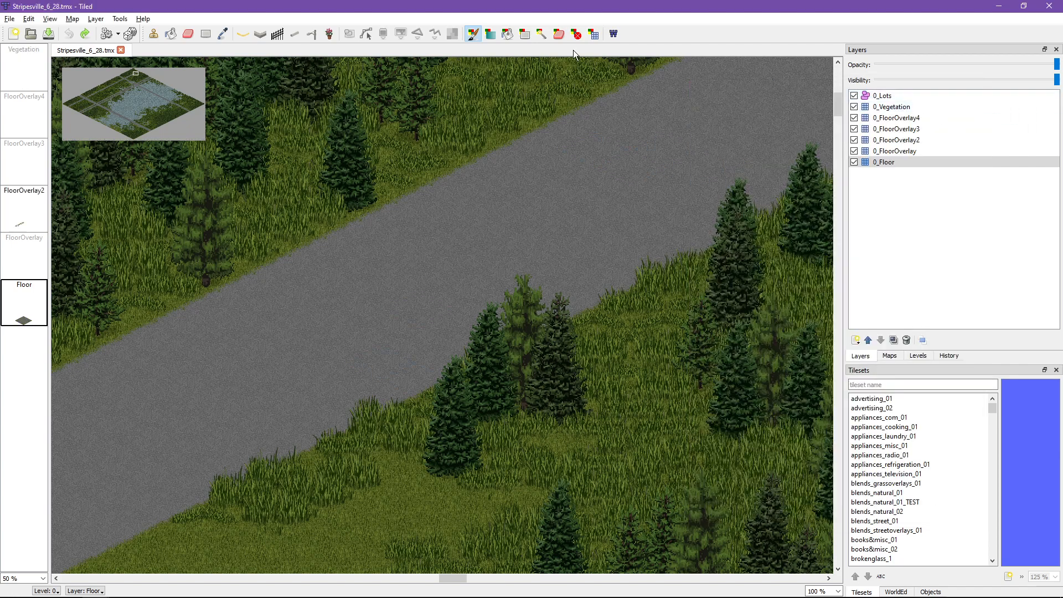
click(474, 34)
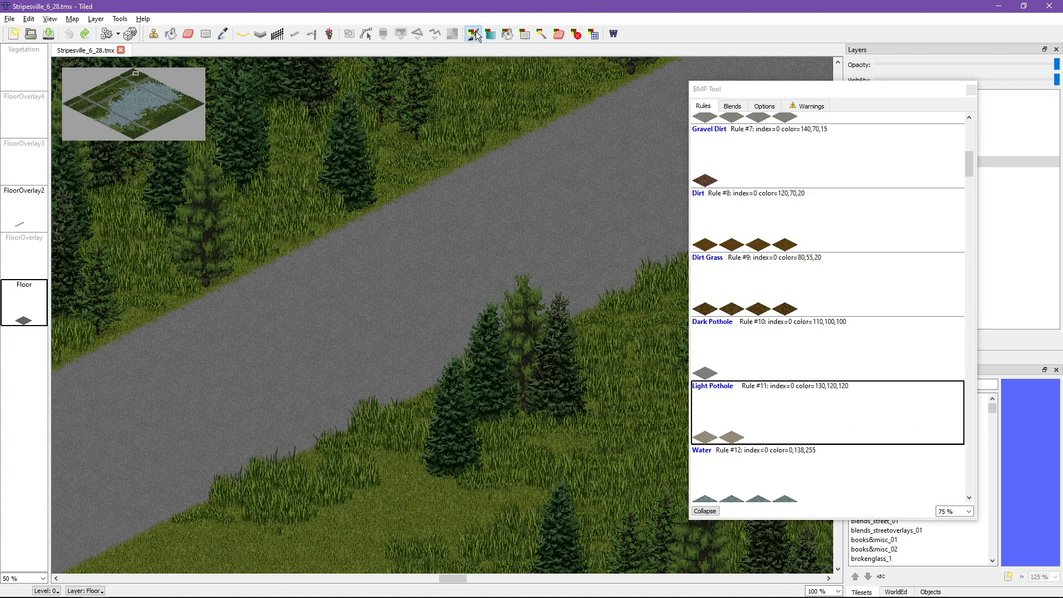
click(153, 35)
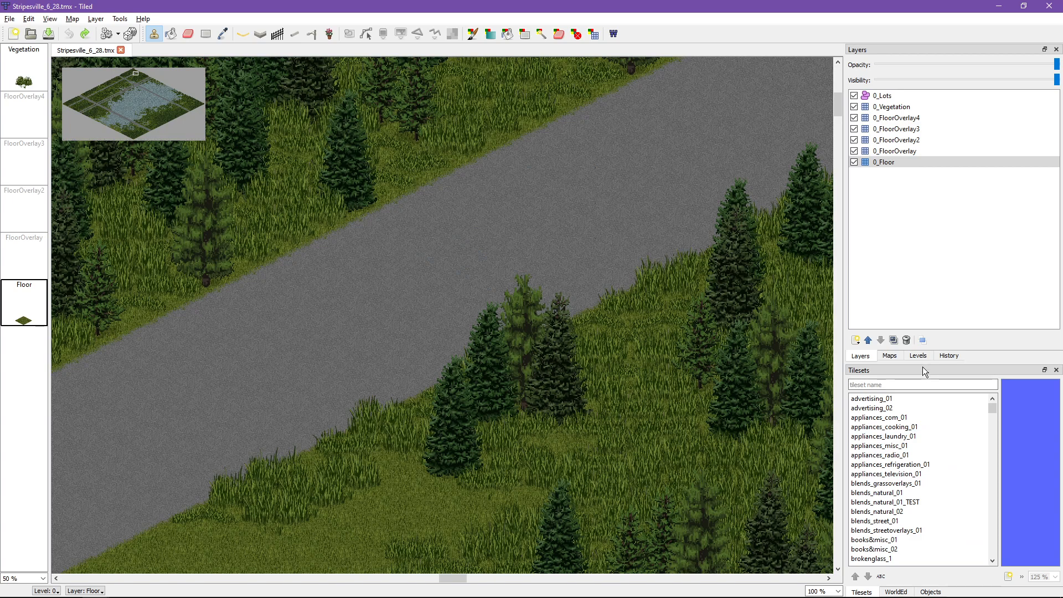
Step: Enlarge the Tilesets area and stamp the advertising_02 sign tile on the road near its upper edge, keeping 0_Floor as the active layer
drag(922, 364, 887, 211)
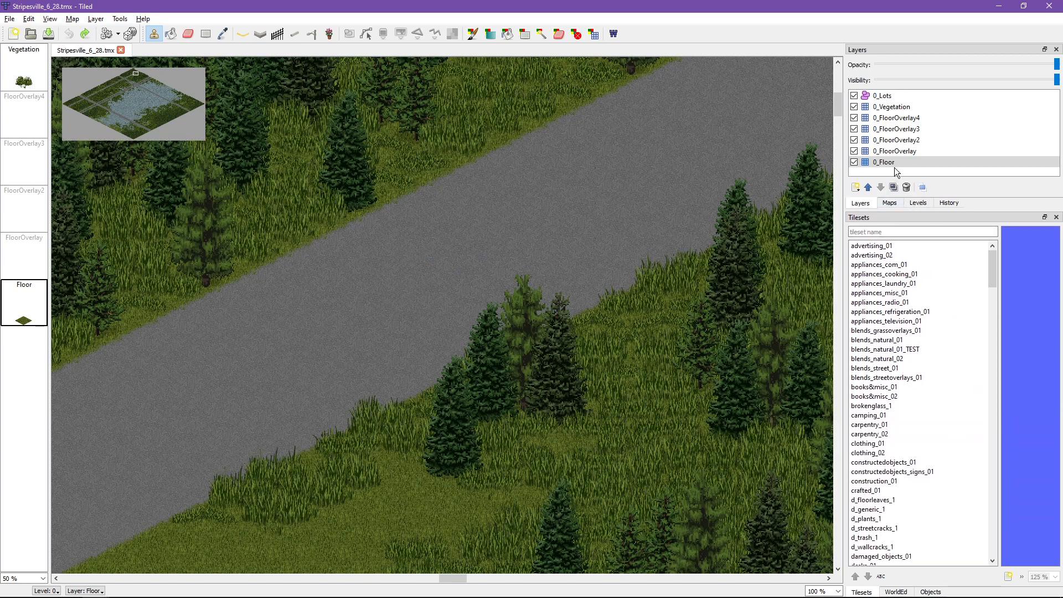
click(869, 256)
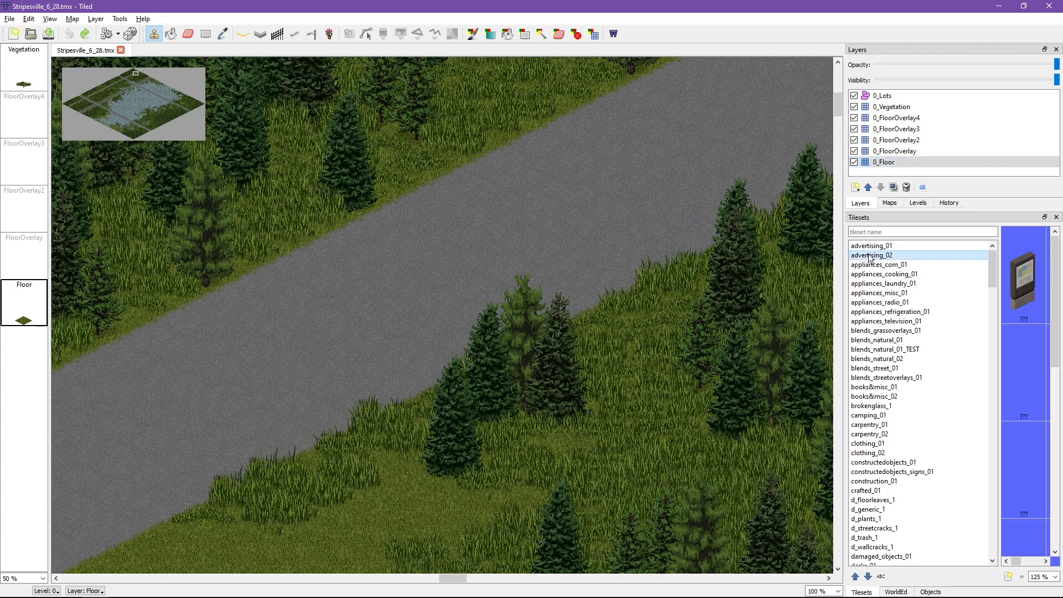
click(1013, 278)
click(473, 217)
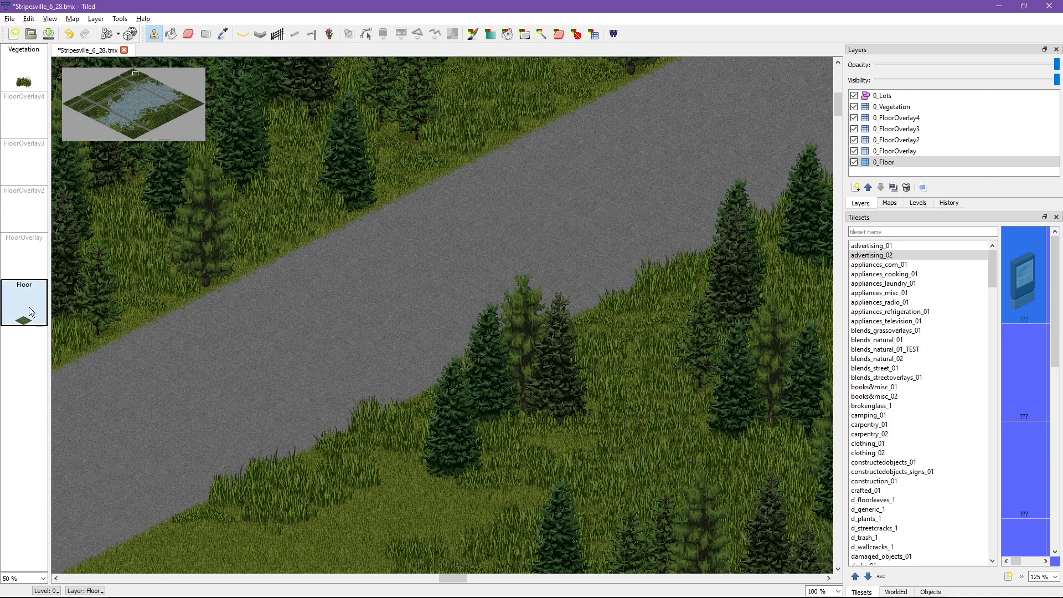
drag(29, 312, 35, 69)
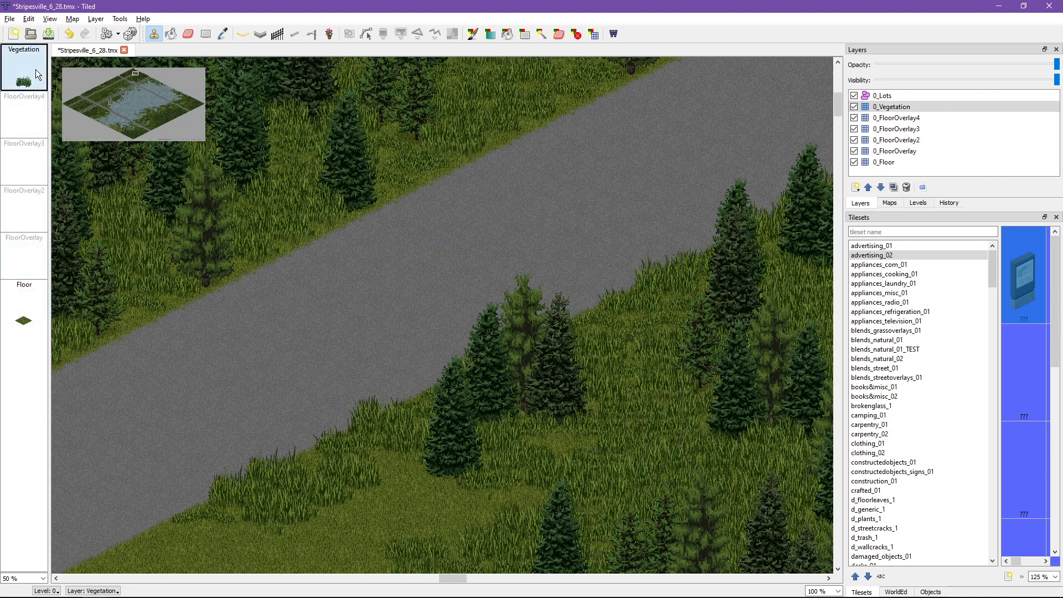
click(34, 297)
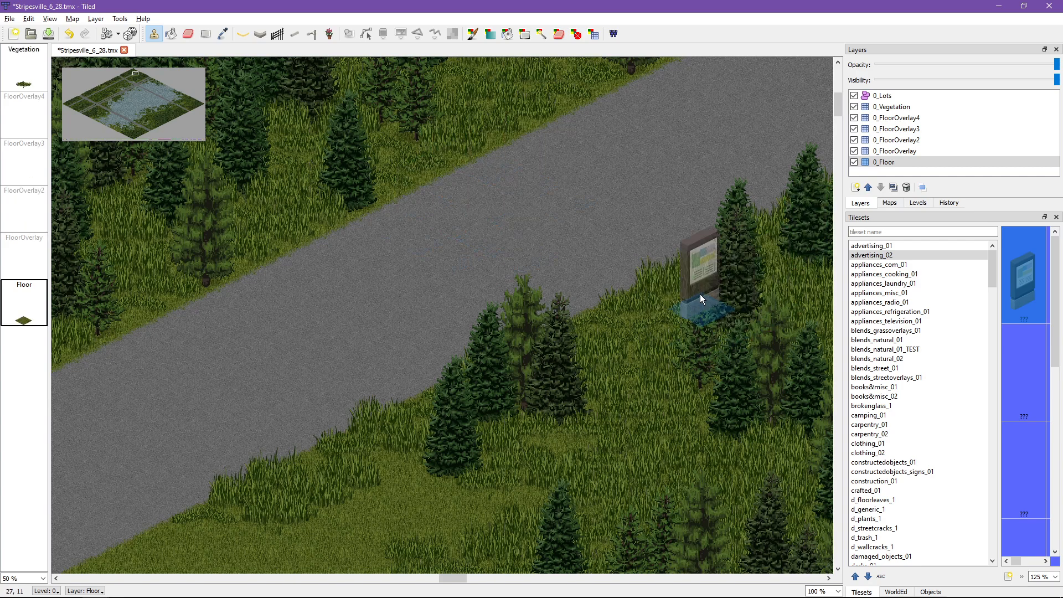
Step: Erase the BMP asphalt in a patch three tiles wide around the stamped sign with the BMP eraser
click(558, 35)
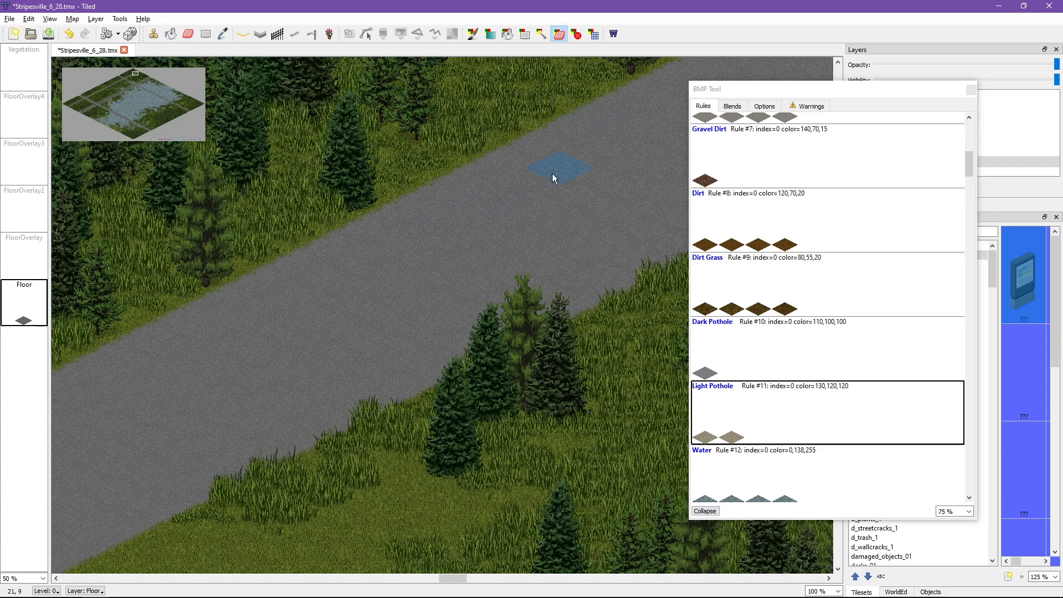
mouse_move(553, 174)
mouse_down()
mouse_move(390, 264)
mouse_move(324, 275)
mouse_up()
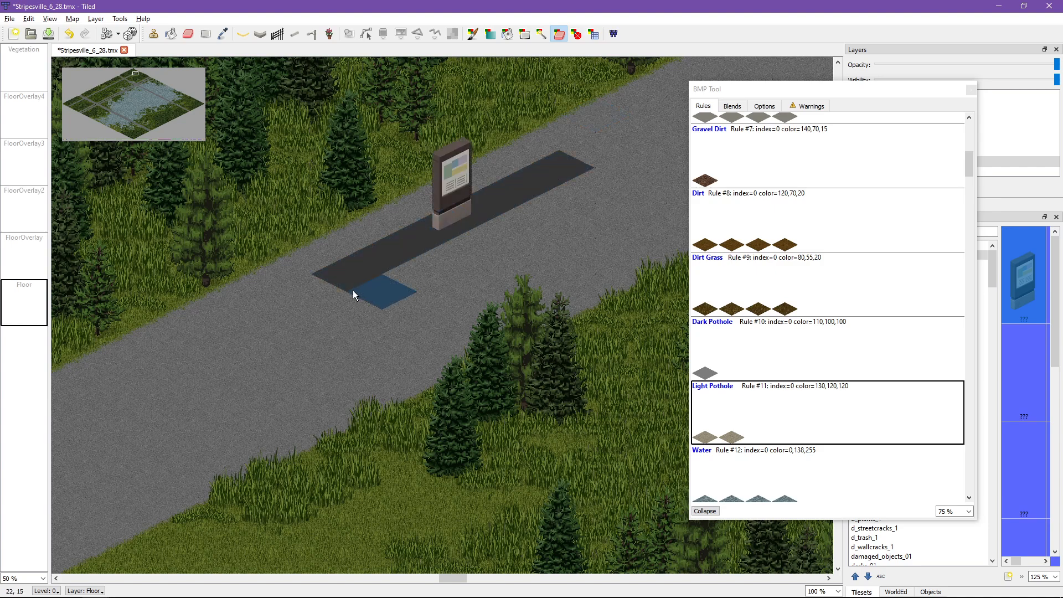
mouse_move(392, 281)
mouse_down()
mouse_move(573, 180)
mouse_move(605, 178)
mouse_up()
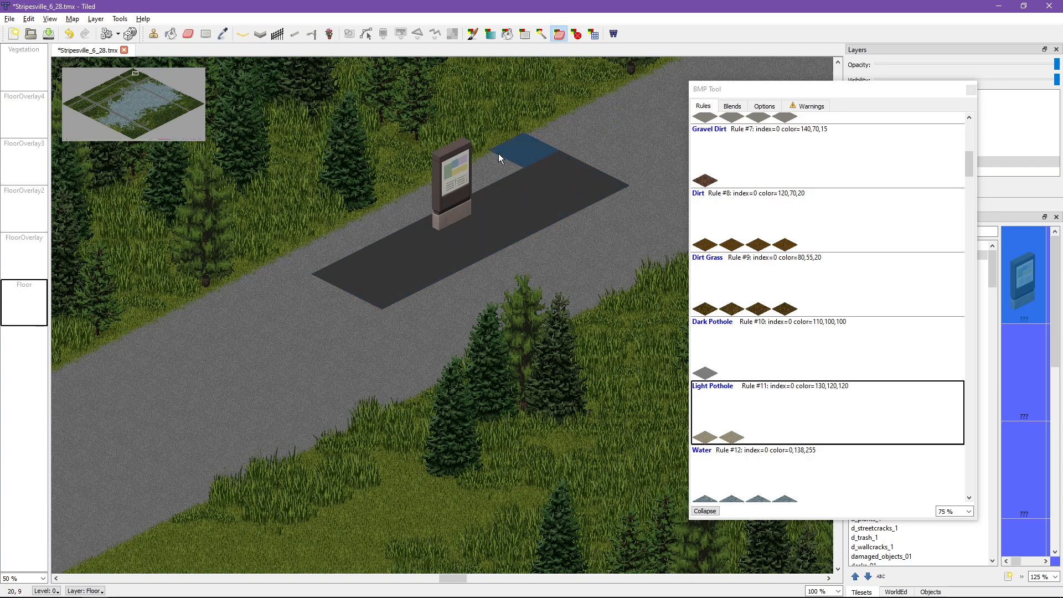
drag(498, 158, 355, 255)
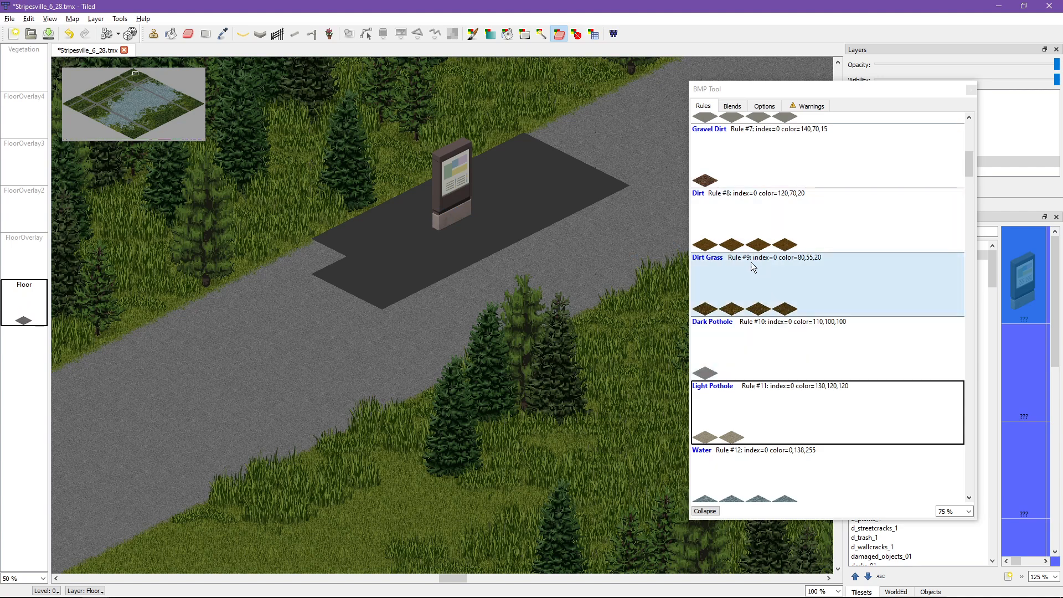
Step: Select the Dark Asphalt (main roads) rule and repaint the erased patch of road with the BMP brush
scroll(752, 266, up, 6)
scroll(723, 176, down, 4)
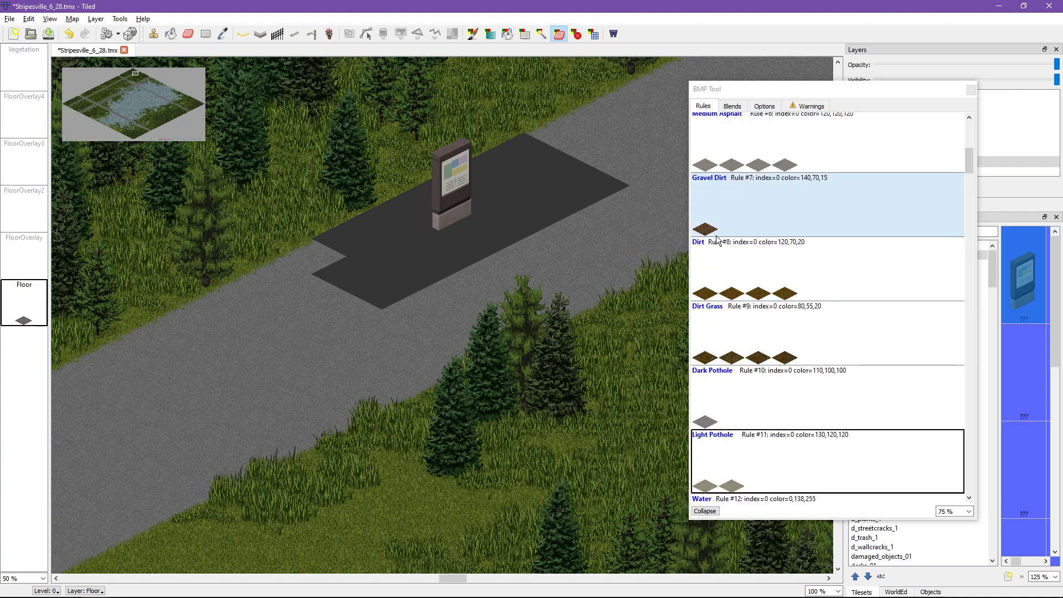
scroll(722, 327, up, 4)
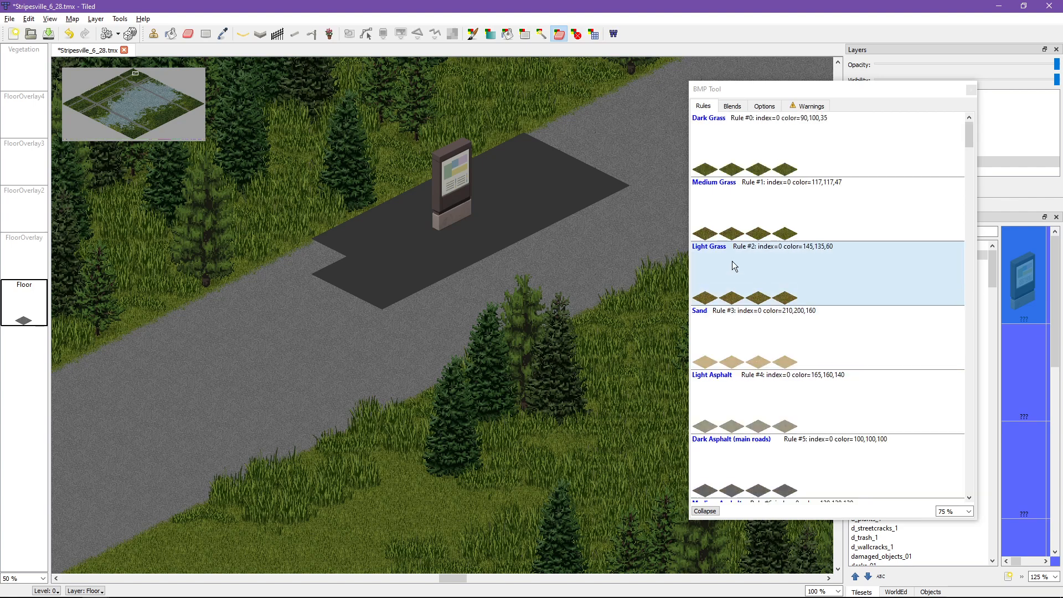
click(719, 482)
click(380, 304)
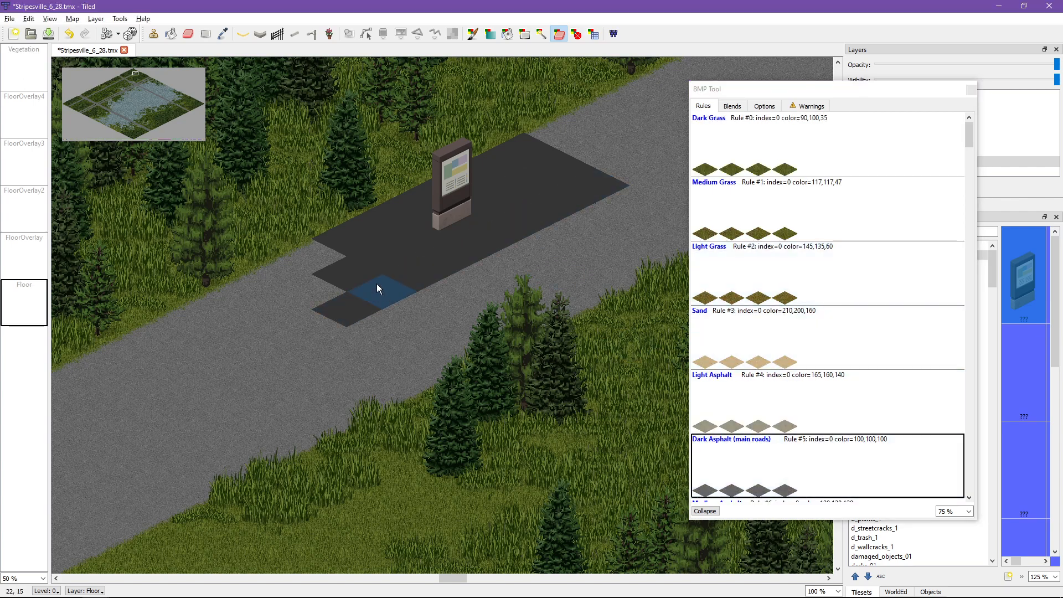
mouse_move(347, 300)
mouse_down()
mouse_move(517, 219)
mouse_move(569, 163)
mouse_move(396, 262)
mouse_move(340, 234)
mouse_move(524, 149)
mouse_up()
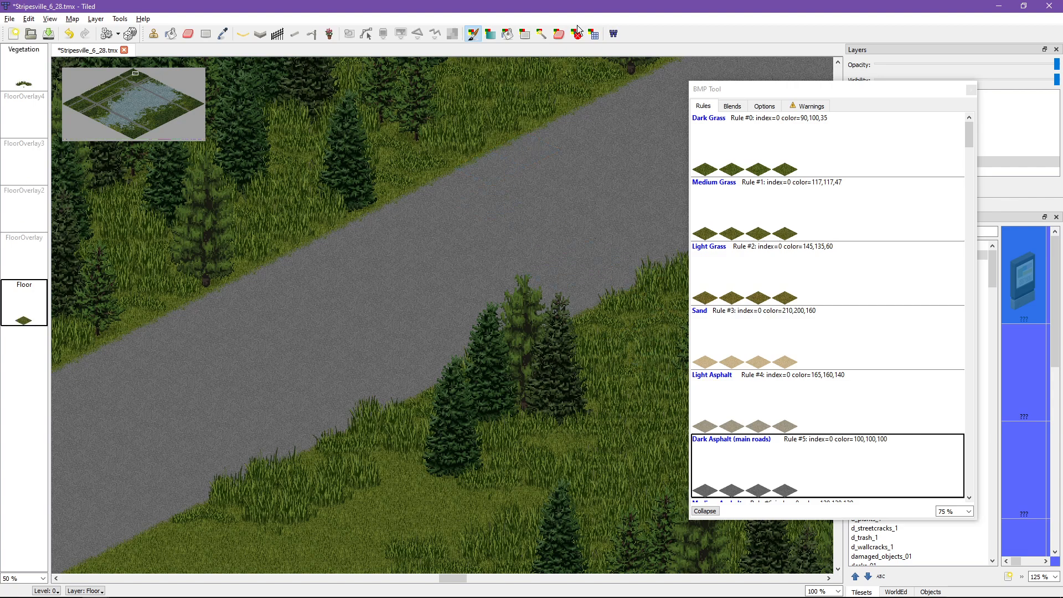
Step: Expose the stamped sign by erasing the BMP asphalt on its tile and the adjacent one, and remove the sign with the regular eraser
click(559, 36)
drag(423, 210, 436, 221)
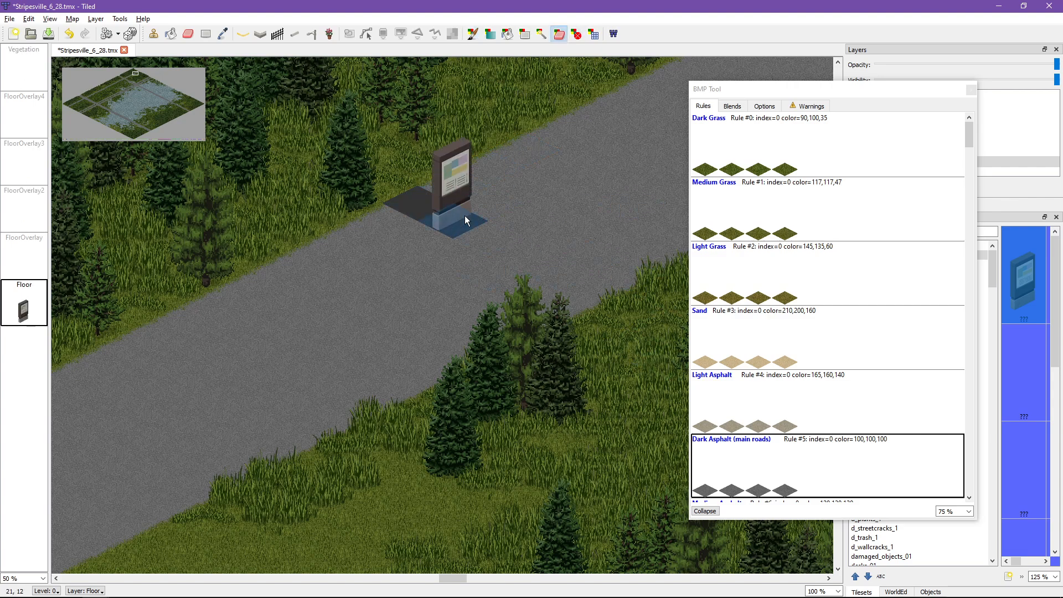
click(188, 34)
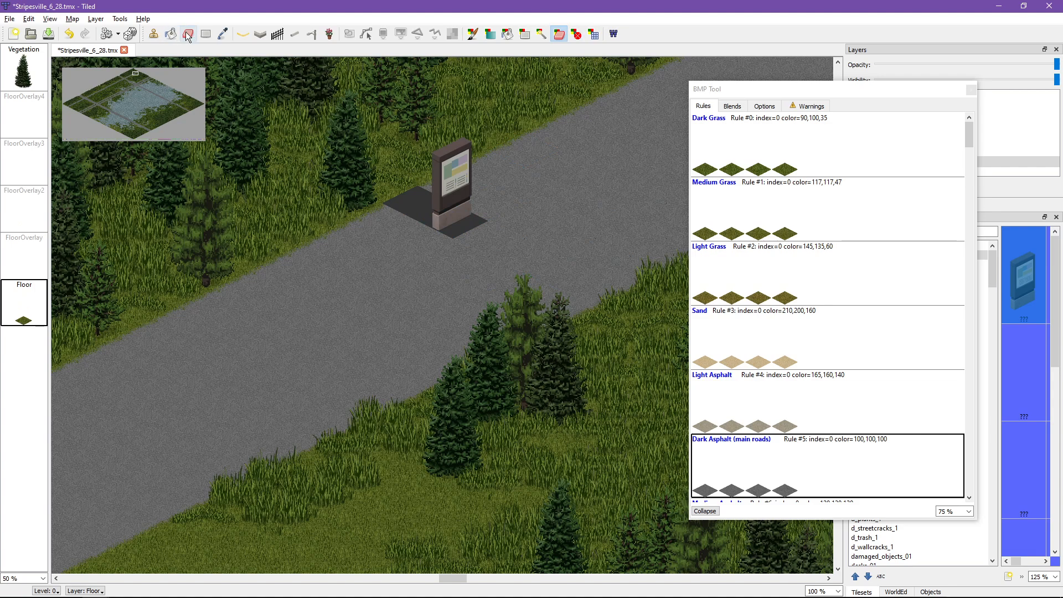
click(451, 216)
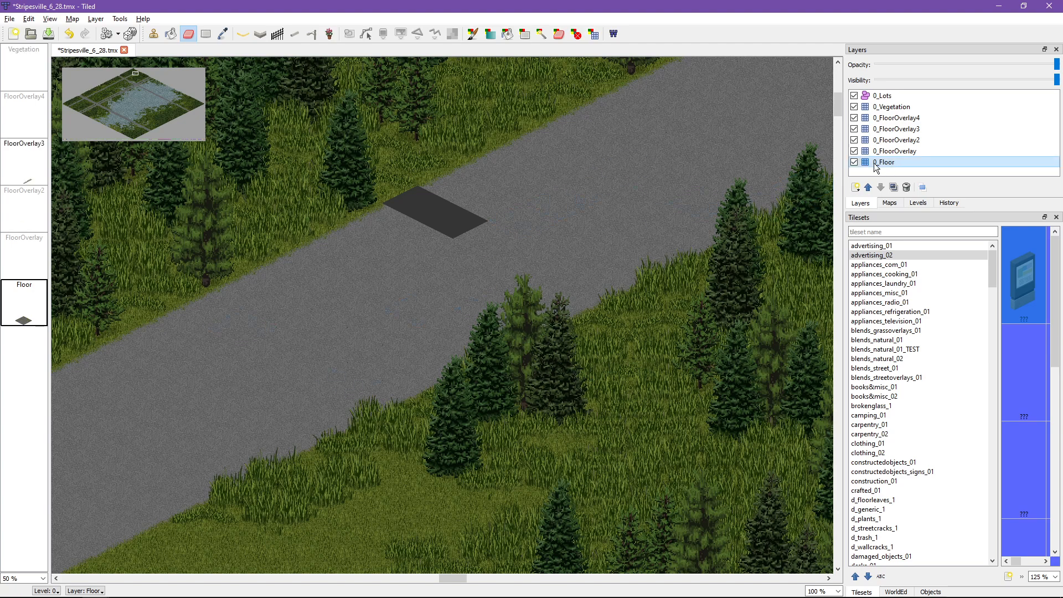
Step: Repaint the two erased road tiles with the Dark Asphalt (main roads) rule using the BMP brush
key(alt+Tab)
key(alt+Tab)
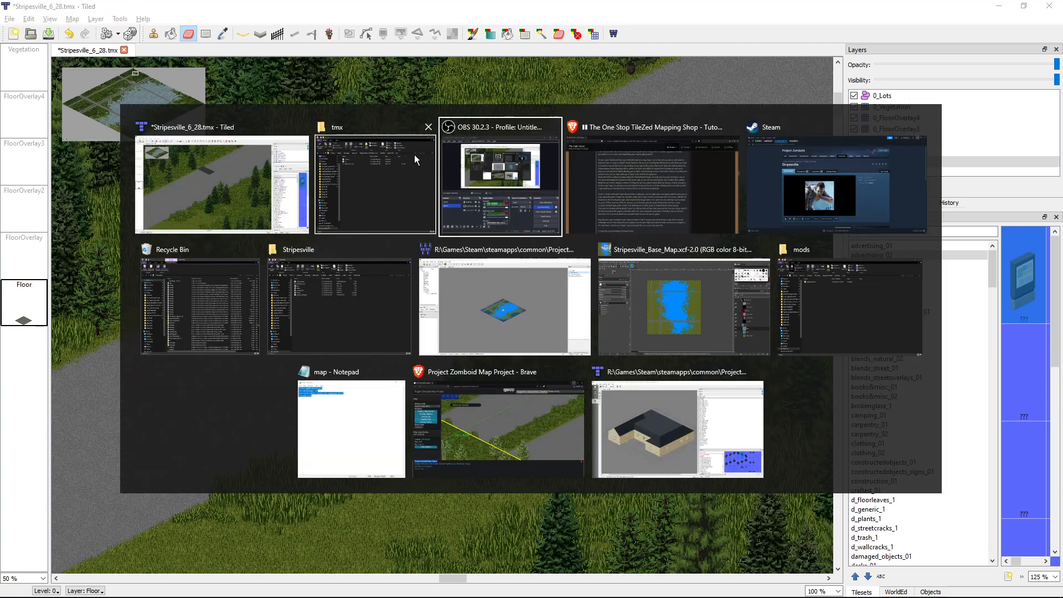
click(471, 37)
click(722, 467)
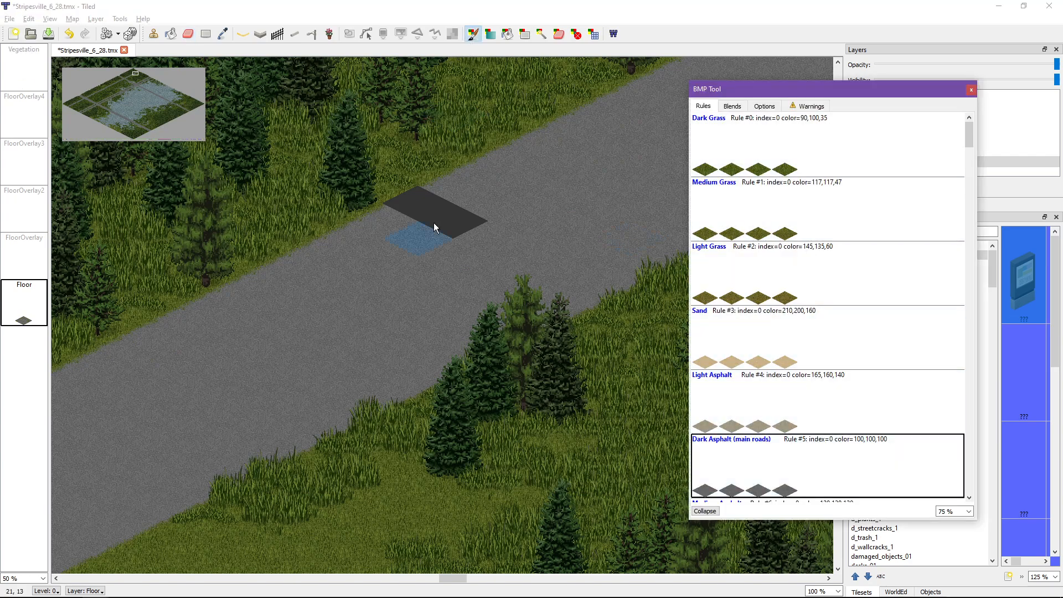
drag(434, 222, 448, 212)
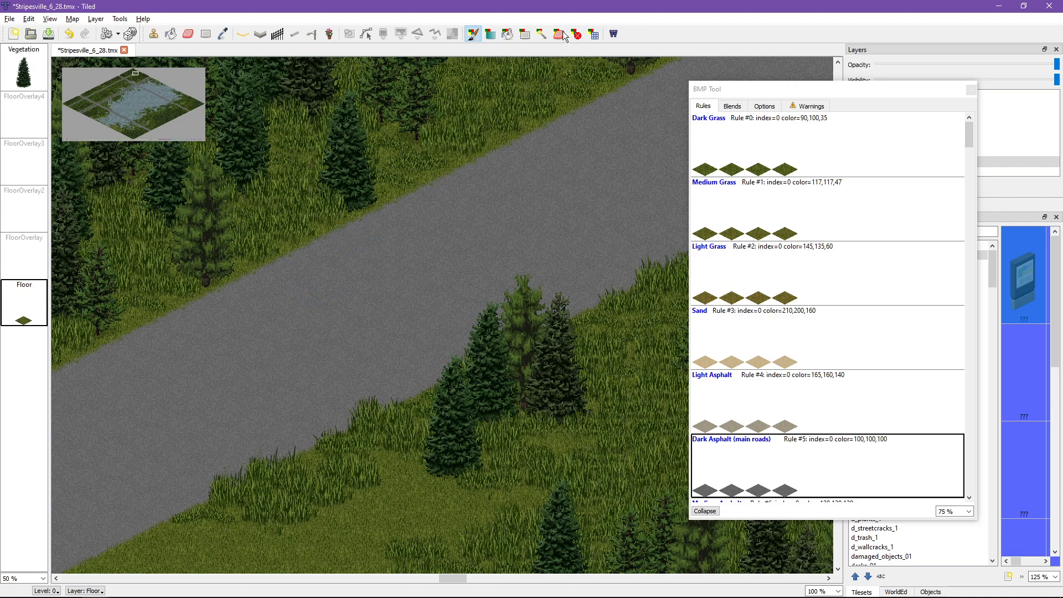
Step: Stamp two adjacent advertising_02 sign tiles on the road in the 0_FloorOverlay layer
click(151, 35)
click(25, 263)
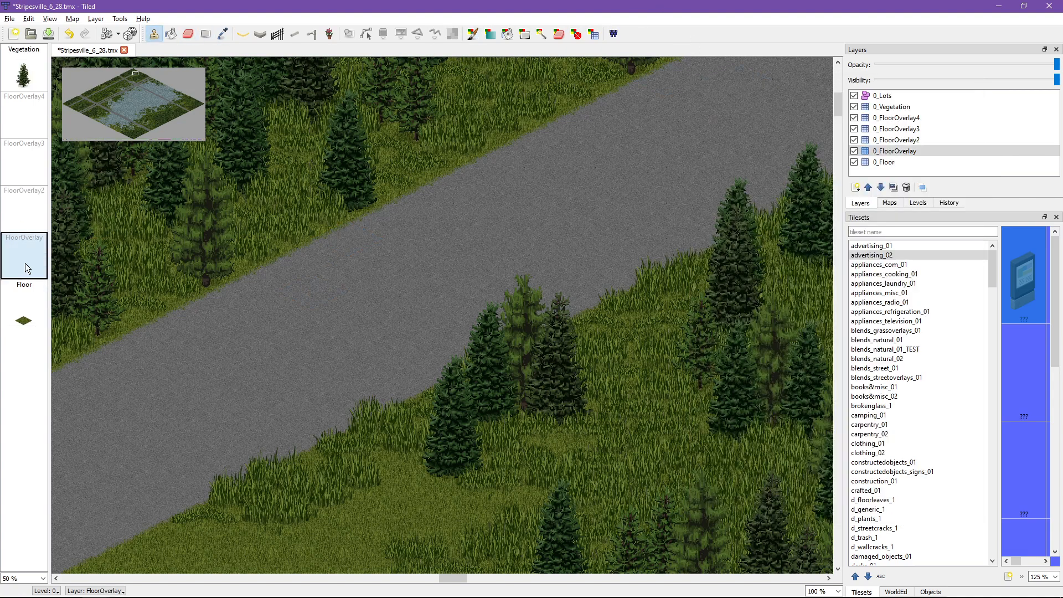
drag(421, 241, 437, 229)
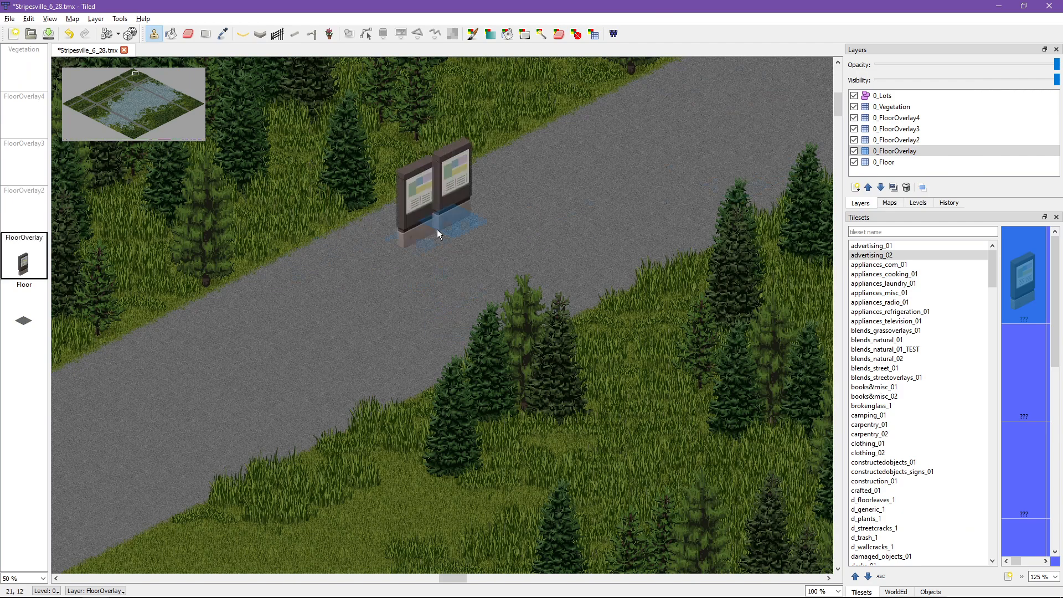
Step: Stamp a sand blend tile from blends_natural_01_TEST over the road signs in the 0_FloorOverlay2 layer
click(896, 140)
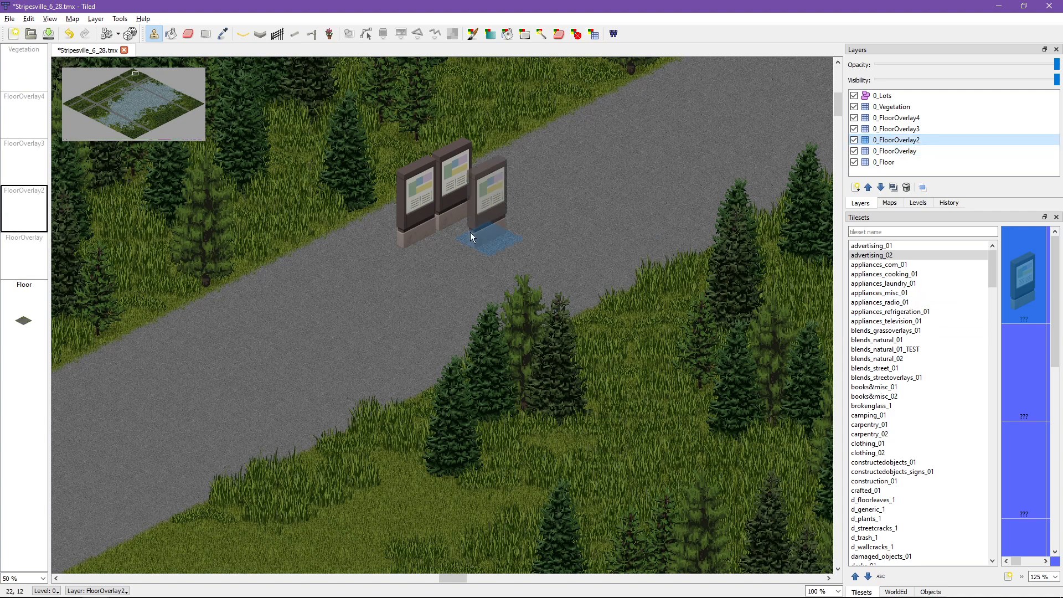
click(885, 349)
click(1027, 343)
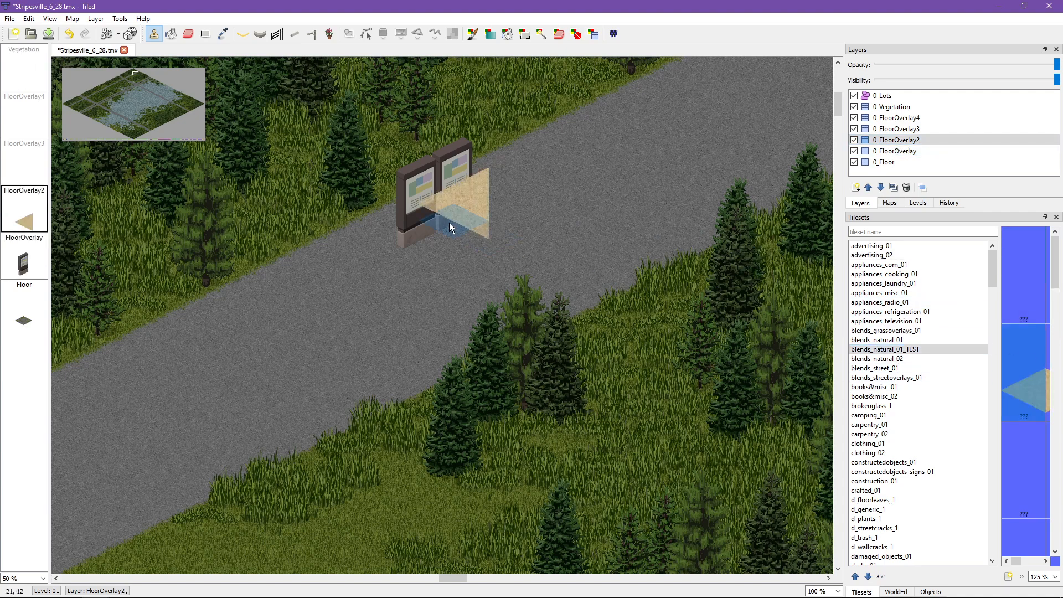
click(484, 181)
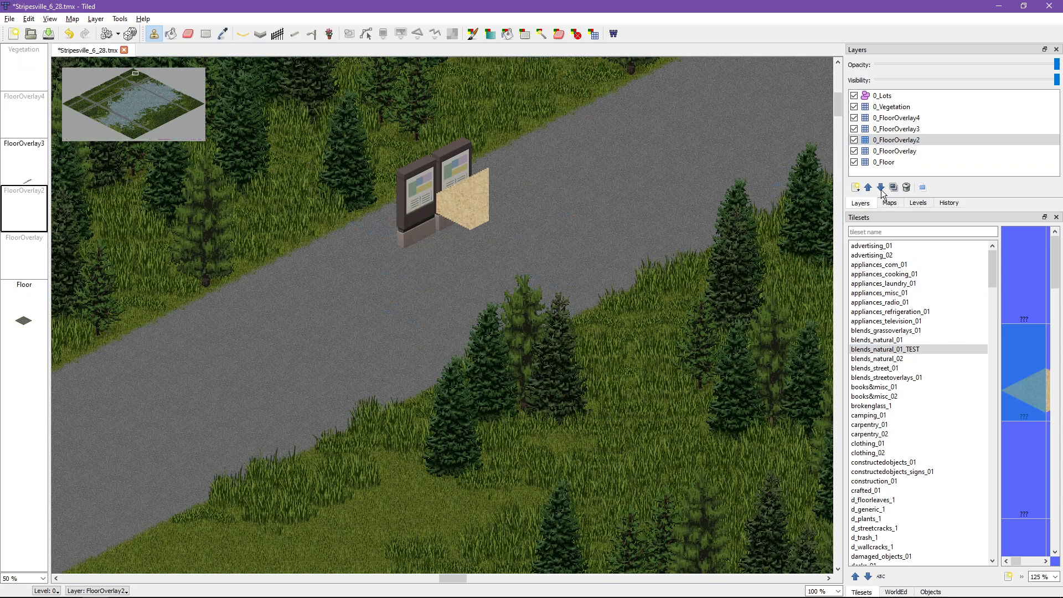
Step: Stamp a metal frame tile from construction_01 over the sand tile on the road in the 0_FloorOverlay3 layer
click(896, 129)
click(885, 340)
scroll(839, 416, down, 4)
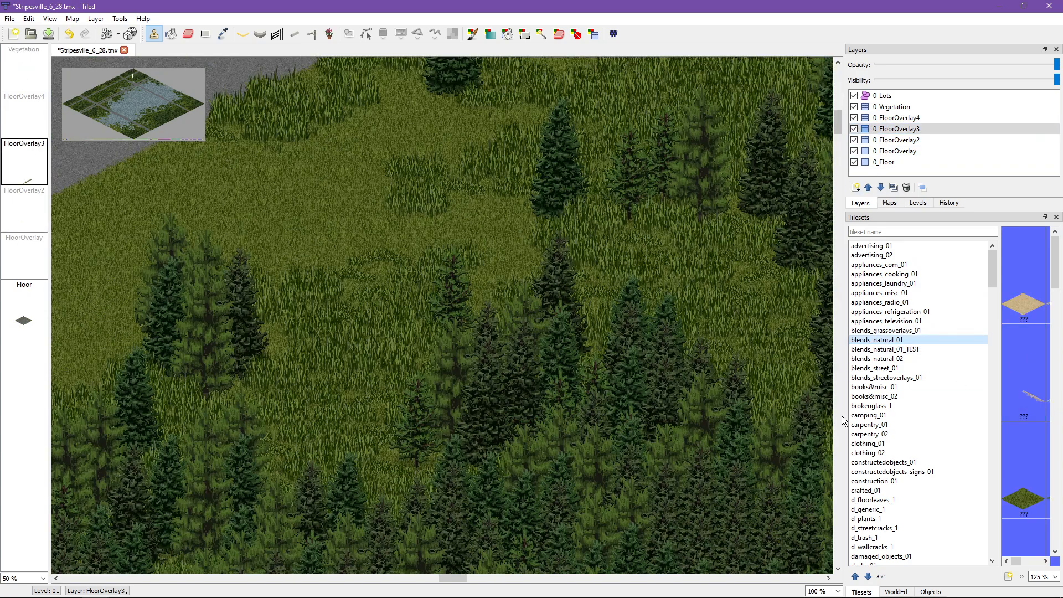
click(908, 481)
scroll(394, 250, up, 4)
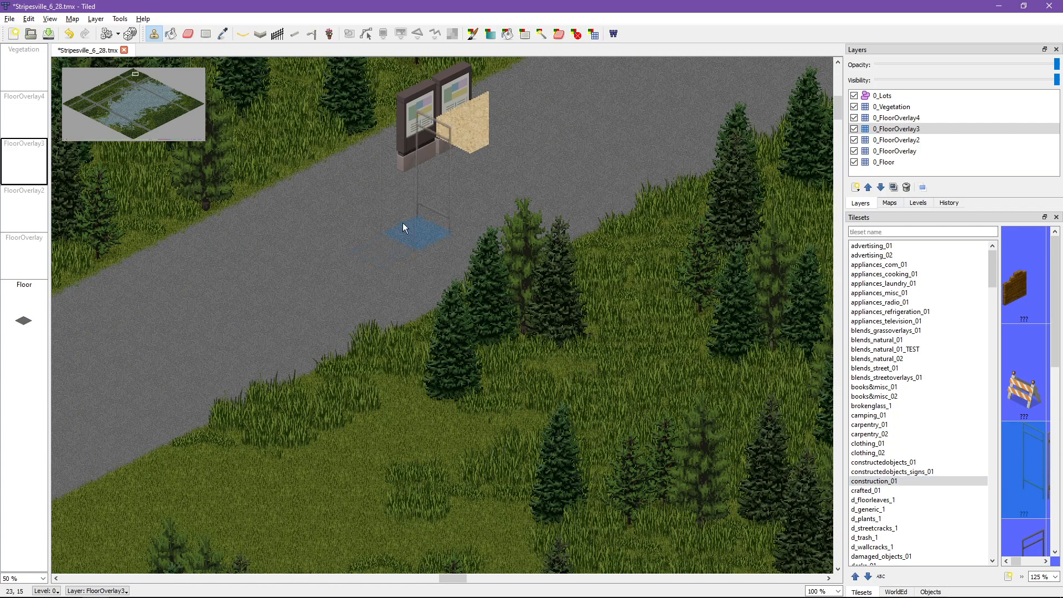
click(442, 150)
scroll(347, 351, up, 3)
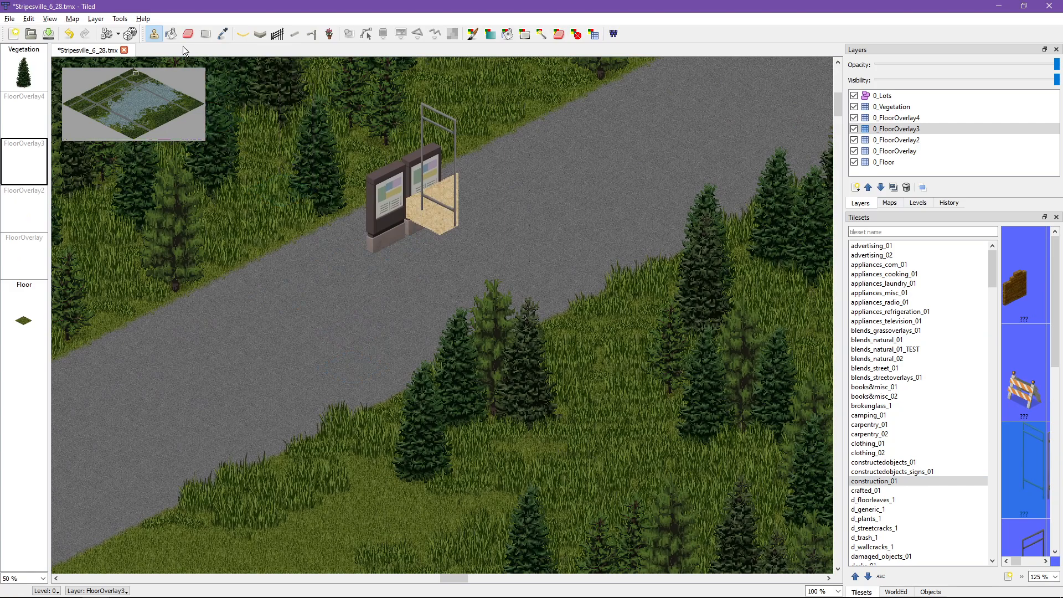
Step: Try erasing on the stacked road tiles in 0_FloorOverlay3 and 0_FloorOverlay2, undoing the erase in each layer
key(e)
click(446, 219)
key(ctrl+z)
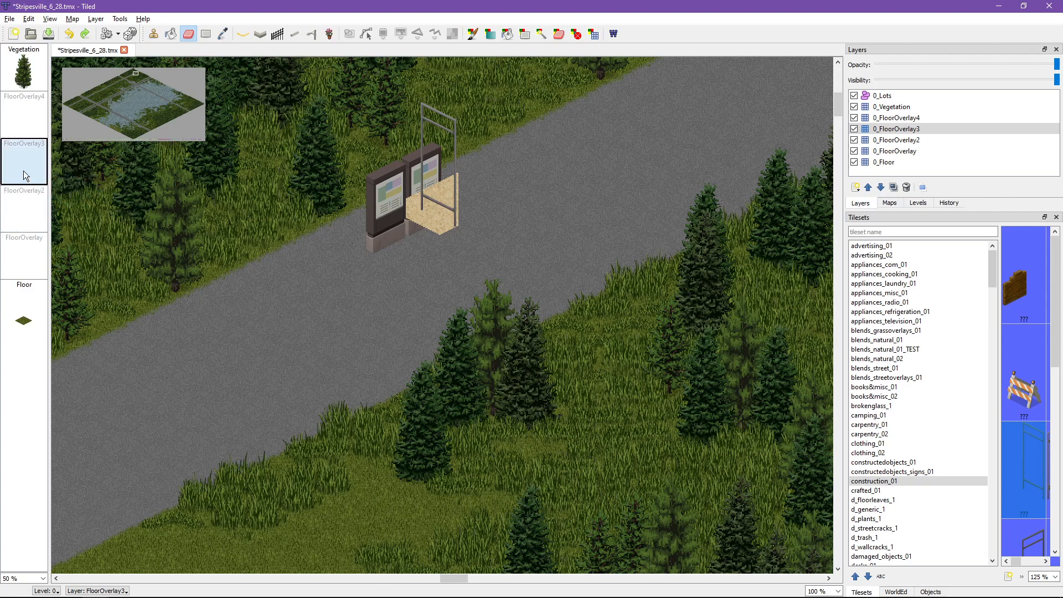
click(25, 218)
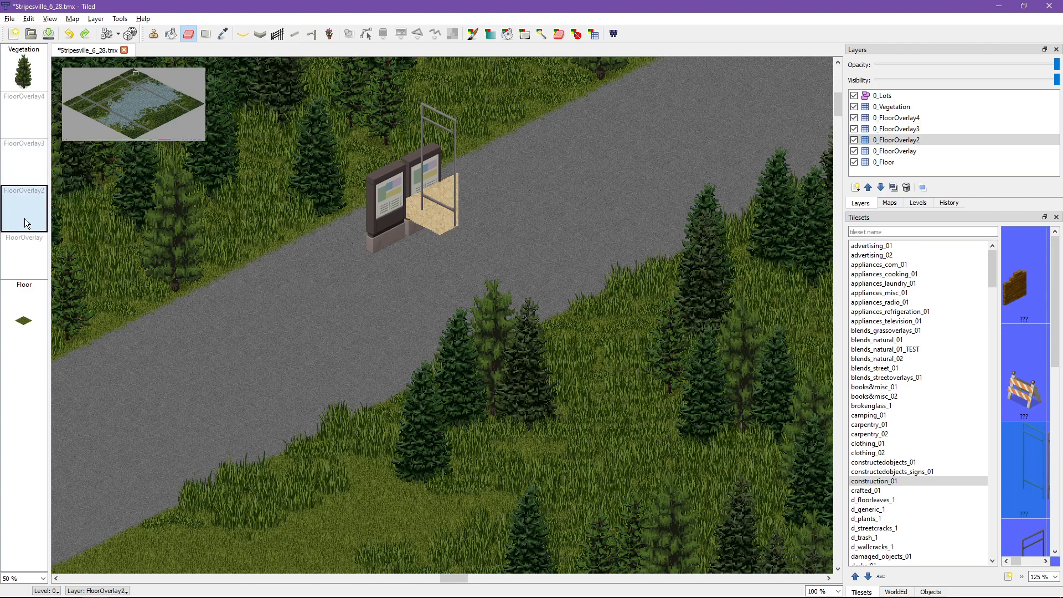
click(426, 229)
key(ctrl+z)
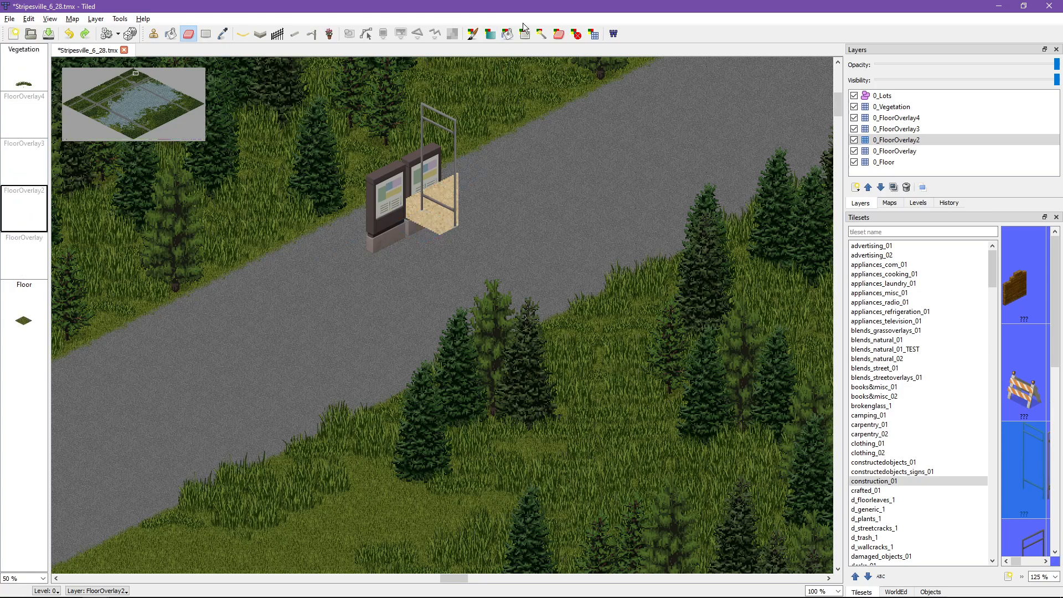
Step: Erase the sand tile from 0_FloorOverlay2, the metal frame from 0_FloorOverlay3 and both signs from 0_FloorOverlay
click(426, 227)
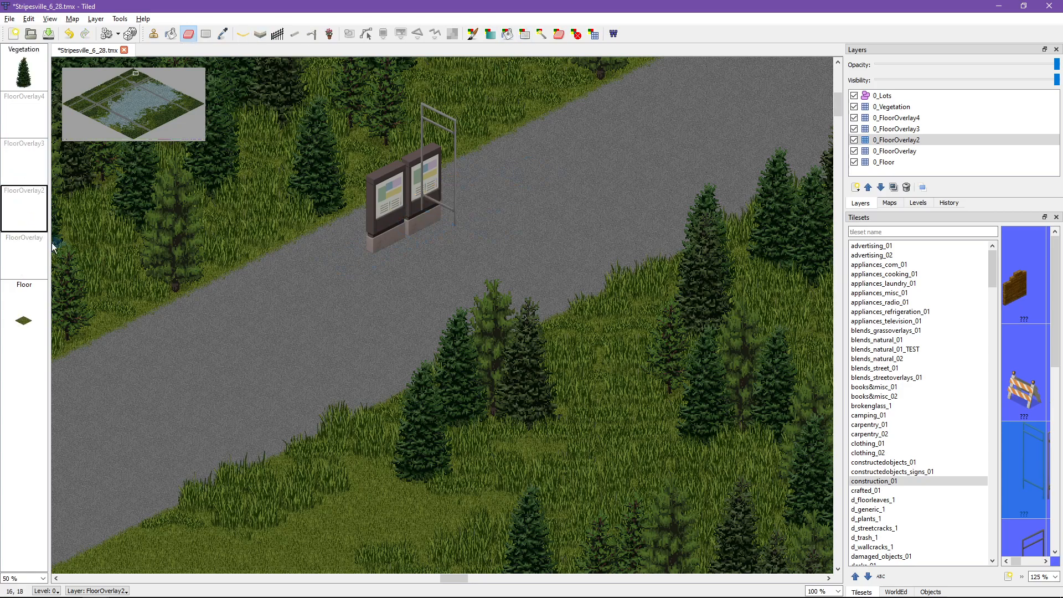
click(19, 165)
click(450, 180)
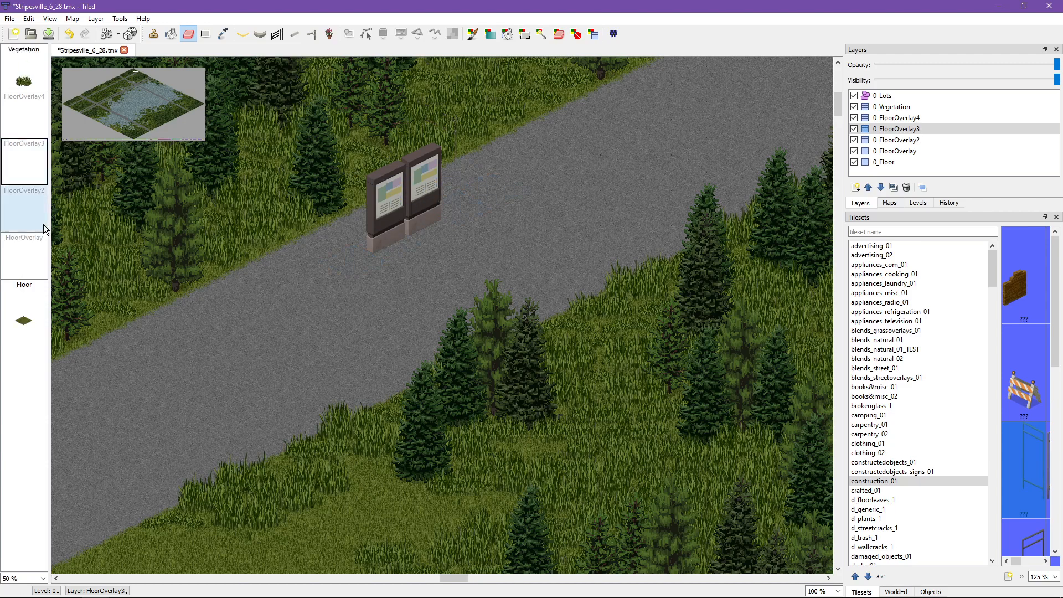
click(32, 262)
click(406, 222)
click(374, 240)
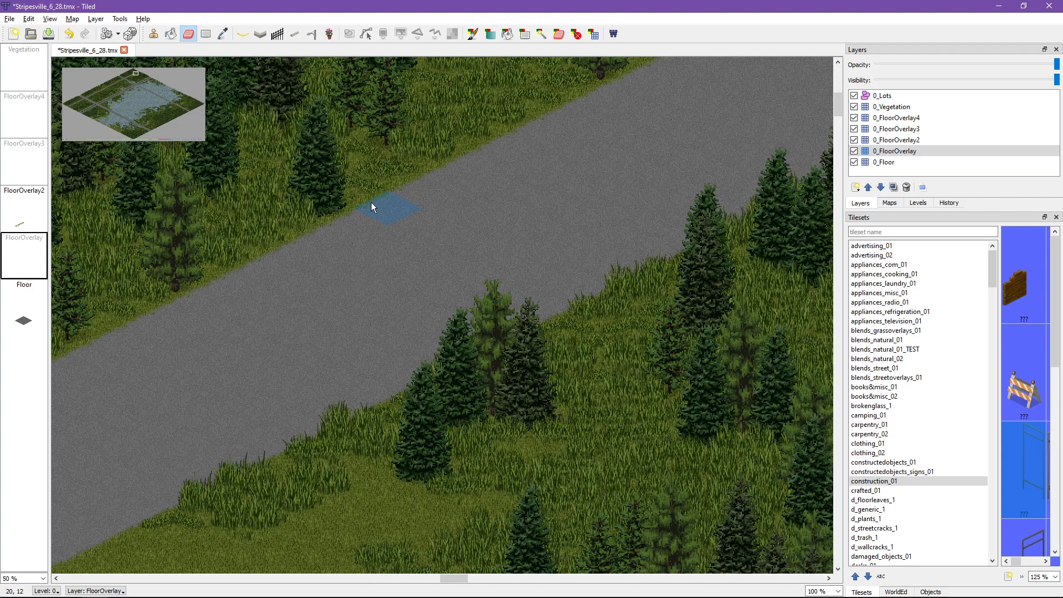
Step: Try BMP Prevent Blending on a grass-edge road tile in the 0_FloorOverlay2 layer and clear its mark again
ctrl+scroll(371, 205, up, 4)
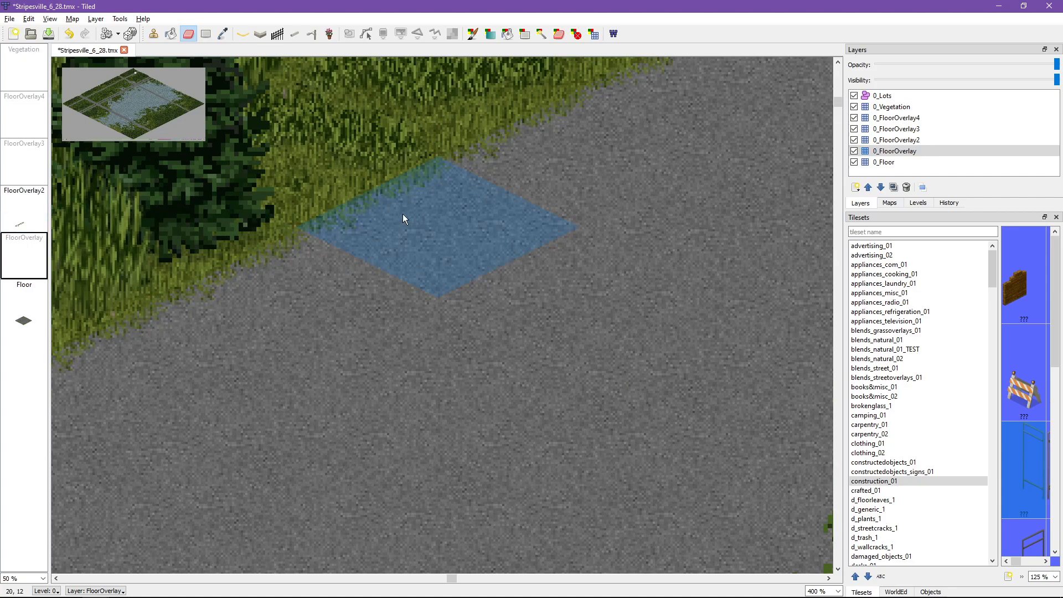
click(20, 214)
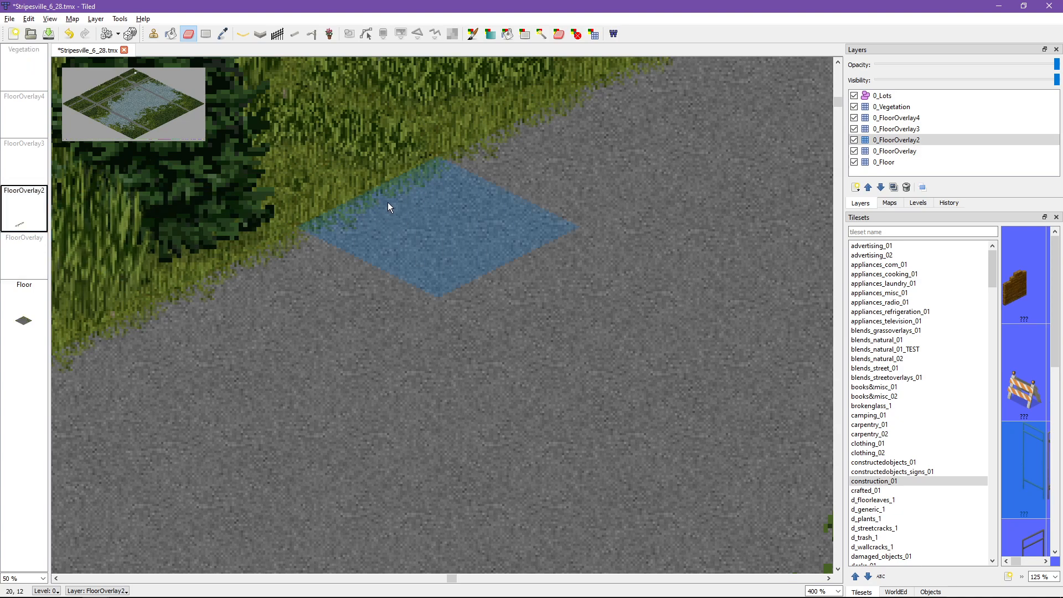
ctrl+scroll(388, 203, down, 2)
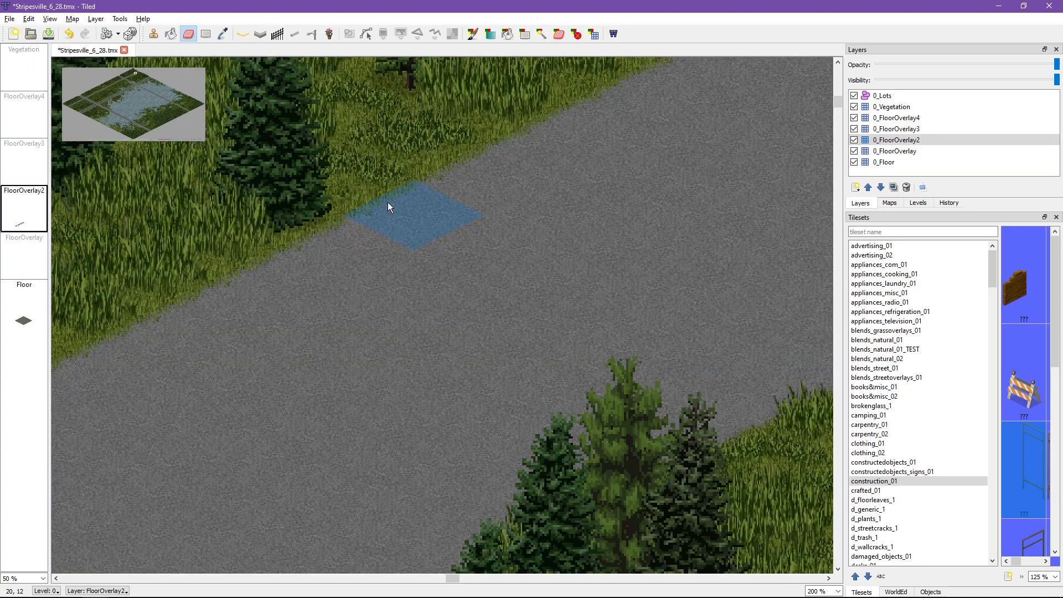
click(577, 35)
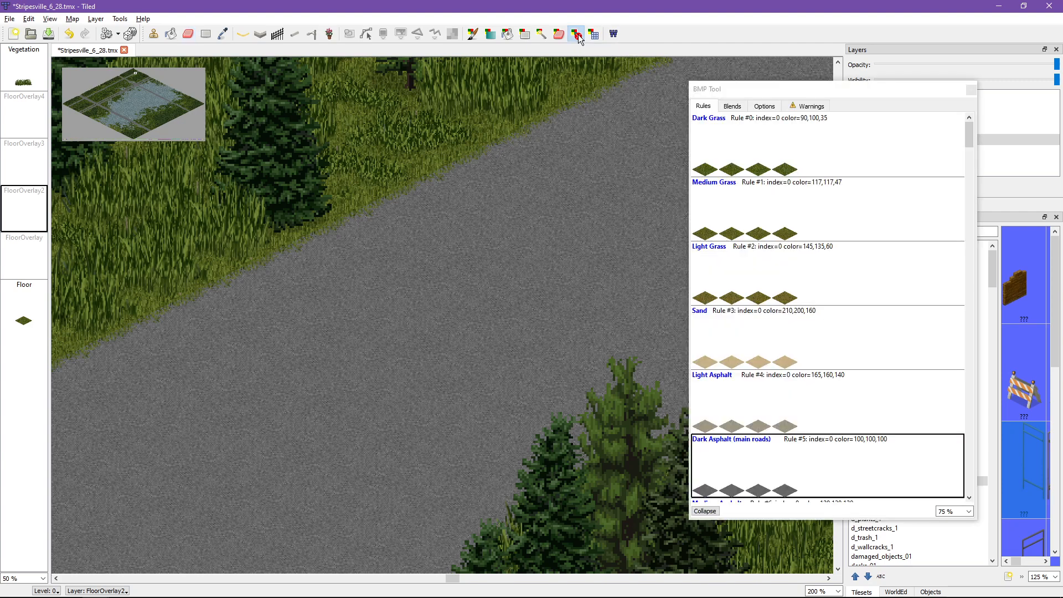
ctrl+scroll(381, 234, up, 2)
click(427, 186)
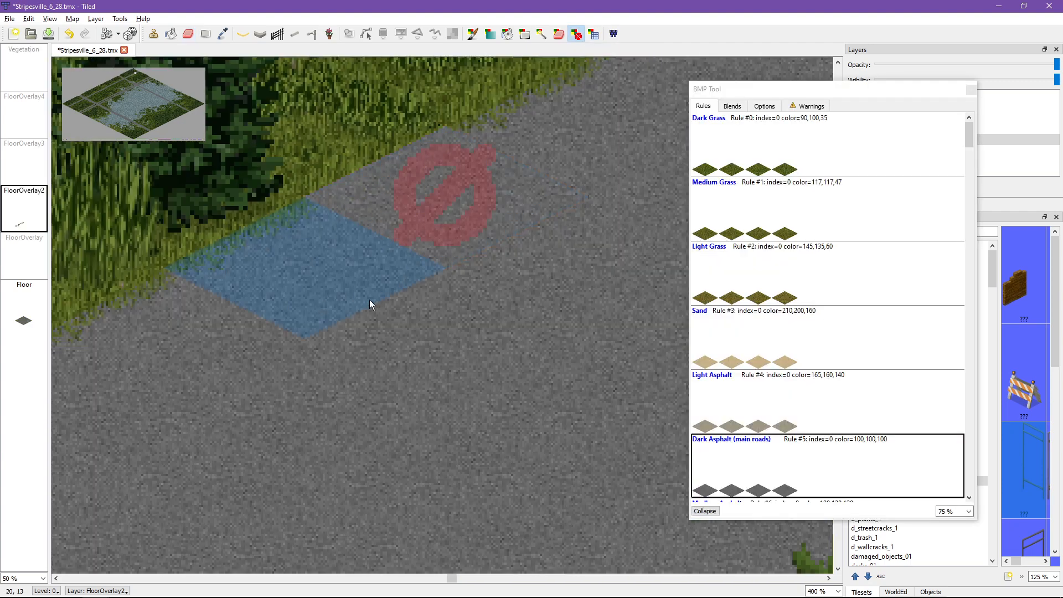
click(429, 208)
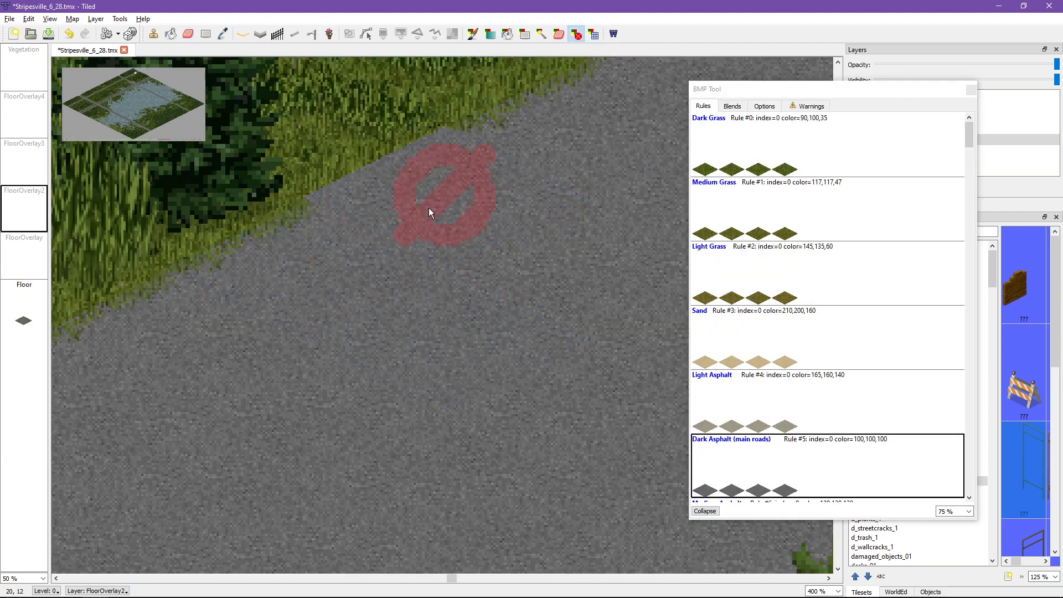
Step: Examine which floor overlay layers hold the grass blend tiles along both edges of the road
ctrl+scroll(381, 247, down, 2)
mouse_move(533, 165)
mouse_down()
mouse_move(223, 339)
mouse_move(553, 156)
mouse_up()
ctrl+scroll(430, 305, down, 2)
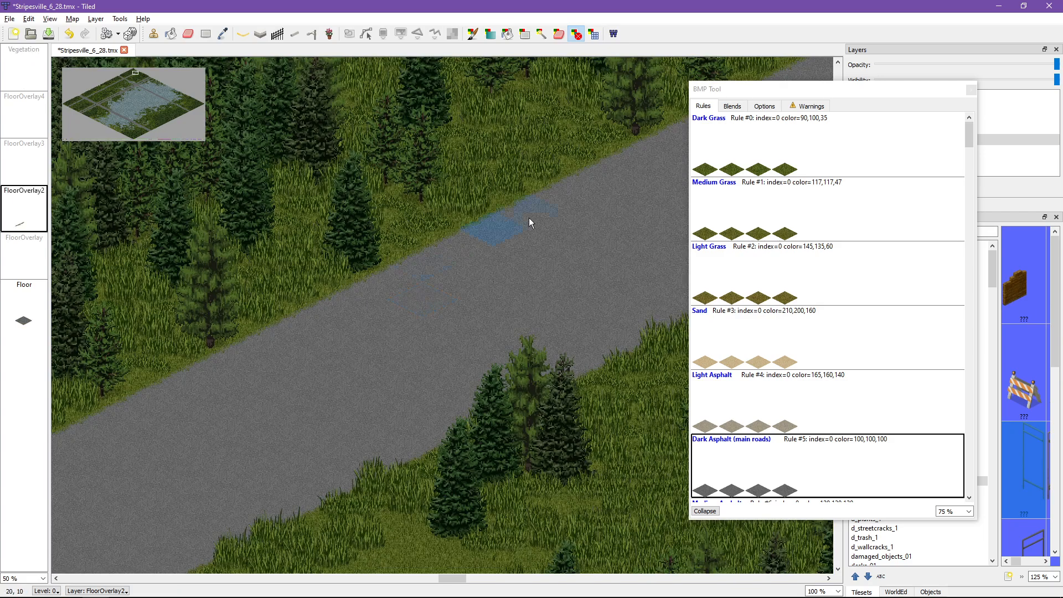
middle_drag(520, 220, 531, 113)
middle_drag(220, 263, 398, 284)
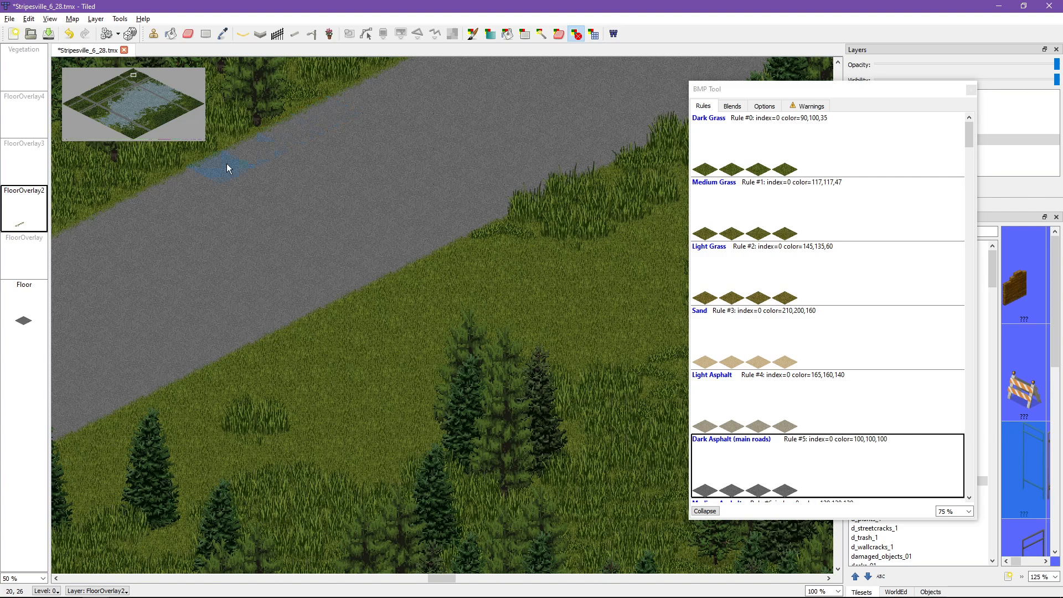
middle_drag(245, 157, 470, 119)
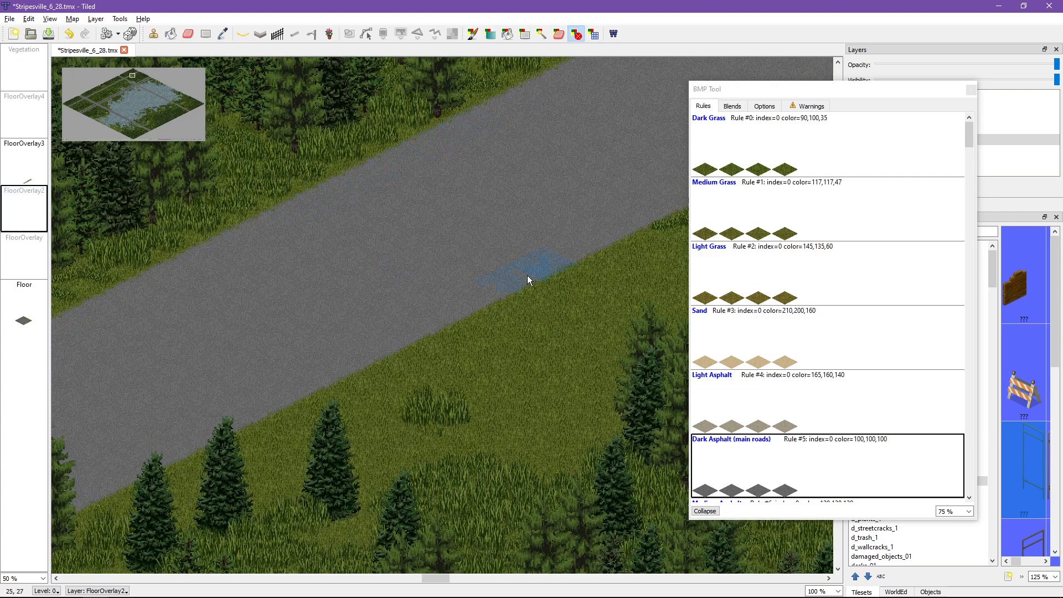
click(24, 158)
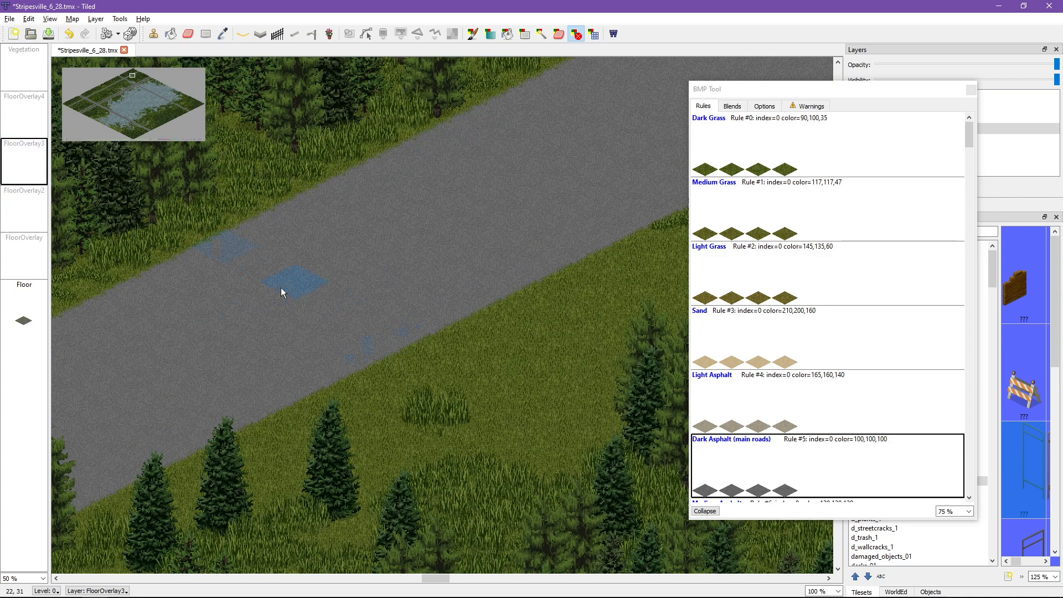
click(27, 262)
click(22, 111)
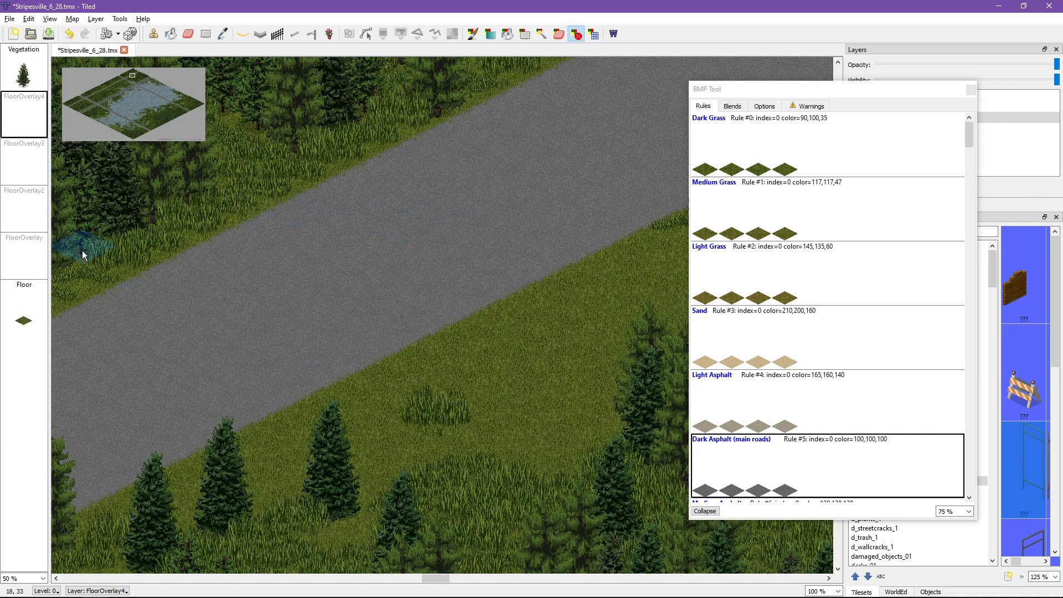
Step: Widen the tileset area, filter tilesets by "street" and choose a blue mailbox from street_decoration_01 as the stamp for 0_FloorOverlay
click(42, 257)
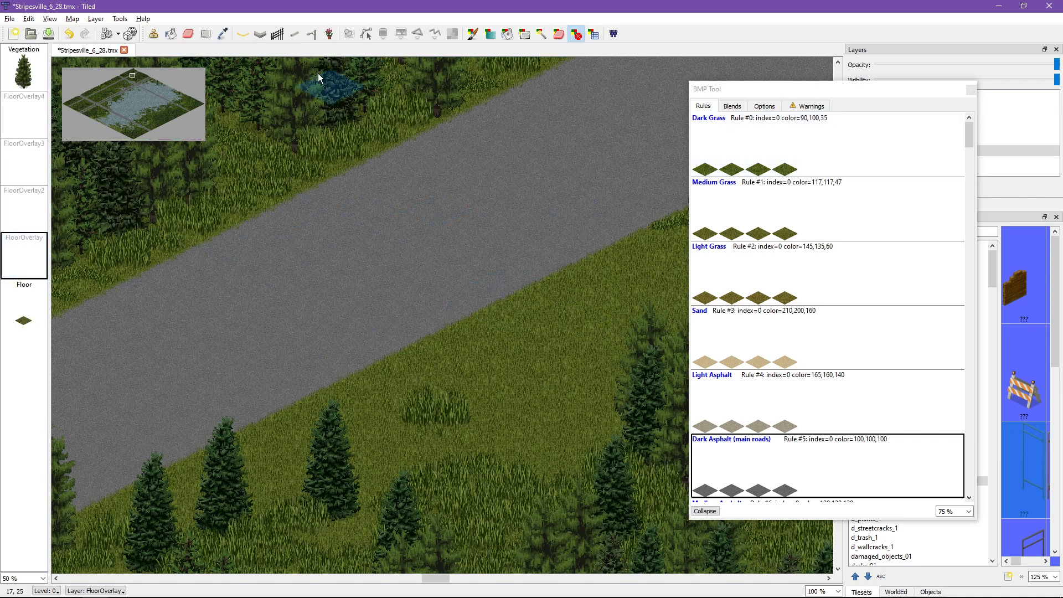
click(152, 36)
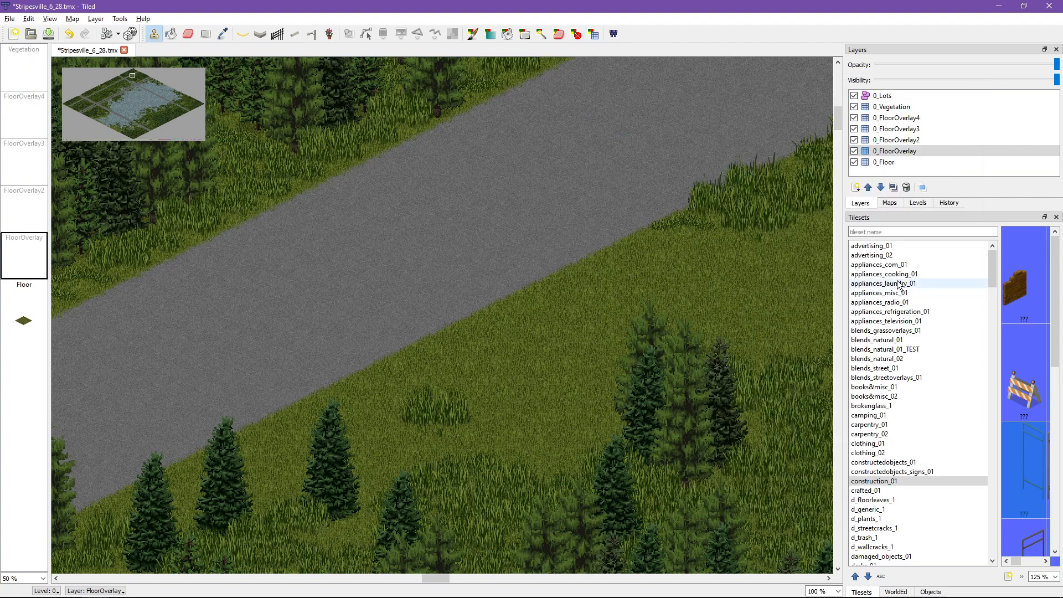
drag(846, 258, 642, 258)
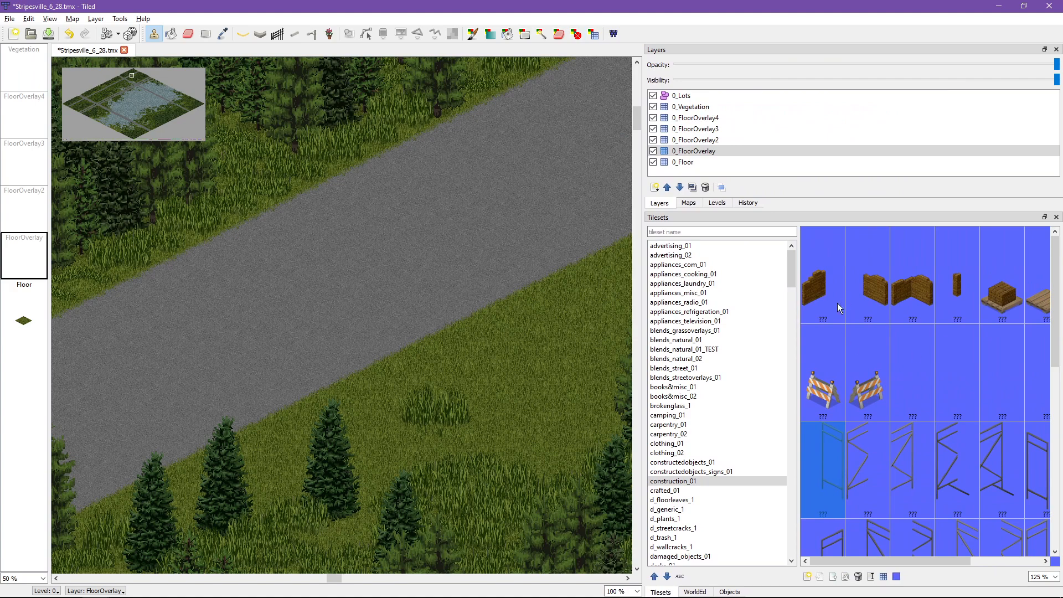
click(689, 233)
text(street)
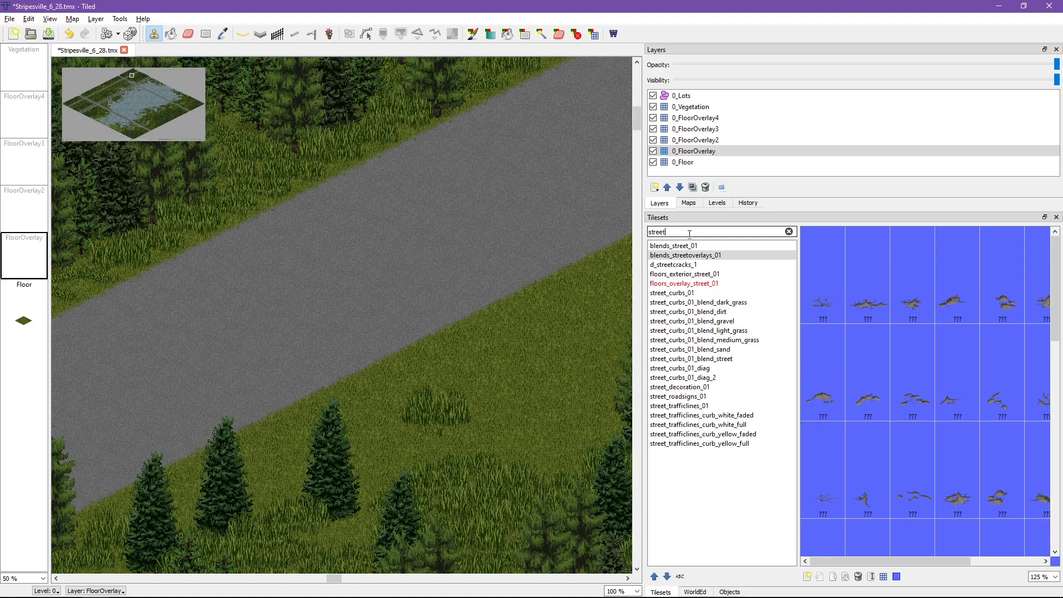
click(680, 387)
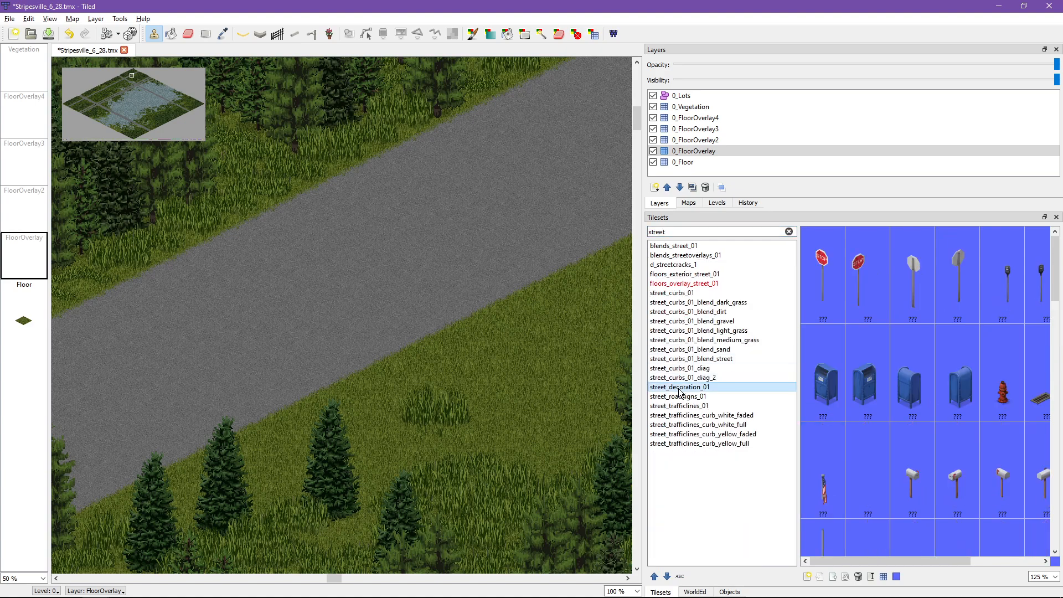
click(868, 387)
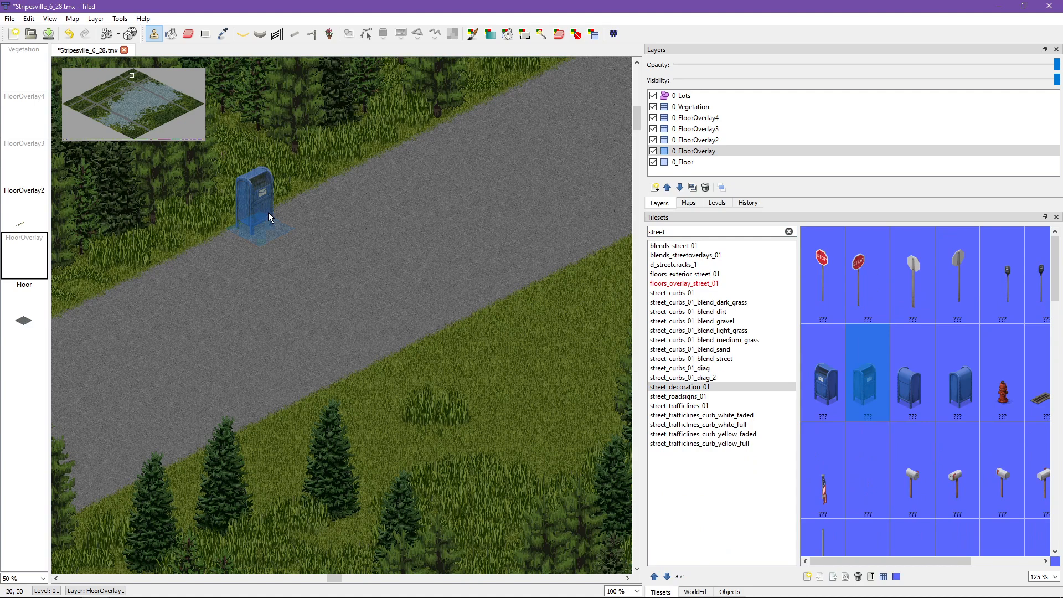
Step: Try stamping the mailbox on the roadside grass in the 0_FloorOverlay layer and undo the stamp
click(280, 194)
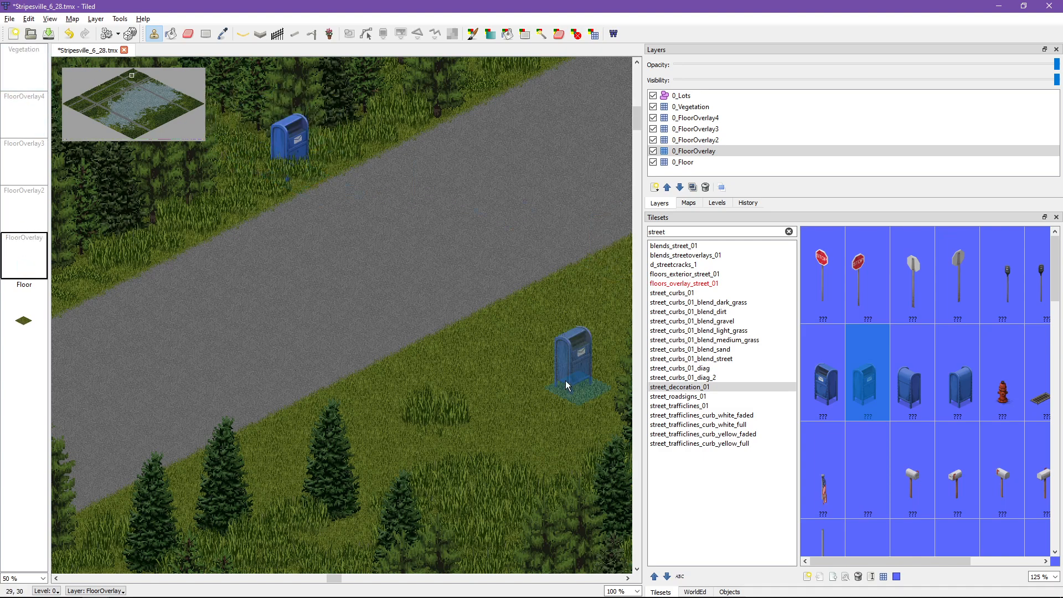
key(ctrl+z)
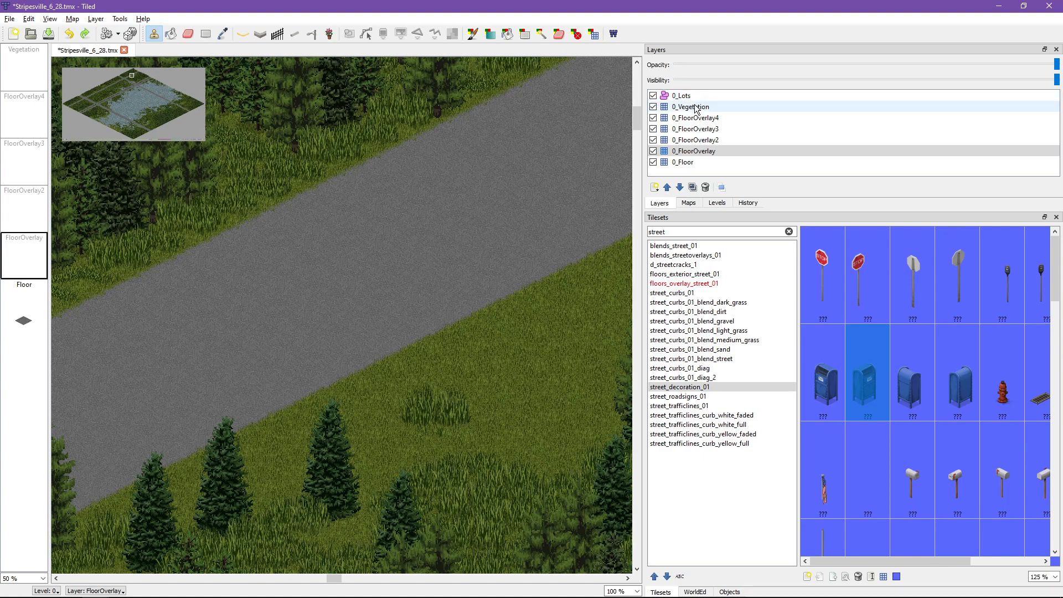
Step: Add a new tile layer above the 0_Vegetation layer
click(655, 188)
click(675, 202)
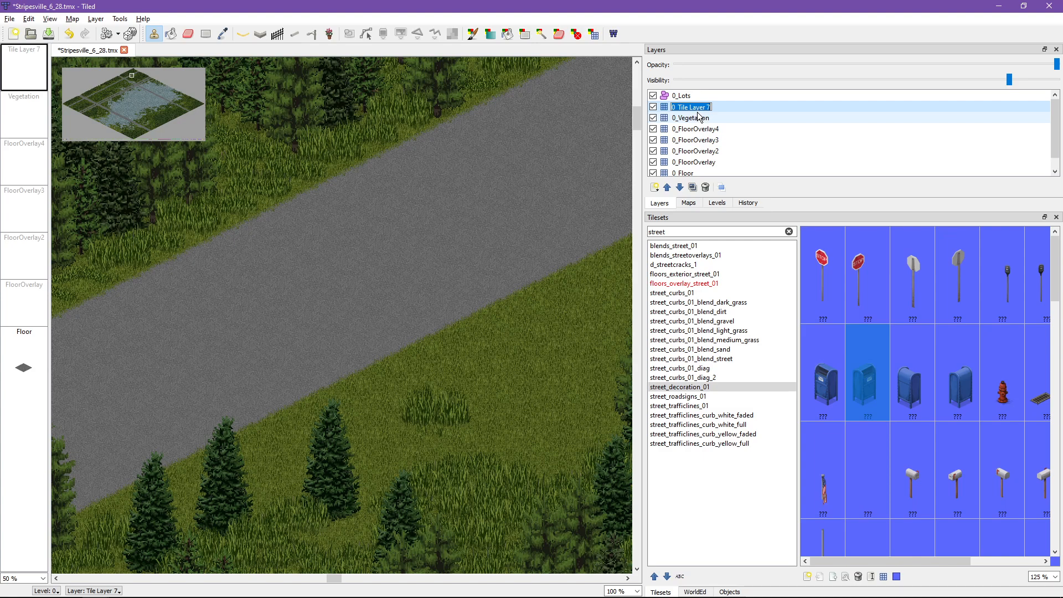
Step: Try removing the 0_ level prefix from the new tile layer's name and undo the deletion
key(Left)
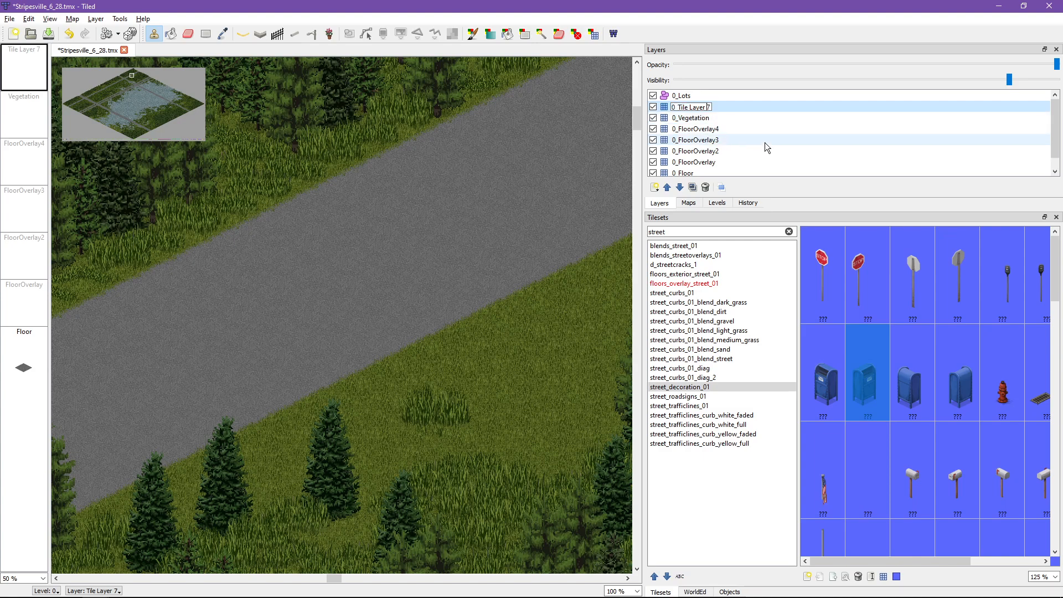
key(Left)
key(Left)
key(Left)
key(Left)
key(Left)
key(Left)
key(Left)
key(Left)
key(Left)
key(Left)
key(Left)
key(Left)
key(Left)
key(shift+Right)
key(shift+Right)
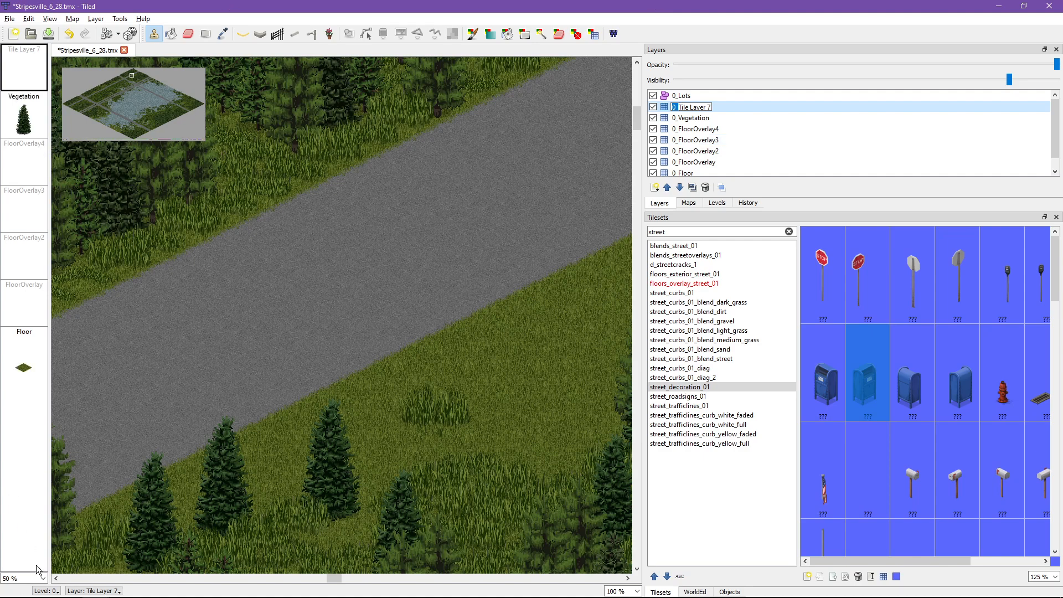
click(47, 591)
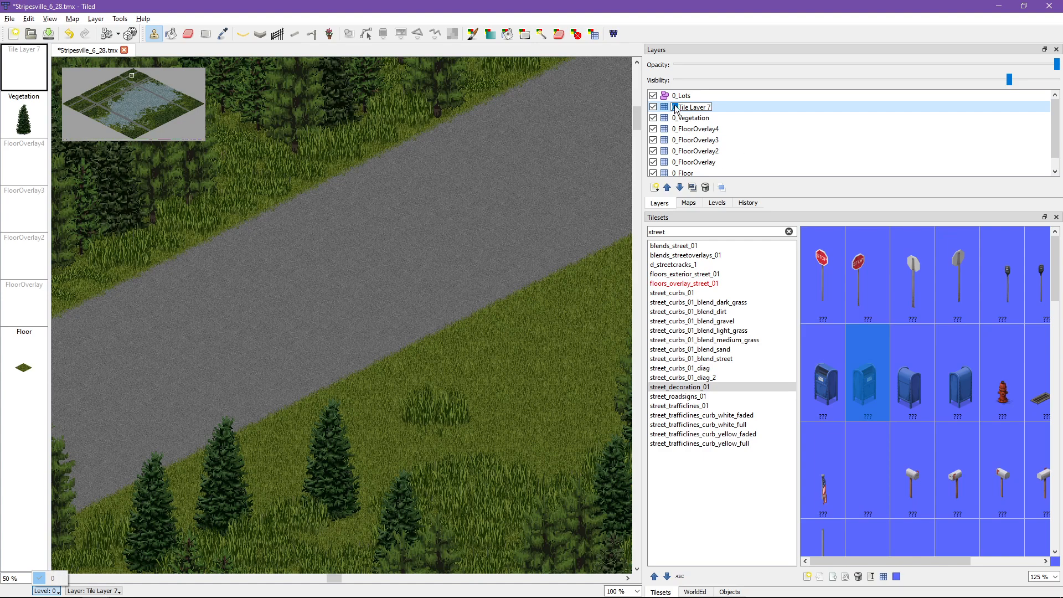
click(723, 107)
key(shift+Right)
key(BackSpace)
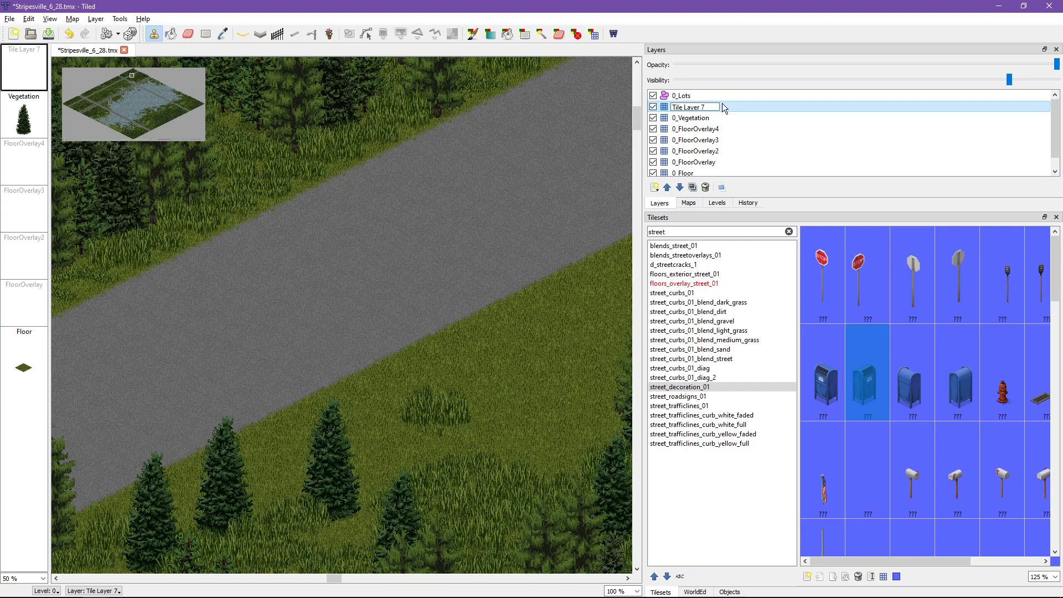
key(ctrl+z)
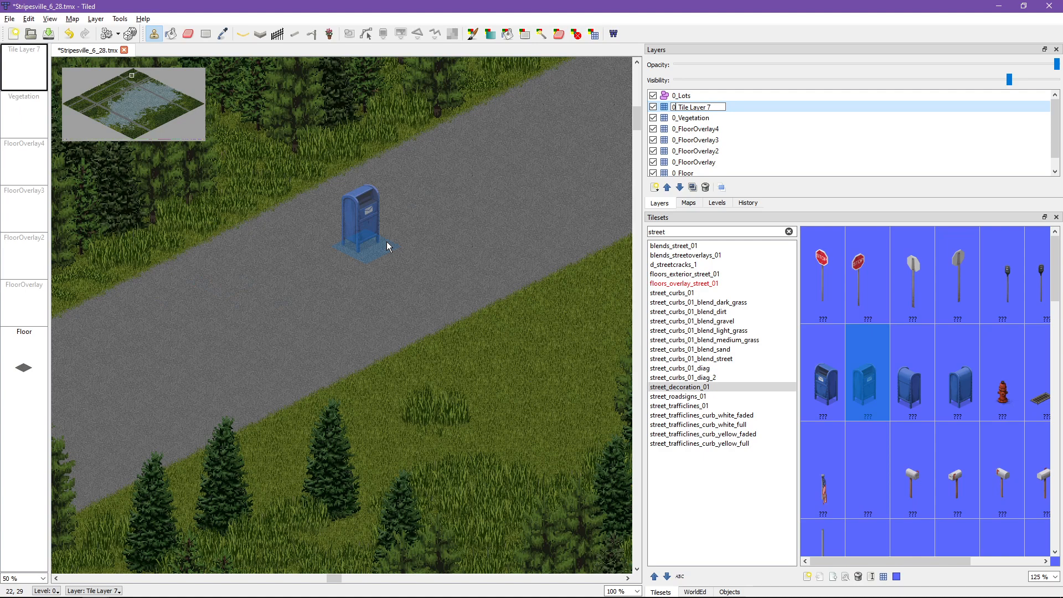
Step: Keep the new tile layer's name, select that layer and stamp the blue mailbox on the grass beside the road
click(766, 129)
click(766, 106)
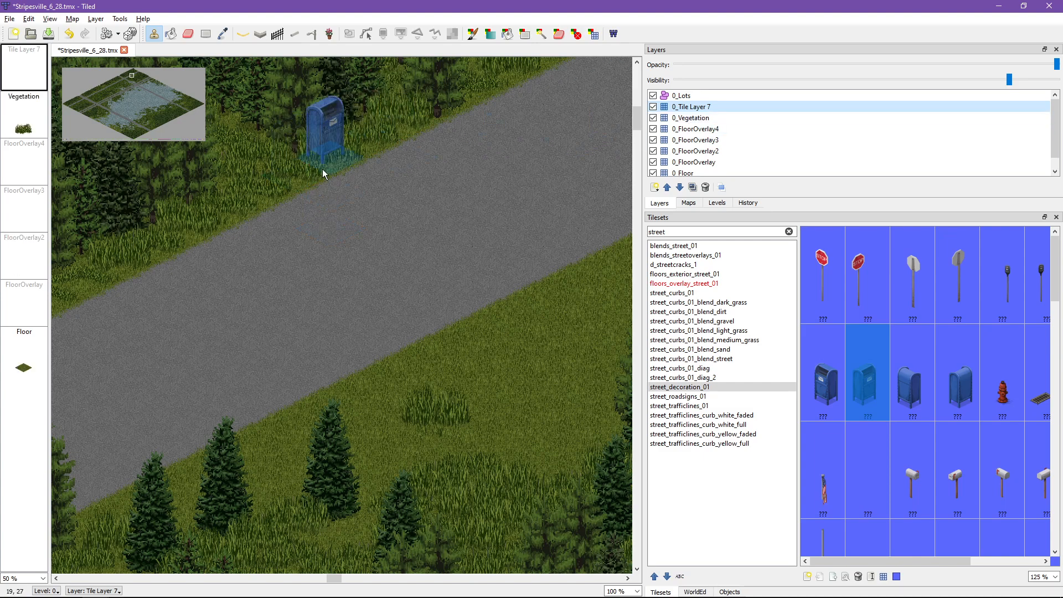
click(322, 168)
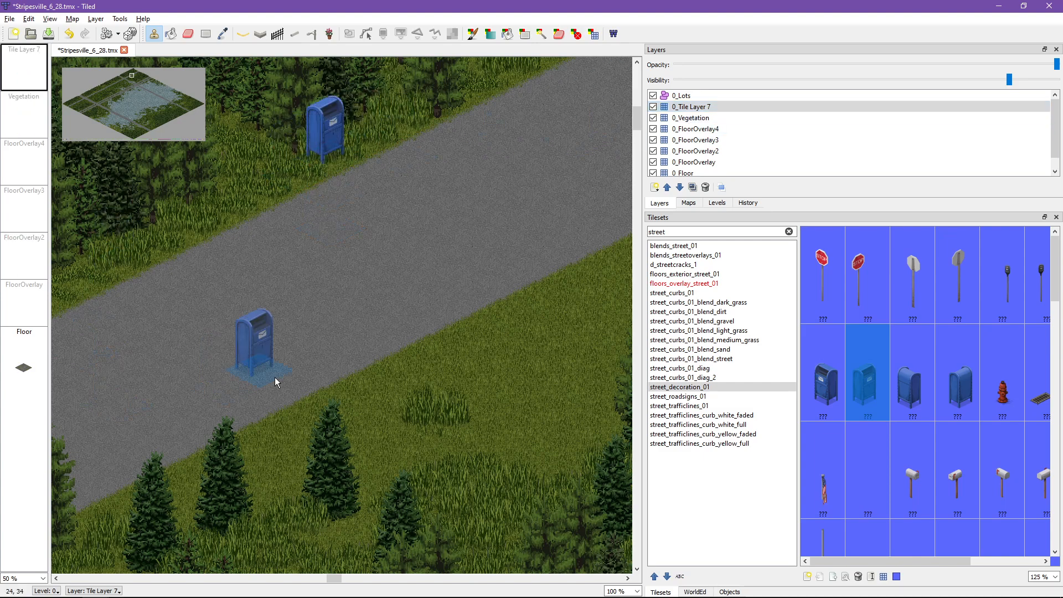
Step: Try stamping a second blue mailbox on the roadside grass and undo that stamp
middle_drag(461, 241, 408, 386)
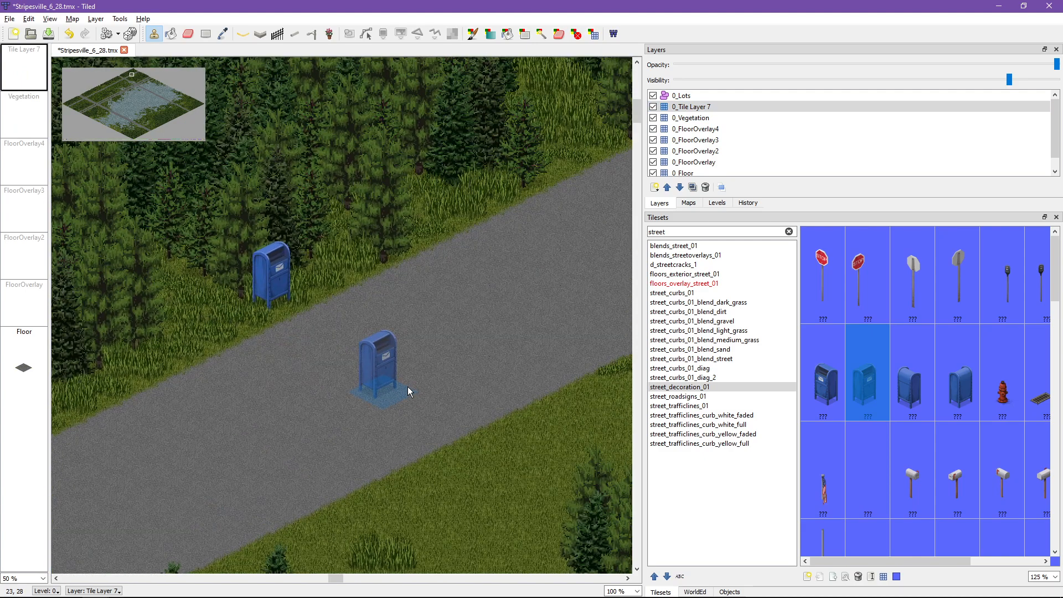
click(392, 254)
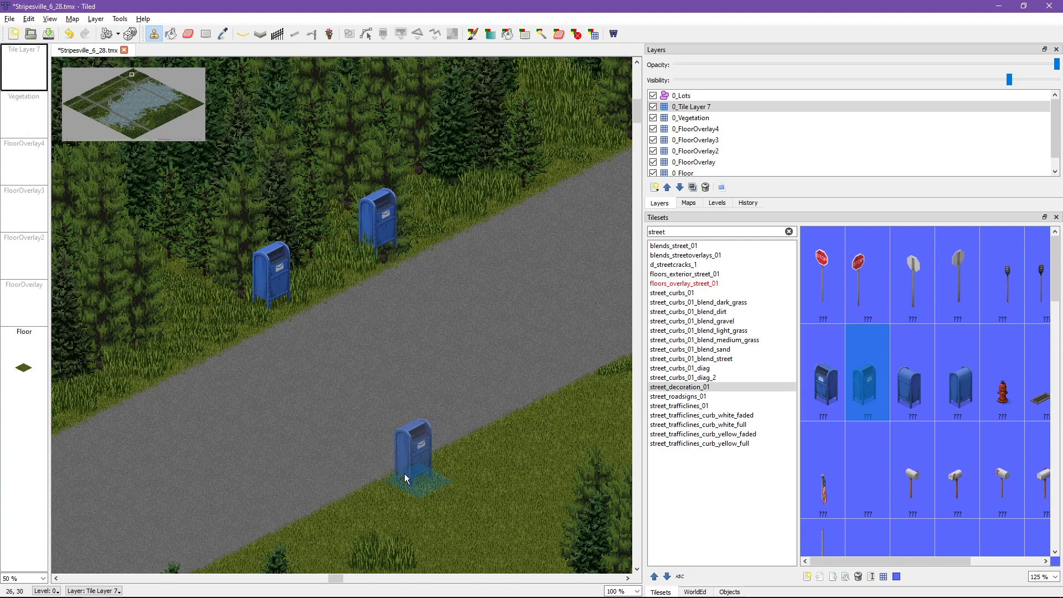
key(ctrl+z)
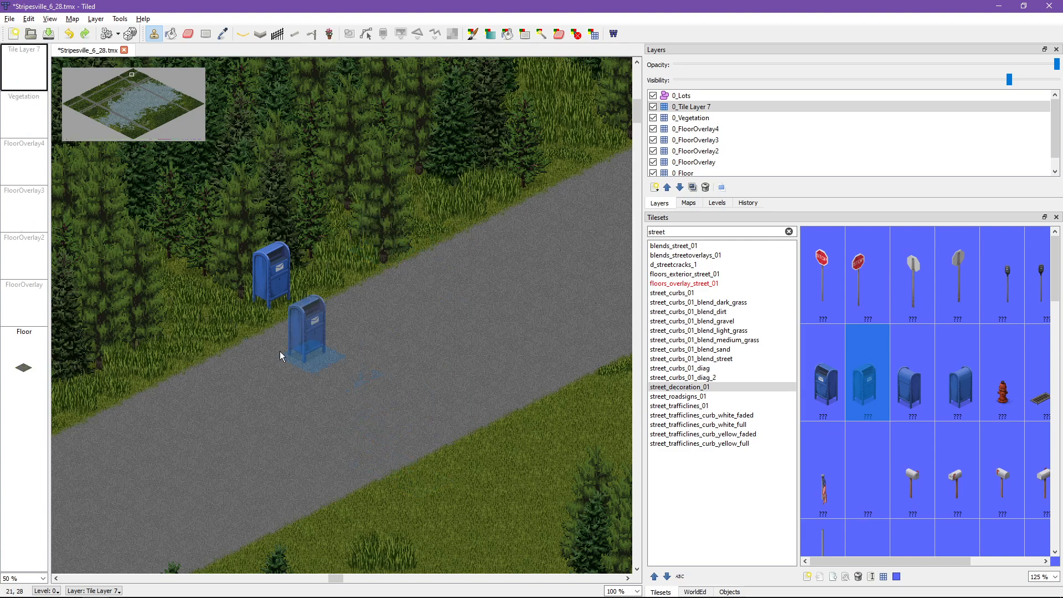
Step: Undo the first mailbox stamp and place the blue mailbox again on the grass along the forest side of the road
key(ctrl+z)
middle_drag(318, 360, 571, 175)
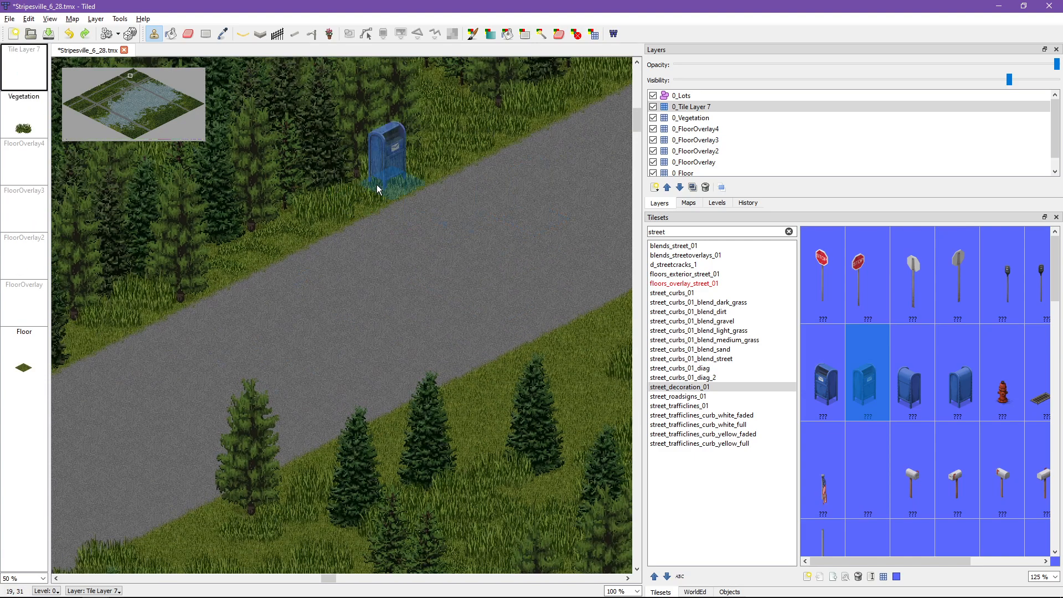
click(393, 187)
Step: Try lowering 0_Tile Layer 7 below 0_FloorOverlay2, and raise it back above 0_Vegetation
scroll(242, 347, down, 3)
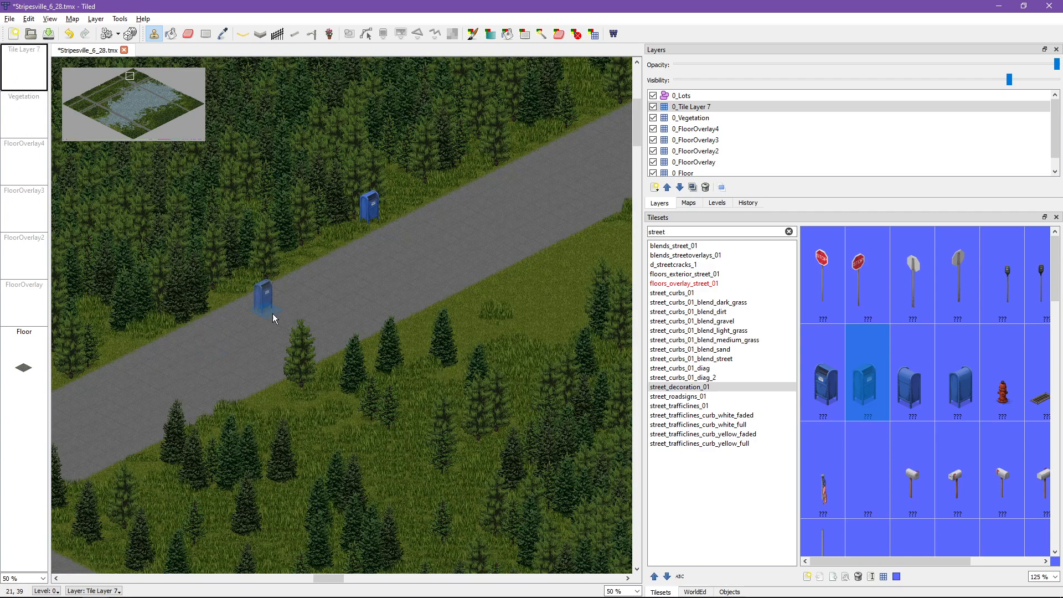
click(680, 188)
click(679, 188)
click(679, 188)
click(679, 188)
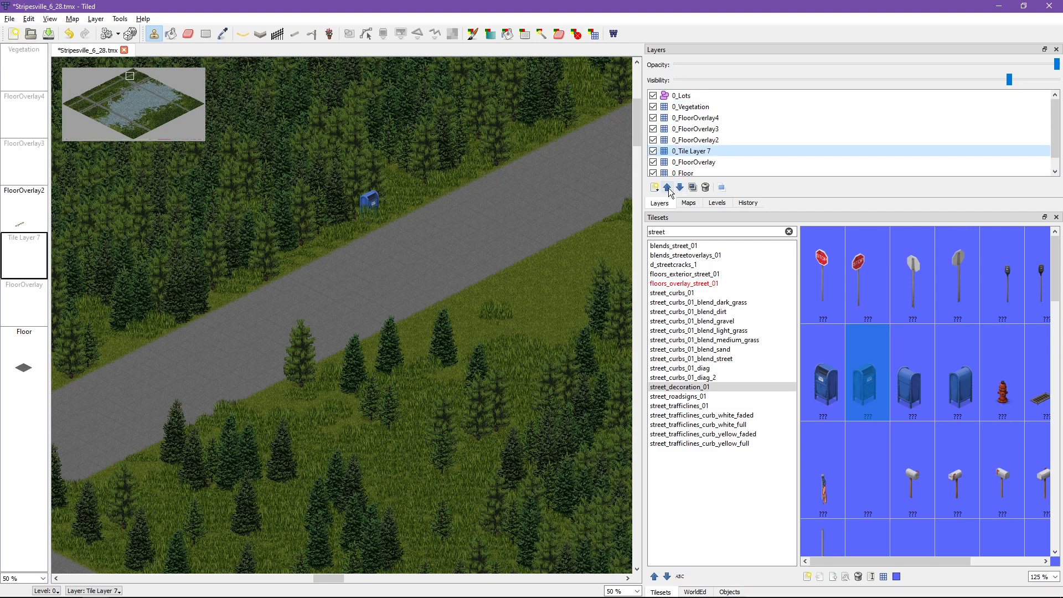
click(667, 188)
click(667, 187)
click(667, 188)
click(667, 187)
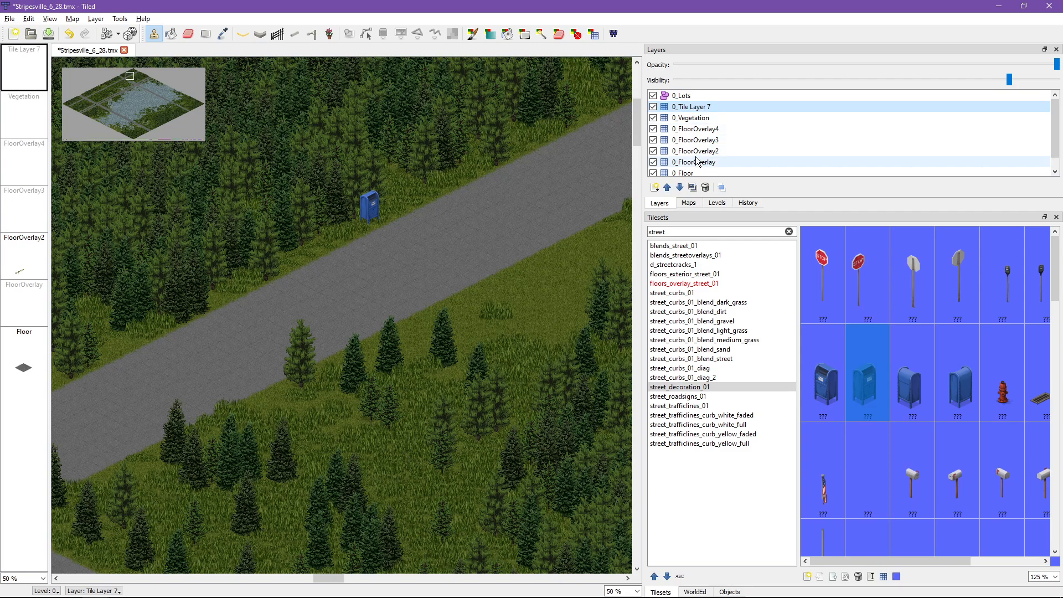
Step: Rename the 0_Tile Layer 7 layer as 0_Tile Layer 6
right_click(708, 111)
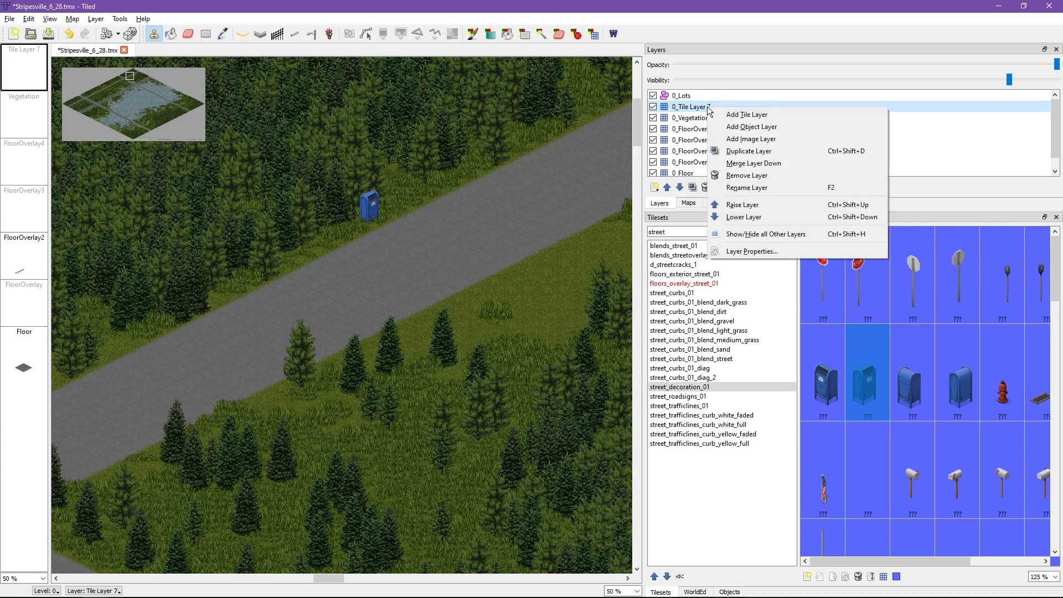
click(689, 111)
double_click(691, 108)
key(End)
key(BackSpace)
key(BackSpace)
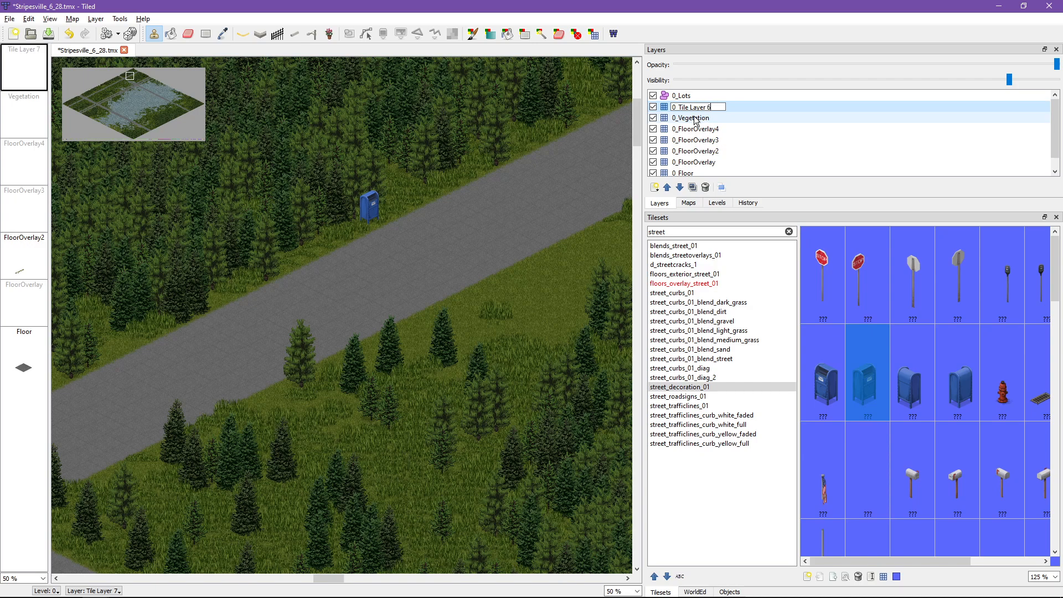
key(Return)
Step: Remove the space before the number so the layer is named 0_Tile Layer6
double_click(719, 107)
key(End)
key(Left)
key(BackSpace)
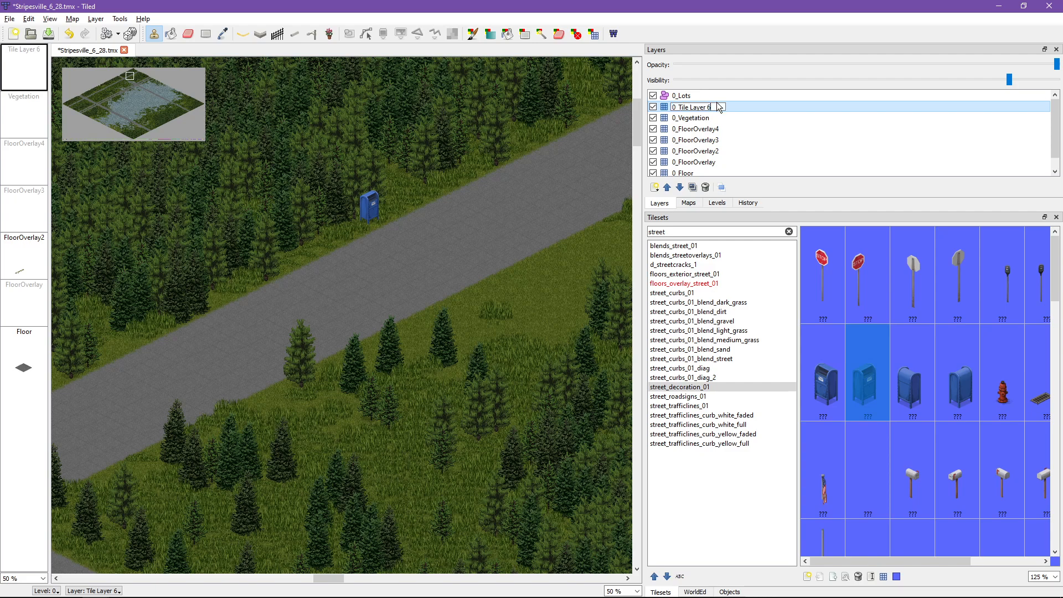
key(Return)
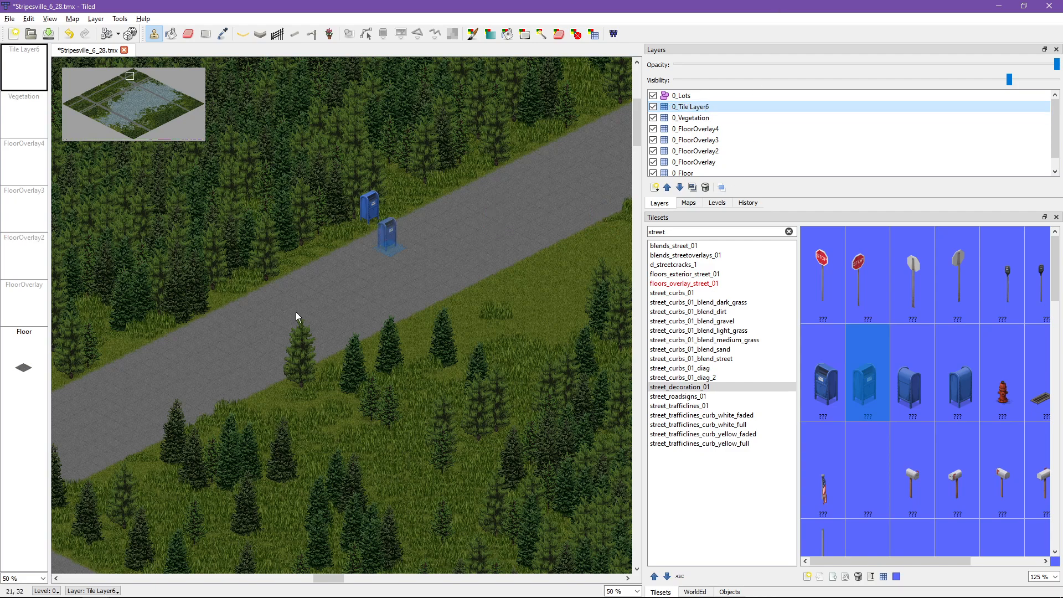
Step: Stamp the small white post mailbox and the blue mailbox side by side on the western grass corner of the intersection
middle_drag(365, 294, 503, 116)
middle_drag(131, 341, 507, 340)
click(923, 486)
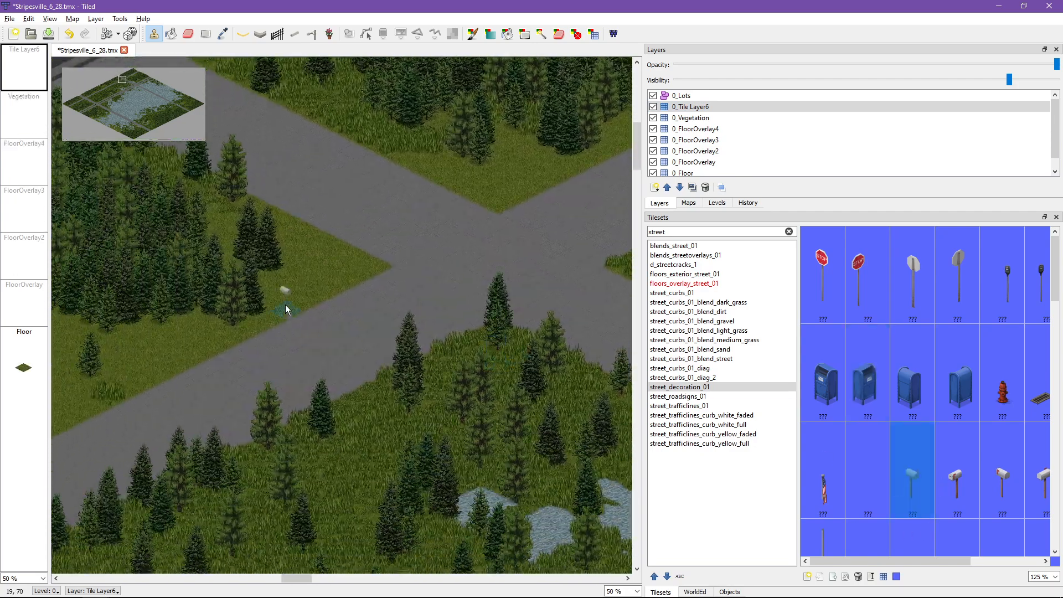
click(320, 296)
click(867, 383)
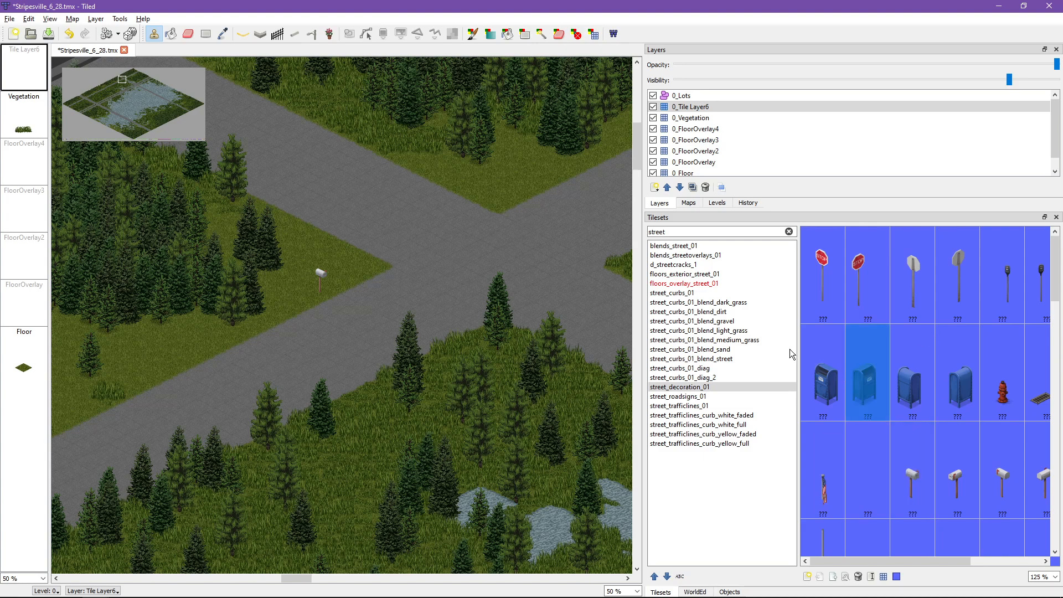
click(336, 286)
Step: Stamp a front-facing stop sign on the intersection's northern grass corner and a back-facing one on the southern corner
click(823, 272)
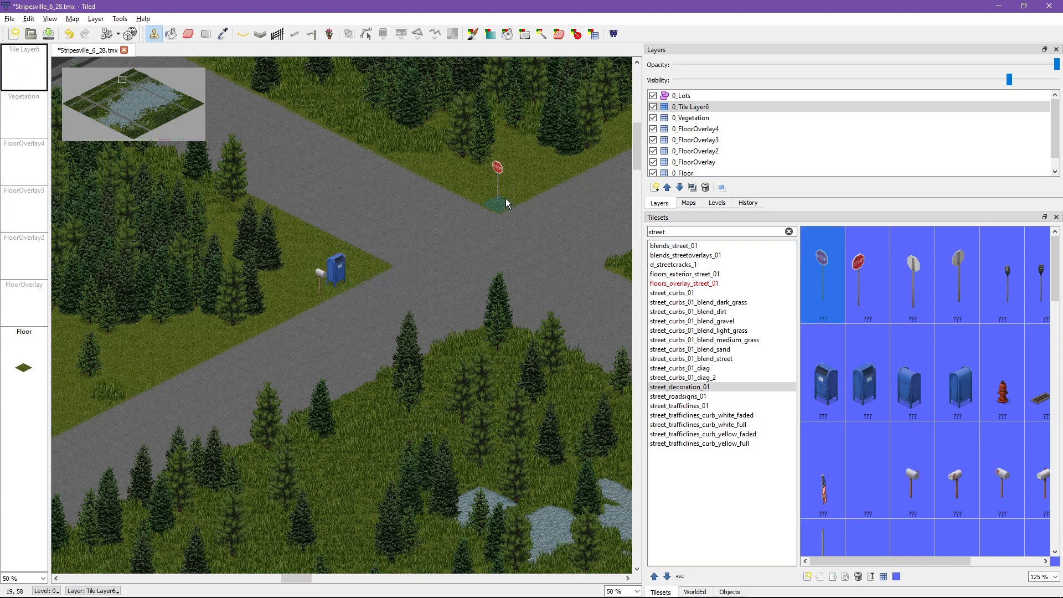
click(532, 210)
middle_drag(581, 343, 391, 258)
click(913, 272)
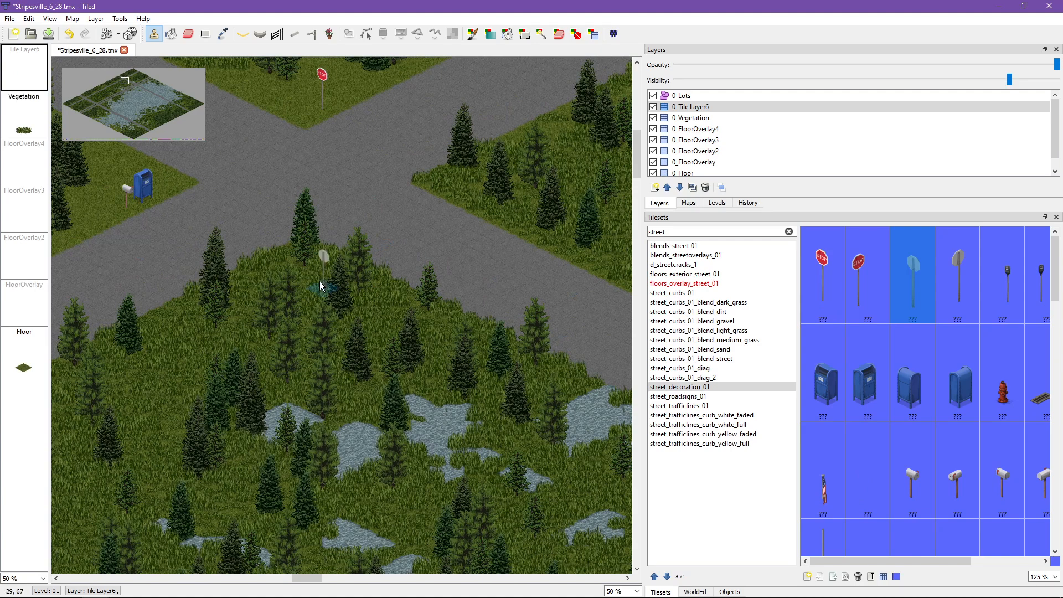
click(259, 266)
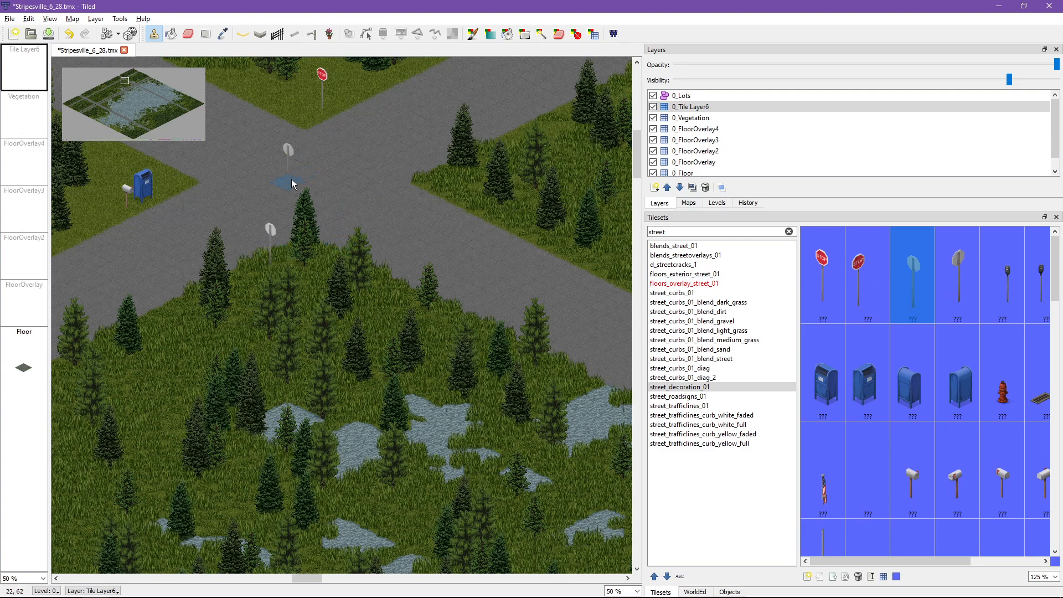
scroll(296, 181, up, 2)
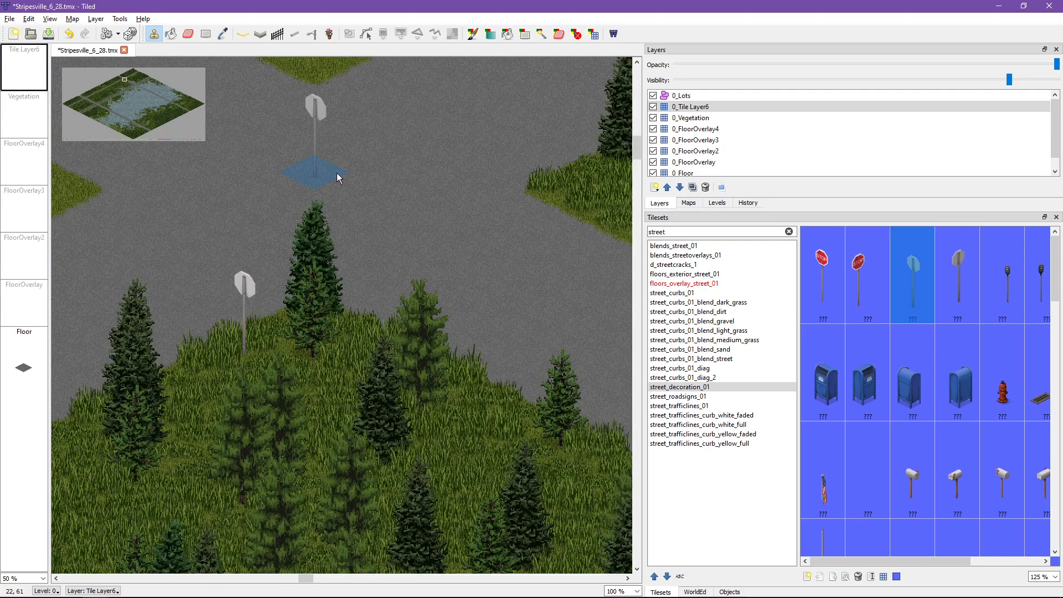
mouse_move(318, 174)
mouse_down()
mouse_move(297, 138)
mouse_move(351, 234)
mouse_move(277, 118)
mouse_move(300, 204)
mouse_up()
middle_drag(300, 205, 383, 293)
key(ctrl+z)
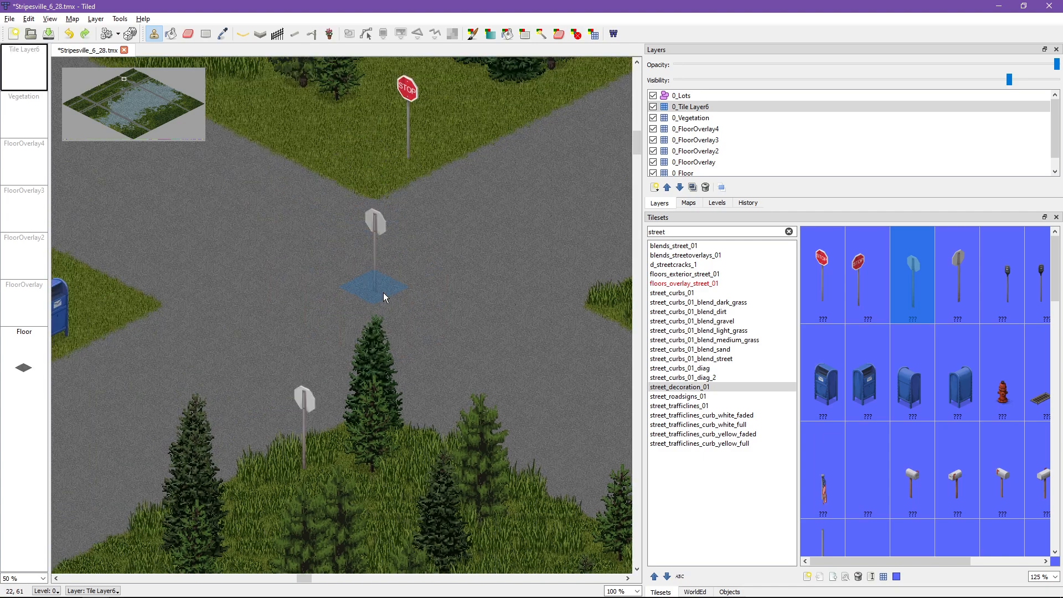
Step: Stamp the other back-facing stop sign on the intersection's eastern corner and the other front-facing one beside the mailboxes
click(952, 274)
middle_drag(555, 305, 314, 249)
click(432, 281)
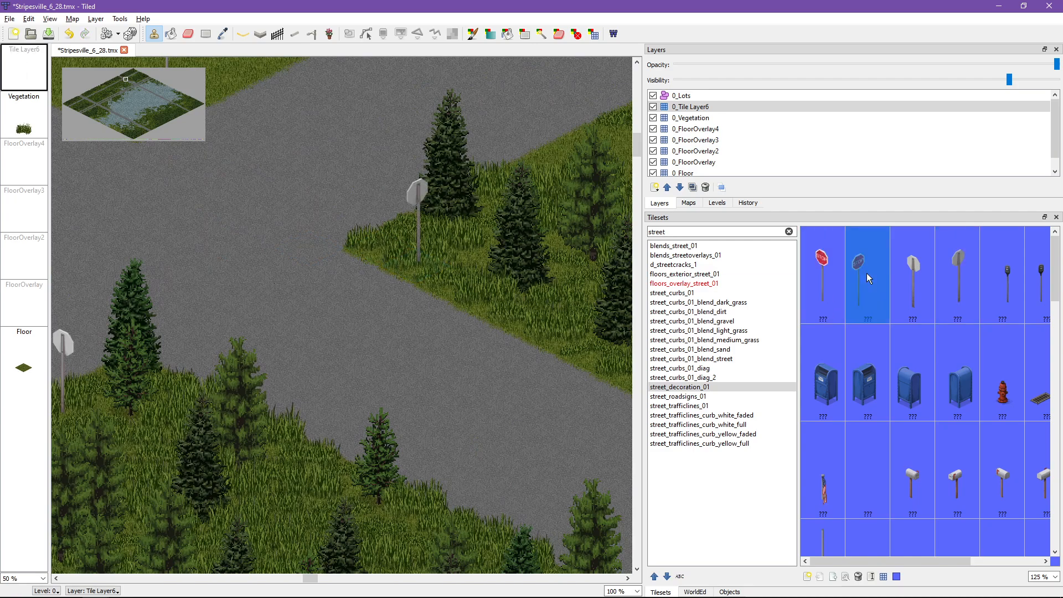
middle_drag(102, 196, 587, 287)
click(301, 315)
Step: Stamp a concrete barrier from street_decoration_01 across the road beside the intersection's northern grass corner
middle_drag(593, 347, 345, 266)
ctrl+scroll(402, 255, down, 1)
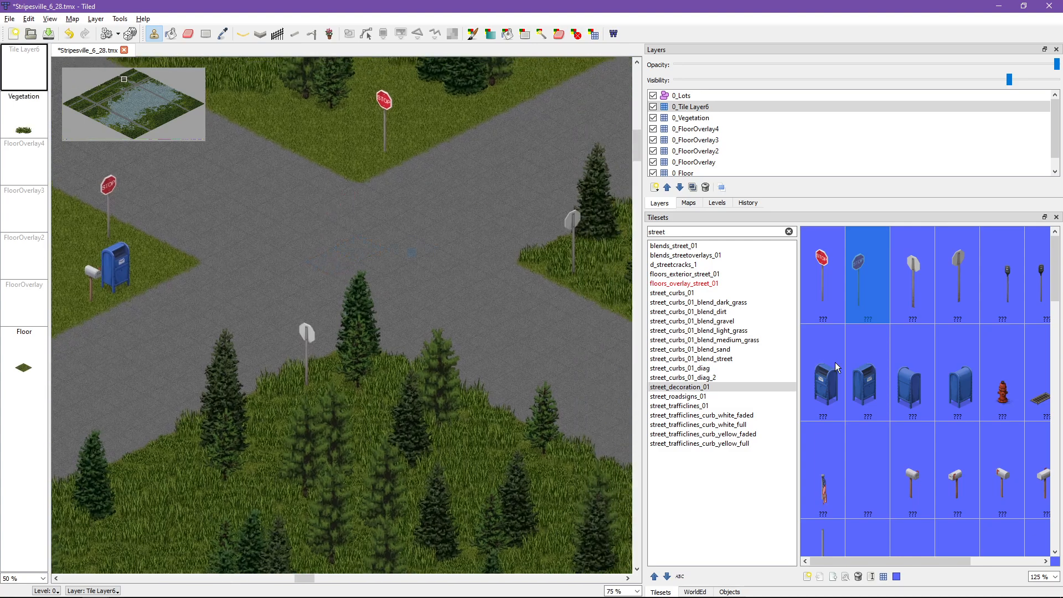
scroll(853, 388, down, 1)
scroll(873, 440, up, 1)
scroll(991, 464, down, 2)
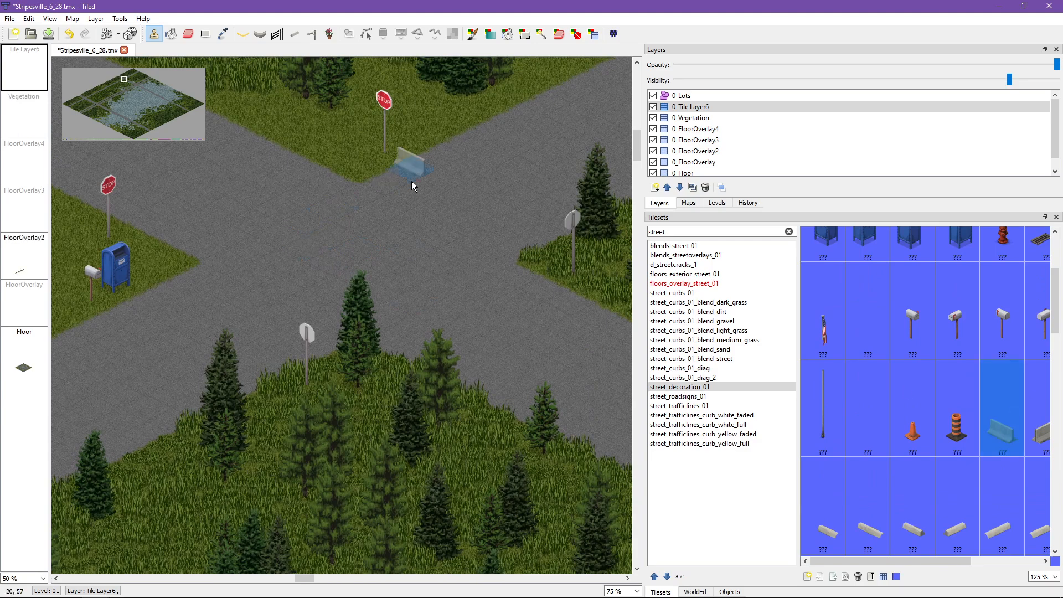
click(435, 206)
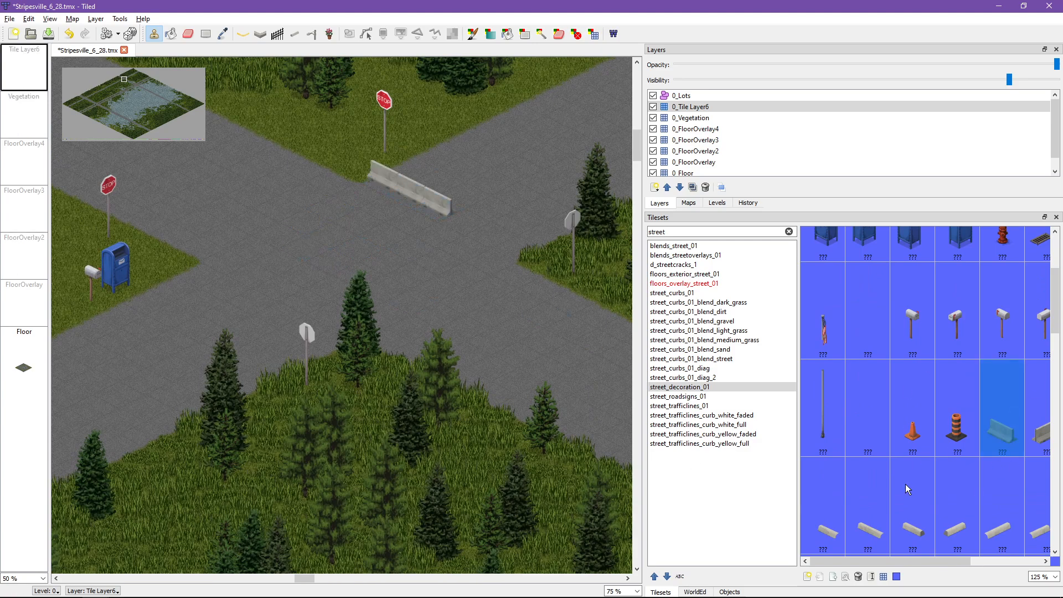
Step: Stamp an orange traffic cone at the intersection's eastern corner and a striped traffic barrel on the road near the southern corner
click(912, 428)
click(501, 250)
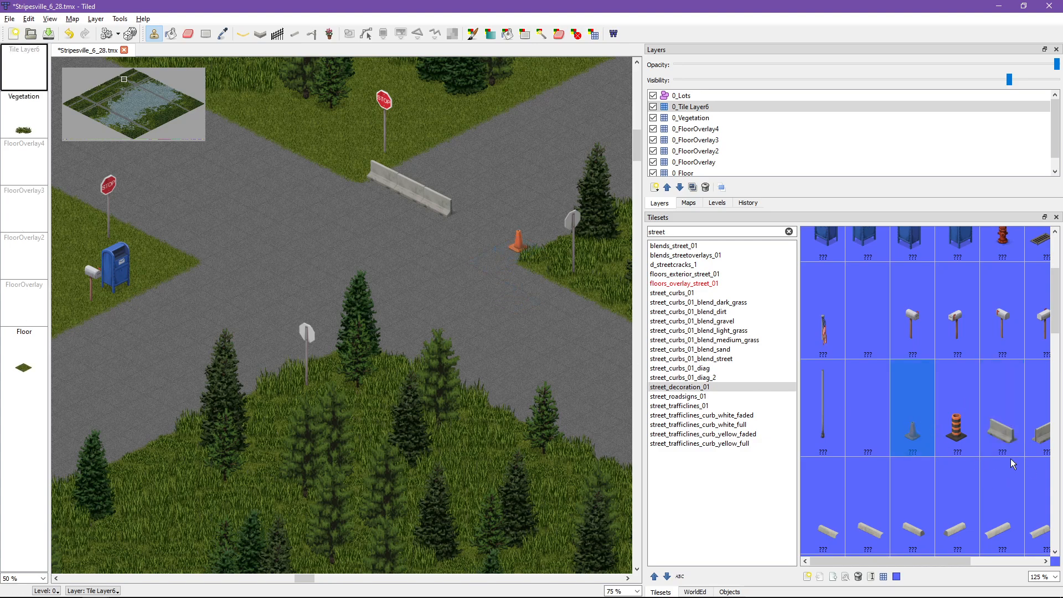
click(957, 428)
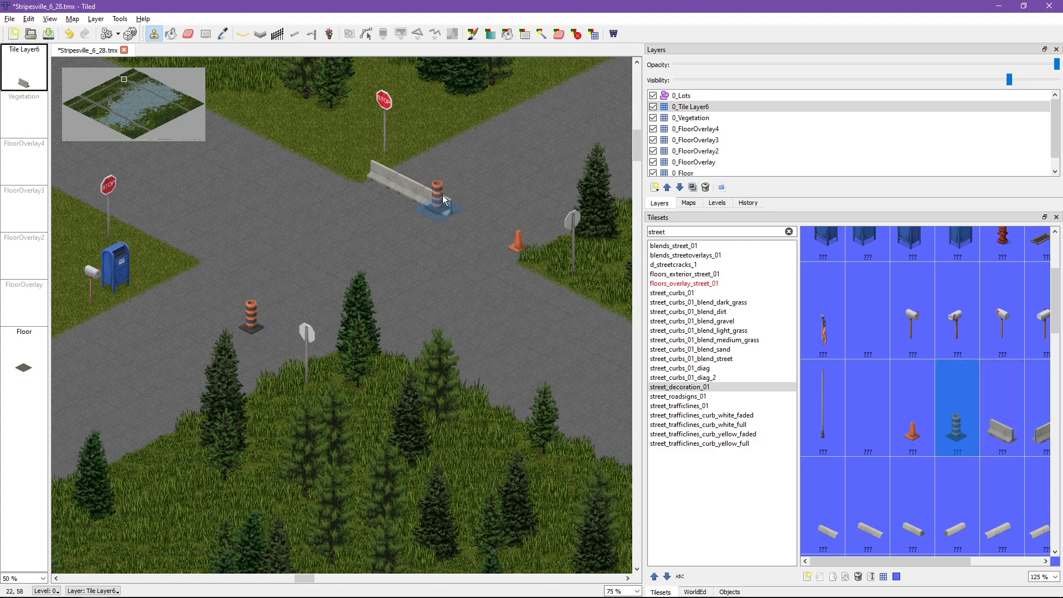
Step: Erase the whole concrete barrier from the road with the Eraser
click(189, 35)
drag(436, 205, 387, 178)
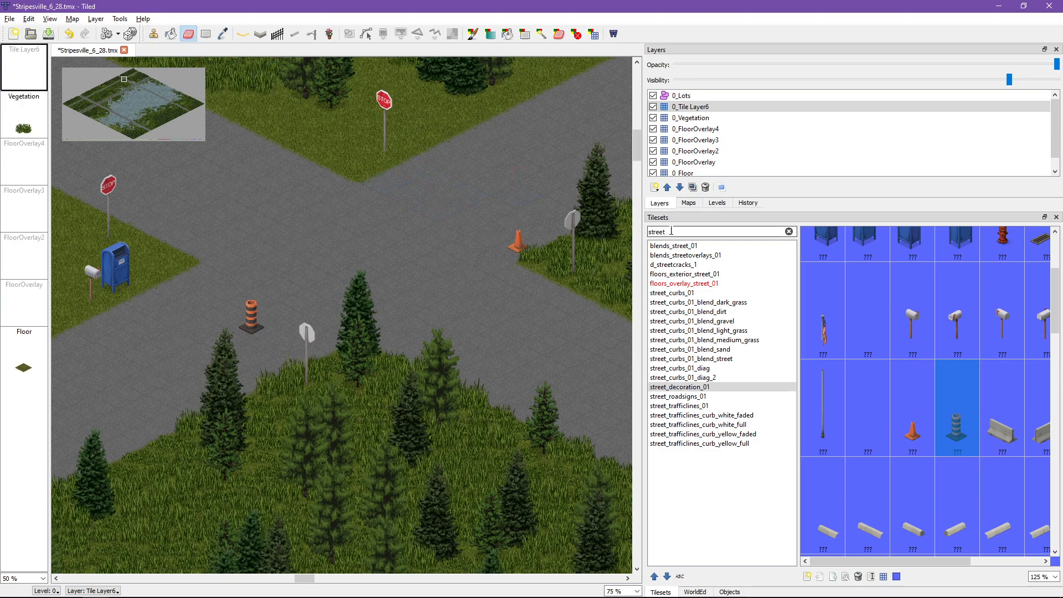
Step: Filter the tilesets by "appl" and stamp a grey television from appliances_television_01 on the grass beside the northern stop sign
text(appl)
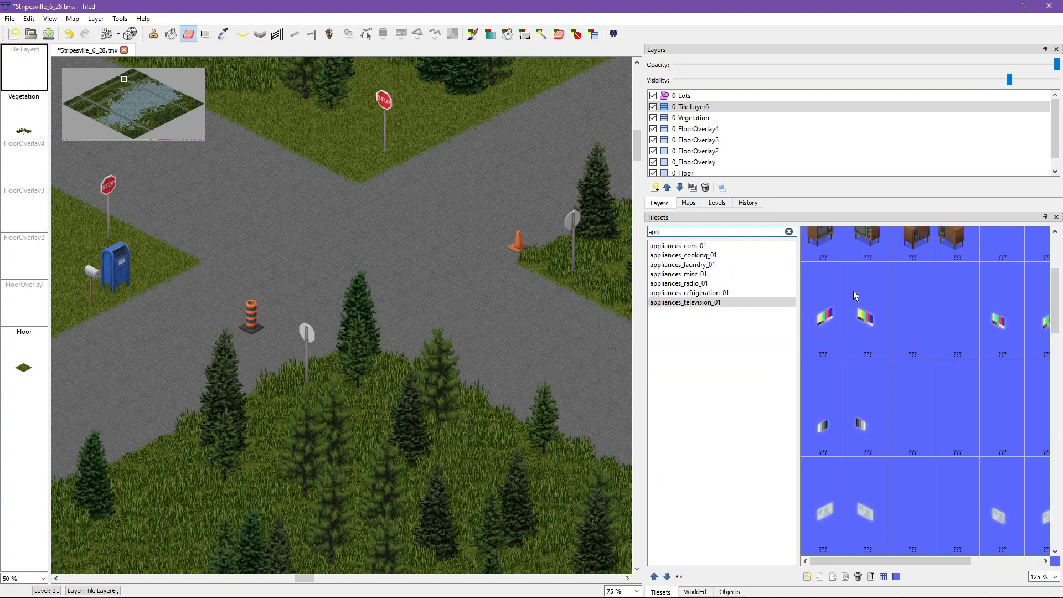
scroll(852, 291, up, 3)
click(849, 314)
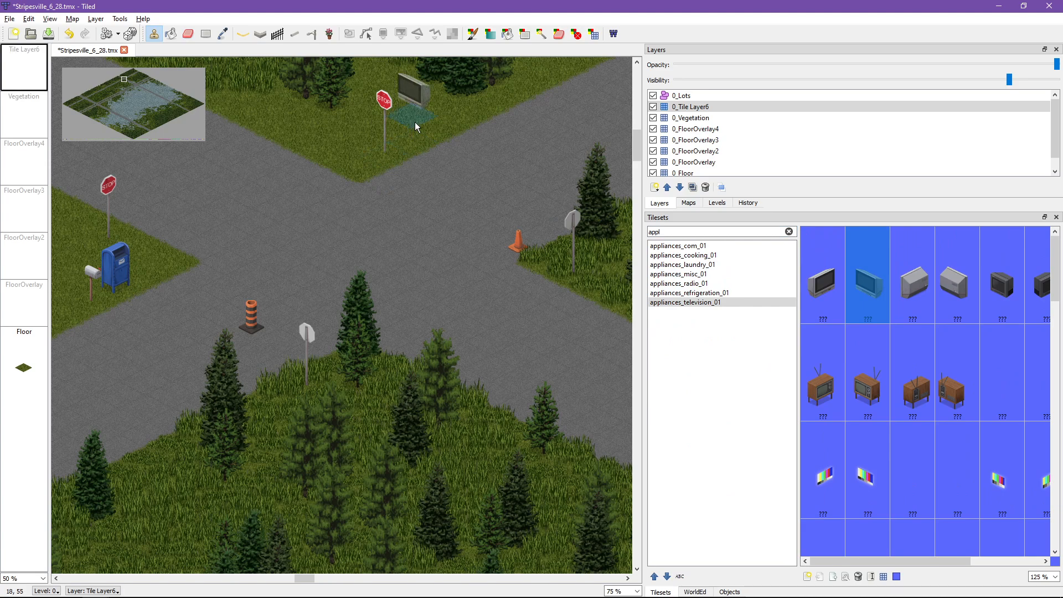
click(443, 122)
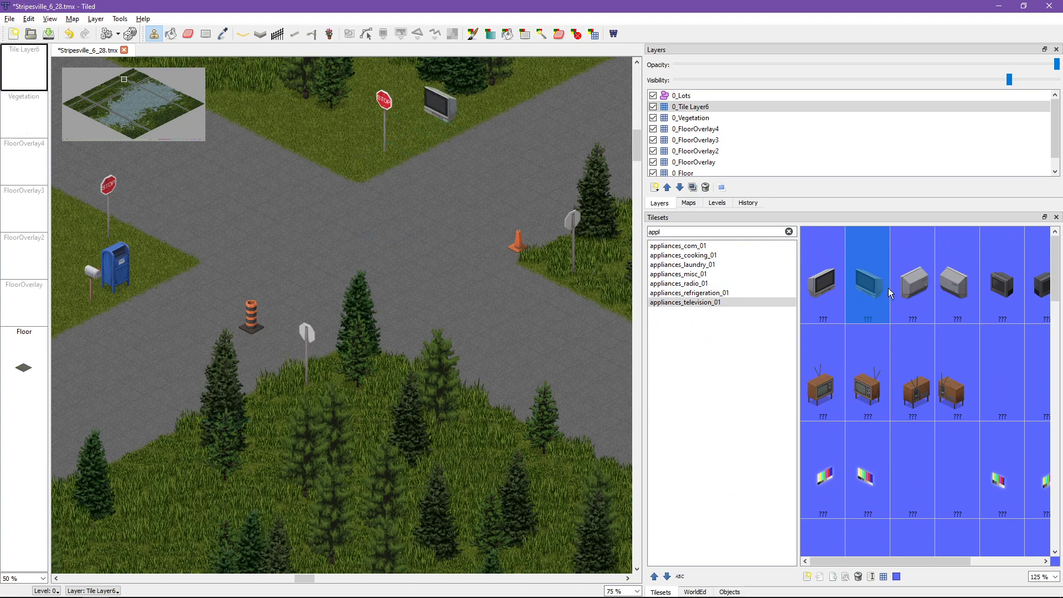
Step: Replace the grey television with the wooden antenna television by stamping it on the same tile
click(838, 396)
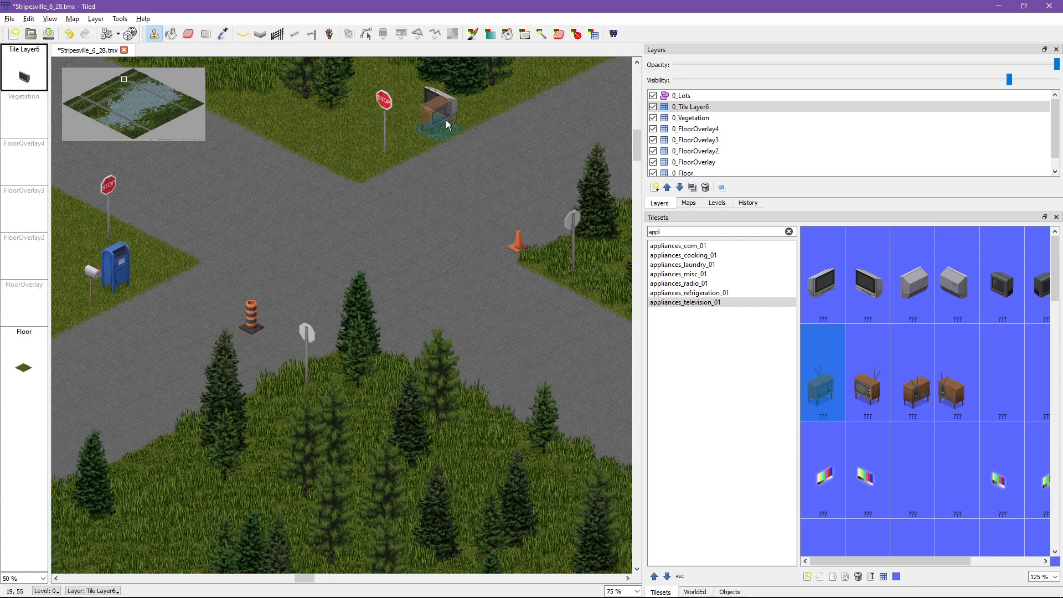
click(434, 128)
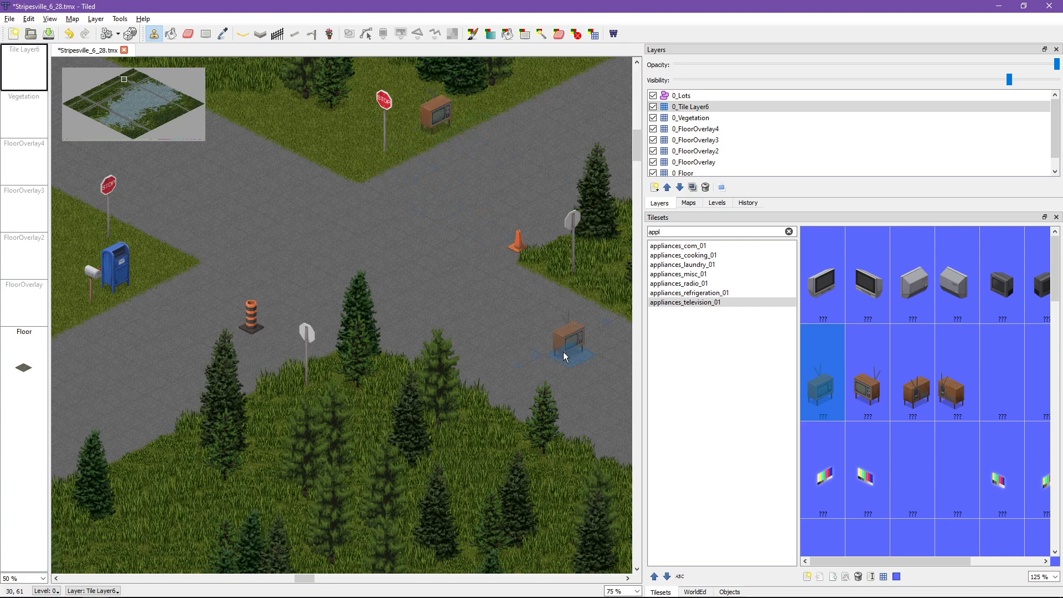
Step: Try stamping the grey striped screen tile over the wooden television in the same layer and undo the stamp
ctrl+scroll(411, 127, up, 2)
scroll(490, 133, up, 2)
middle_drag(516, 312, 356, 258)
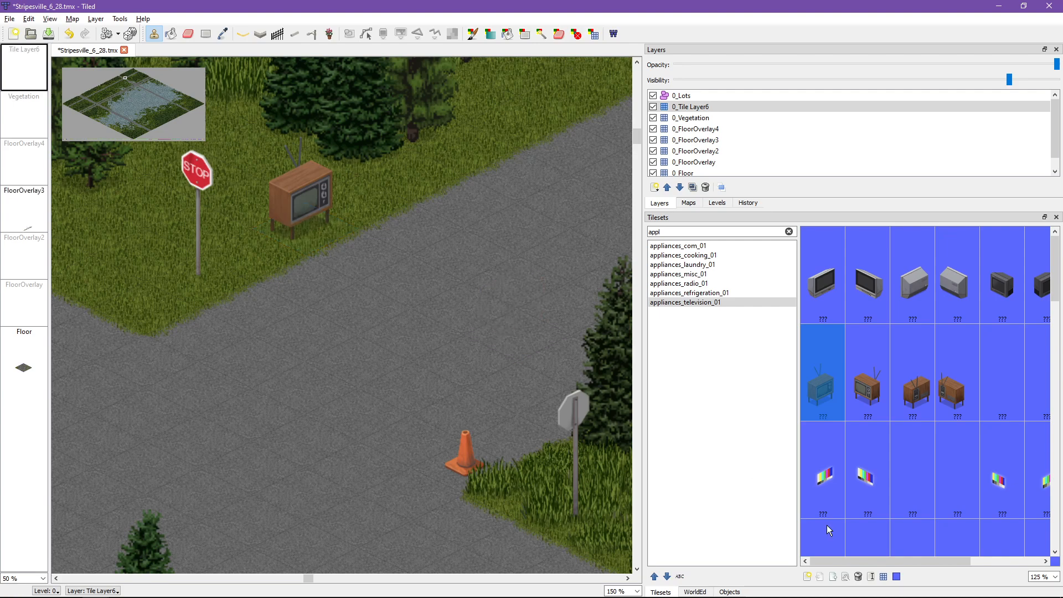
click(827, 471)
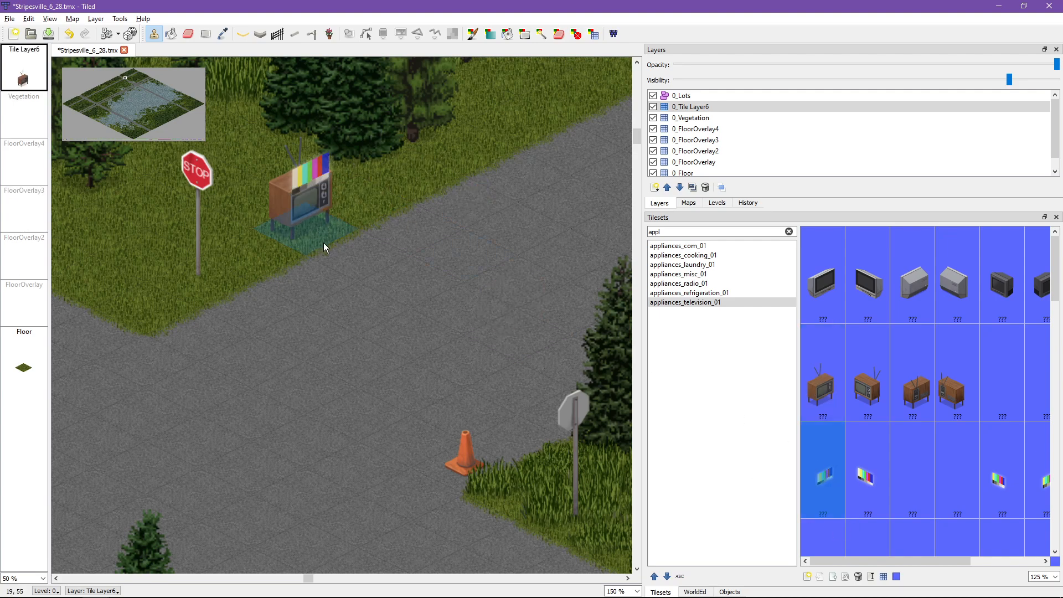
scroll(958, 441, down, 2)
click(847, 365)
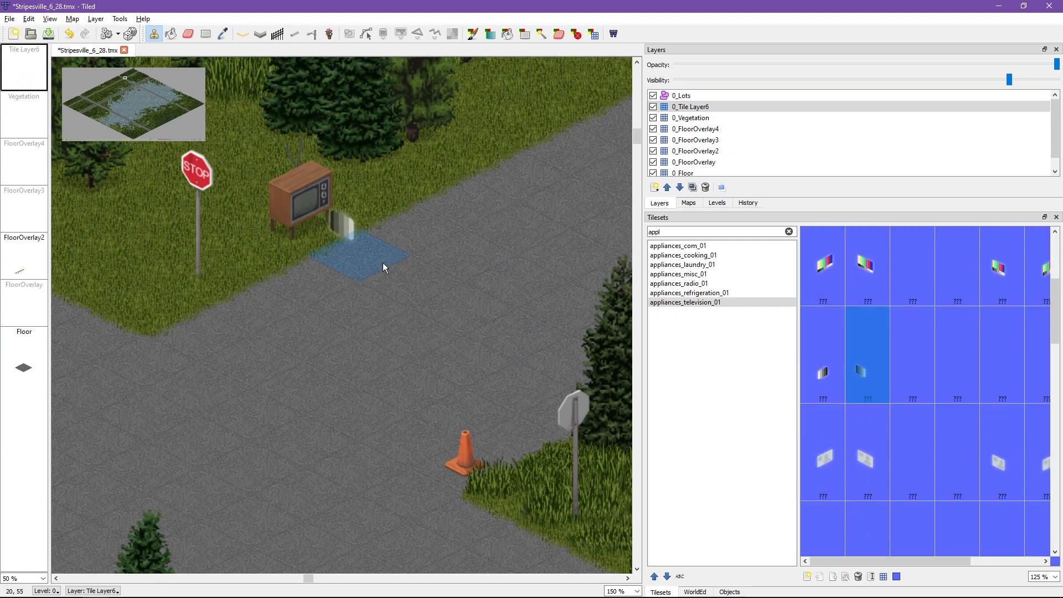
click(823, 368)
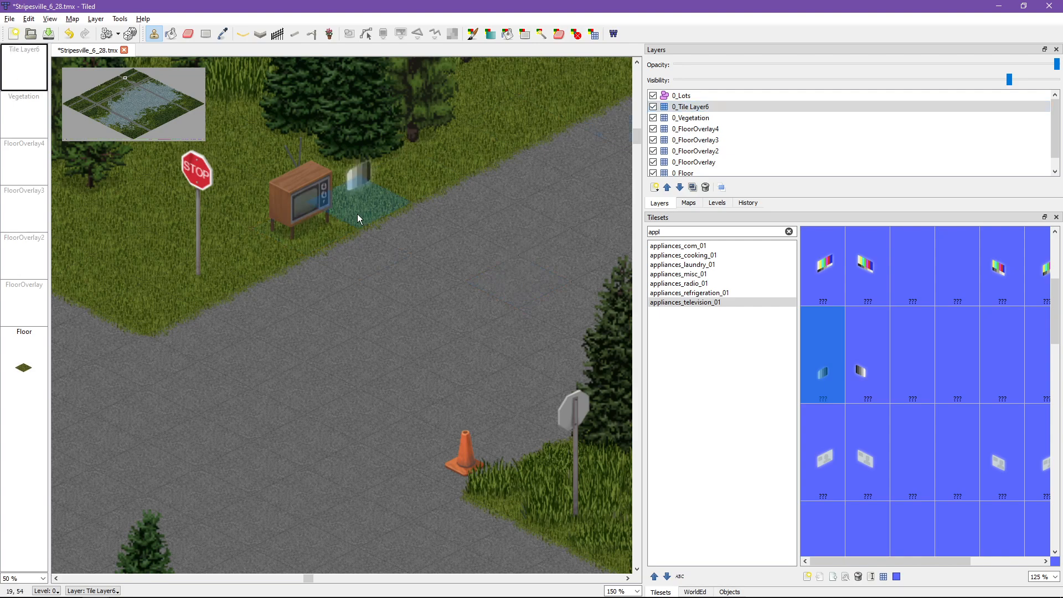
click(319, 229)
key(ctrl+z)
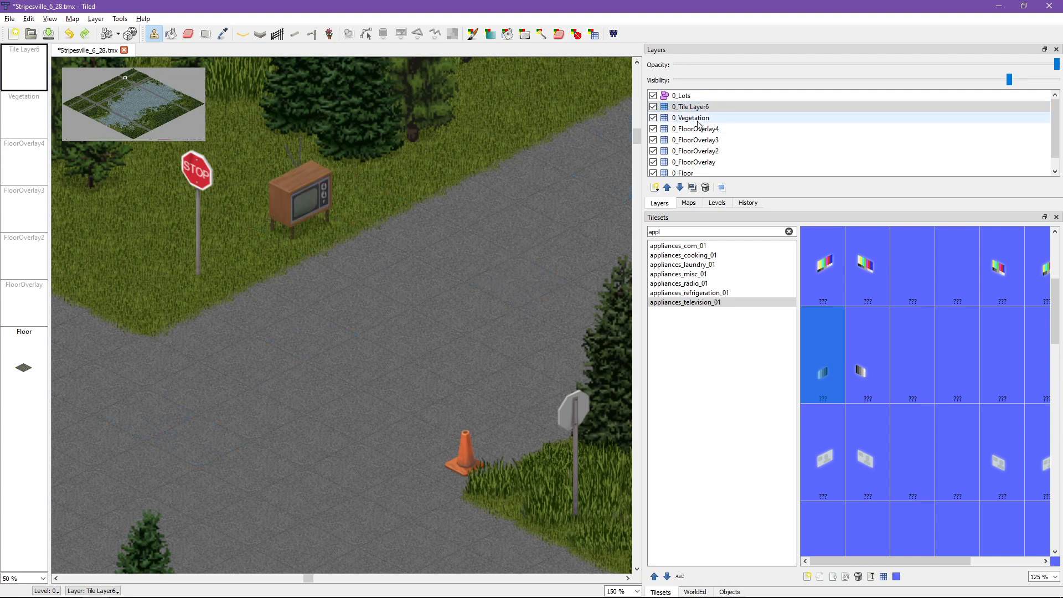
Step: Try stamping the grey striped screen under the wooden television in the 0_Vegetation layer, and undo both that stamp and the television
click(690, 118)
click(298, 224)
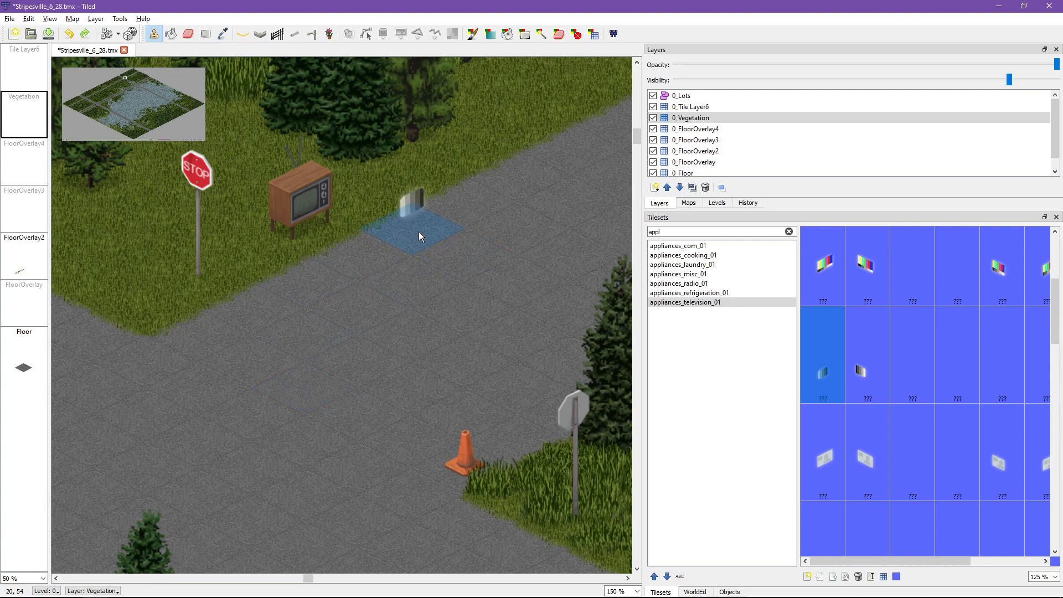
key(ctrl+z)
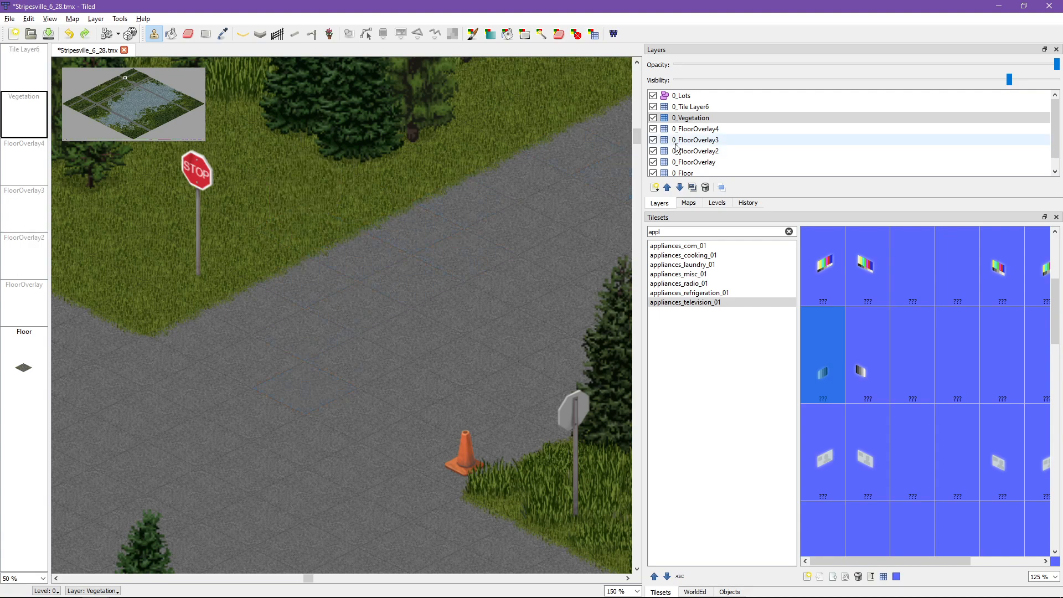
Step: Stamp the grey striped screen in 0_FloorOverlay2 and the wooden antenna television in 0_FloorOverlay on the same tile beside the northern stop sign
click(696, 164)
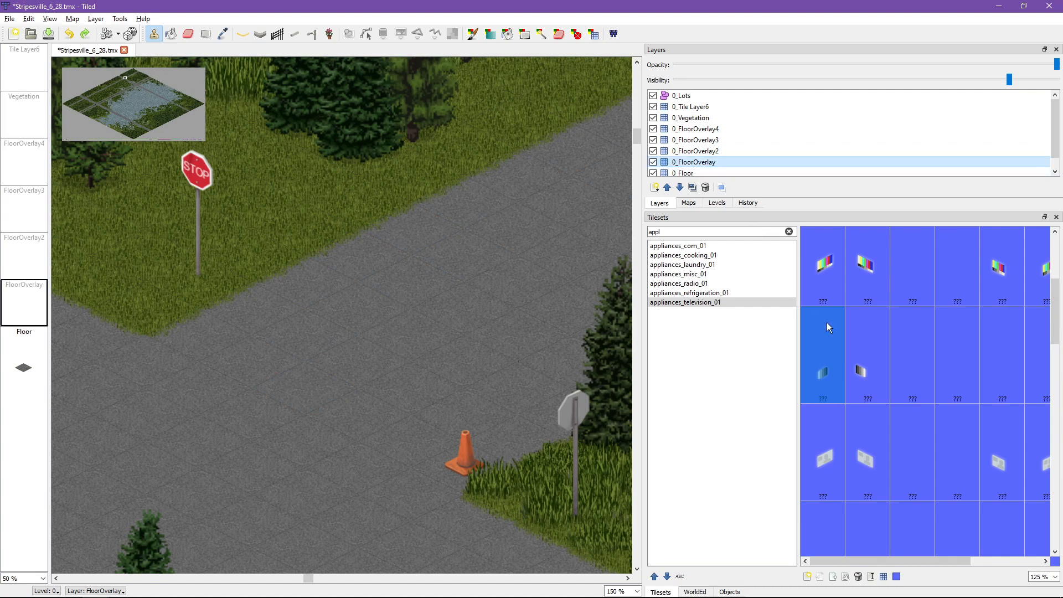
click(695, 152)
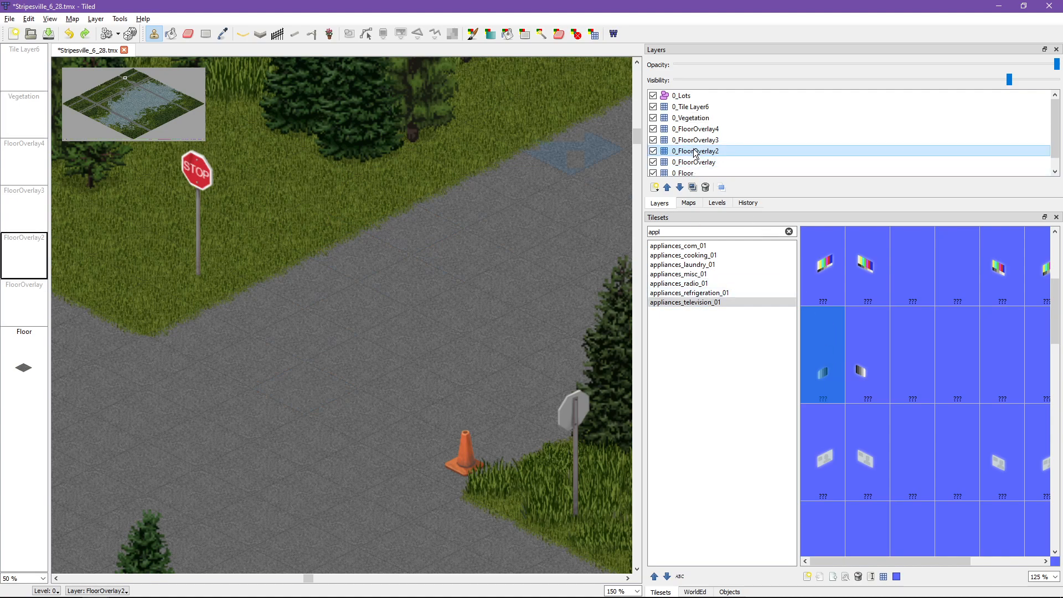
click(697, 163)
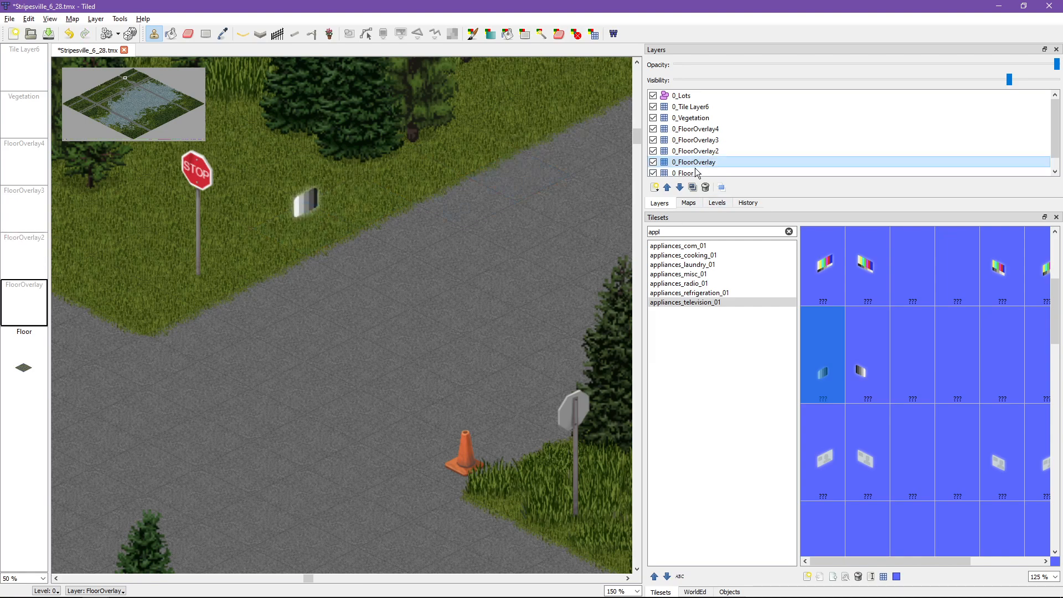
scroll(892, 302, up, 3)
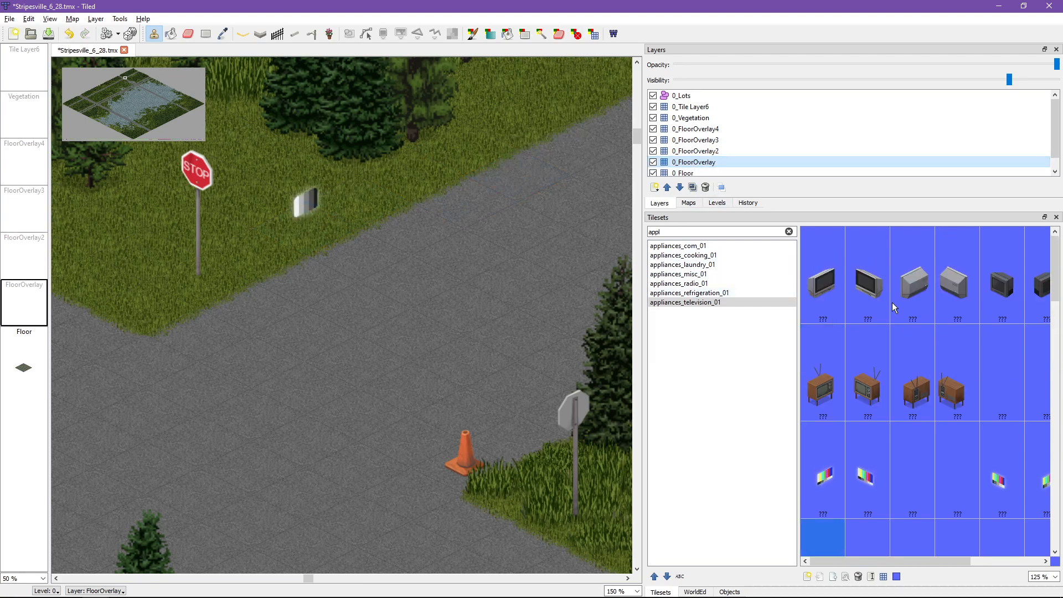
click(834, 365)
click(310, 241)
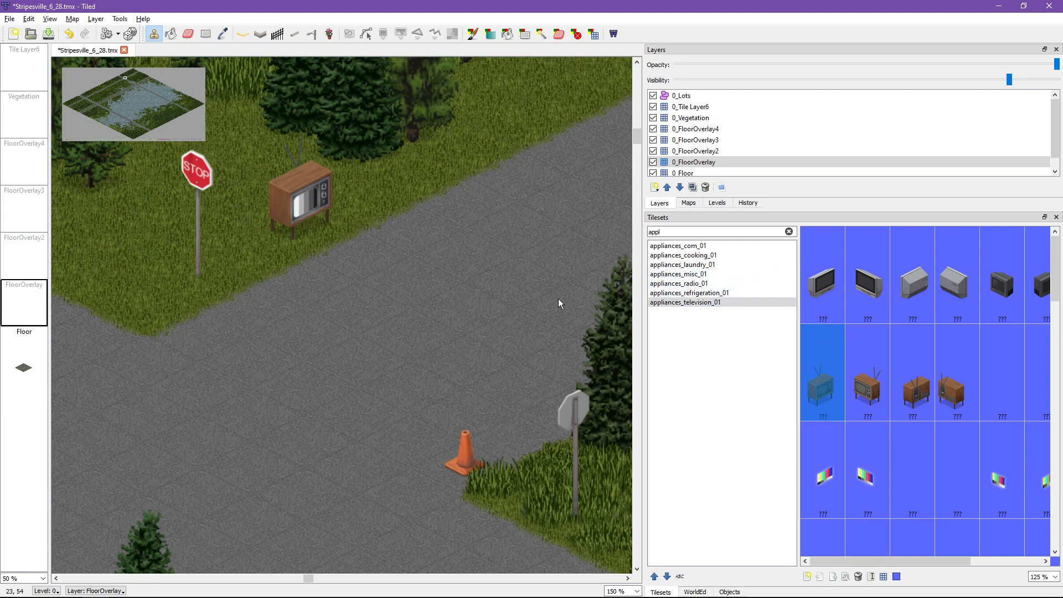
Step: Try stamping the green stove from appliances_cooking_01 on the grass beside the northern stop sign and undo the stamp
click(709, 274)
key(Up)
key(Up)
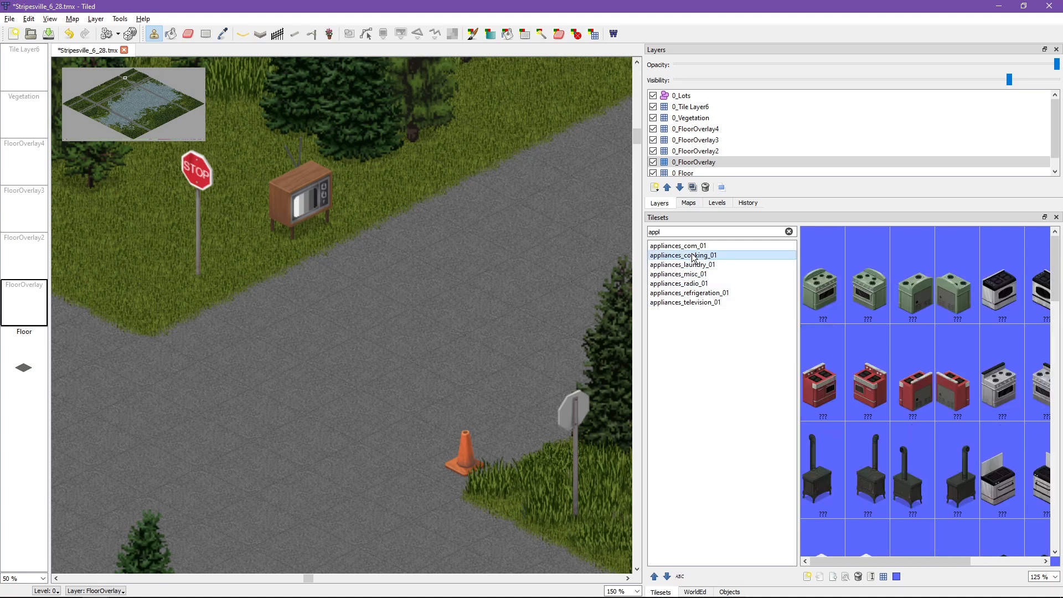
click(802, 304)
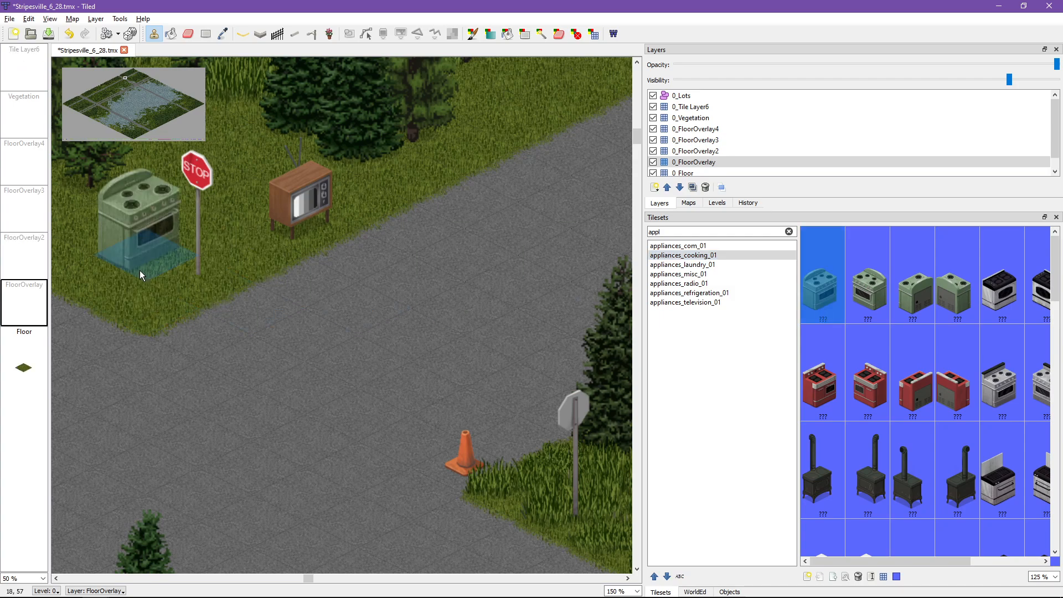
click(139, 270)
key(ctrl+z)
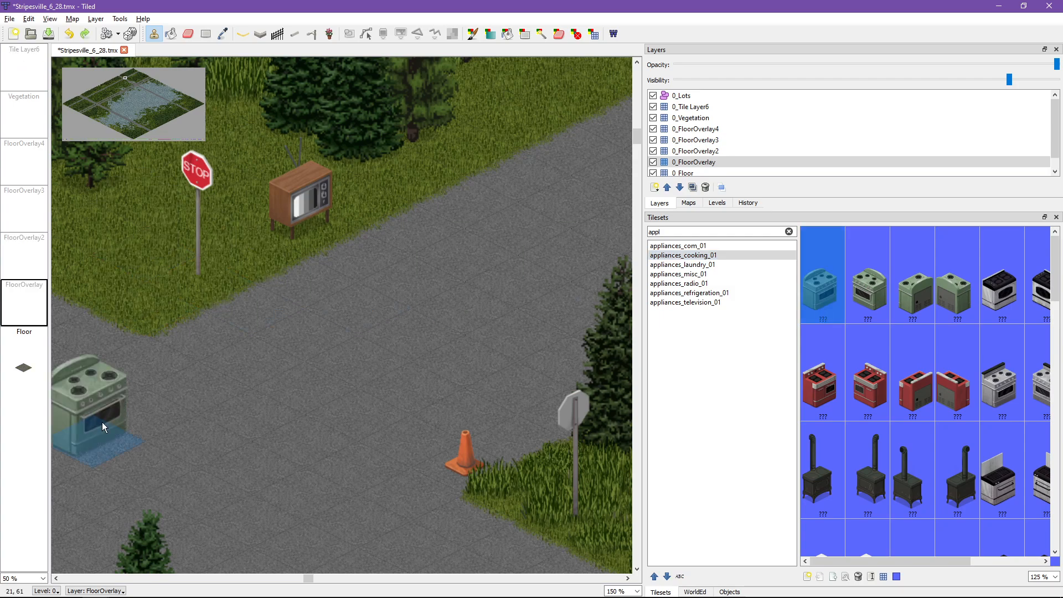
Step: Filter the tilesets by "out" and stamp the plain grey pole from lighting_outdoor_01 on the grass corner near the northern stop sign
ctrl+scroll(288, 389, down, 3)
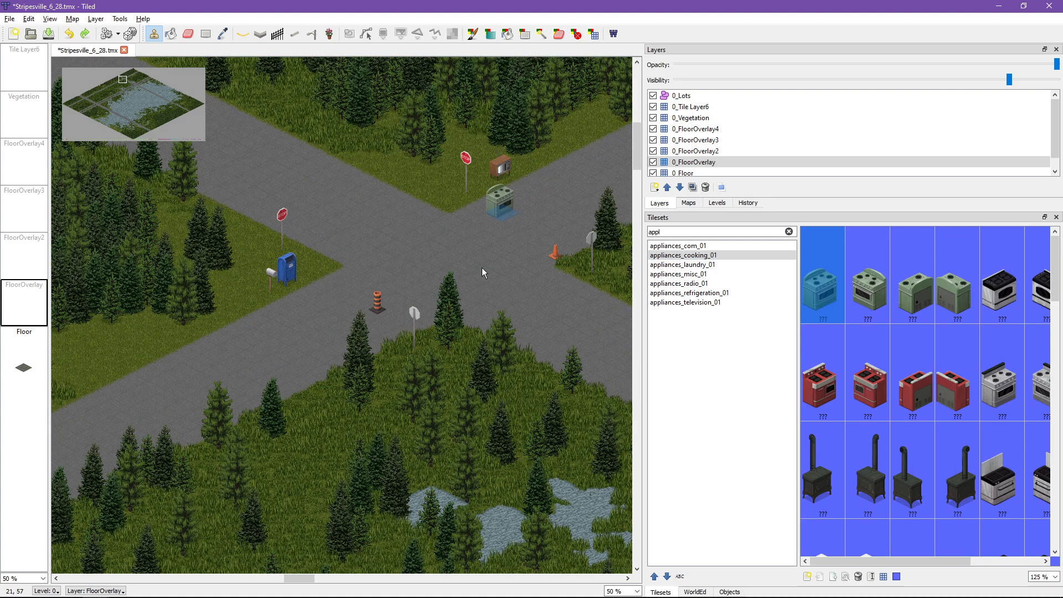
drag(676, 232, 629, 232)
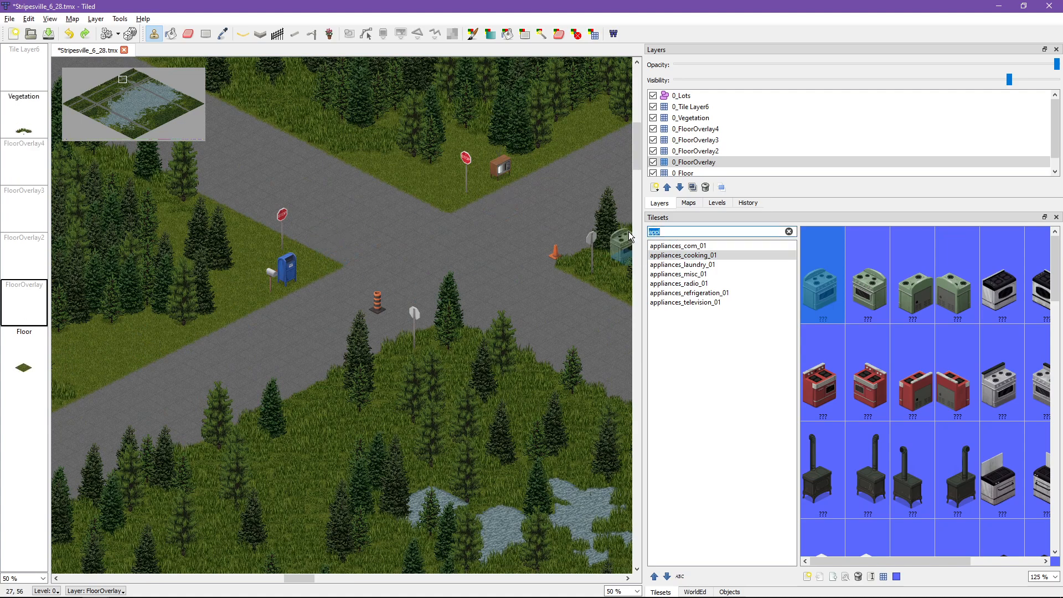
key(BackSpace)
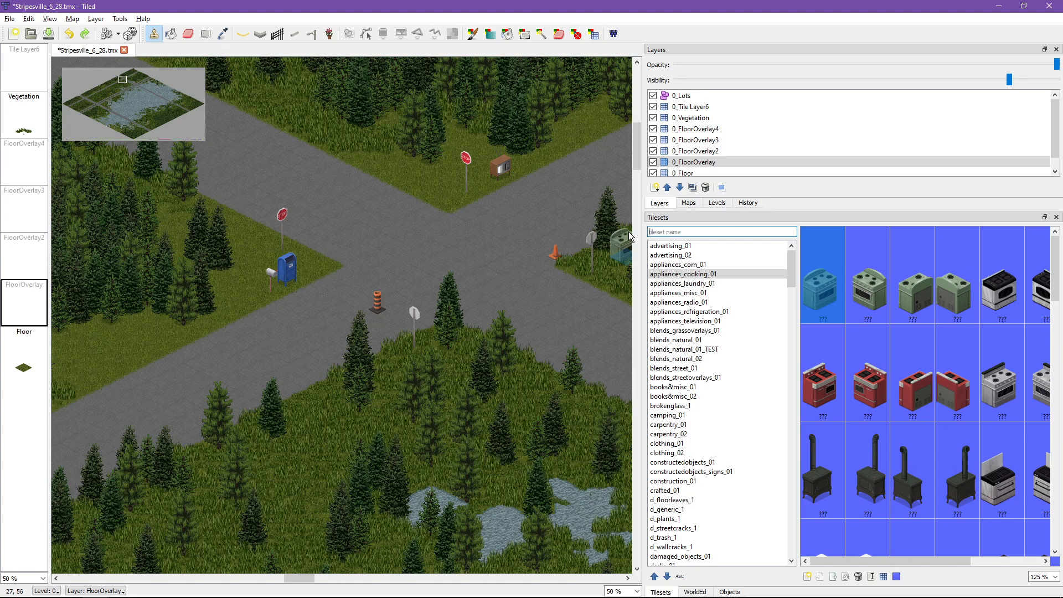
text(out)
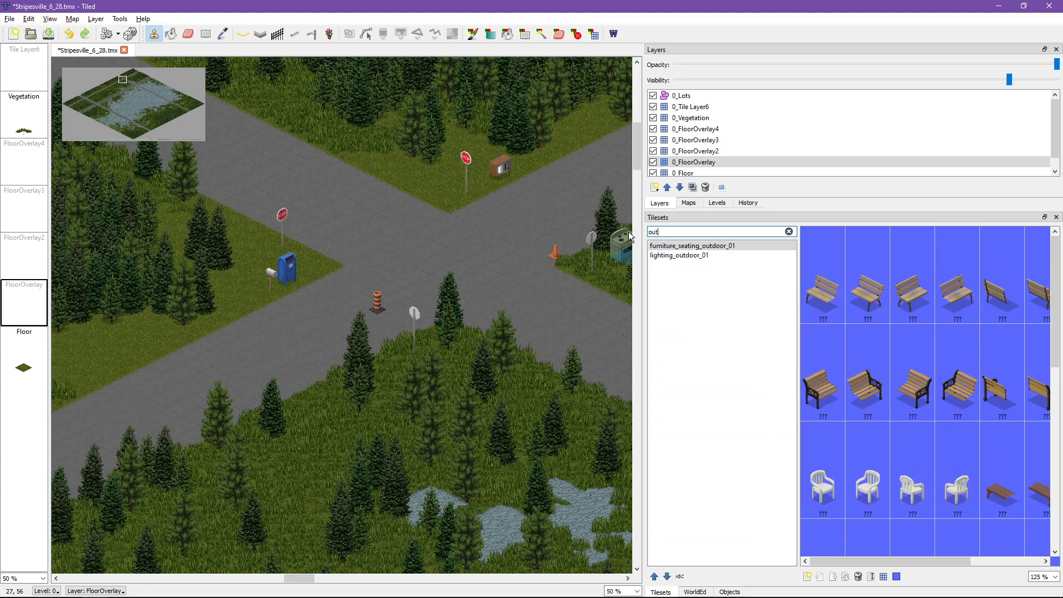
click(687, 256)
middle_drag(424, 277, 345, 296)
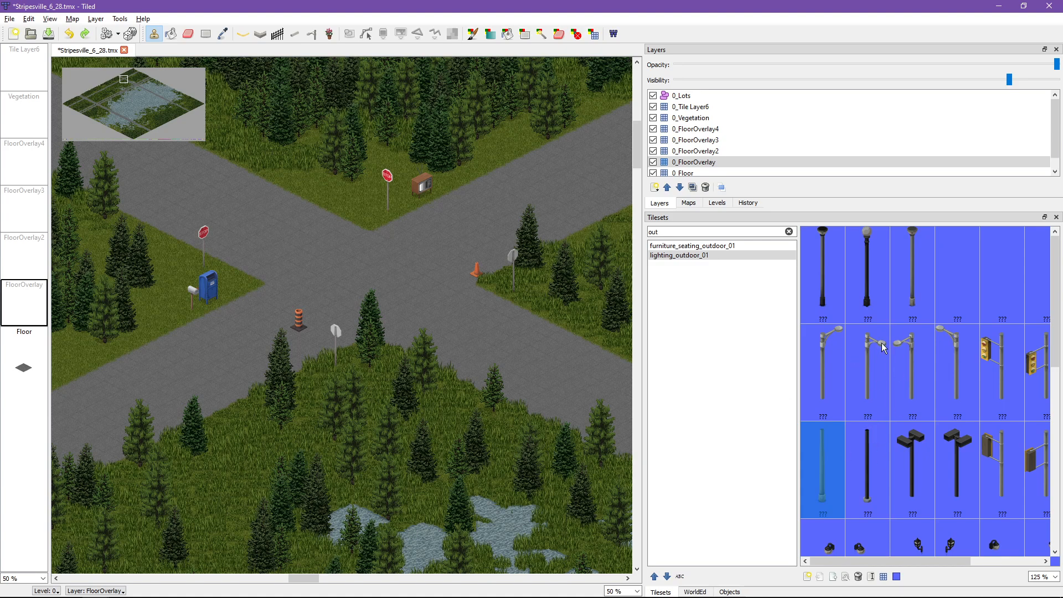
scroll(916, 360, down, 1)
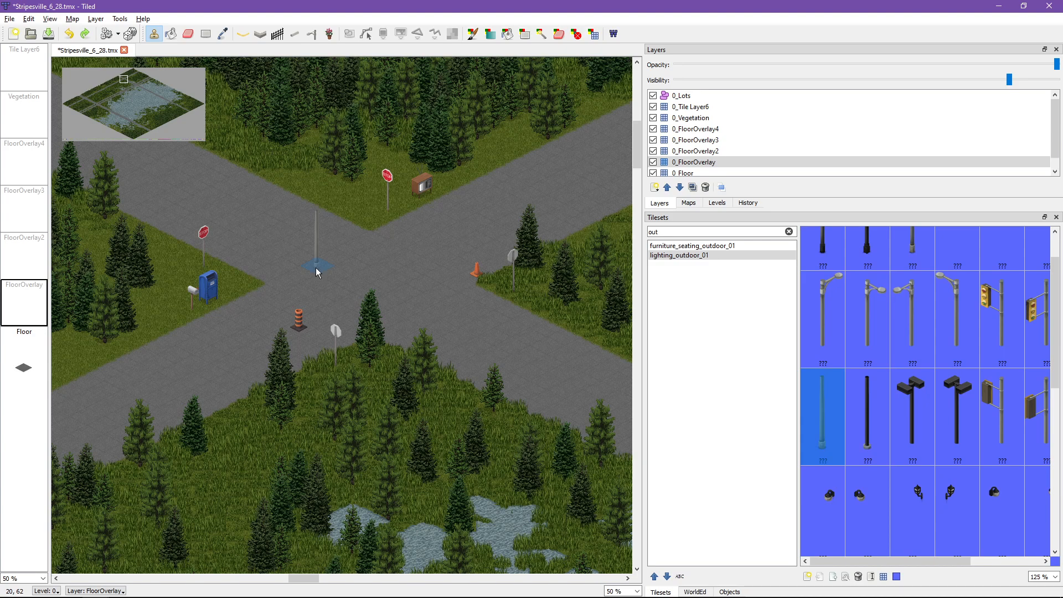
ctrl+scroll(362, 222, up, 1)
click(371, 189)
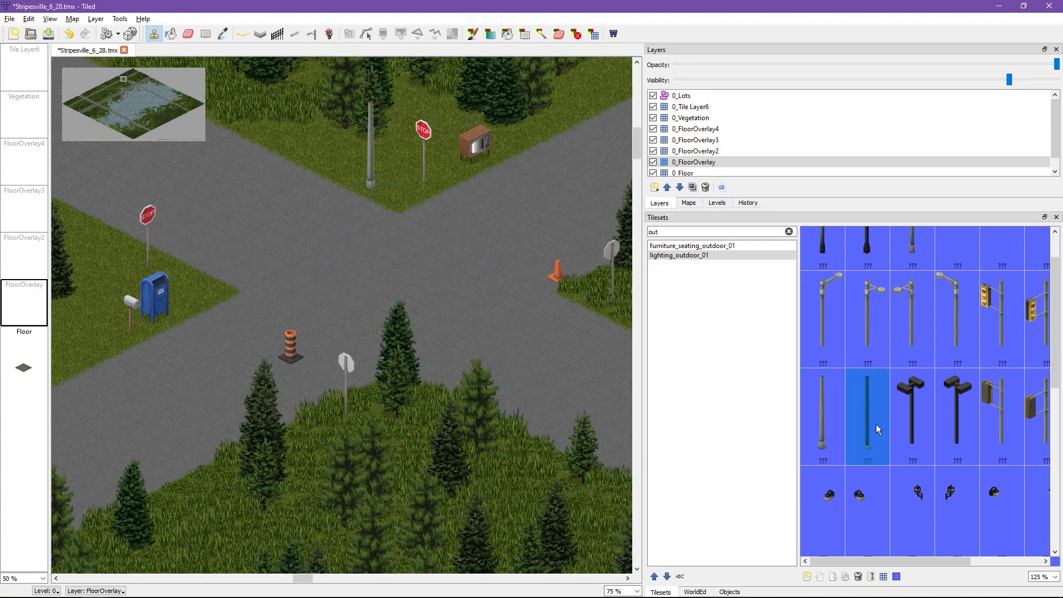
Step: Stamp the plain black pole farther along the northern grass edge and the black globe lamp post near the western stop sign
click(283, 157)
scroll(260, 304, up, 3)
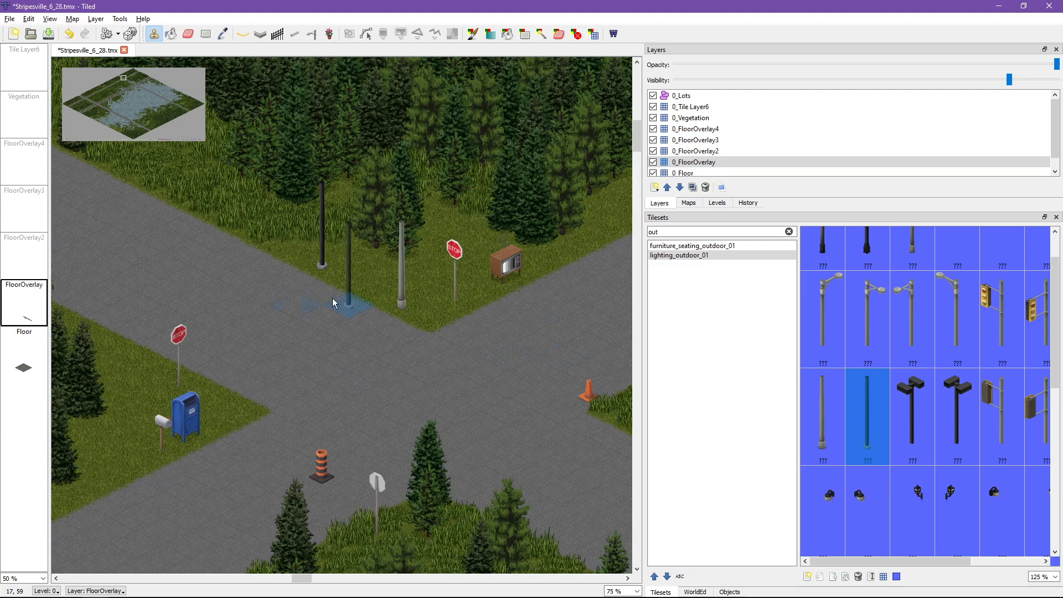
scroll(334, 302, up, 3)
scroll(929, 407, up, 1)
click(871, 283)
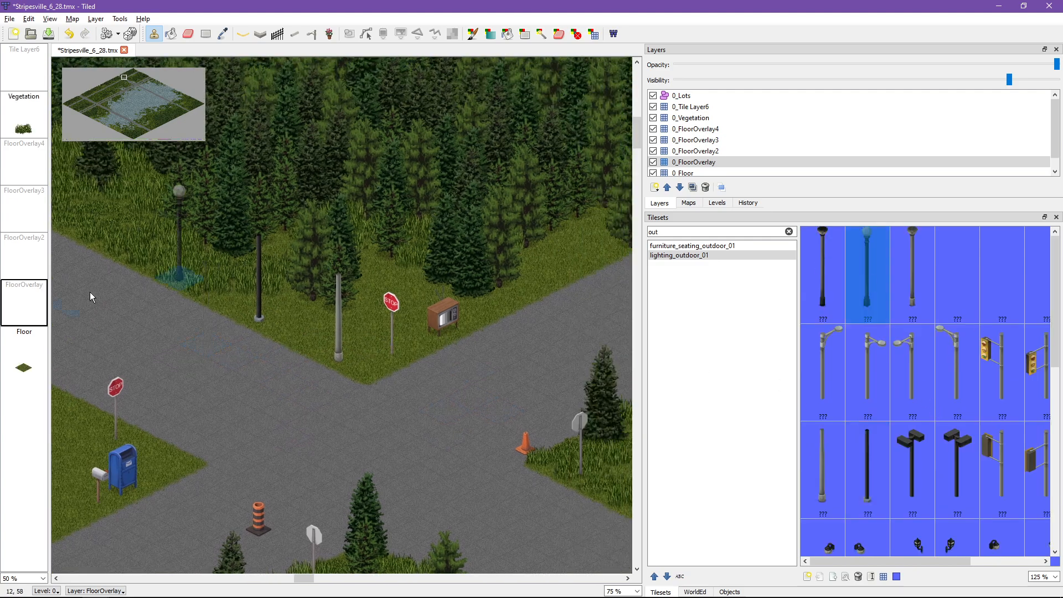
click(87, 416)
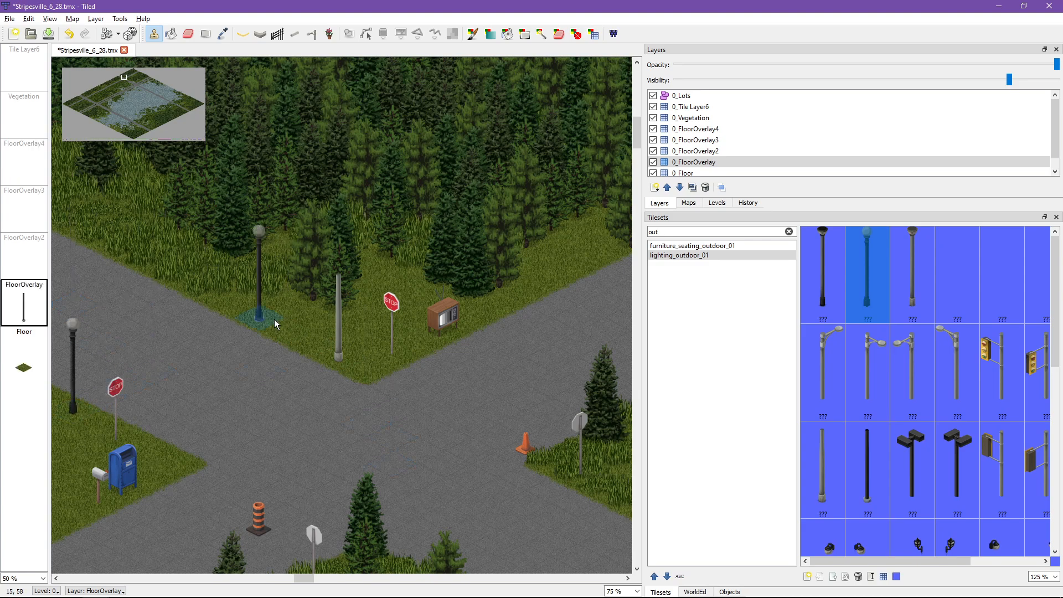
Step: Add a new tile layer and name it 1_Floor
click(654, 188)
click(682, 206)
key(Left)
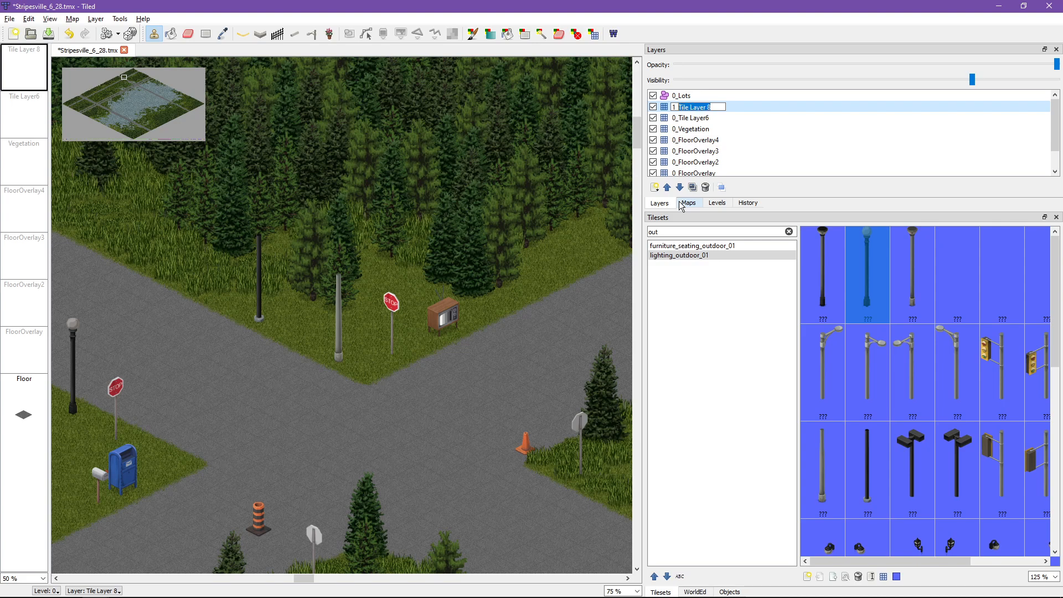
text(Floor)
key(Return)
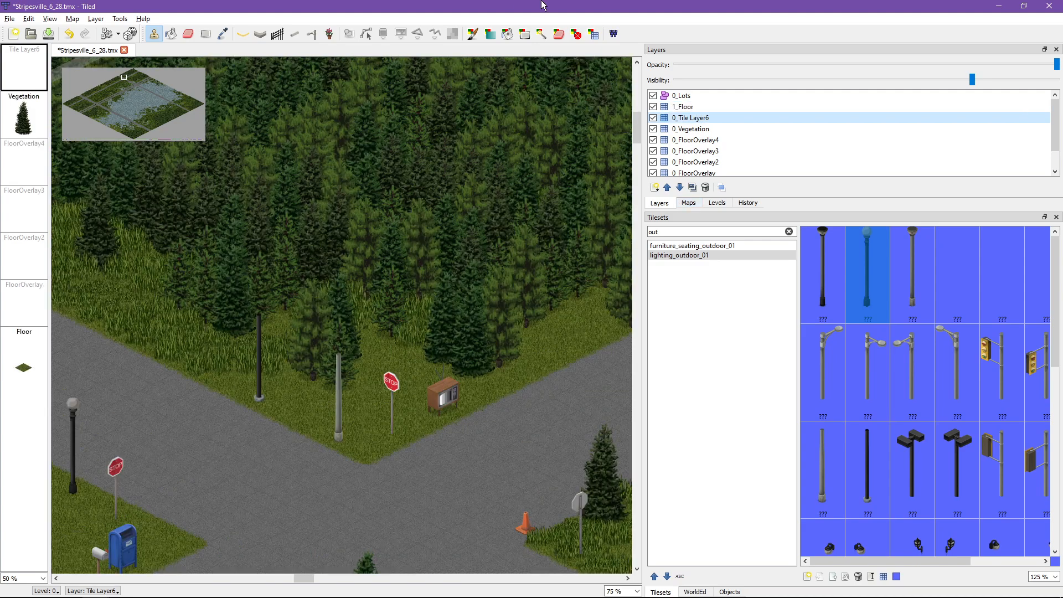
Step: Stamp the grey single-arm street lamp top in the 1_Floor layer so it continues the grey pole upward
click(686, 107)
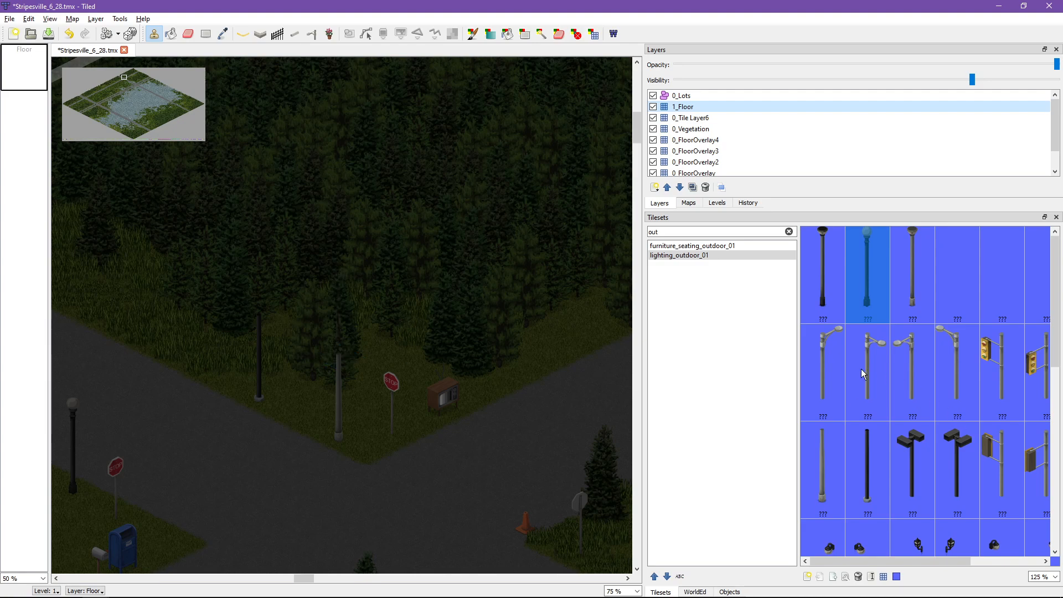
click(912, 367)
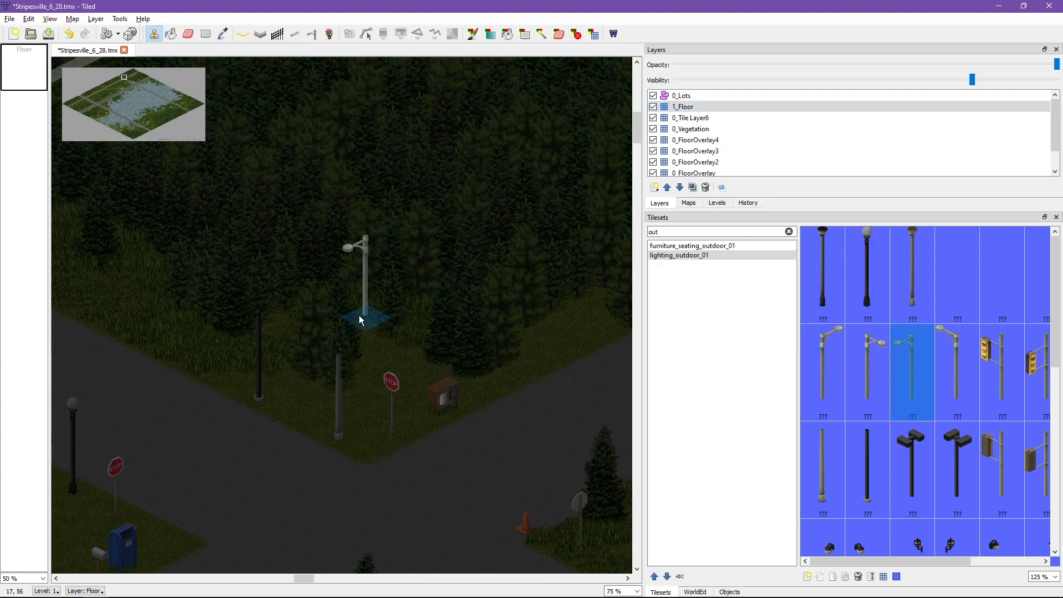
ctrl+scroll(336, 360, up, 4)
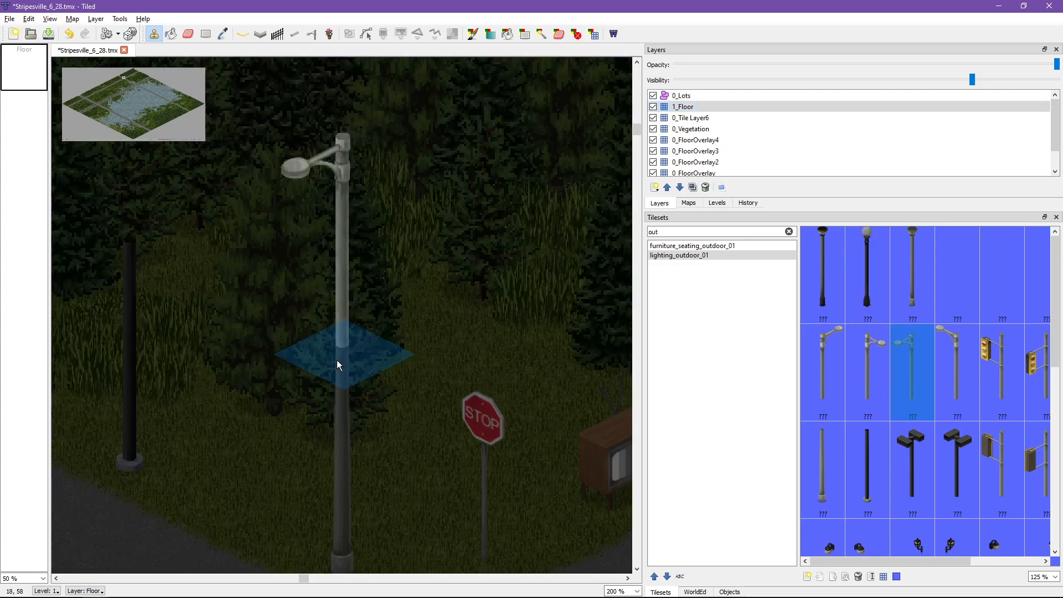
click(340, 350)
ctrl+scroll(341, 350, down, 2)
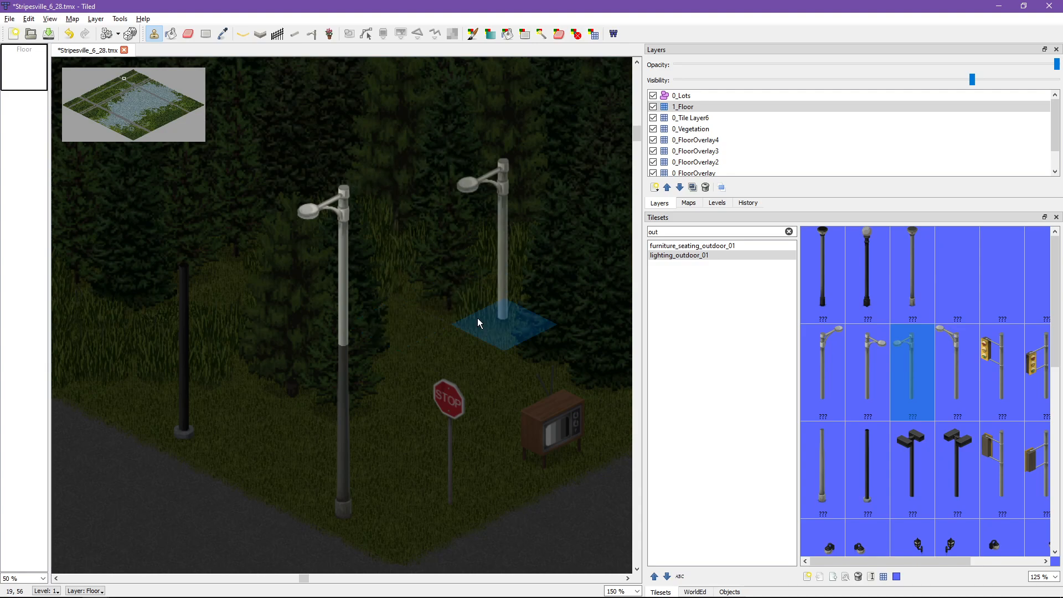
Step: Turn off current-layer highlighting and stamp the black double floodlight top onto the black pole in the 1_Floor layer
key(h)
middle_drag(477, 318, 516, 178)
ctrl+scroll(514, 180, down, 1)
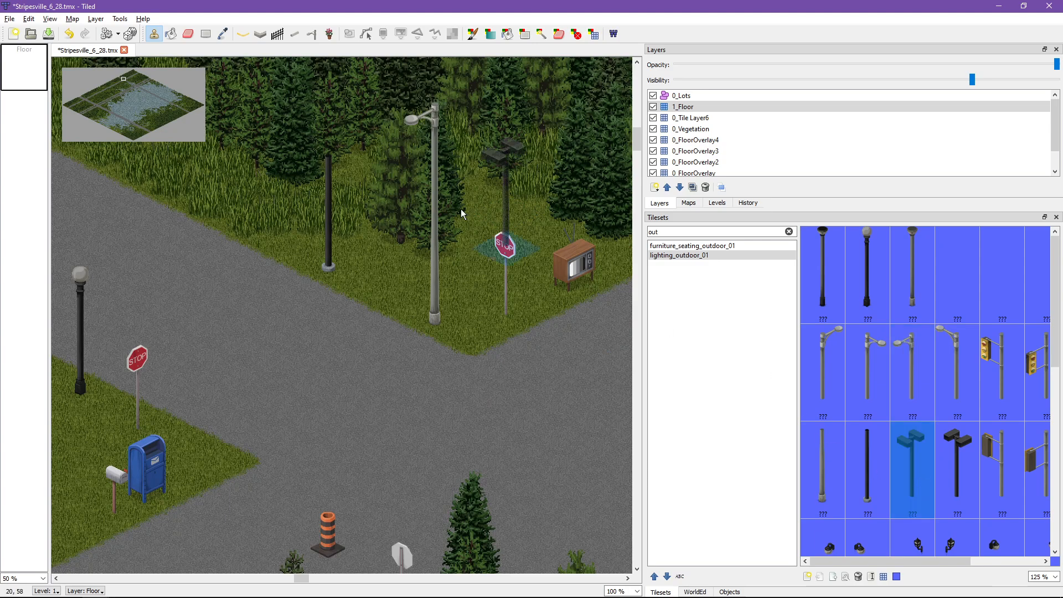
middle_drag(411, 175, 446, 287)
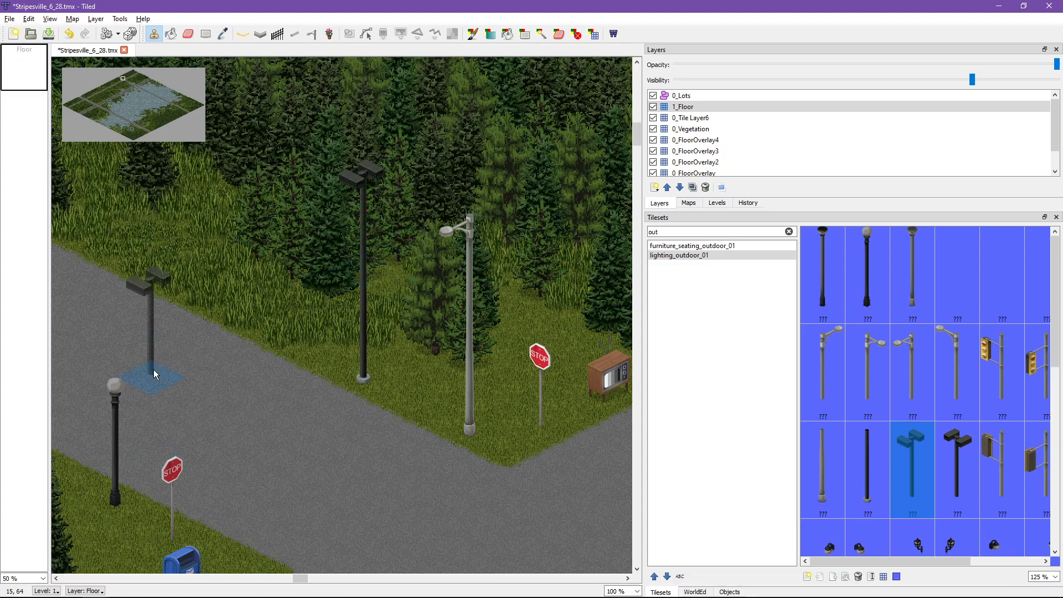
Step: Stamp another plain grey pole in the middle of the road junction in the 0_FloorOverlay layer
key(Page_Down)
click(821, 450)
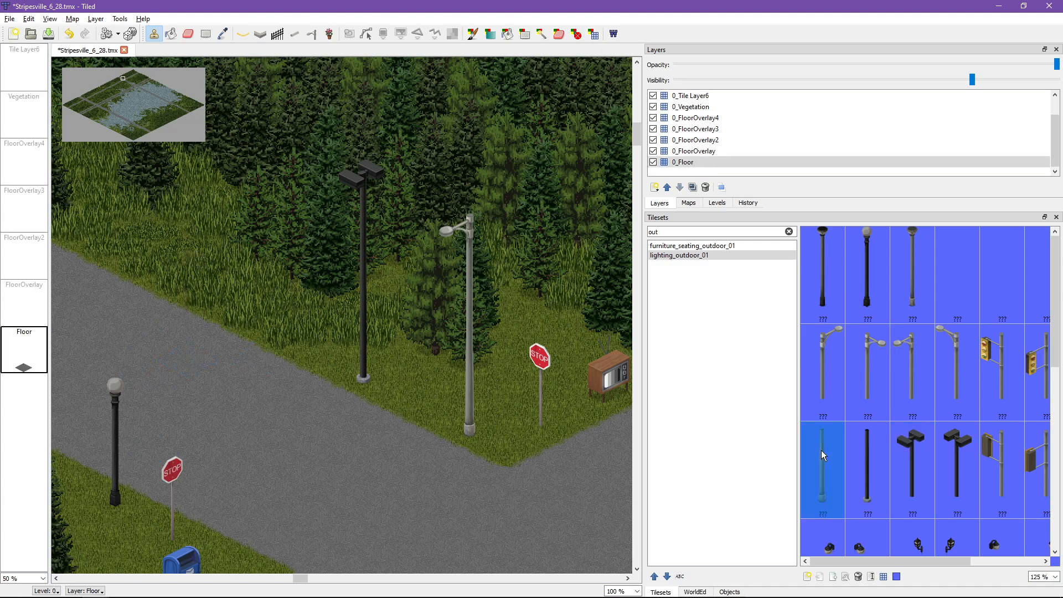
middle_drag(478, 402, 217, 110)
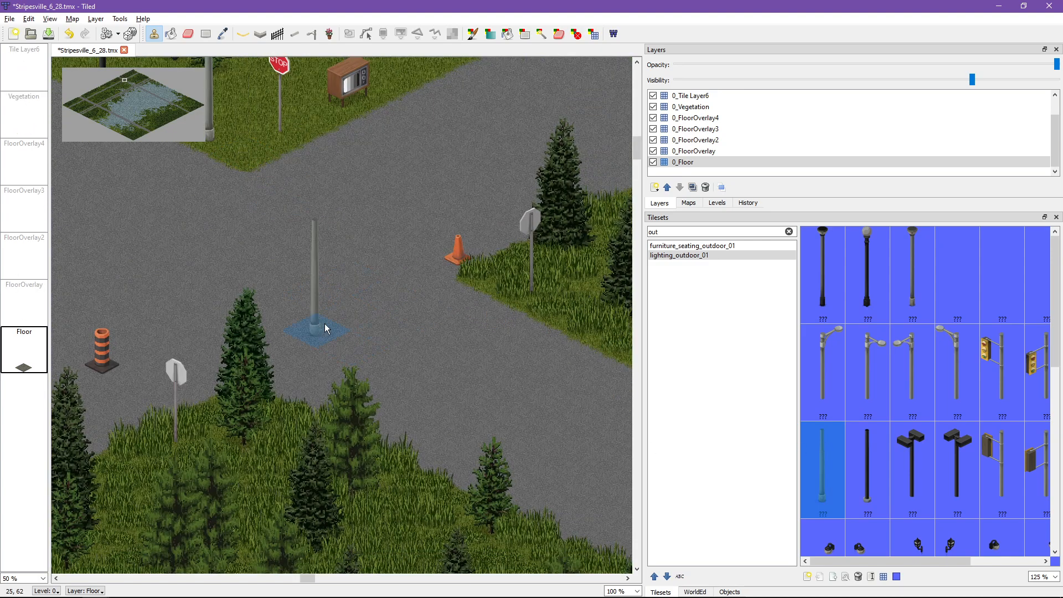
click(24, 302)
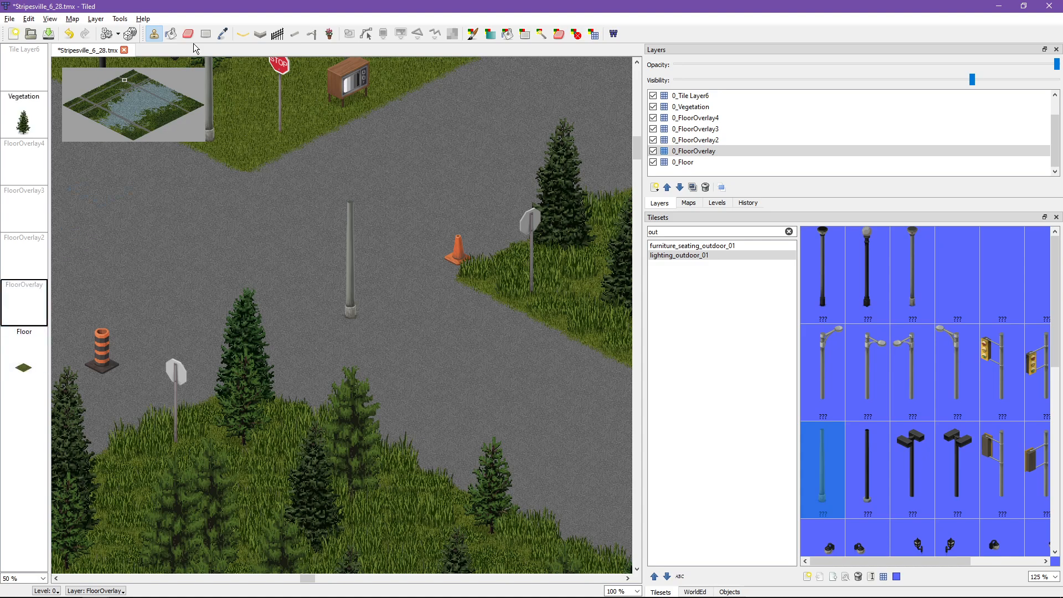
Step: Try the BMP eraser and the tile eraser around the grey pole in the road junction on the 0_FloorOverlay and 0_Floor layers
click(559, 35)
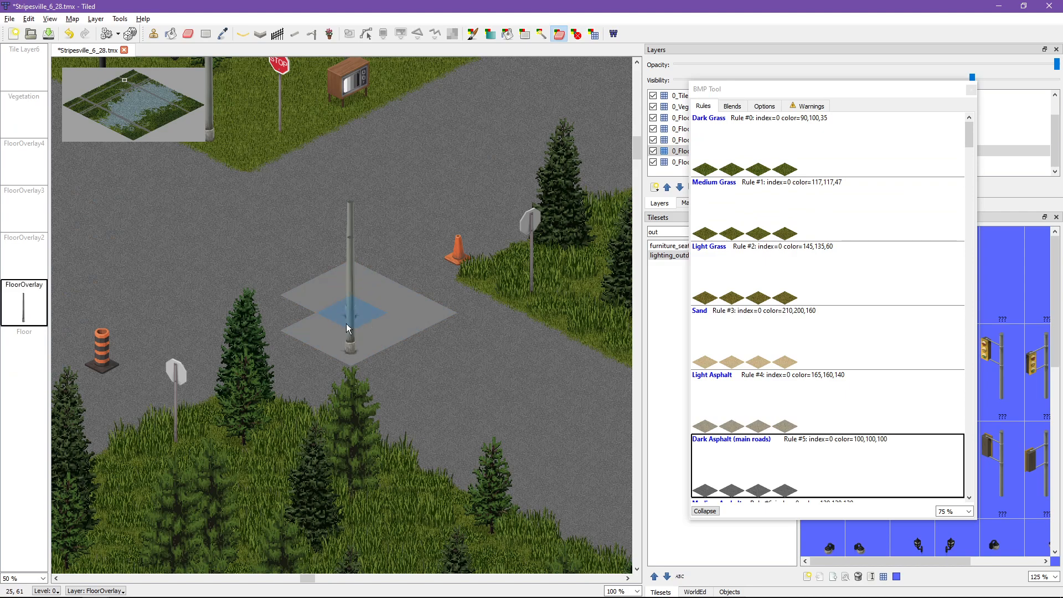
drag(386, 298, 383, 302)
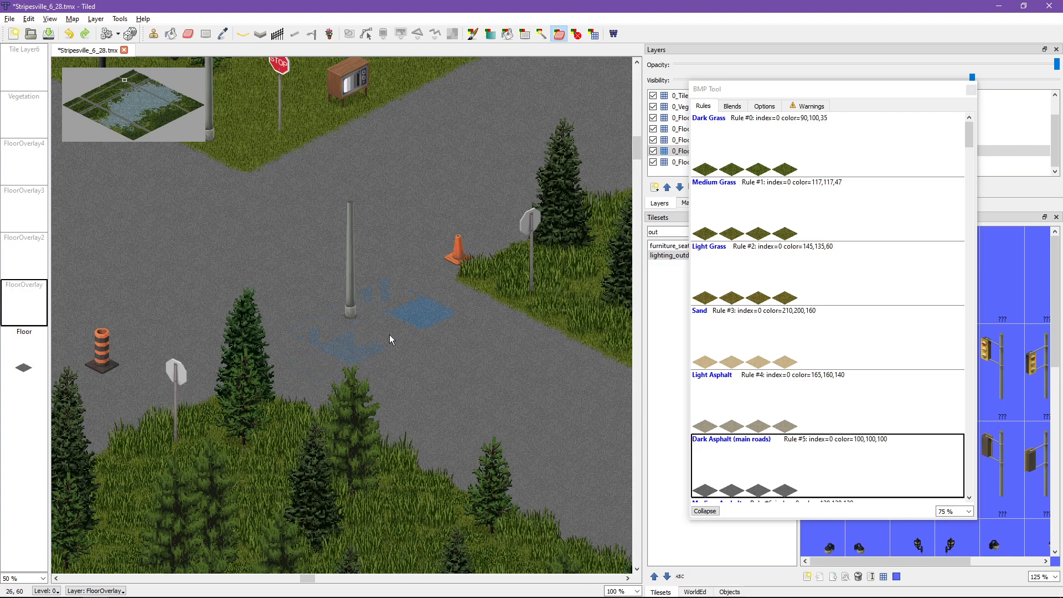
key(e)
click(24, 349)
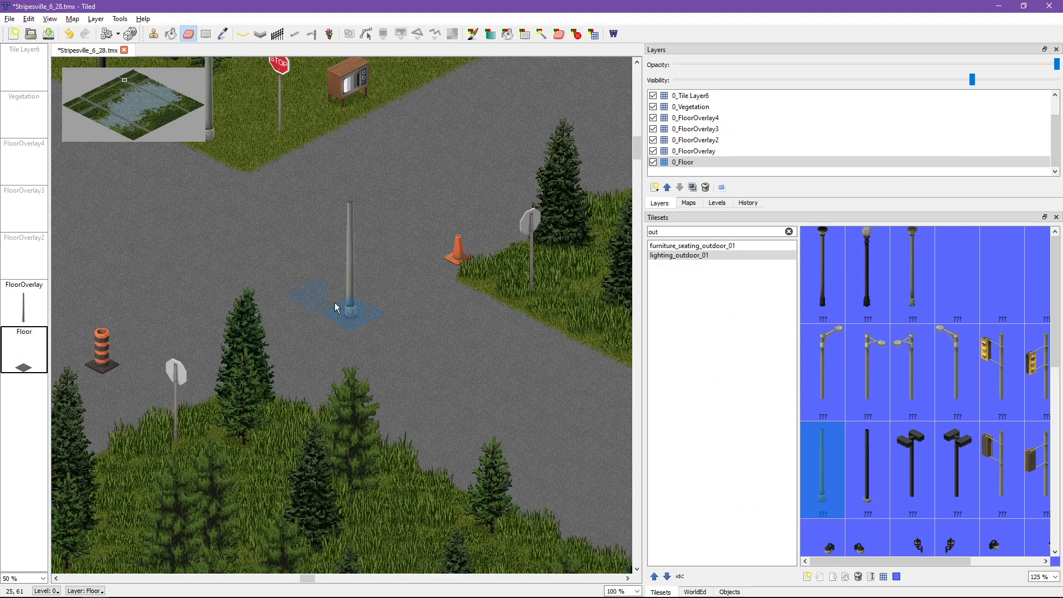
click(558, 34)
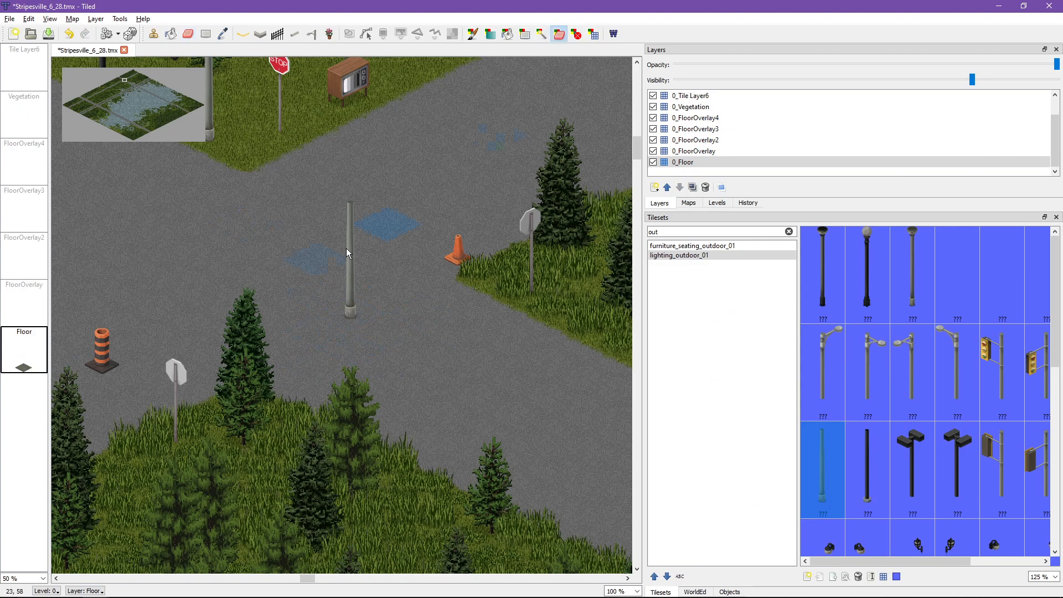
key(ctrl+z)
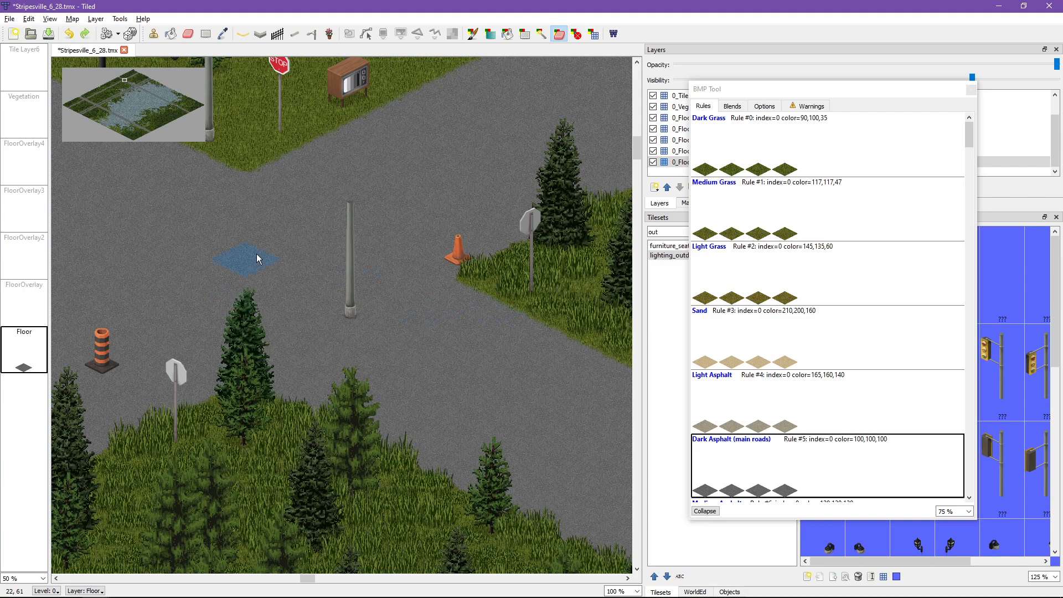
Step: Stamp the grey single-arm street lamp top above the plain pole in the road junction, in the 0_FloorOverlay layer
click(37, 305)
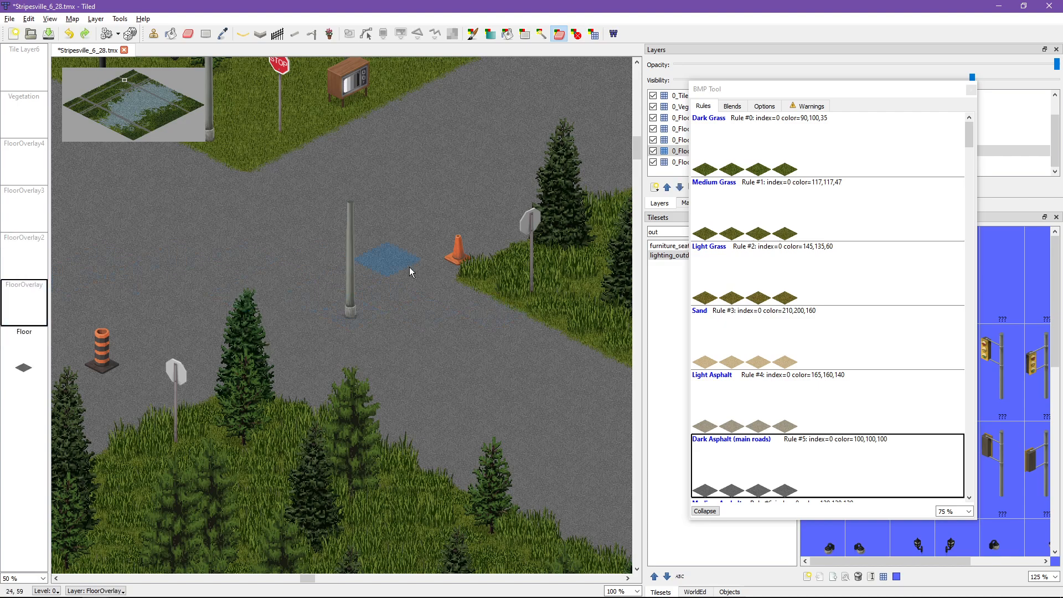
key(b)
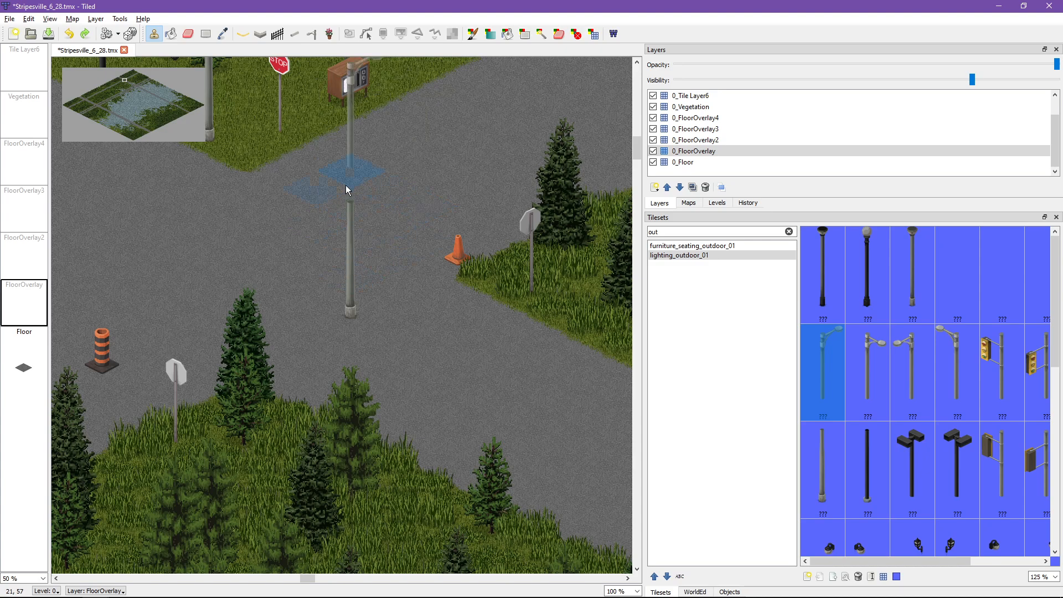
click(349, 214)
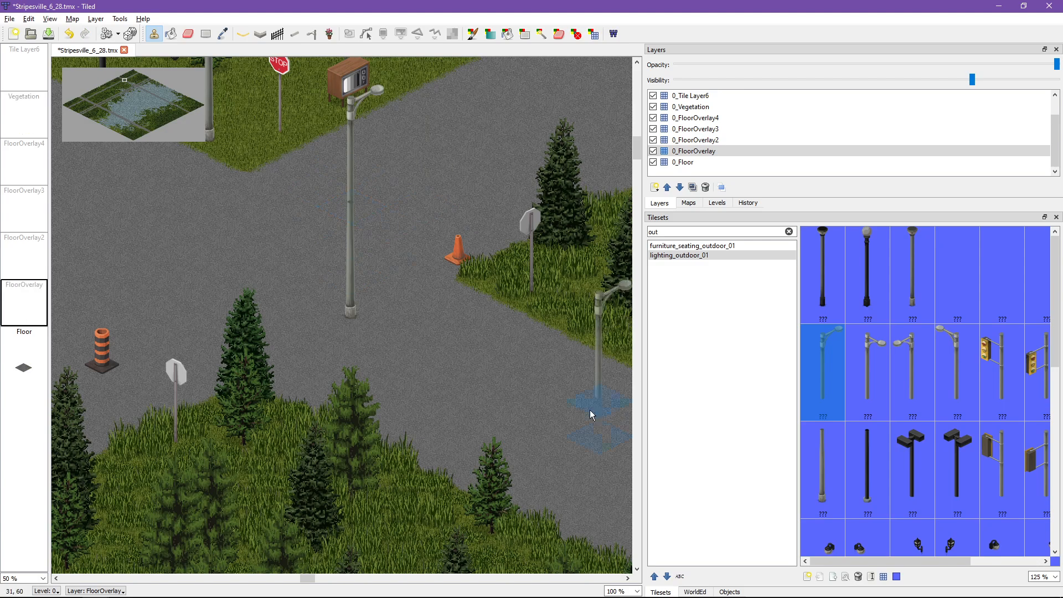
Step: Stamp the left-facing grey lamp top on the road in 0_FloorOverlay and compare how it lines up with the assembled lamp pole
ctrl+scroll(414, 202, up, 3)
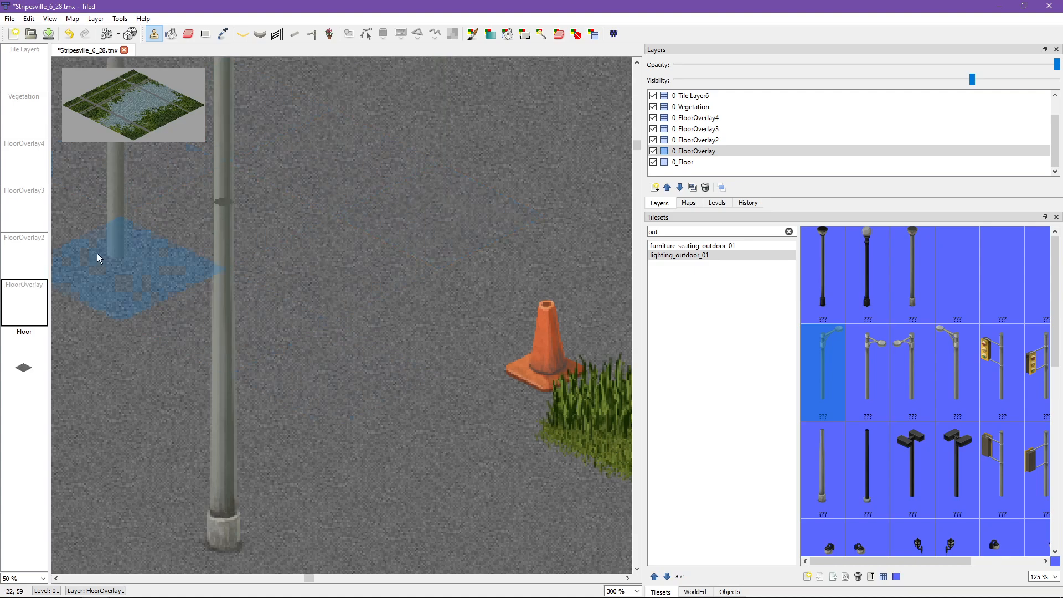
middle_drag(327, 317, 559, 328)
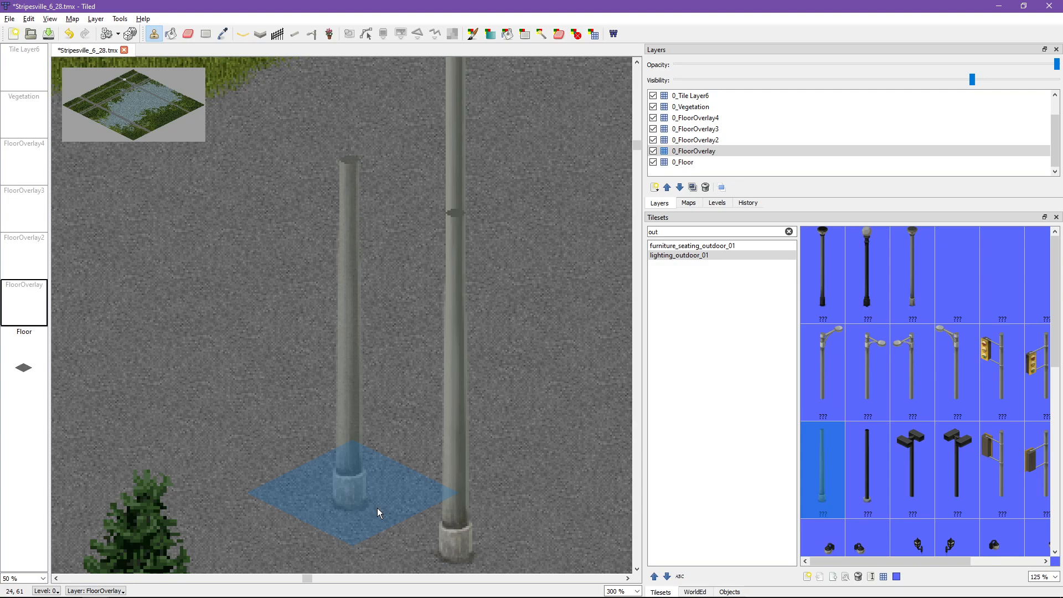
middle_drag(370, 480, 327, 478)
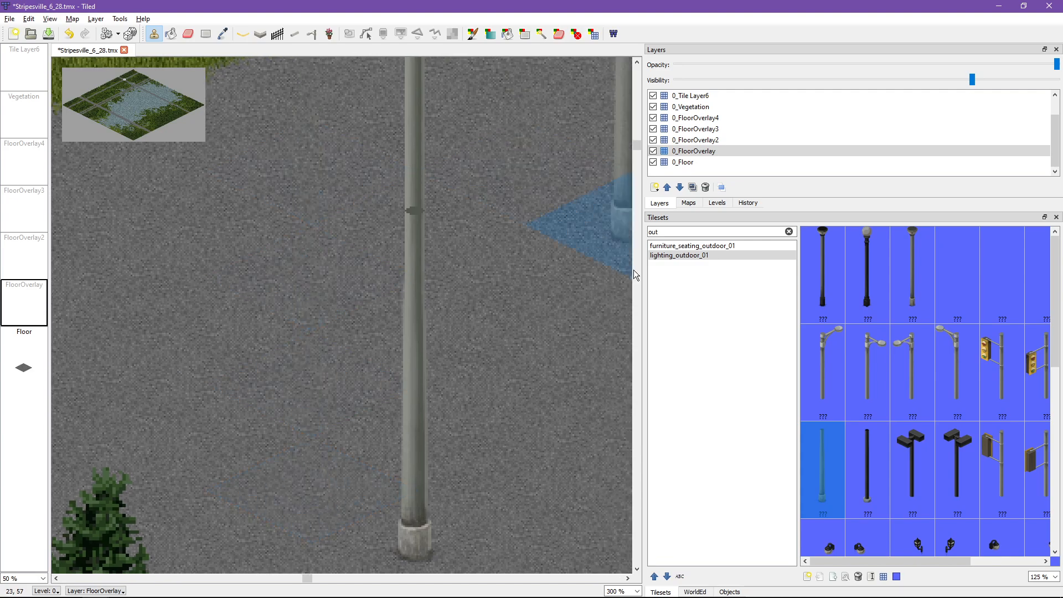
middle_drag(537, 418, 500, 347)
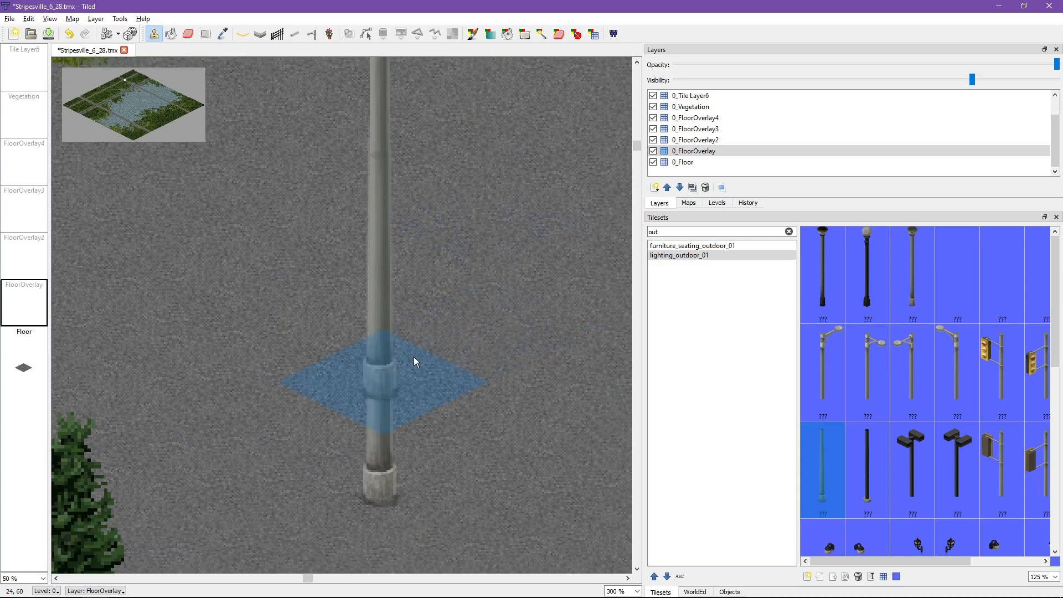
middle_drag(260, 338, 366, 532)
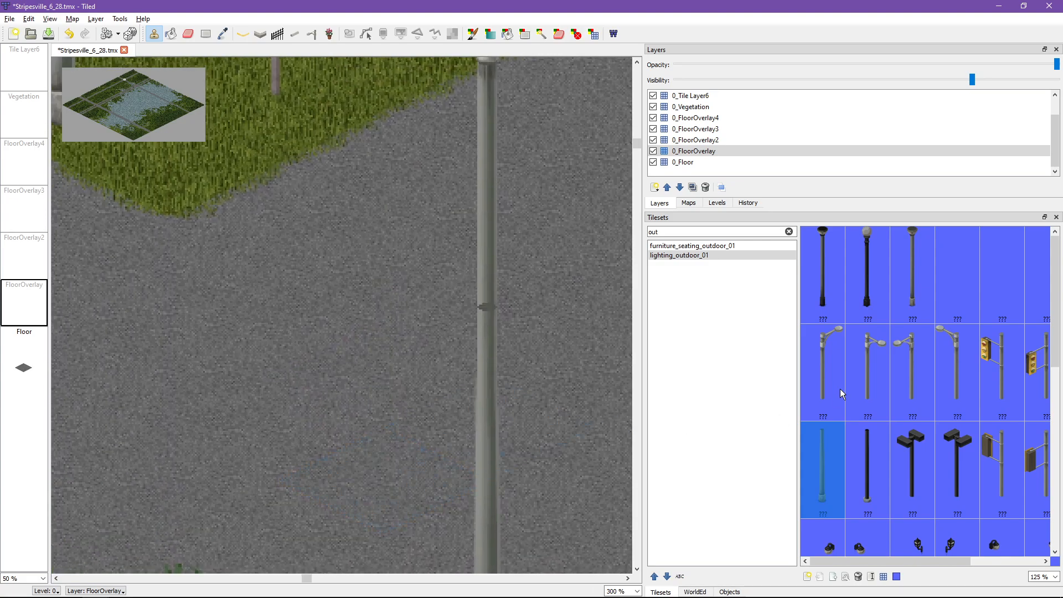
click(266, 351)
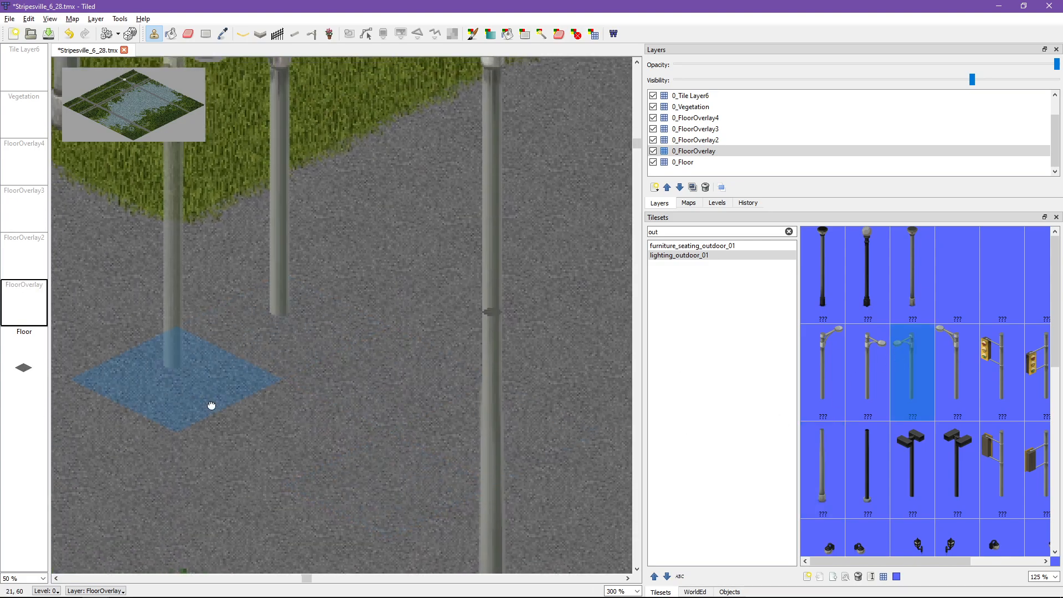
middle_drag(212, 407, 249, 423)
ctrl+scroll(251, 421, down, 1)
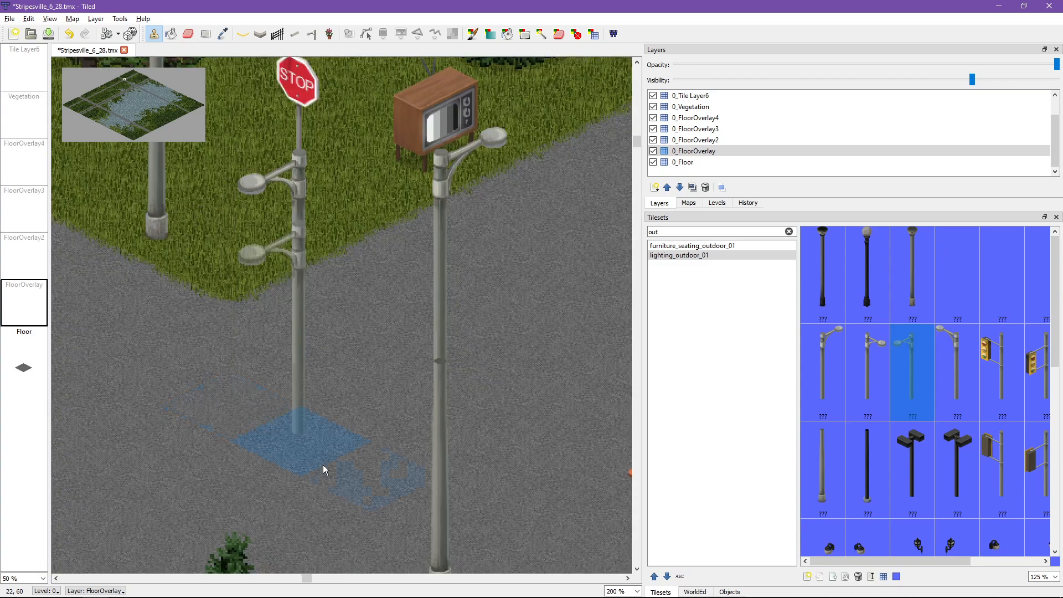
middle_drag(432, 452, 414, 312)
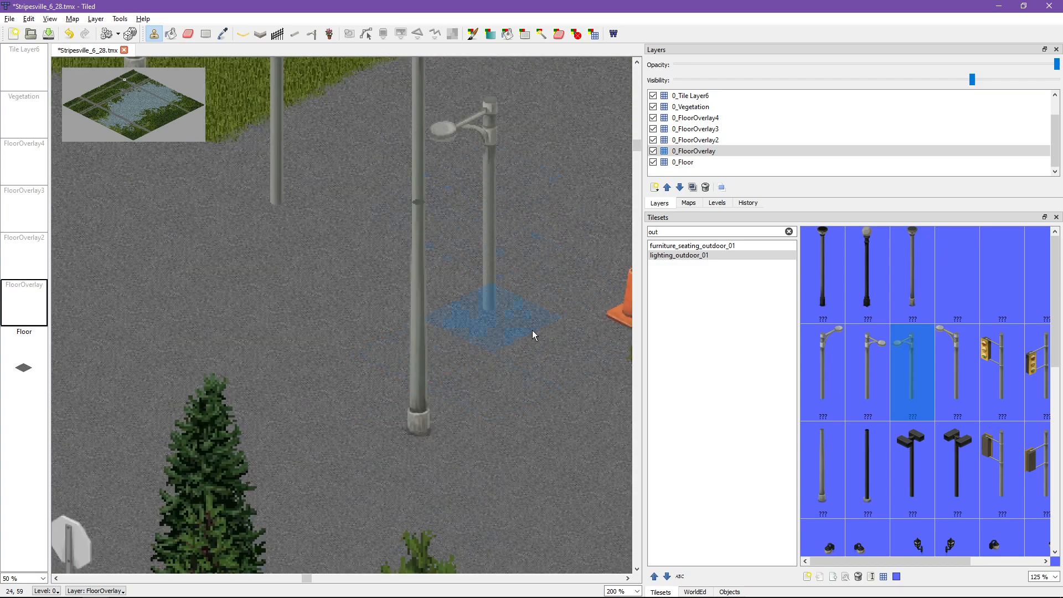
middle_drag(527, 364, 534, 490)
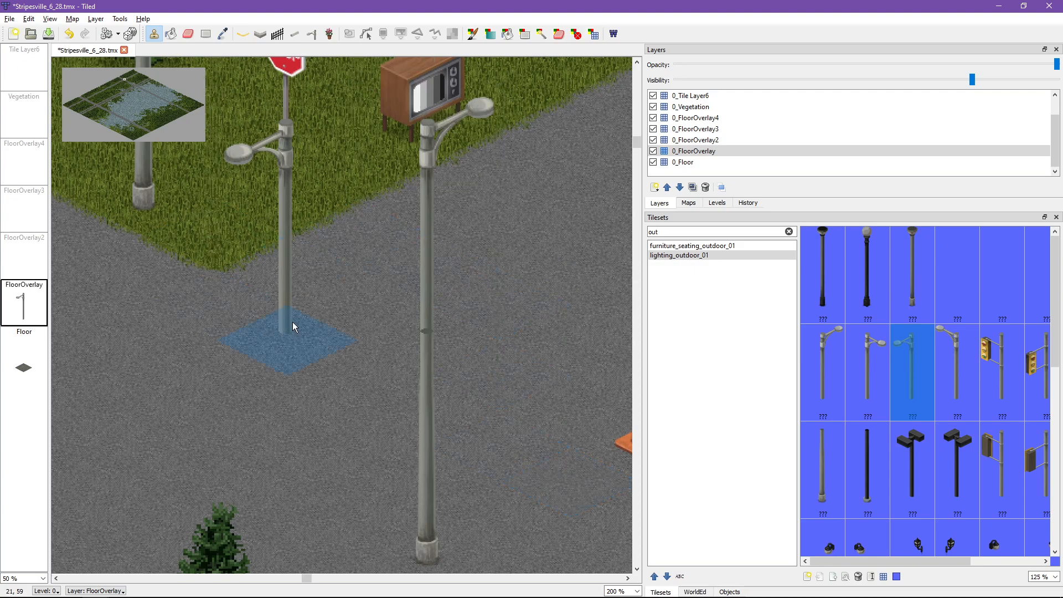
Step: Undo the lamp top and pole stamps in the road junction
key(ctrl+z)
key(ctrl+z)
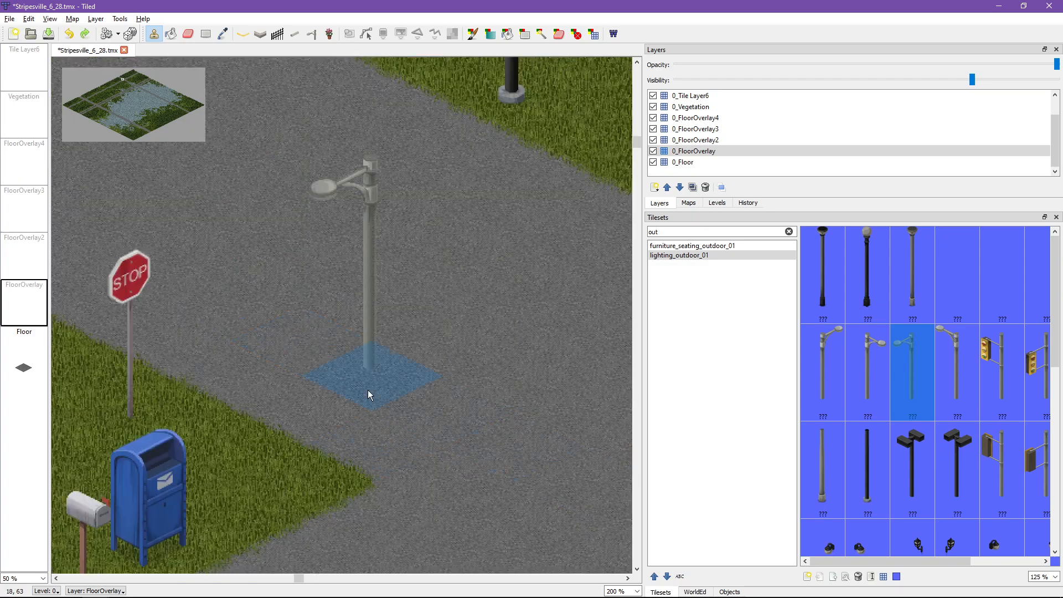
scroll(443, 383, down, 3)
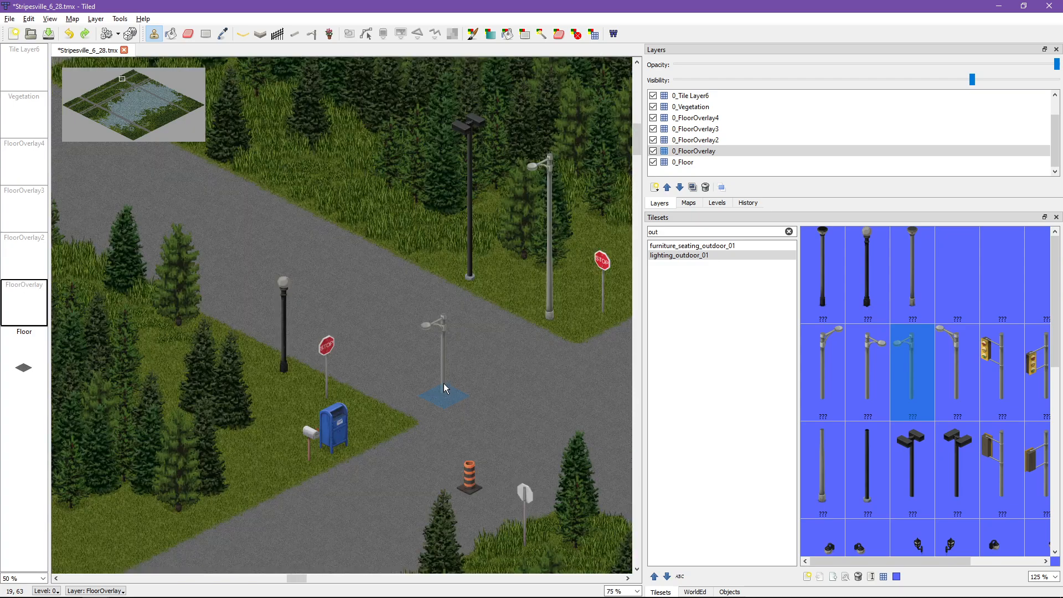
scroll(446, 387, down, 1)
middle_drag(480, 438, 291, 371)
scroll(301, 303, up, 1)
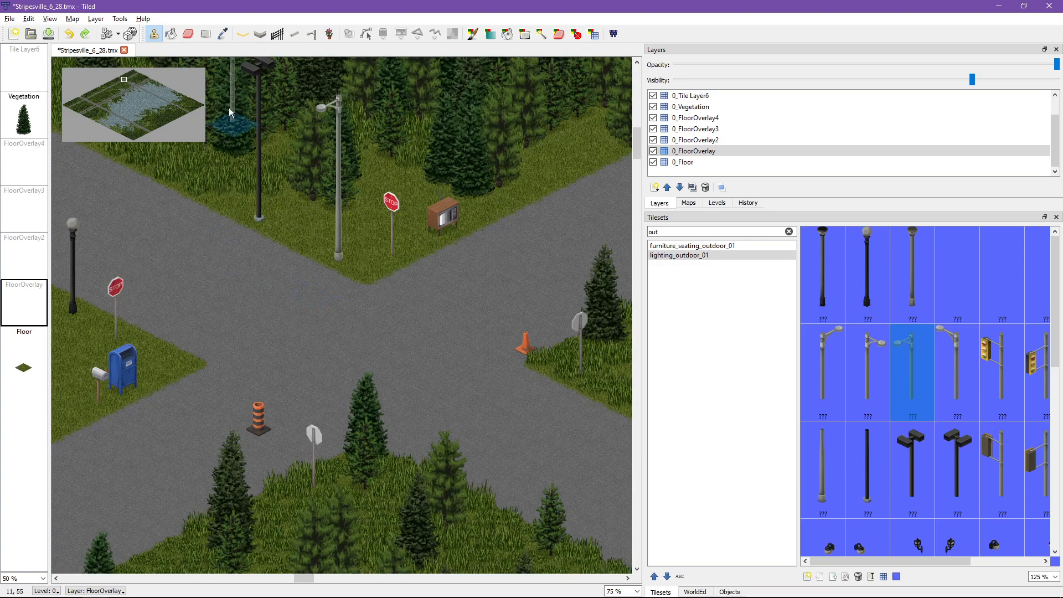
Step: Filter the tileset list by "deco" and browse the tiles of street_decoration_01
drag(666, 233, 656, 234)
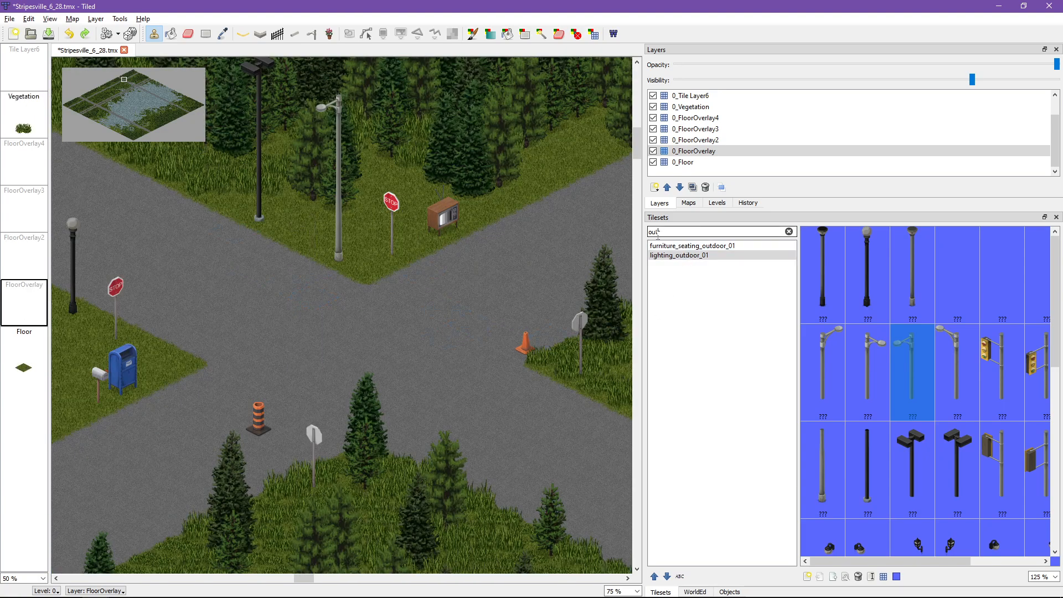
scroll(909, 409, down, 7)
scroll(909, 408, up, 5)
scroll(912, 414, up, 2)
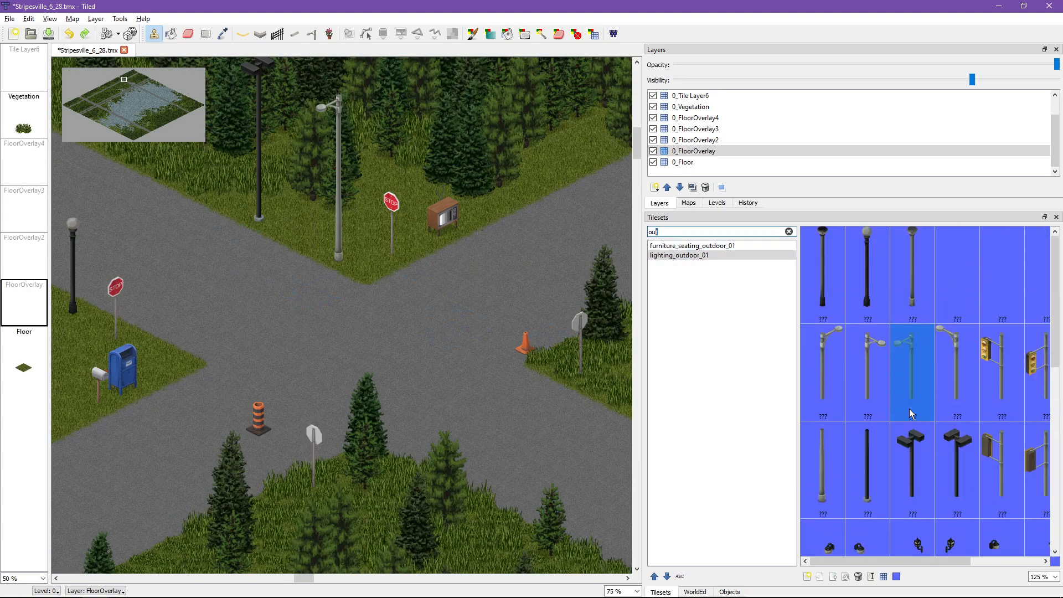
text(ou)
key(BackSpace)
key(BackSpace)
text(d)
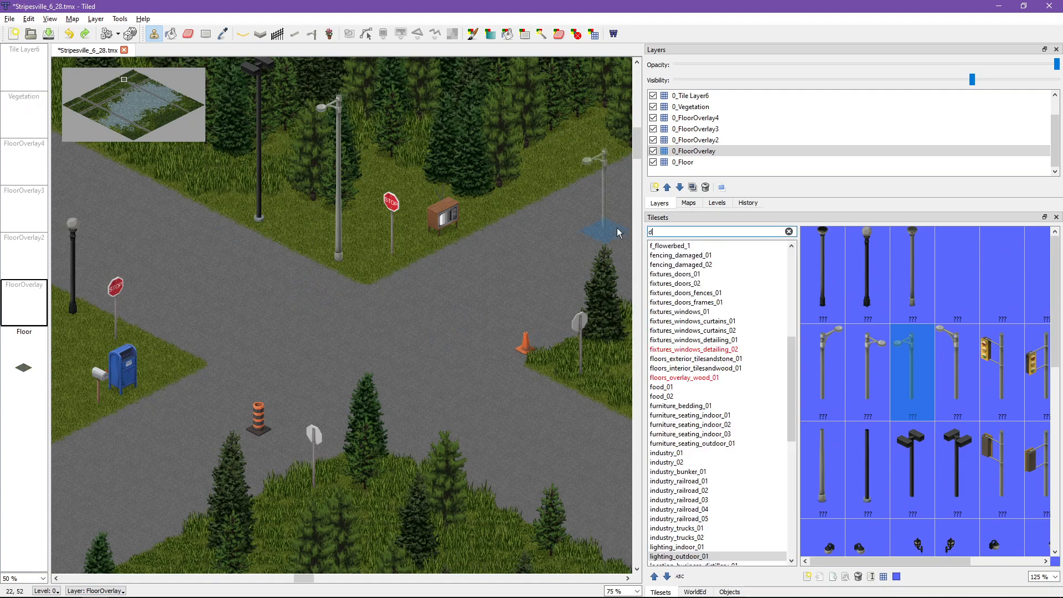
text(eco)
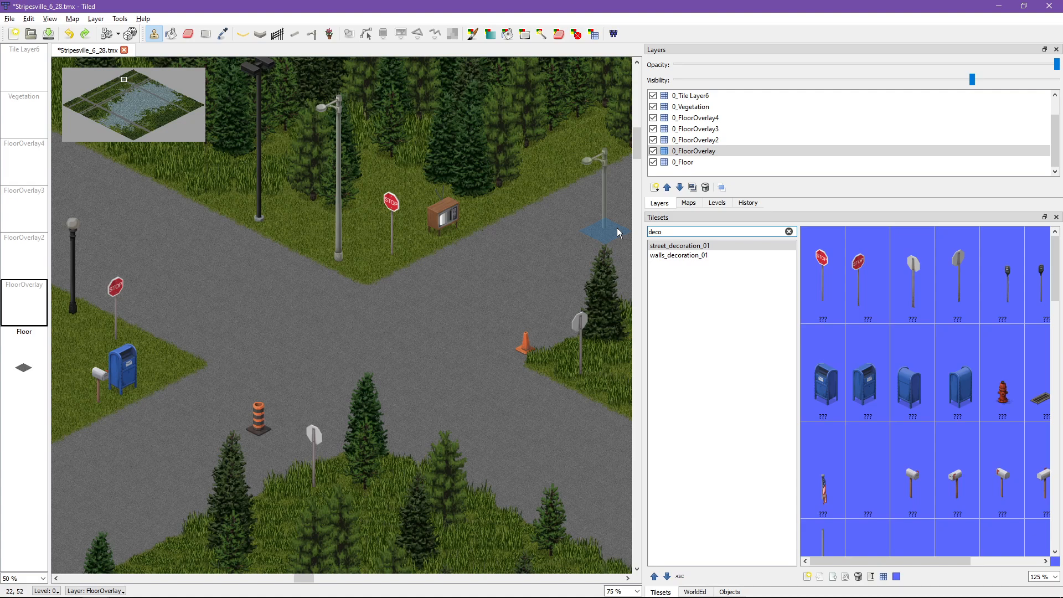
shift+scroll(619, 233, left, 3)
scroll(884, 366, down, 10)
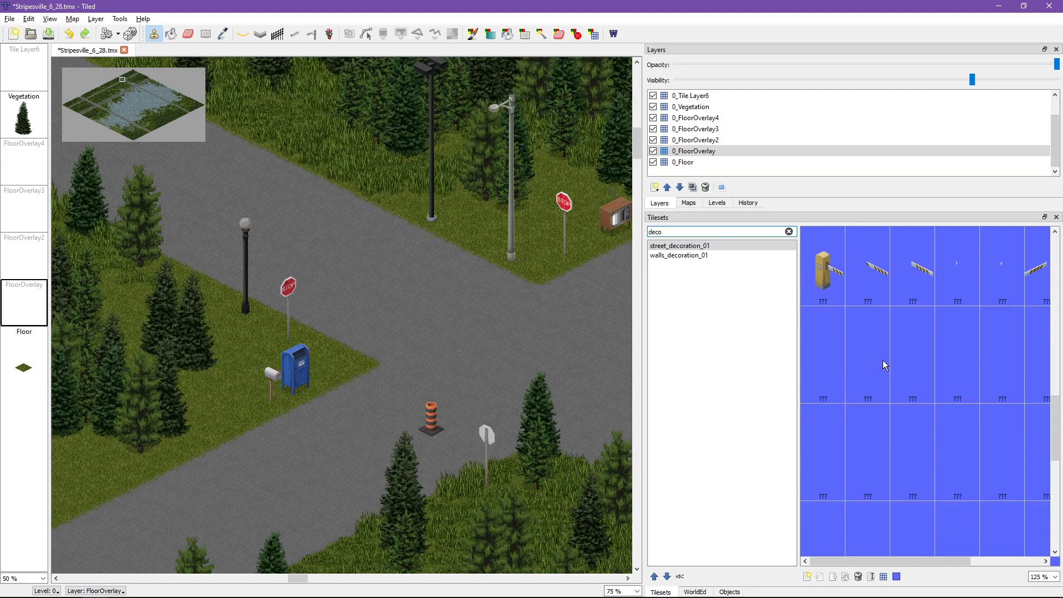
scroll(884, 366, up, 8)
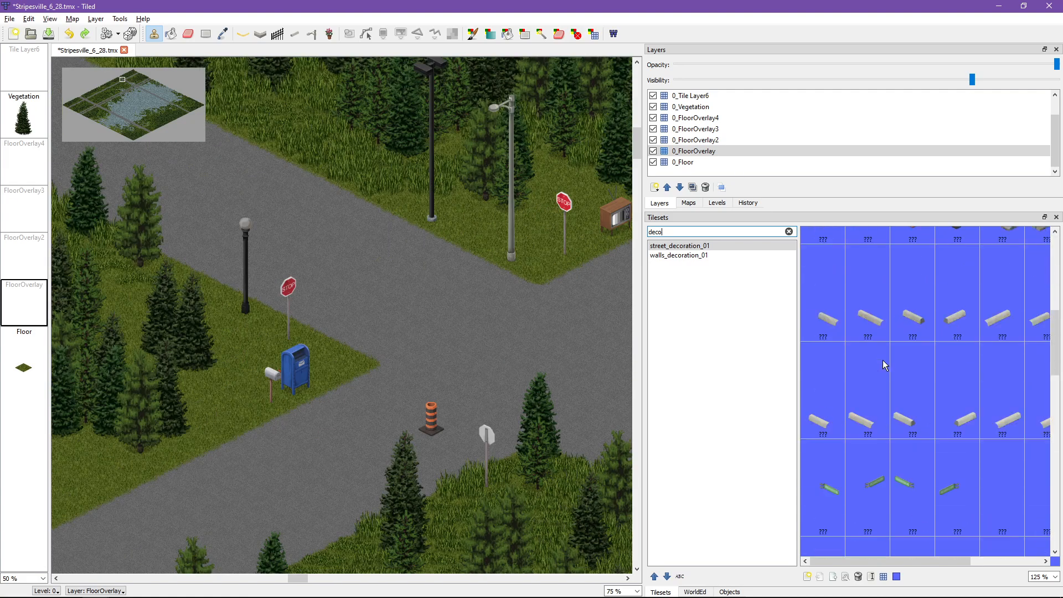
Step: Clear the tileset filter and browse the laundry, radio, refrigeration and television appliance tilesets and blends_grassoverlays_01
click(788, 231)
scroll(725, 296, up, 10)
scroll(714, 304, up, 10)
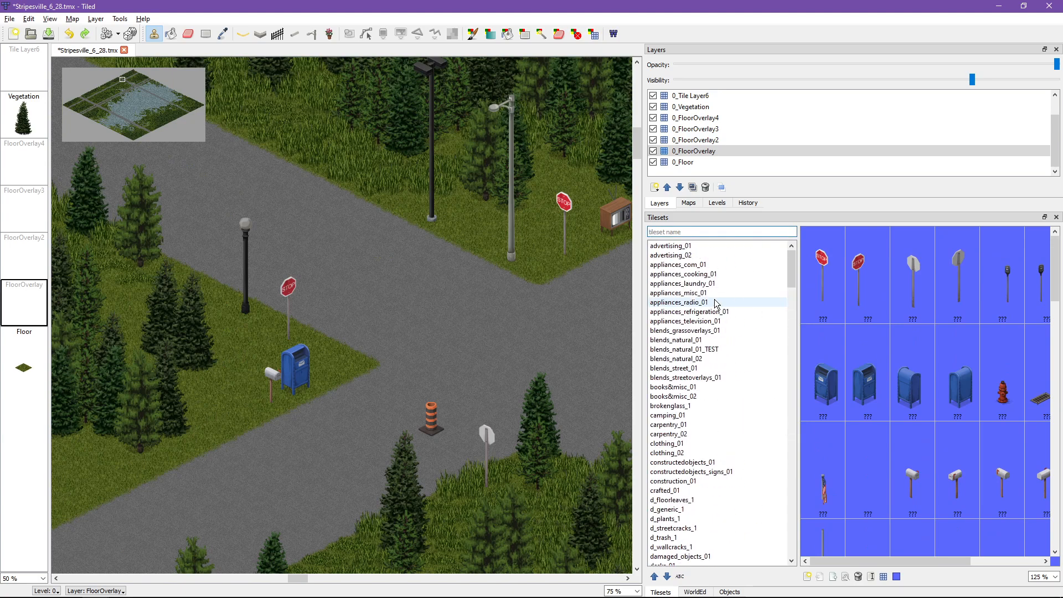
click(678, 282)
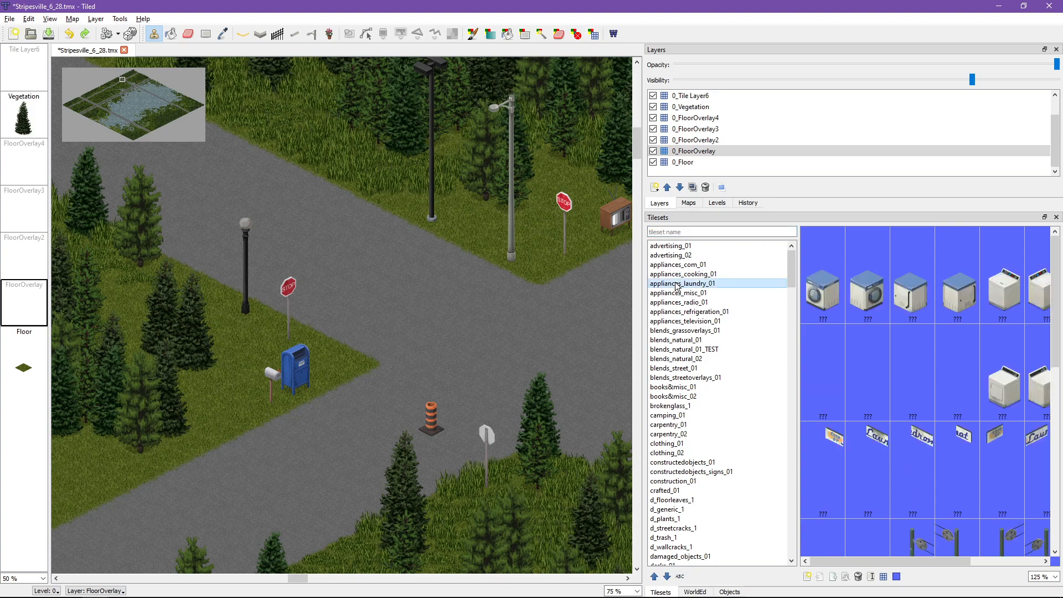
click(678, 302)
scroll(912, 352, down, 3)
scroll(914, 353, up, 2)
scroll(912, 354, up, 1)
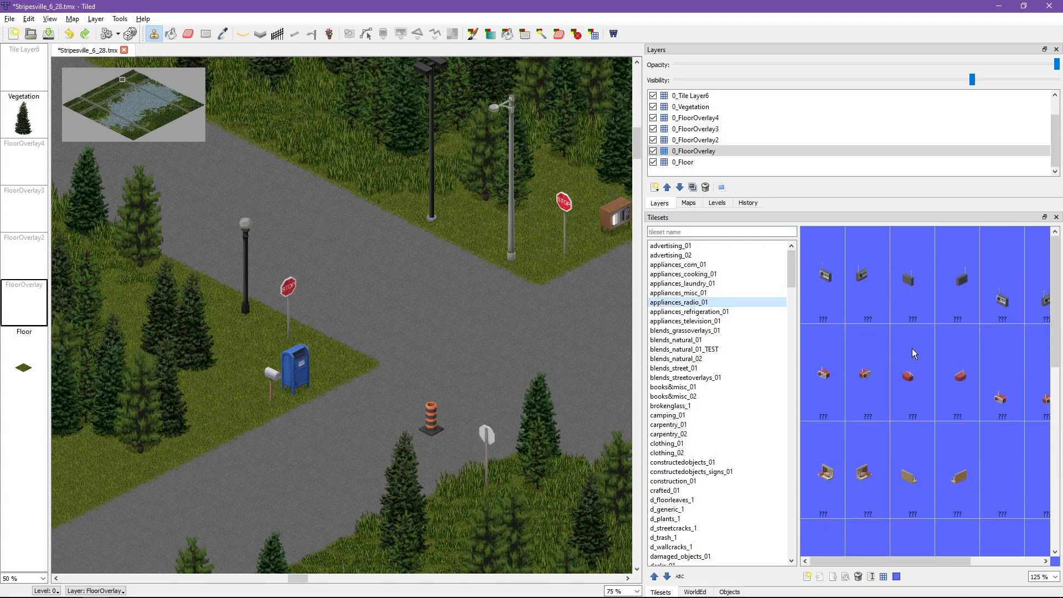
click(676, 311)
click(673, 321)
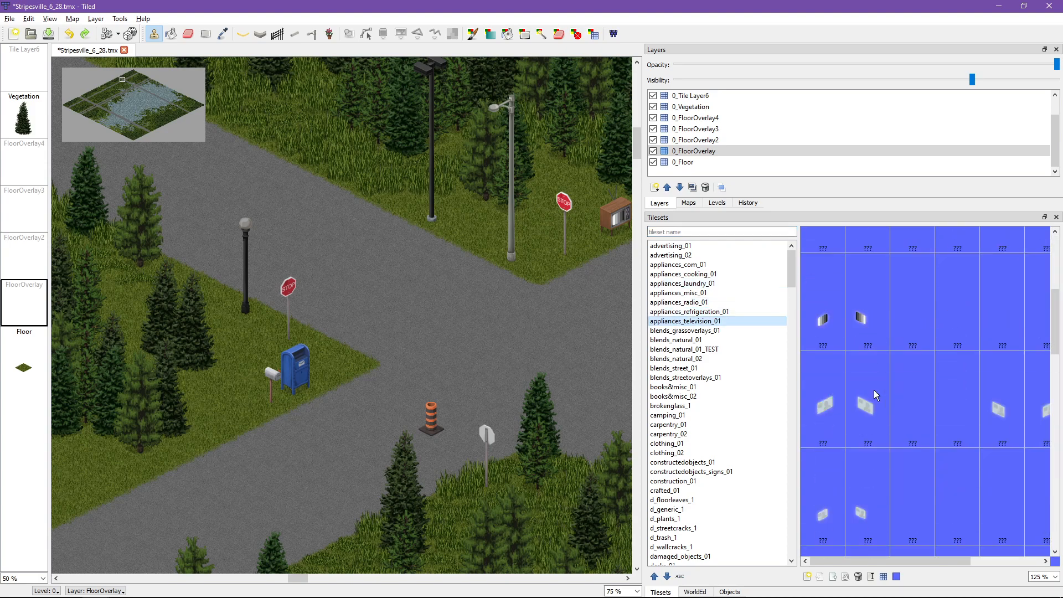
click(667, 331)
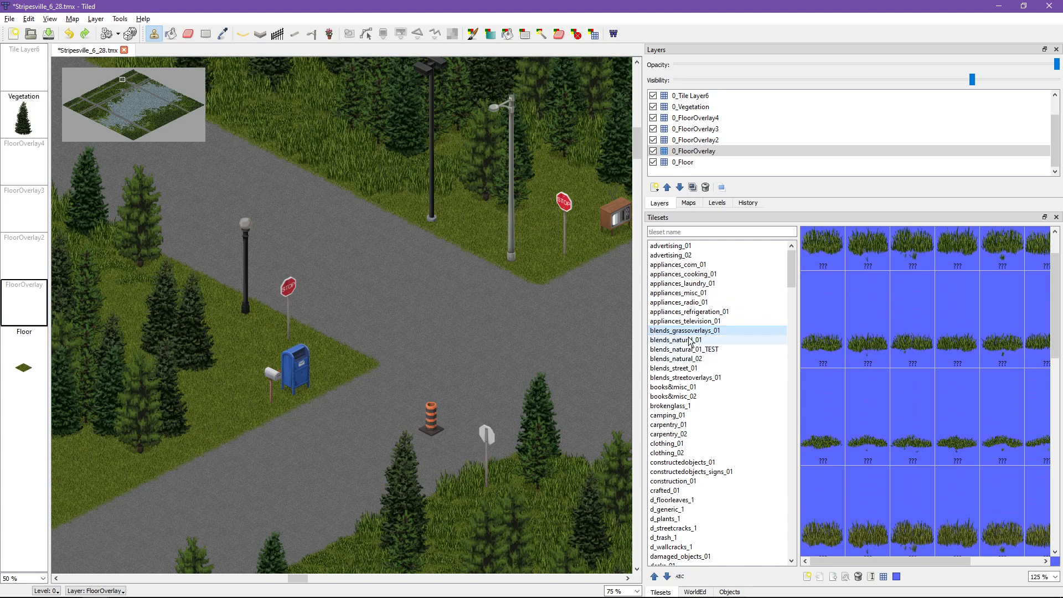
click(676, 312)
Step: Stamp the wooden utility pole base from appliances_com_01 in the middle of the road junction in the 0_FloorOverlay layer
click(677, 265)
scroll(870, 375, down, 5)
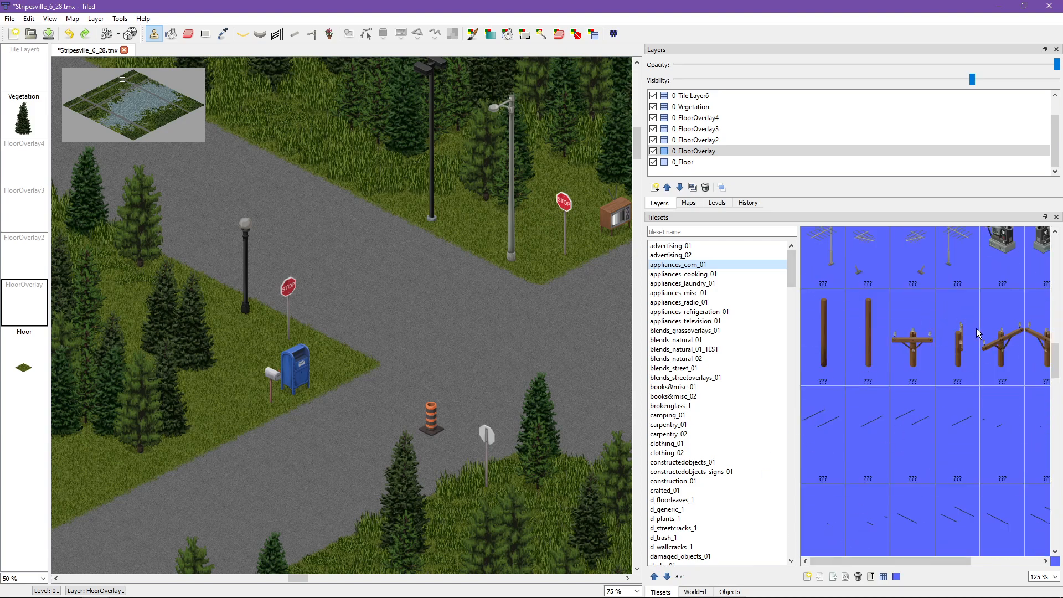
click(830, 346)
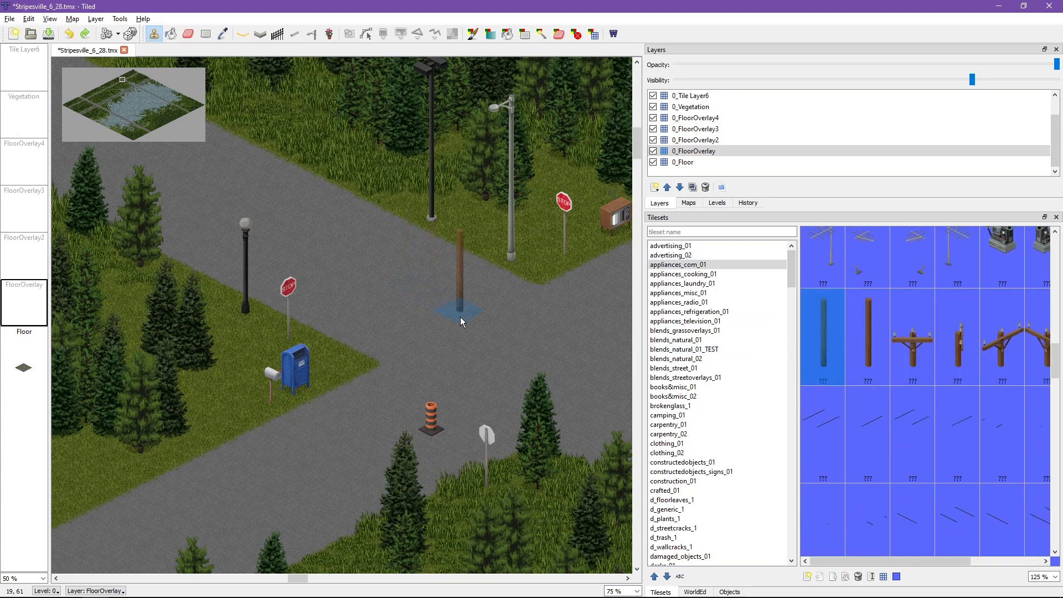
mouse_move(496, 330)
middle_down()
mouse_move(345, 189)
mouse_move(411, 282)
mouse_move(475, 321)
middle_up()
ctrl+scroll(471, 255, up, 3)
ctrl+scroll(411, 289, down, 1)
click(308, 290)
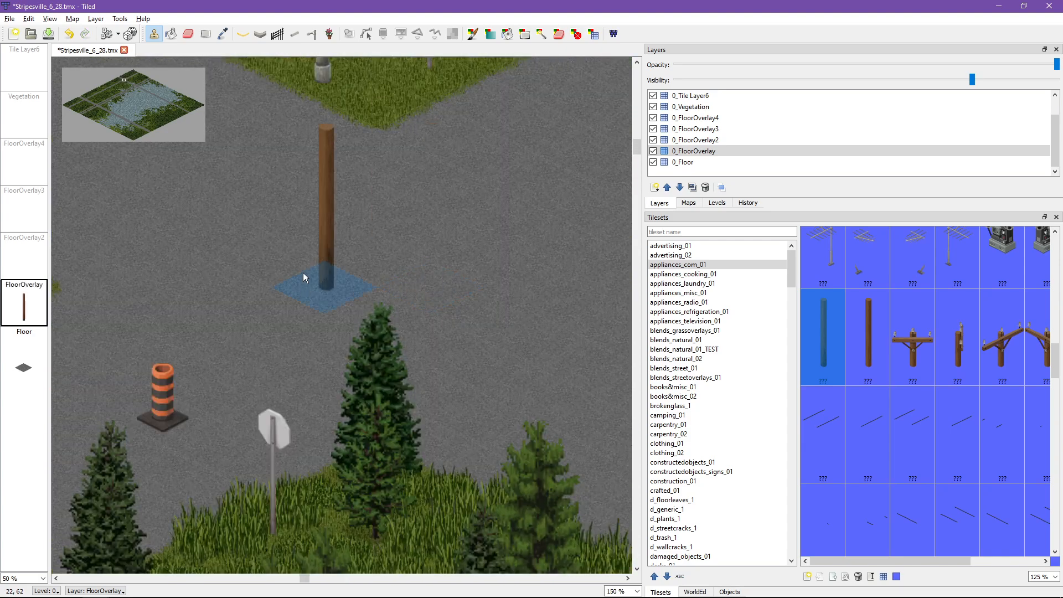
Step: Stamp the plain wooden pole segment and the straight crossarm pole top in a row beside the pole base in the road junction
click(867, 343)
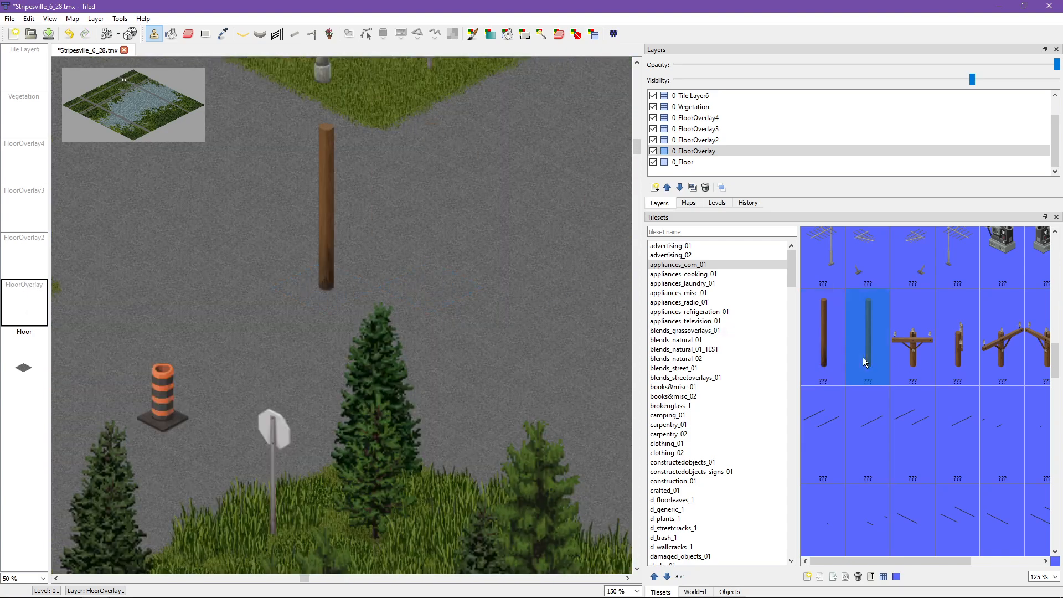
click(379, 257)
click(918, 354)
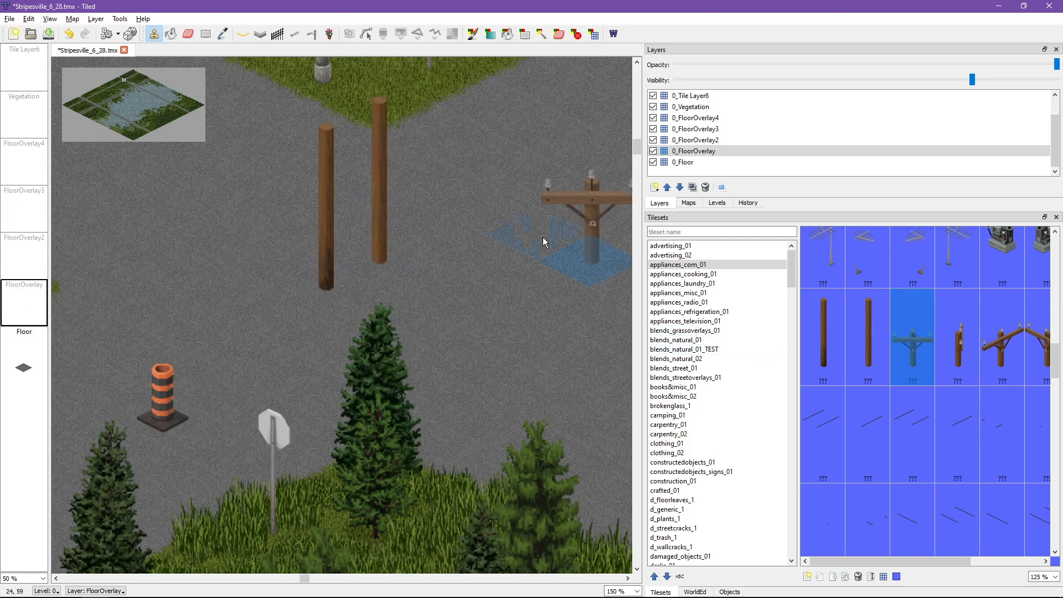
click(433, 218)
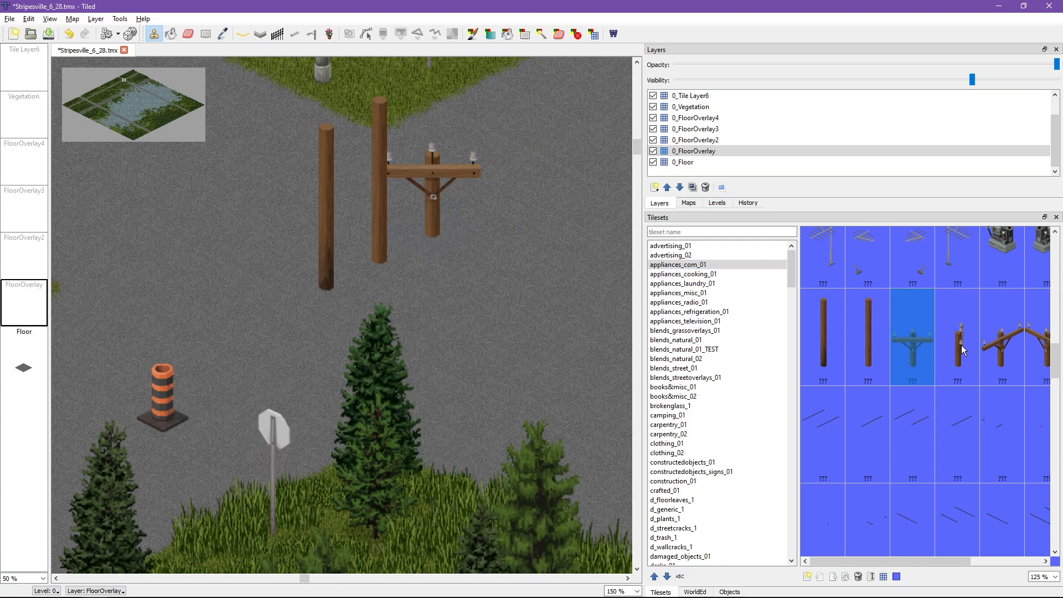
Step: Stamp the second set of base and plain pole tiles beside the crossarm, plus another such base at the row's opposite end
drag(892, 561, 989, 533)
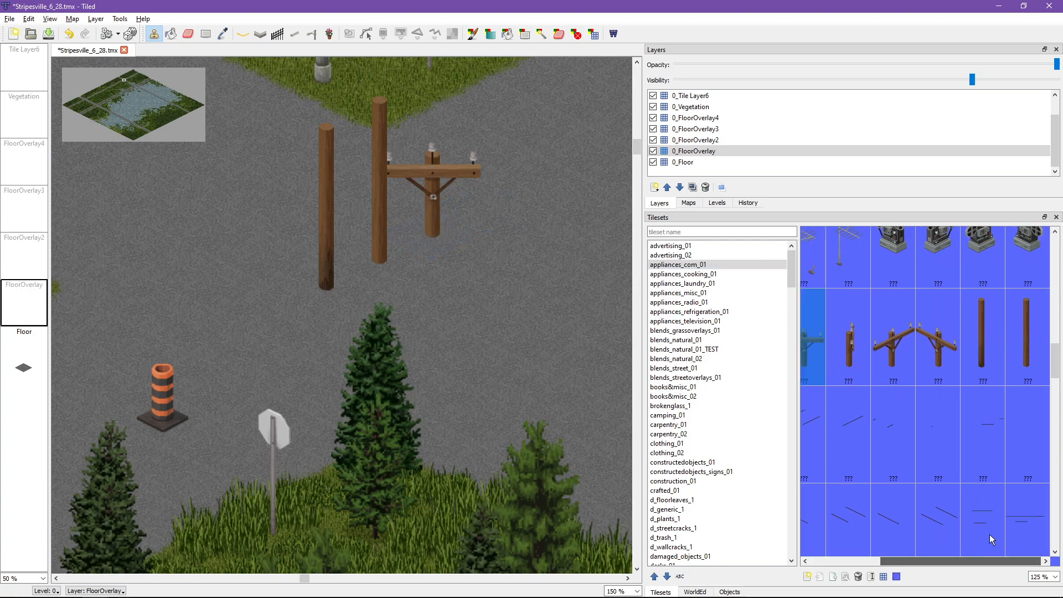
click(983, 332)
click(486, 251)
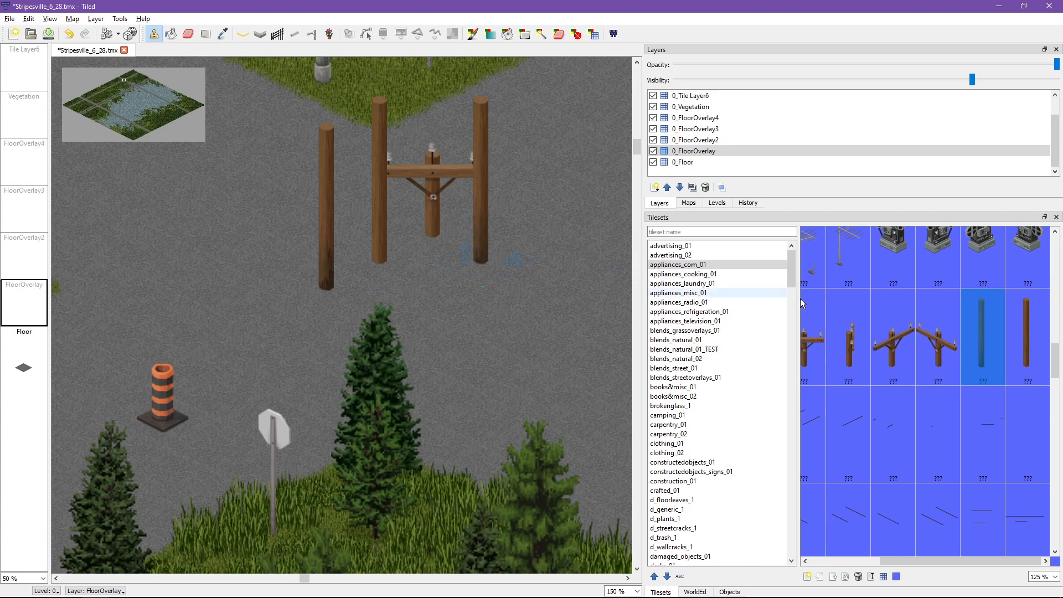
click(1027, 332)
click(537, 227)
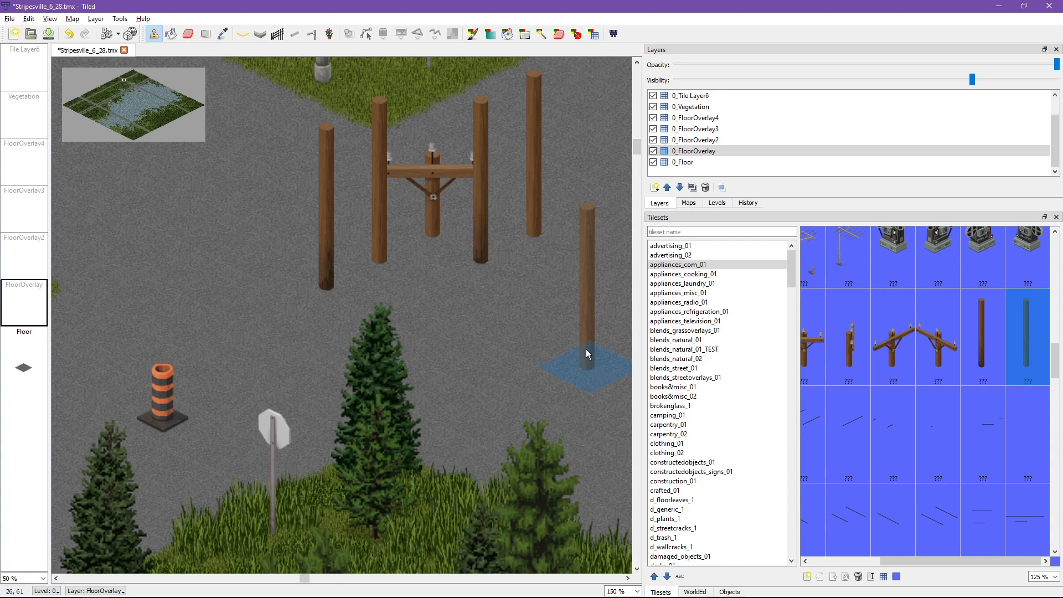
click(966, 346)
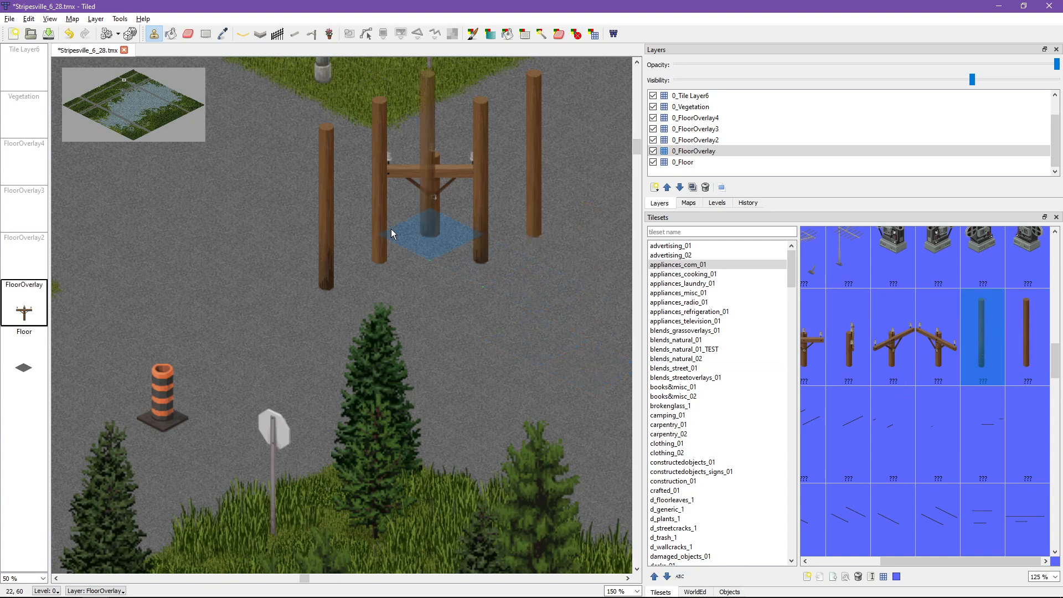
click(282, 295)
Step: Examine the bases of the stamped utility poles up close and compare their positions with the surrounding road junction objects
scroll(440, 329, up, 2)
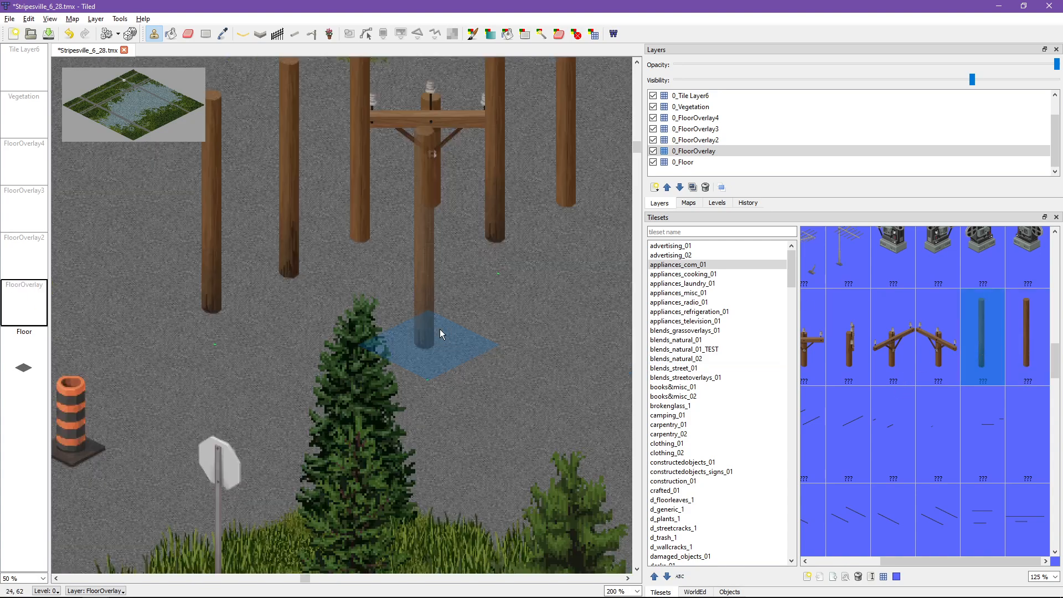
middle_drag(280, 314, 484, 328)
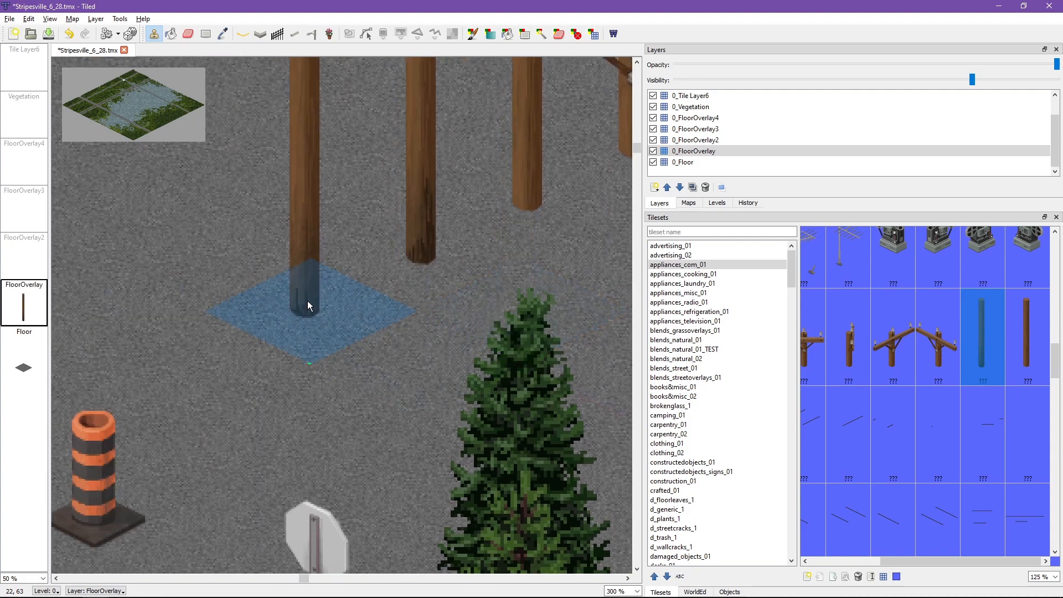
middle_drag(307, 304, 278, 344)
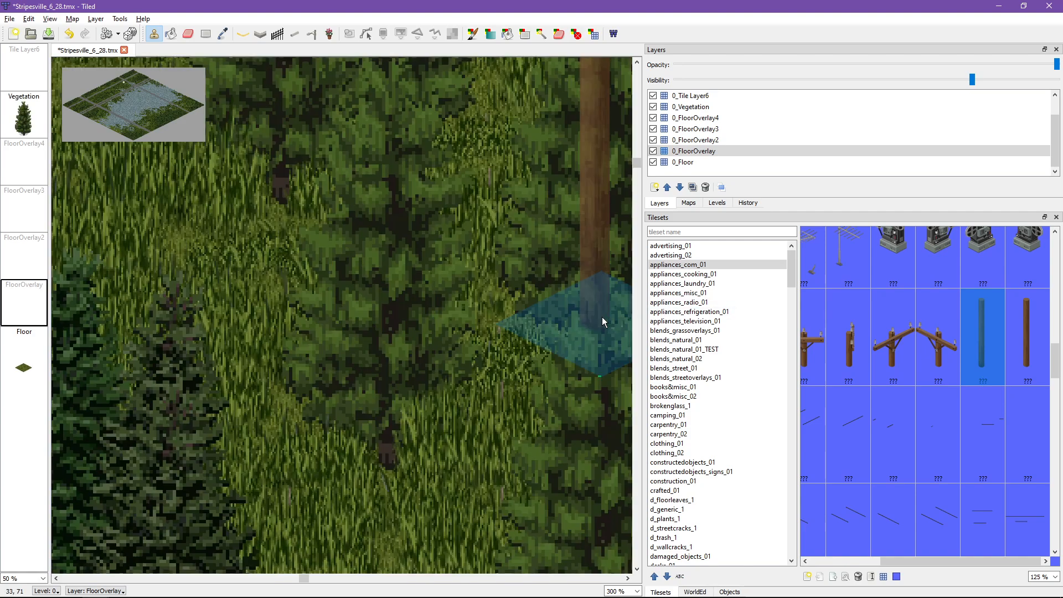
middle_drag(494, 327, 377, 329)
scroll(377, 328, down, 1)
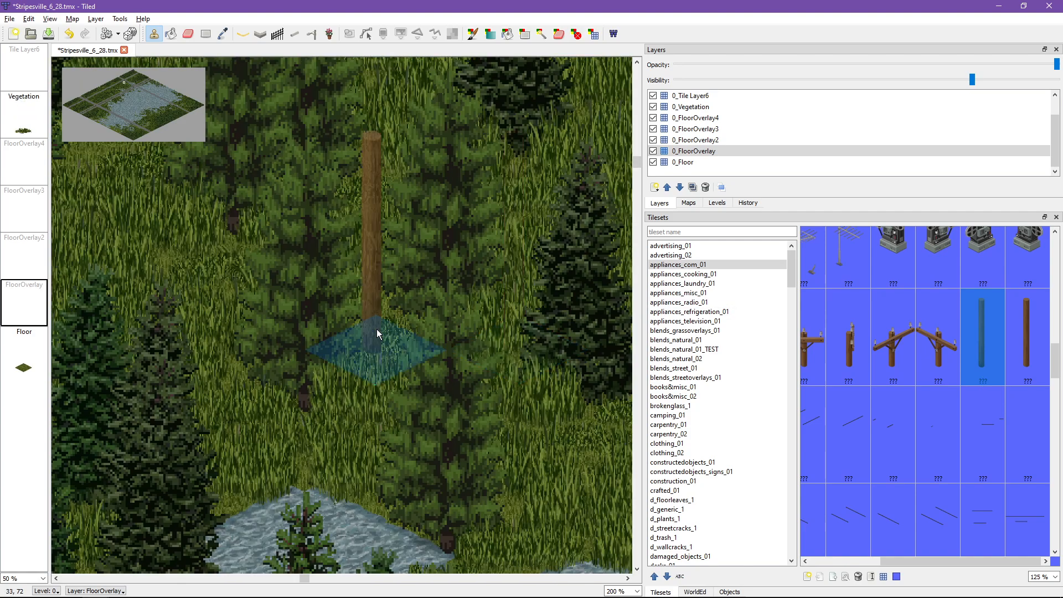
scroll(296, 266, down, 1)
scroll(332, 248, down, 1)
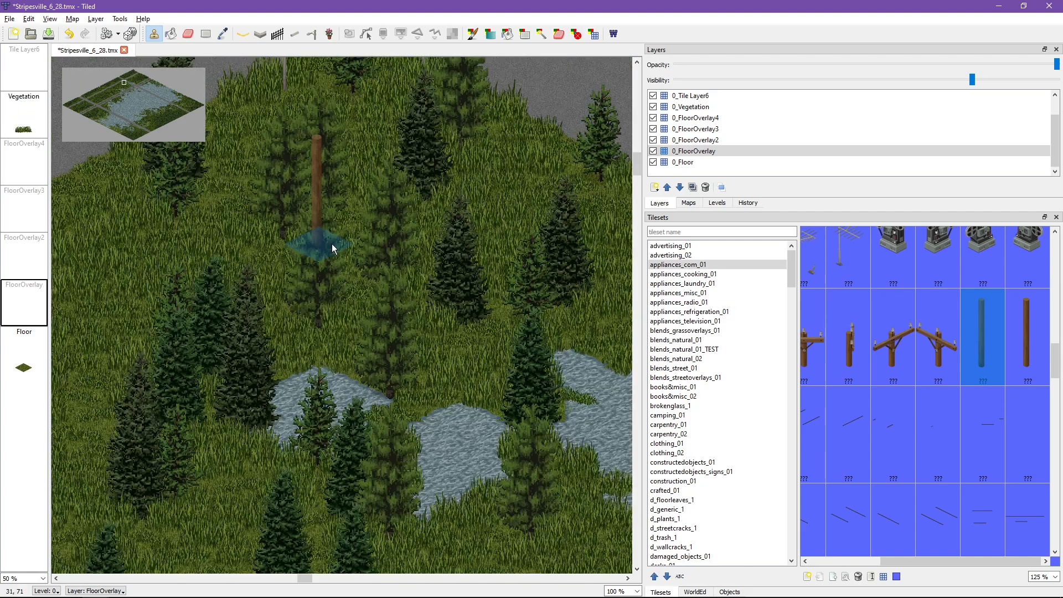
scroll(332, 247, down, 1)
middle_drag(519, 443, 527, 590)
middle_drag(439, 63, 450, 249)
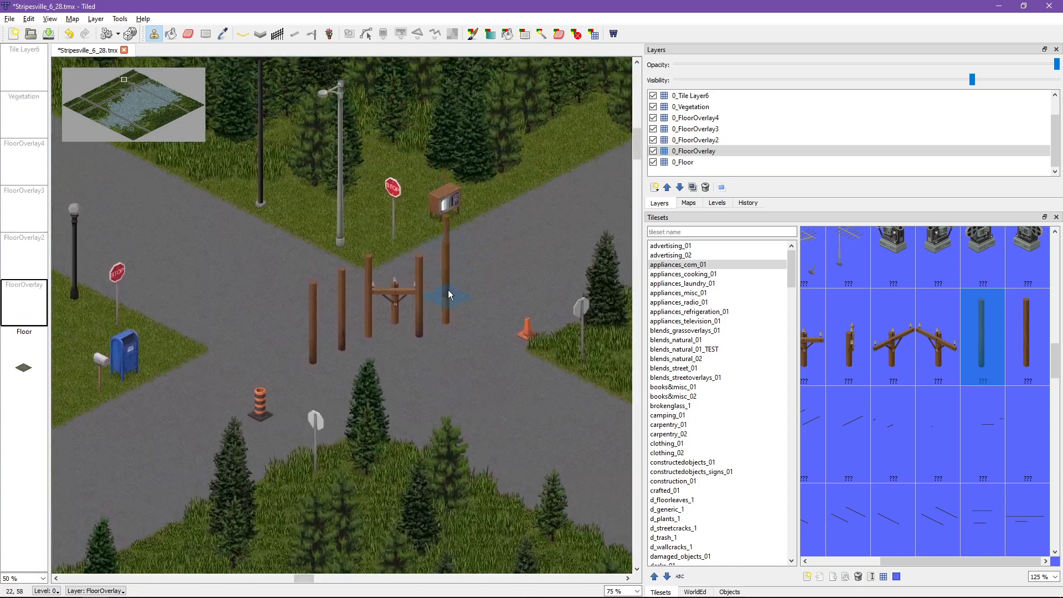
scroll(448, 290, up, 1)
scroll(382, 260, up, 1)
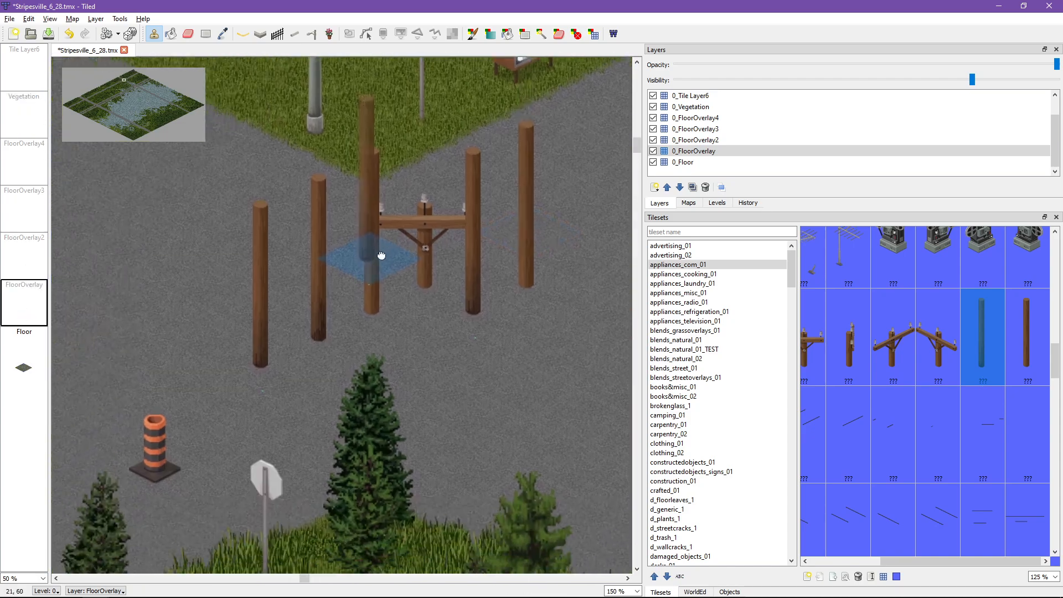
Step: Try the second pole base variant in place of the first base and undo it to compare their offsets within the tile
click(267, 195)
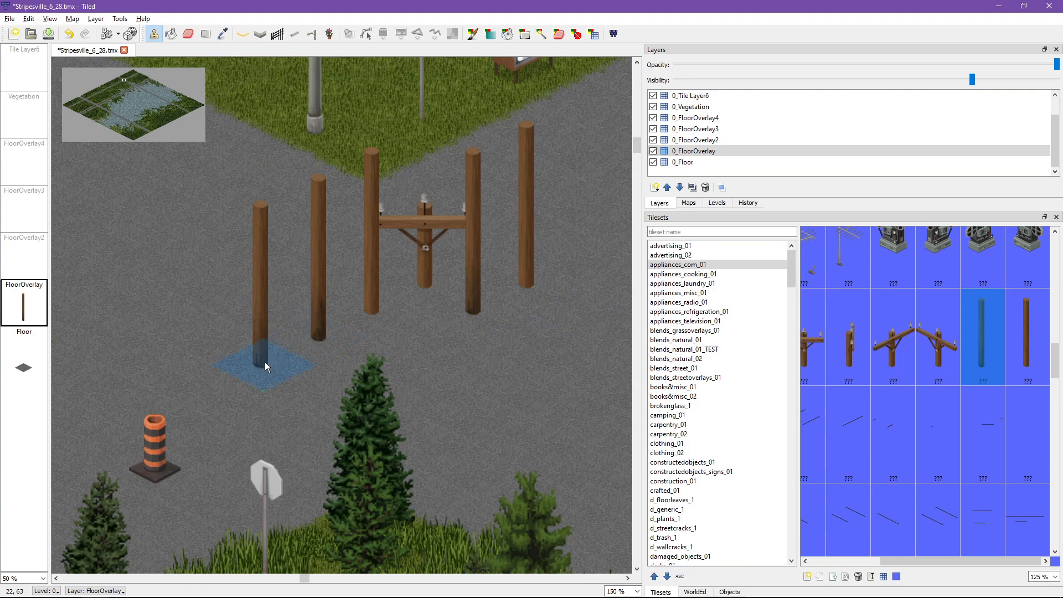
click(323, 334)
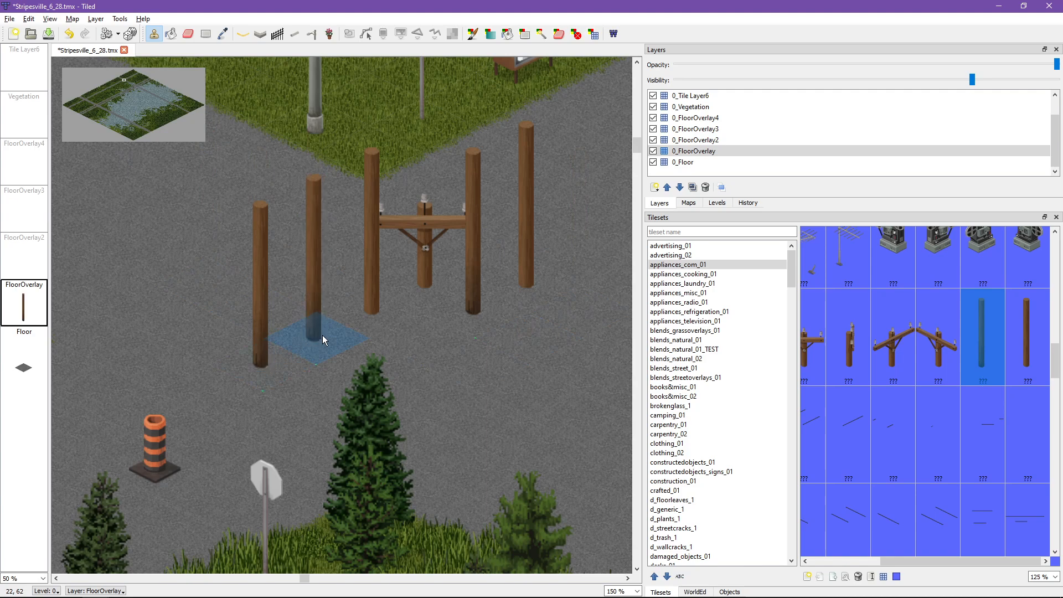
key(ctrl+z)
click(323, 334)
key(ctrl+z)
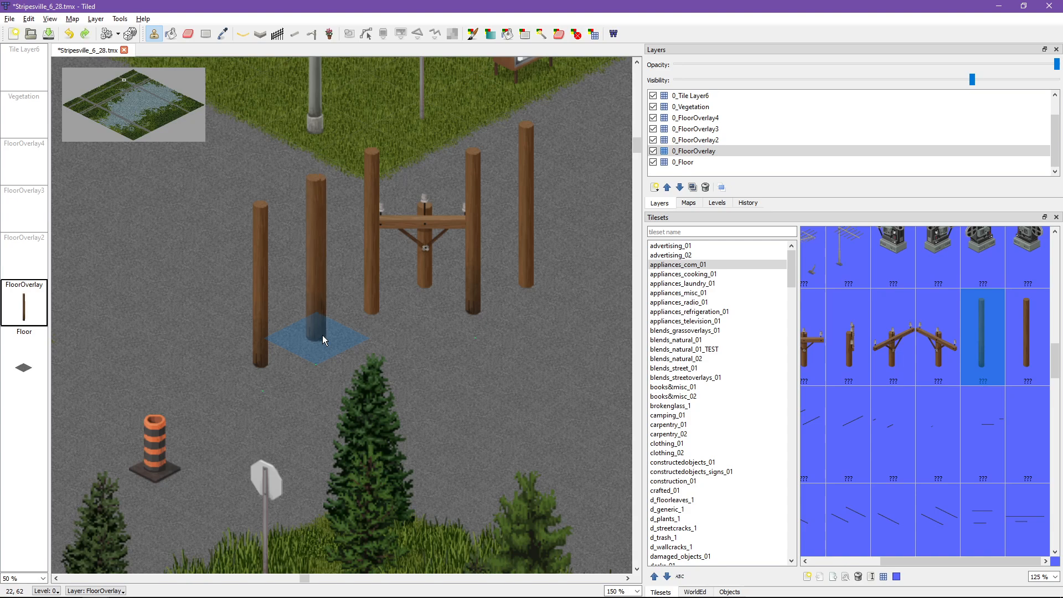
Step: Undo all the utility pole stamps in the road junction
key(ctrl+z)
key(ctrl+z)
key(ctrl+z)
key(ctrl+z)
key(ctrl+z)
key(ctrl+z)
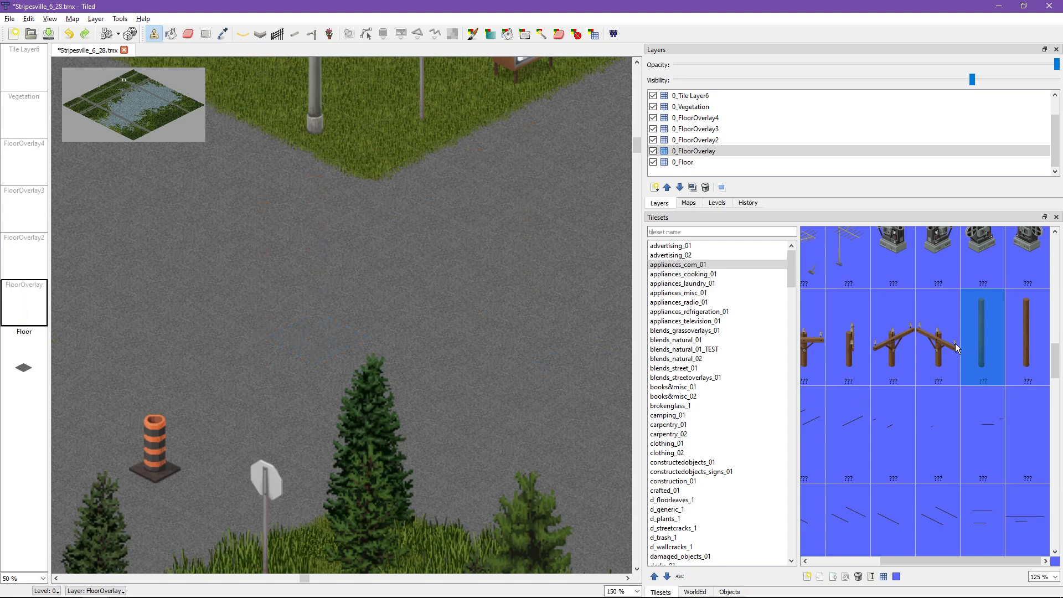
Step: Stamp the two wooden pole base variants from appliances_com_01 on adjacent tiles near the grass corner of the junction
click(396, 265)
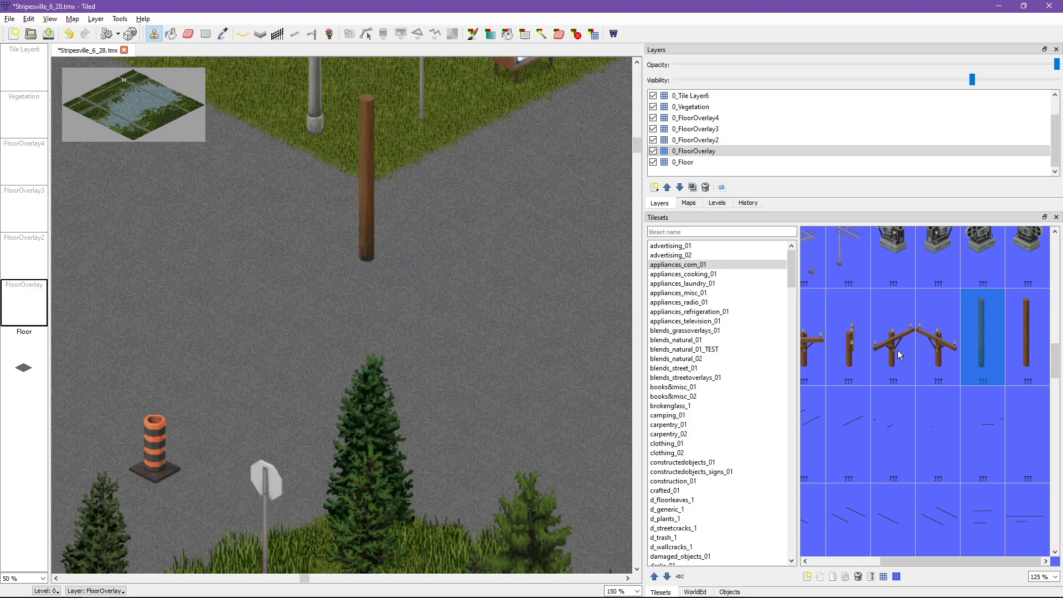
drag(892, 563, 820, 560)
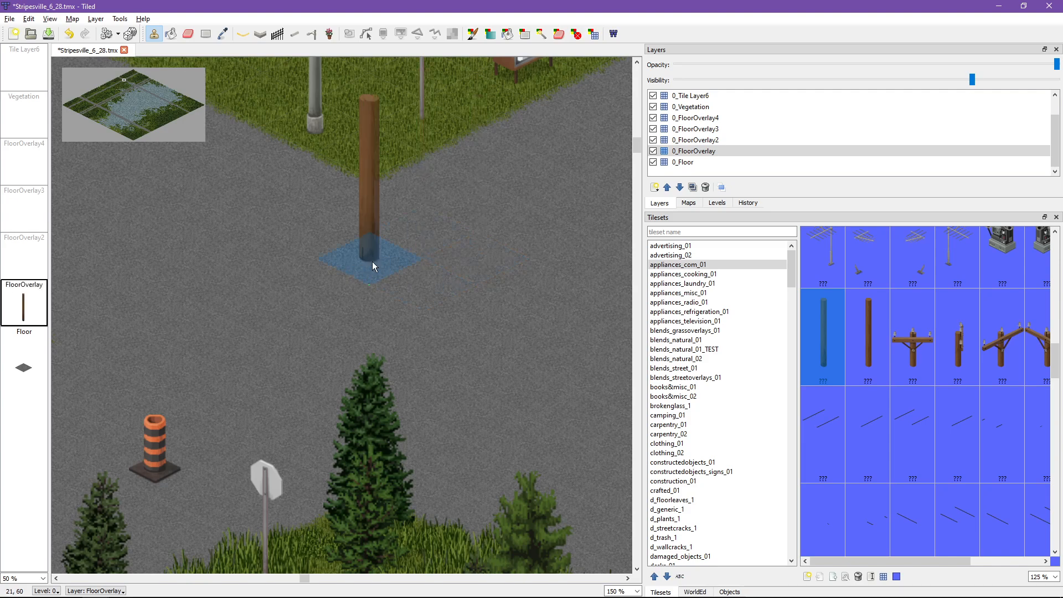
click(417, 242)
Step: Preview the straight, side-facing and diagonal crossarm pole tops over the two pole bases to compare their alignment
click(922, 380)
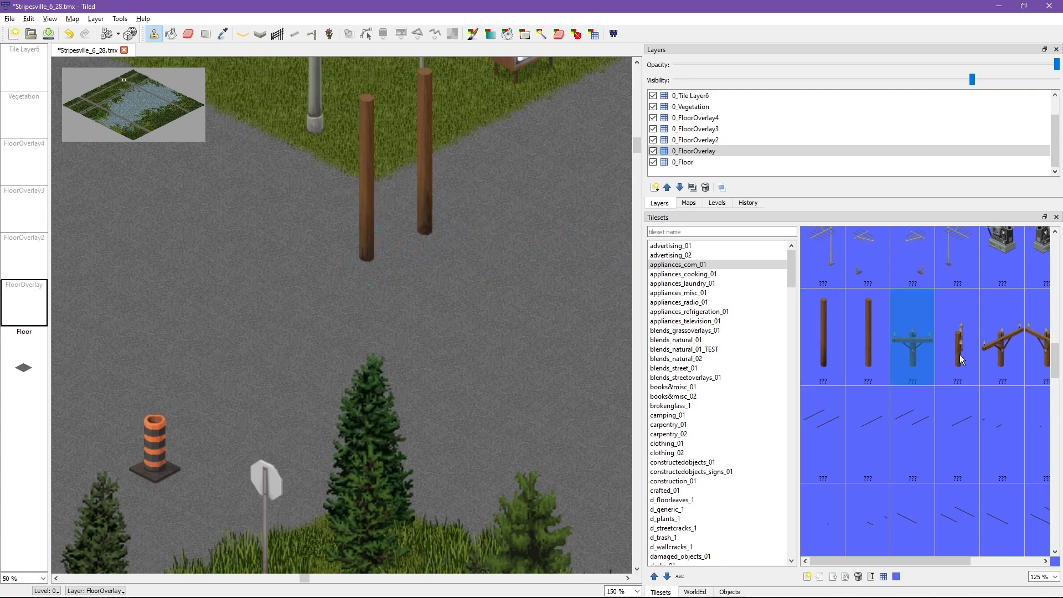
click(1002, 338)
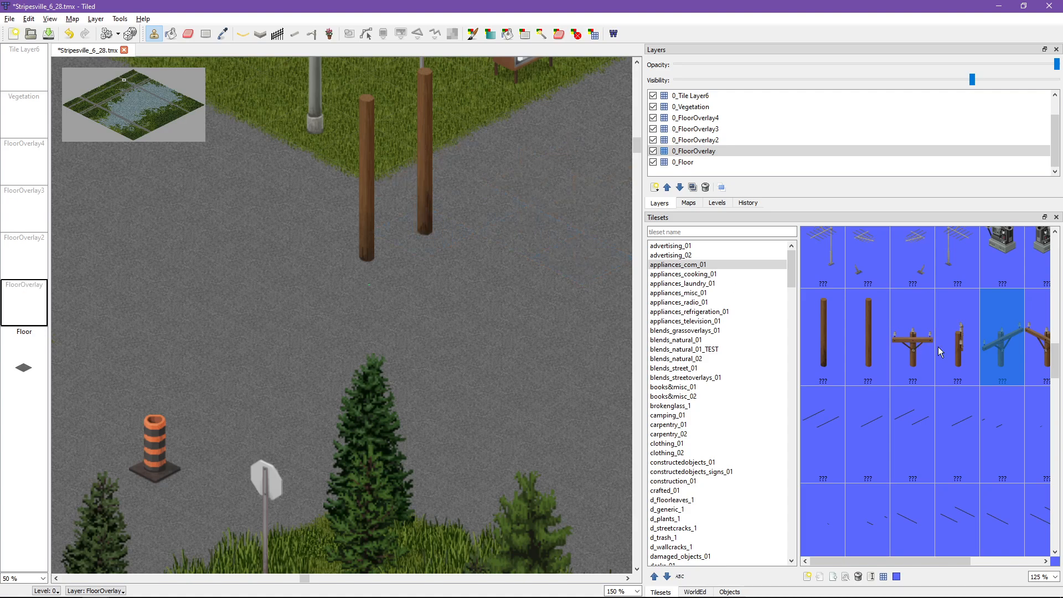
click(957, 349)
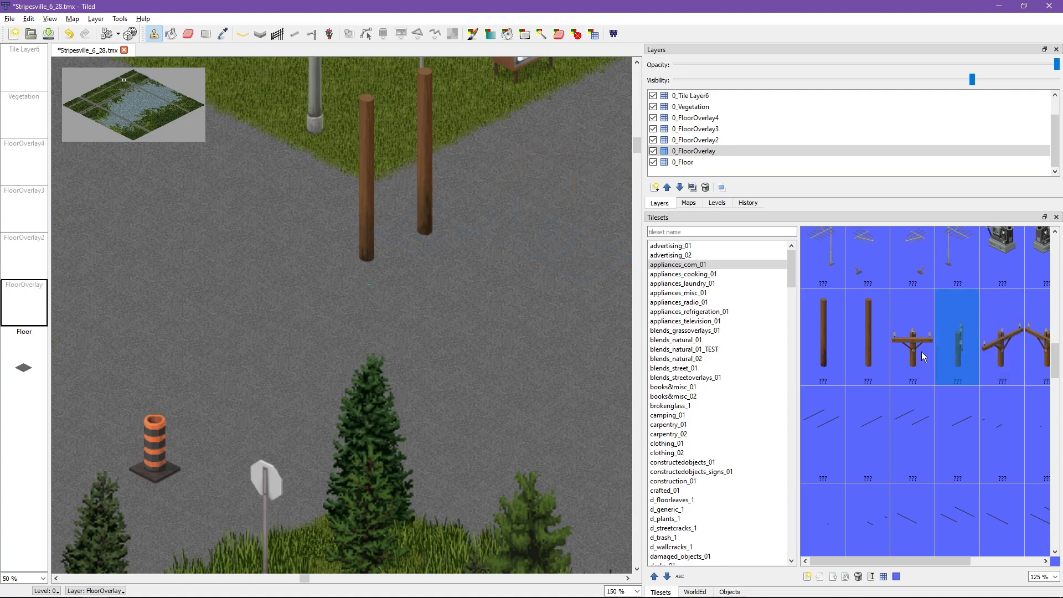
click(1002, 340)
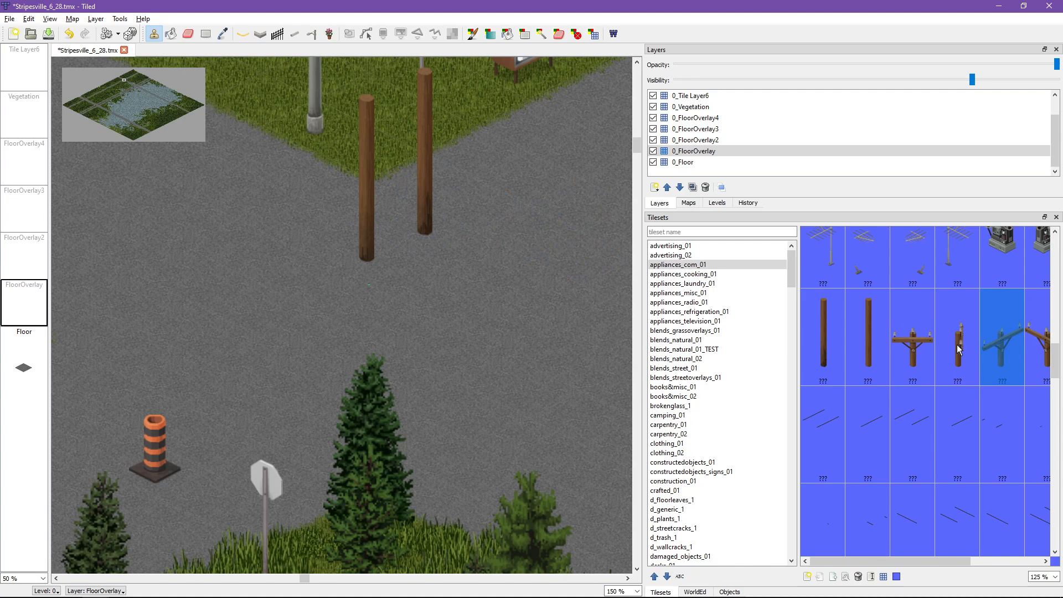
click(961, 346)
click(922, 350)
click(416, 216)
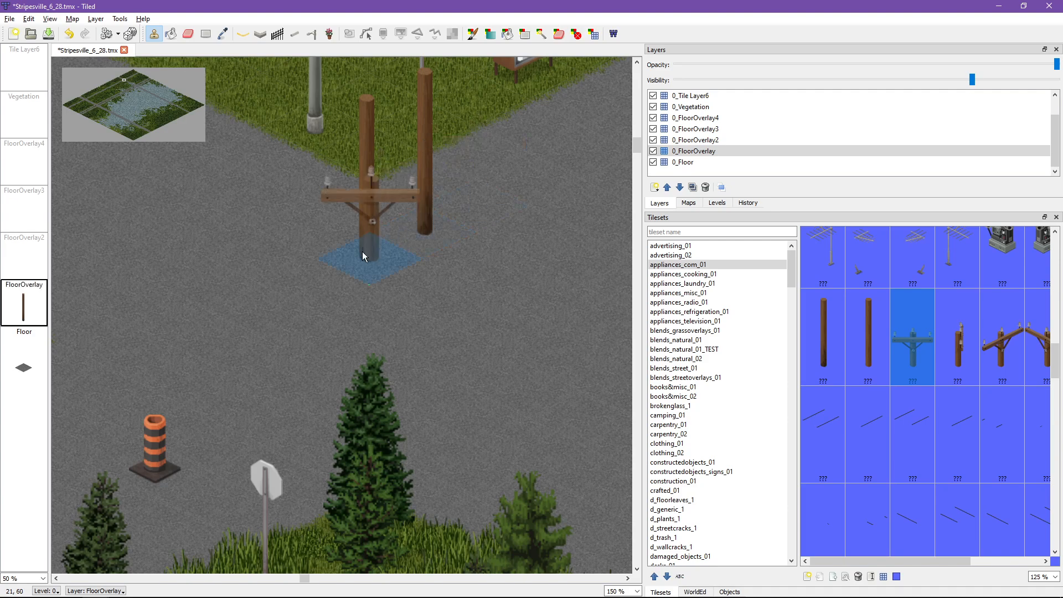
click(960, 340)
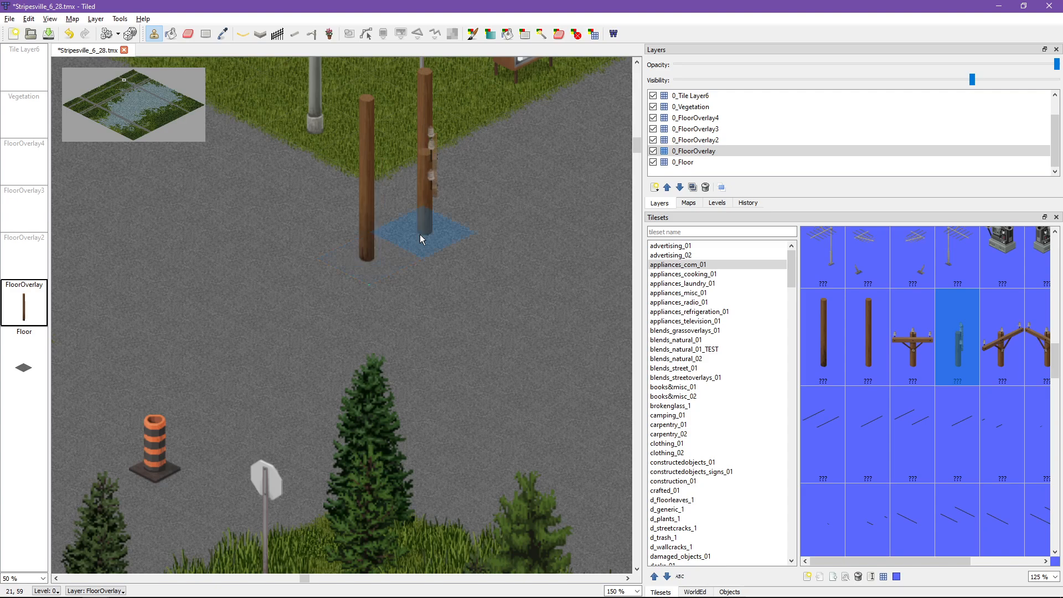
click(1008, 344)
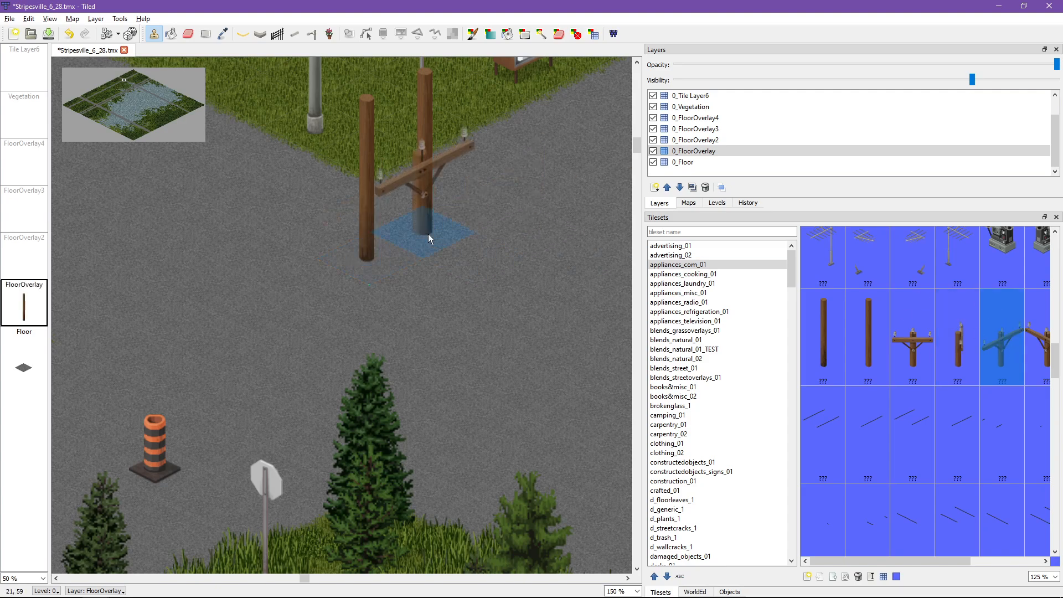
click(1048, 331)
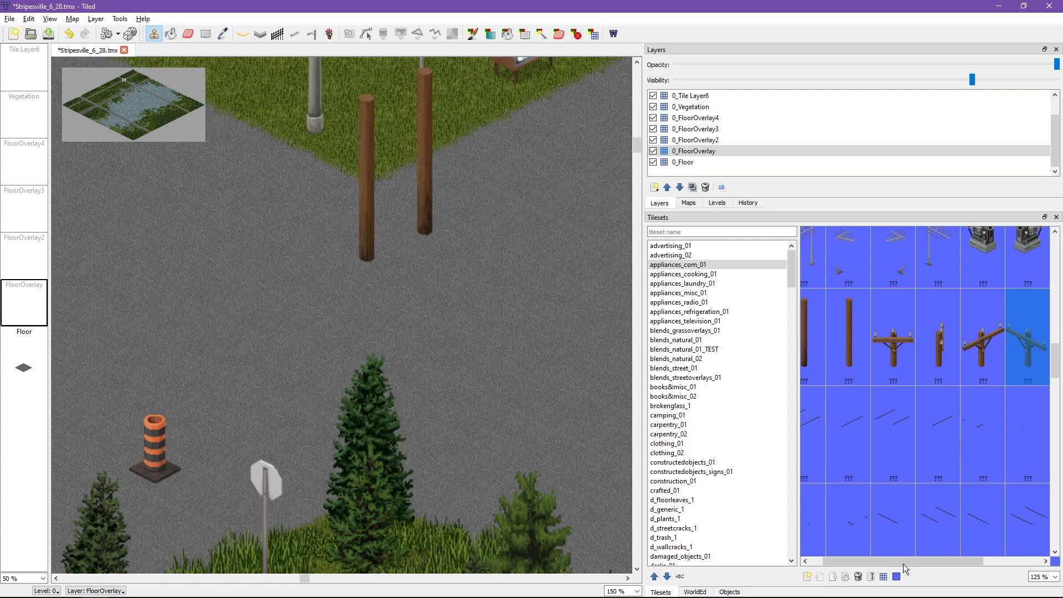
drag(896, 563, 1005, 561)
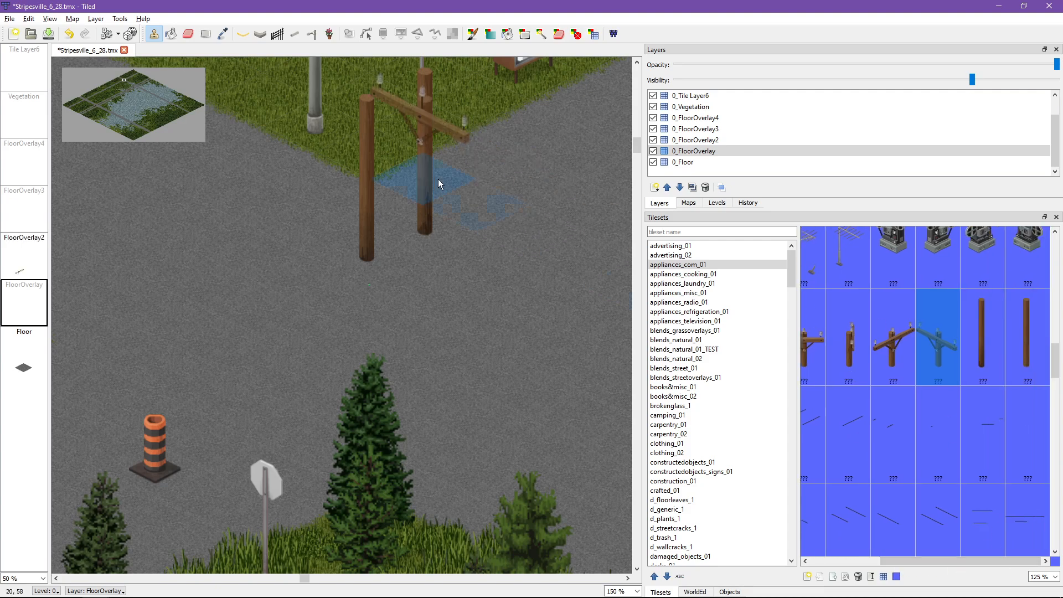
Step: Stamp the two plain wooden pole segments on either side of the two pole bases in the road junction
click(1033, 331)
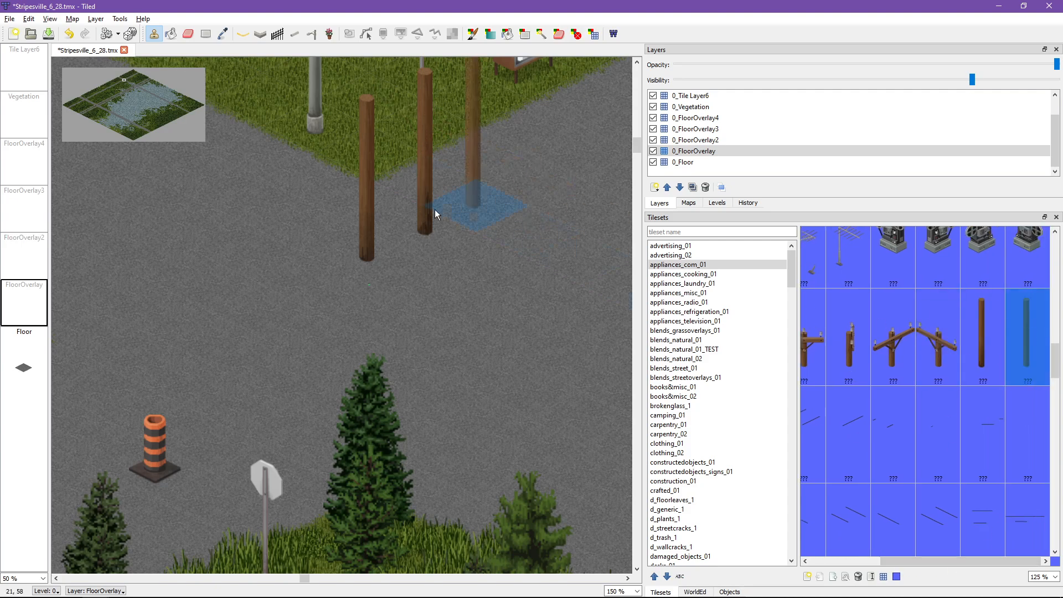
click(477, 250)
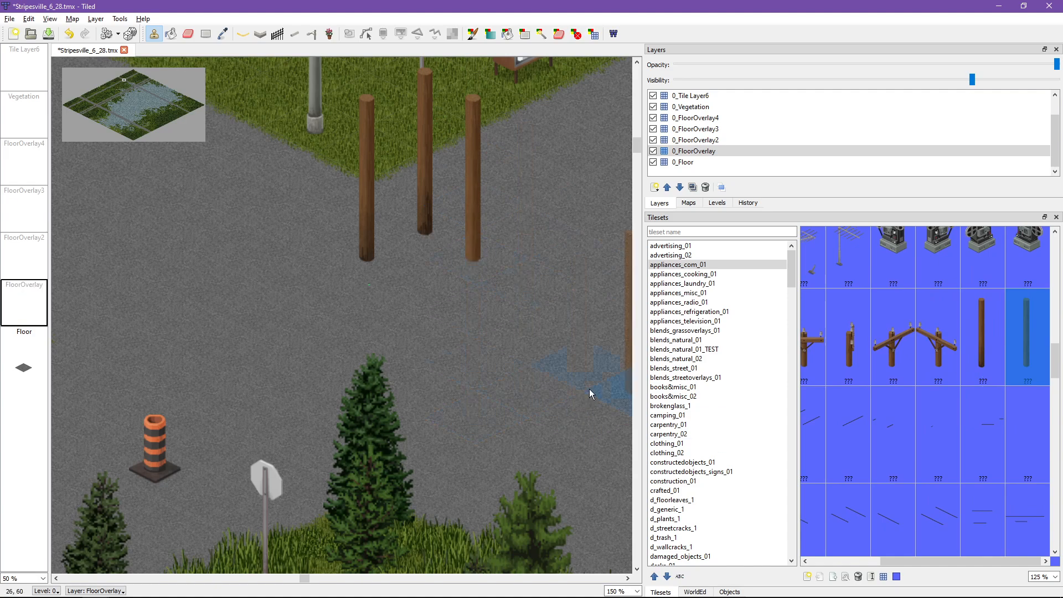
drag(908, 562, 815, 559)
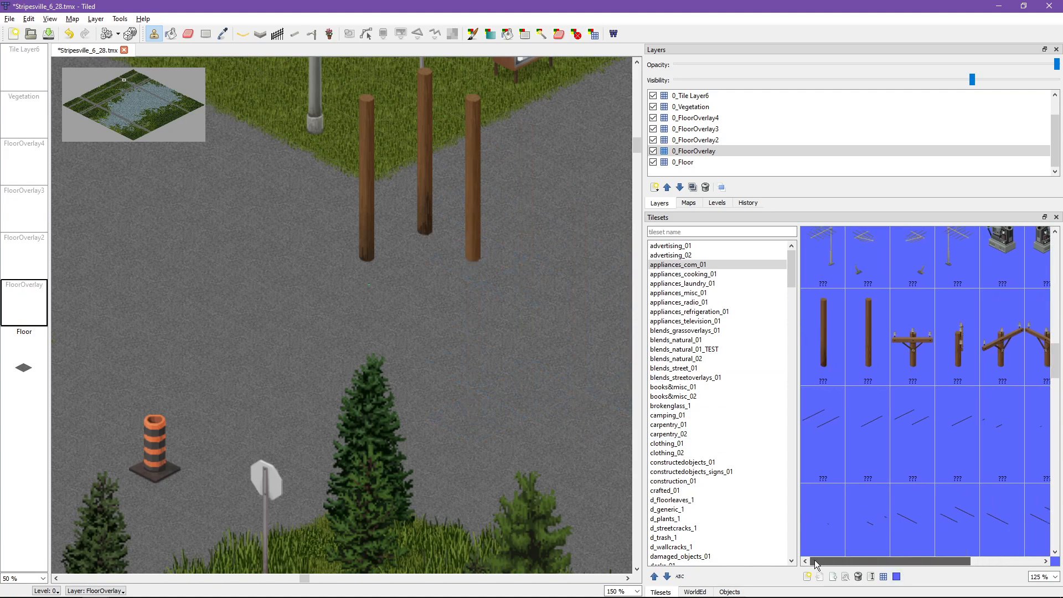
click(879, 355)
click(318, 274)
middle_drag(486, 314, 510, 360)
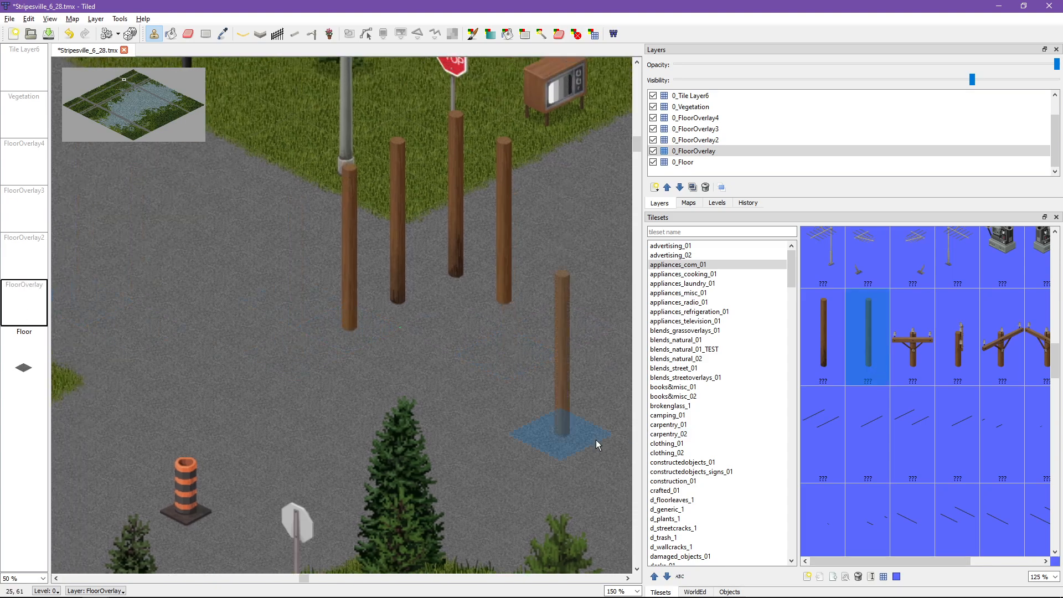
Step: Switch to the 1_Floor layer on level 1 and highlight the current level around the utility poles
key(Page_Up)
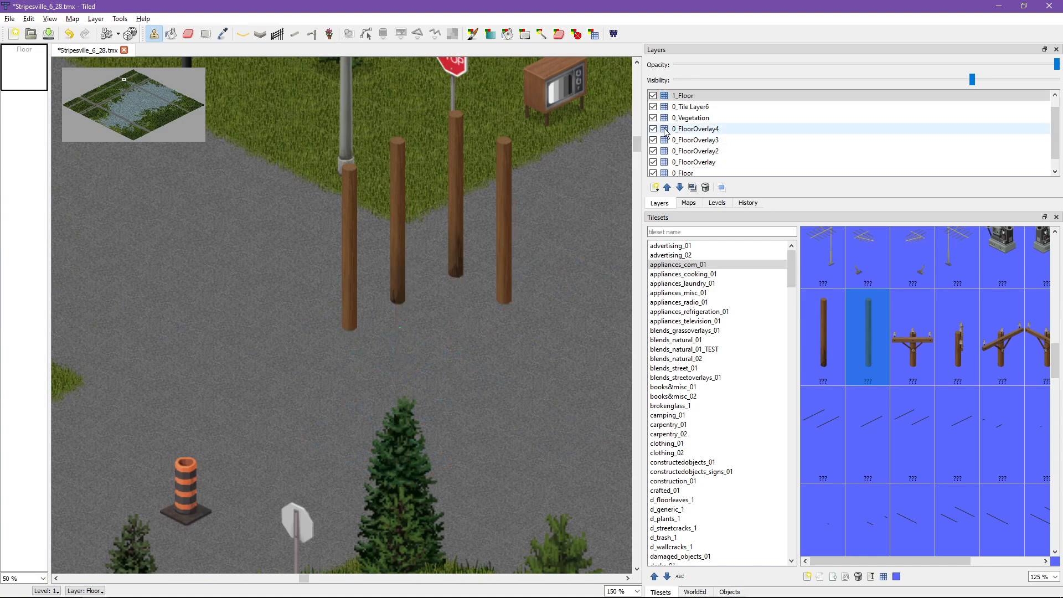
key(h)
middle_drag(266, 229, 254, 316)
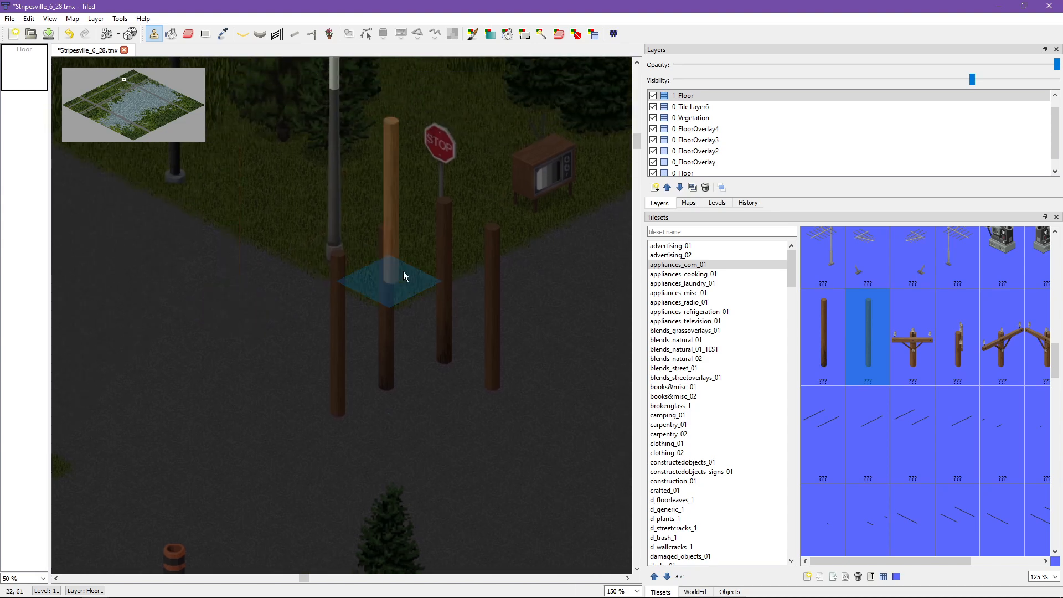
Step: Stamp the straight, side-facing and first diagonal crossarm tops onto the rear, leftmost and second wooden poles on level 1
click(894, 347)
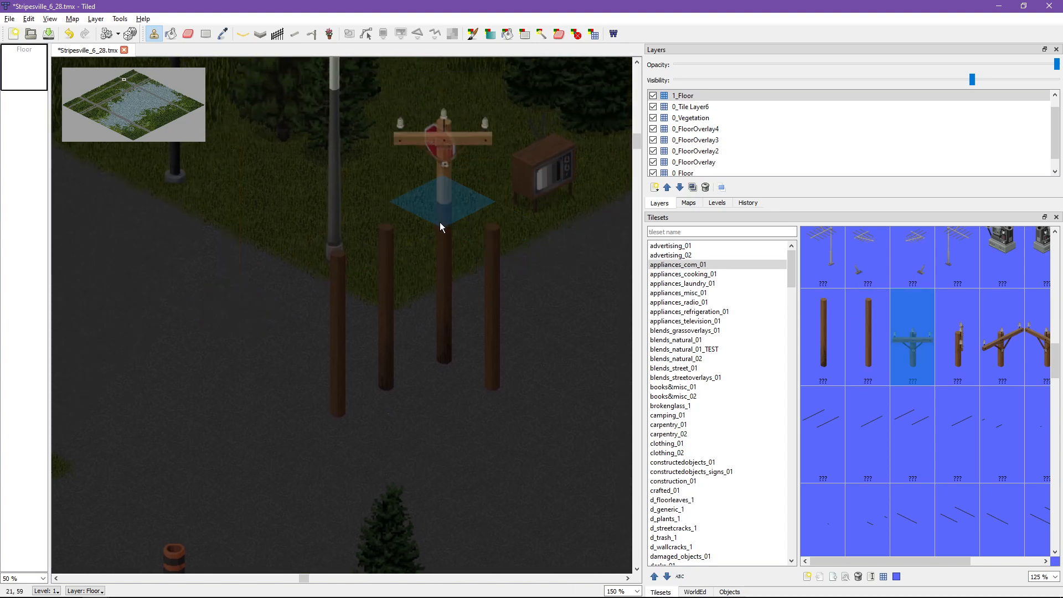
click(454, 217)
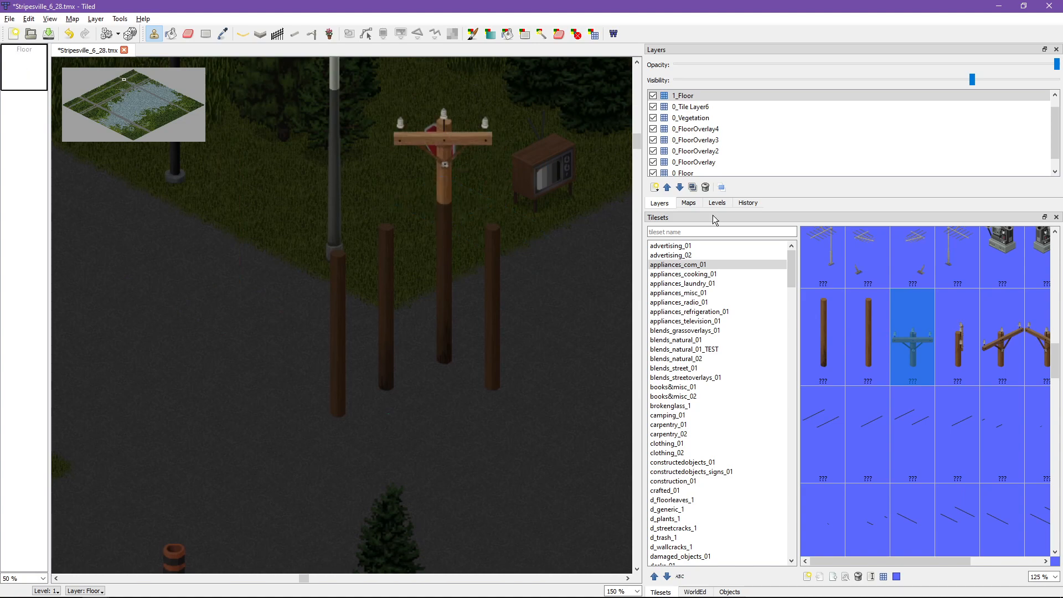
click(945, 343)
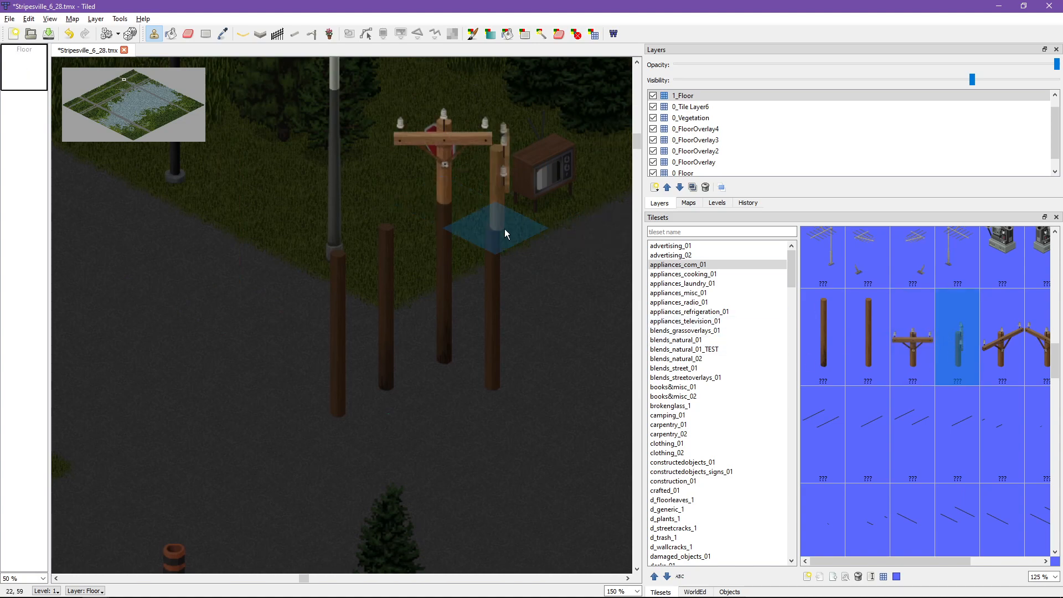
click(332, 257)
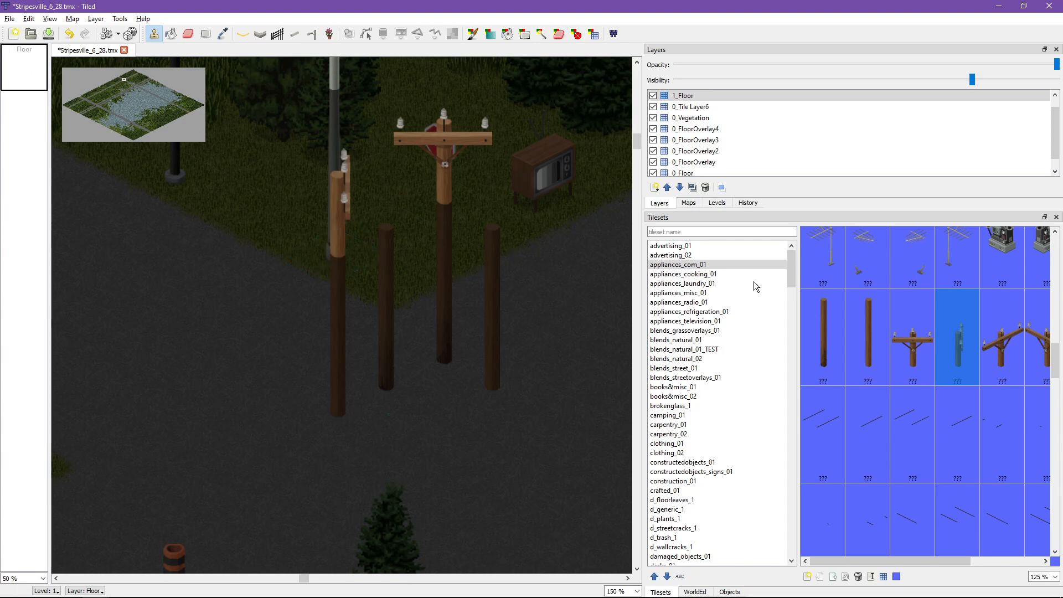
click(998, 350)
click(394, 244)
Step: Try the opposite diagonal crossarm on the rightmost pole, undo it, and stamp the first diagonal variant there instead
click(1038, 349)
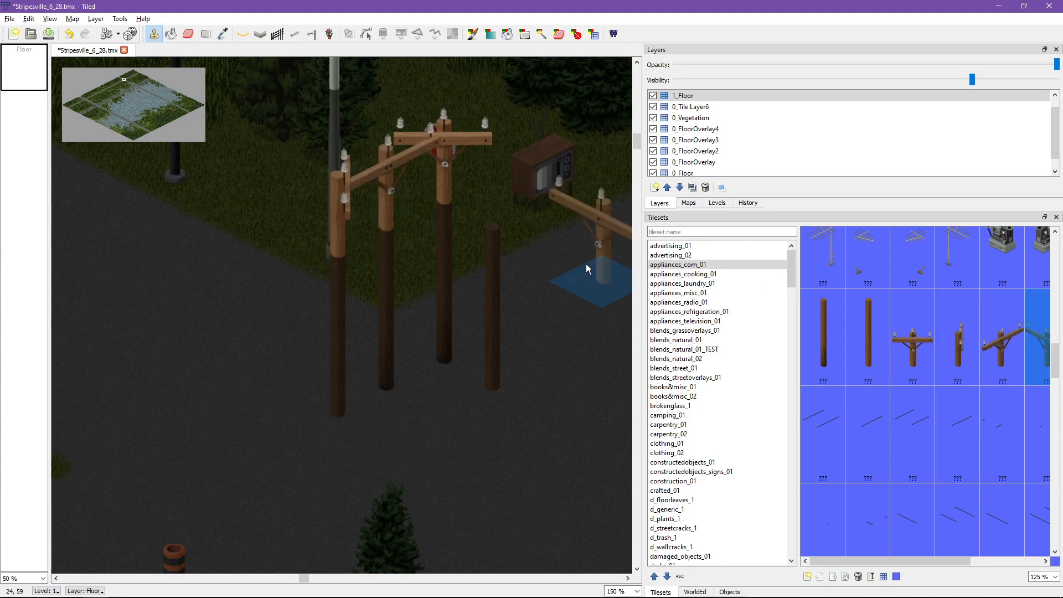
click(494, 229)
key(ctrl+z)
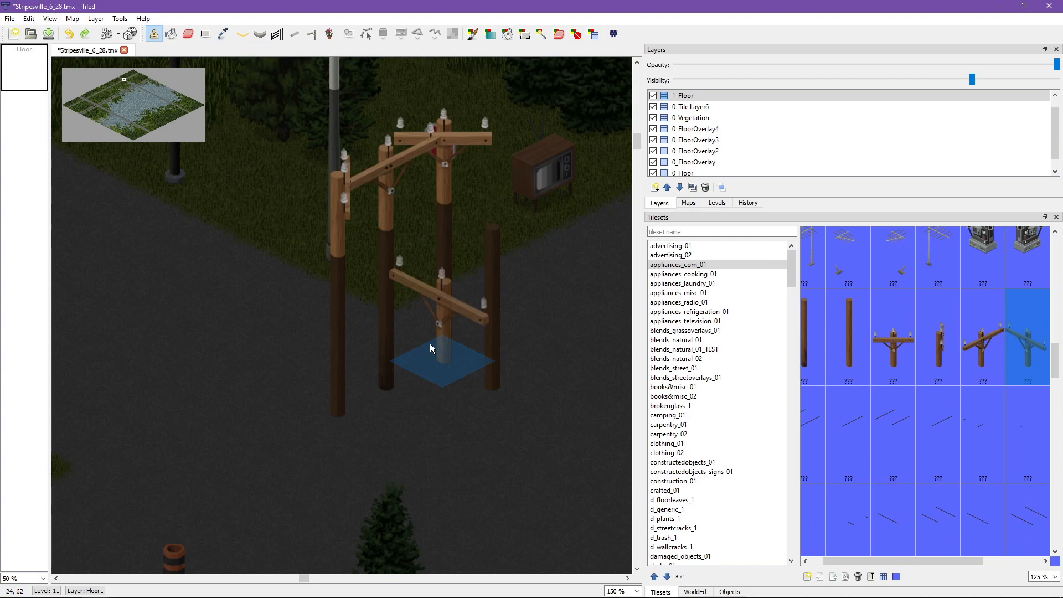
click(974, 344)
click(512, 227)
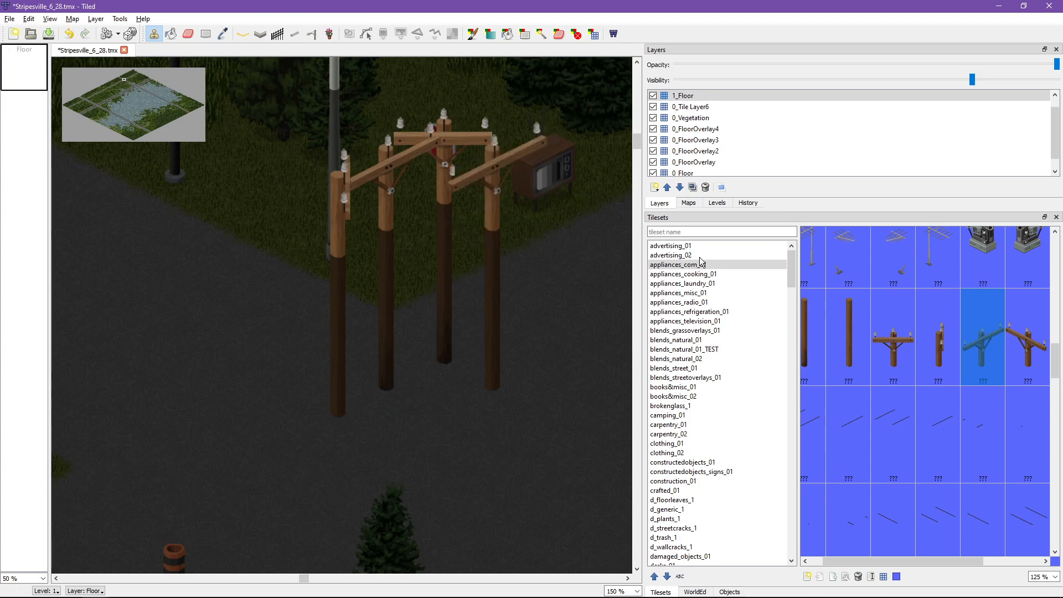
Step: Try the opposite diagonal crossarm top on the rear pole and undo the placement
drag(900, 562, 972, 563)
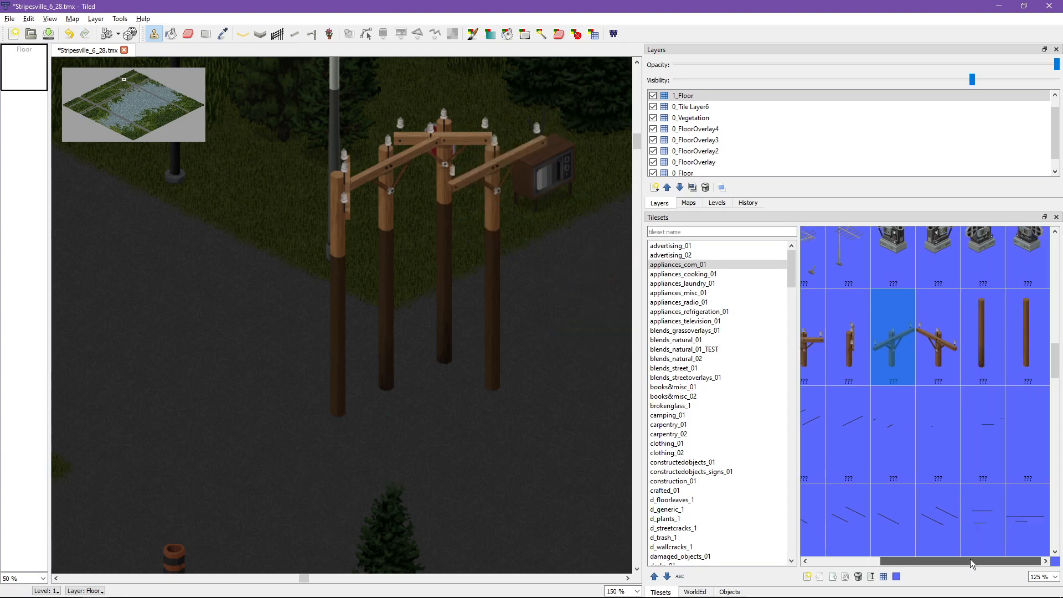
click(938, 339)
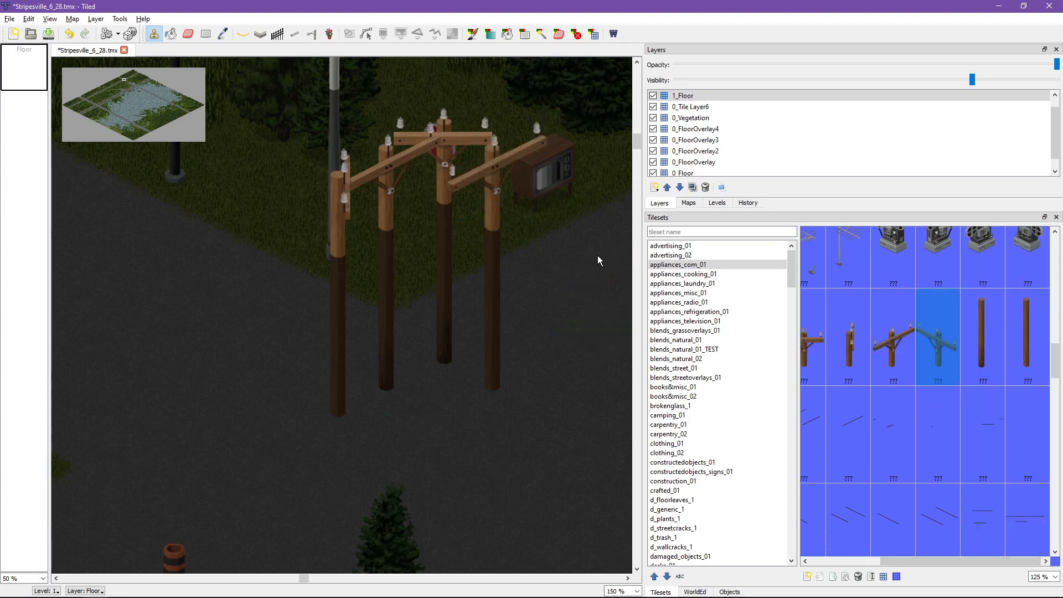
click(452, 197)
key(ctrl+z)
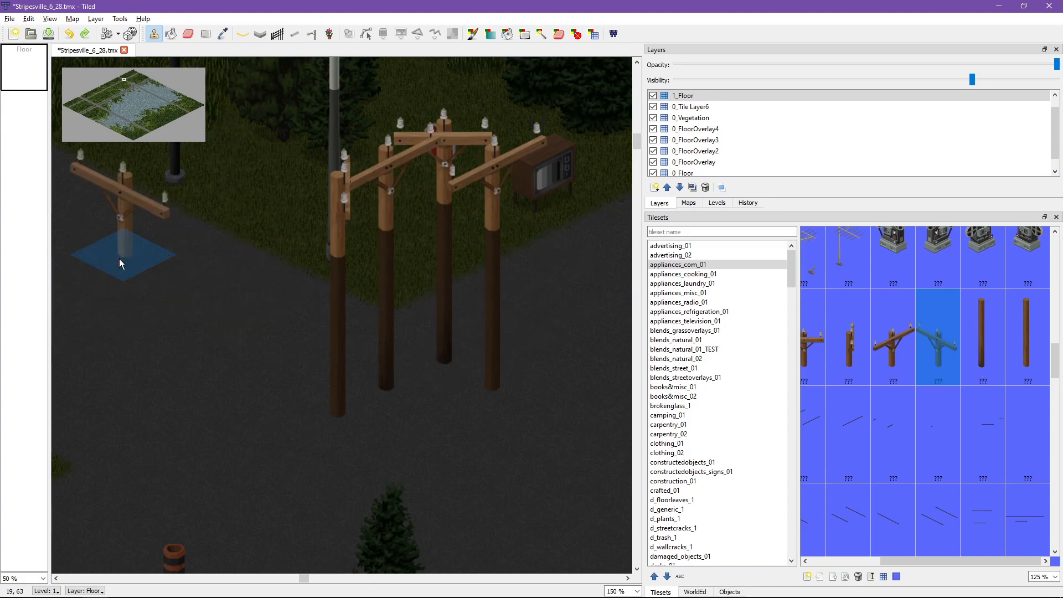
Step: Check the pole bases on level 0, and on level 1 replace the rightmost pole's crossarm with a plain pole segment
key(Page_Down)
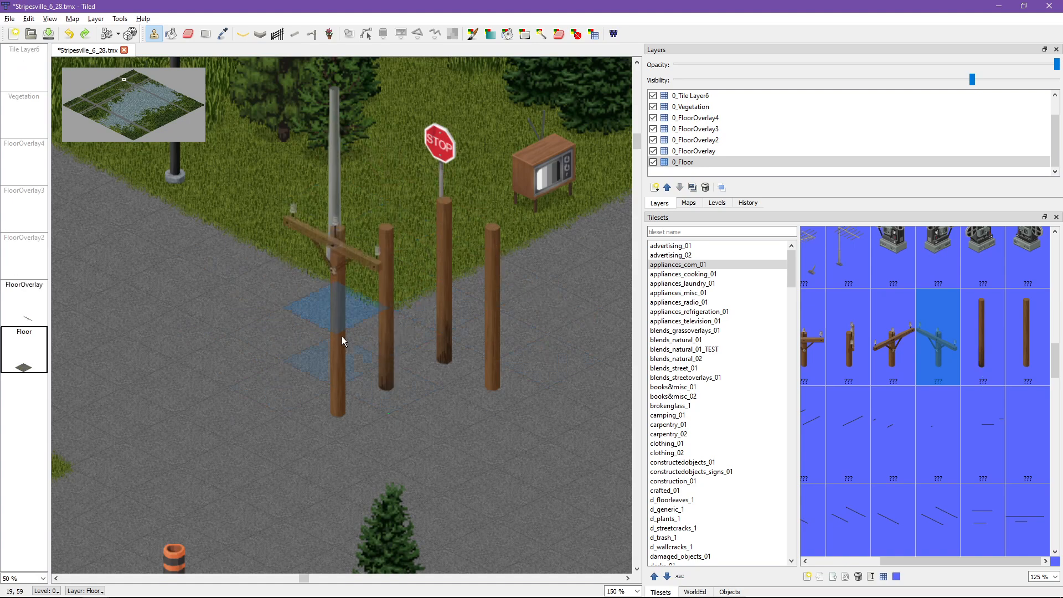
click(141, 158)
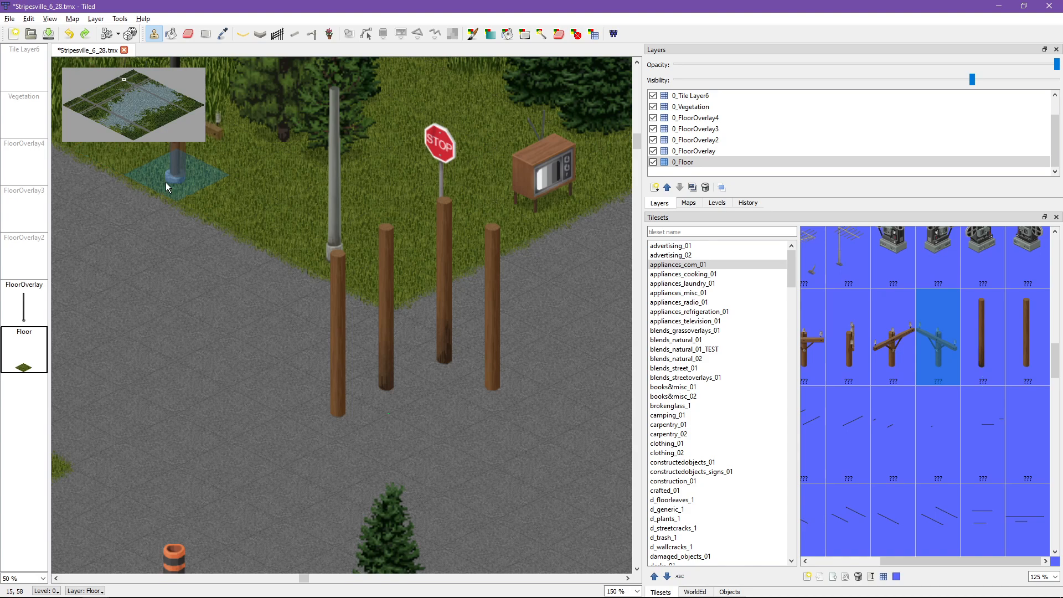
key(Page_Up)
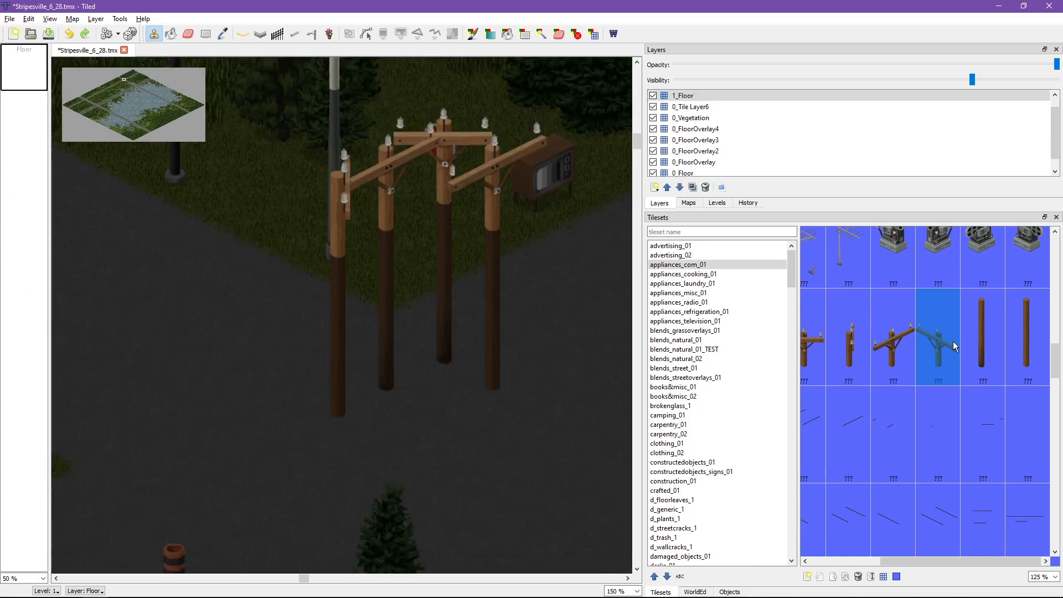
click(1019, 327)
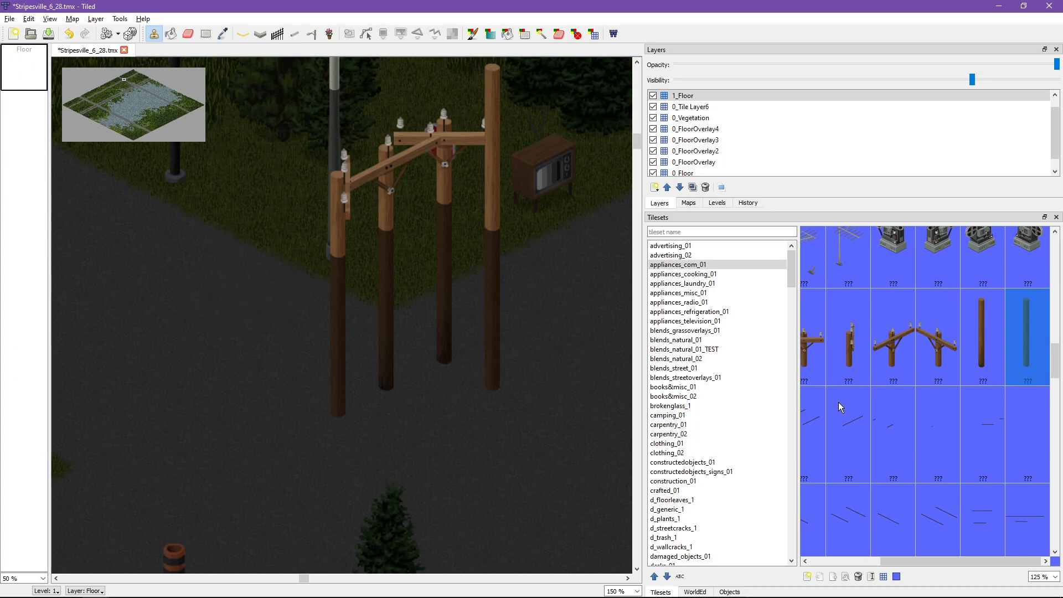
Step: Add a new tile layer above 1_Floor and name it 2_Floor
click(682, 96)
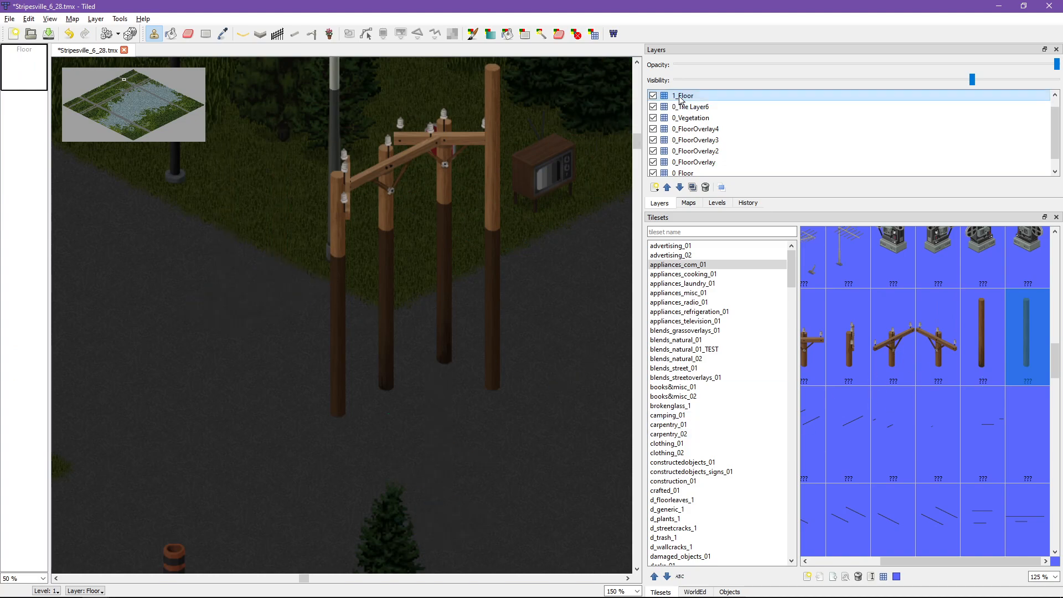
click(656, 187)
click(670, 197)
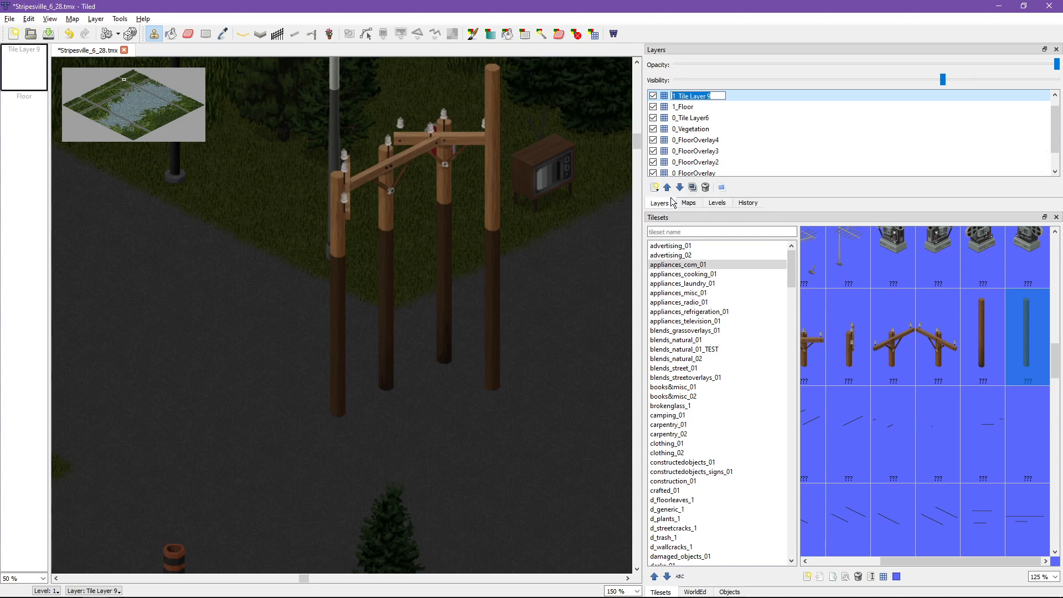
key(Home)
key(shift+Right)
text(2)
key(shift+End)
text(Floor)
key(Return)
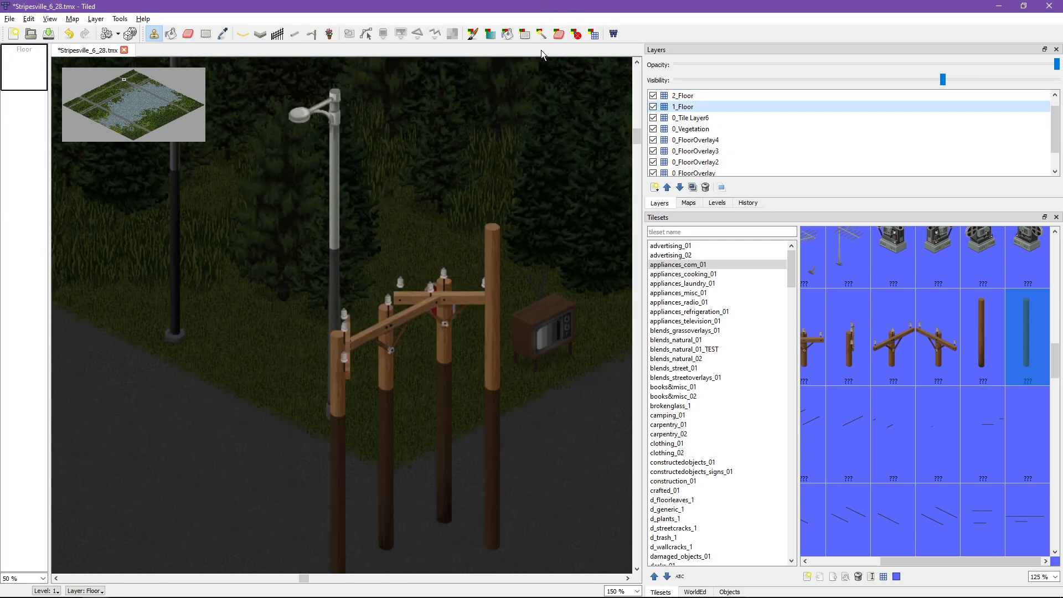
Step: On the 2_Floor layer, stamp the first diagonal crossarm top onto the extended rightmost pole
click(694, 95)
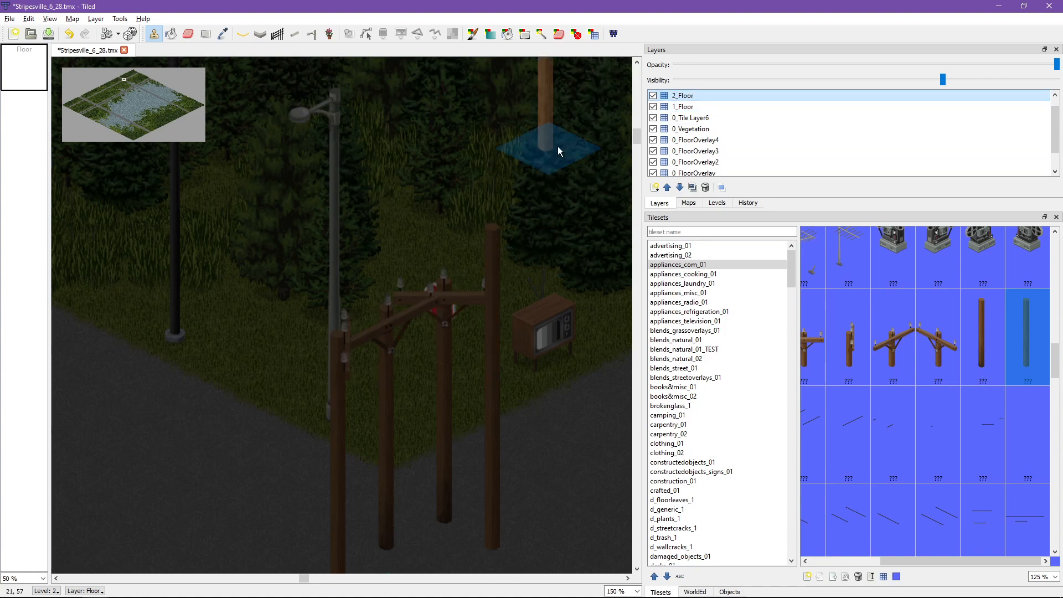
click(902, 341)
click(487, 241)
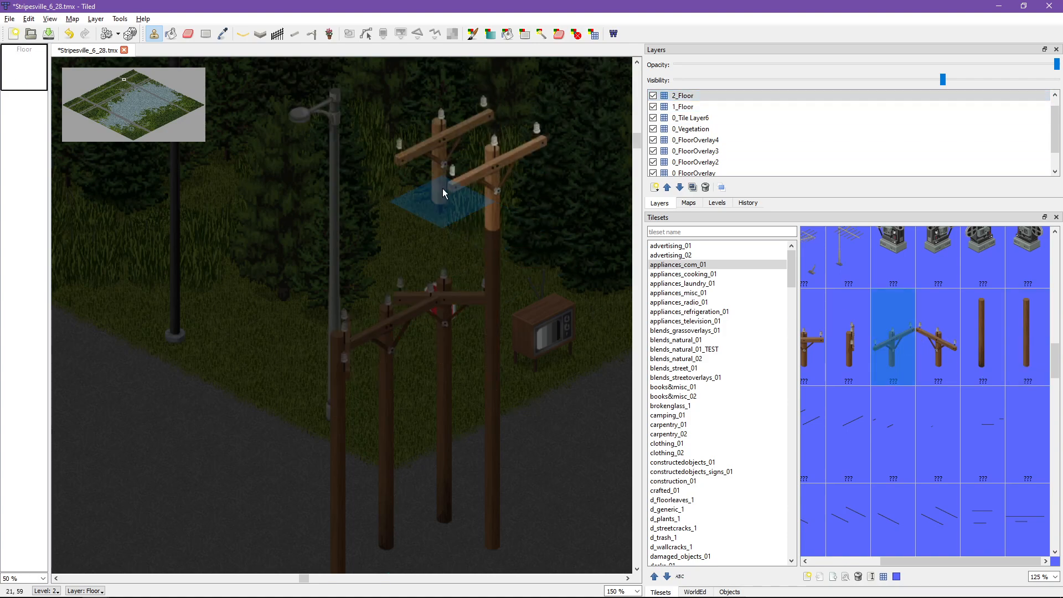
Step: Erase the crossarm tops of the three shorter poles from the 1_Floor layer
ctrl+scroll(231, 293, down, 1)
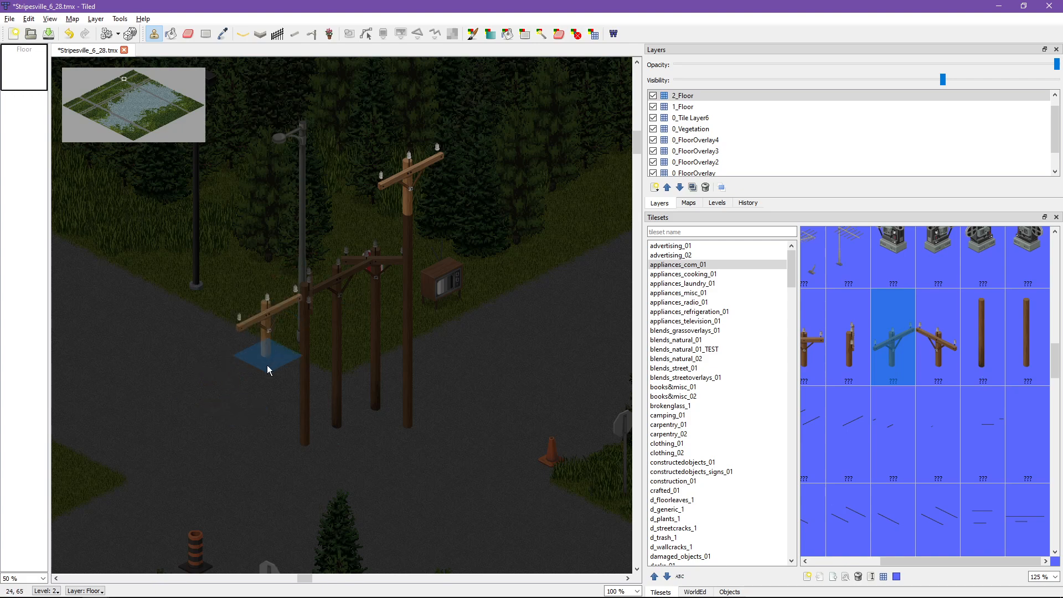
key(Page_Down)
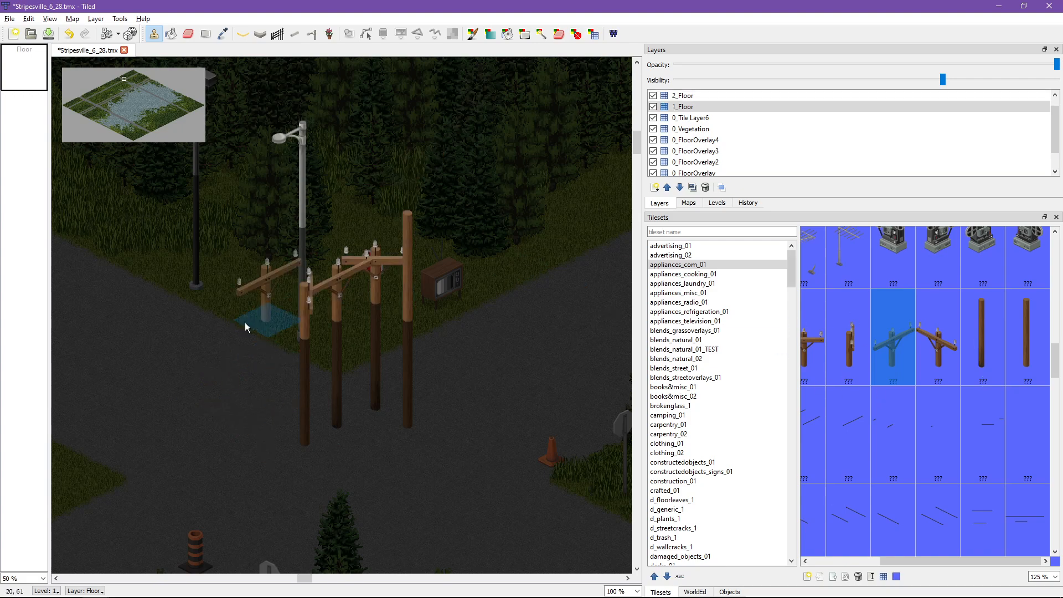
key(e)
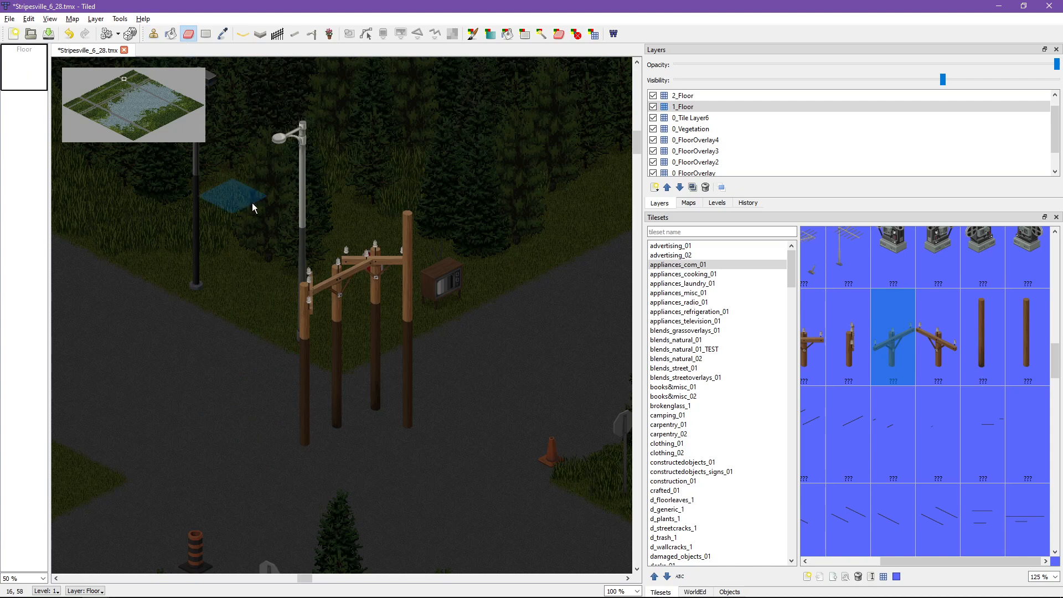
drag(291, 345, 360, 309)
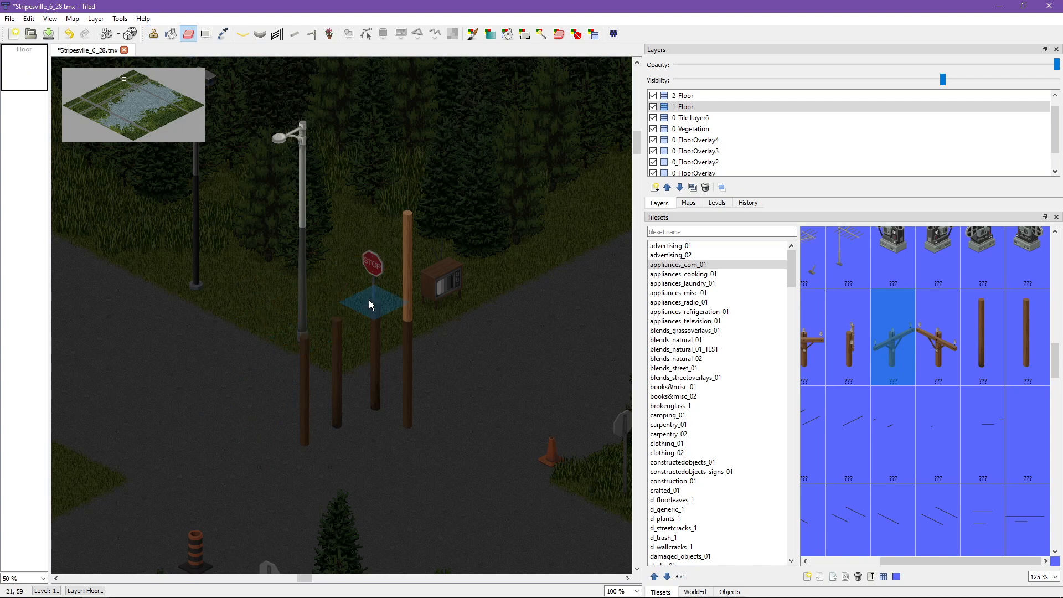
Step: Erase the bases of the three shorter poles from the 0_FloorOverlay layer
key(Page_Down)
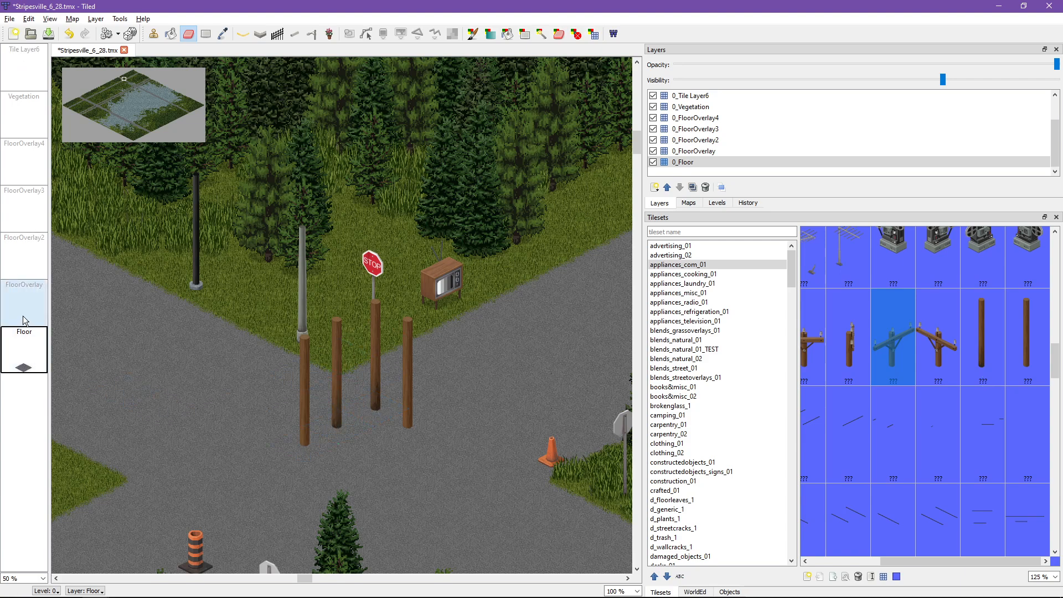
key(Page_Up)
key(Page_Down)
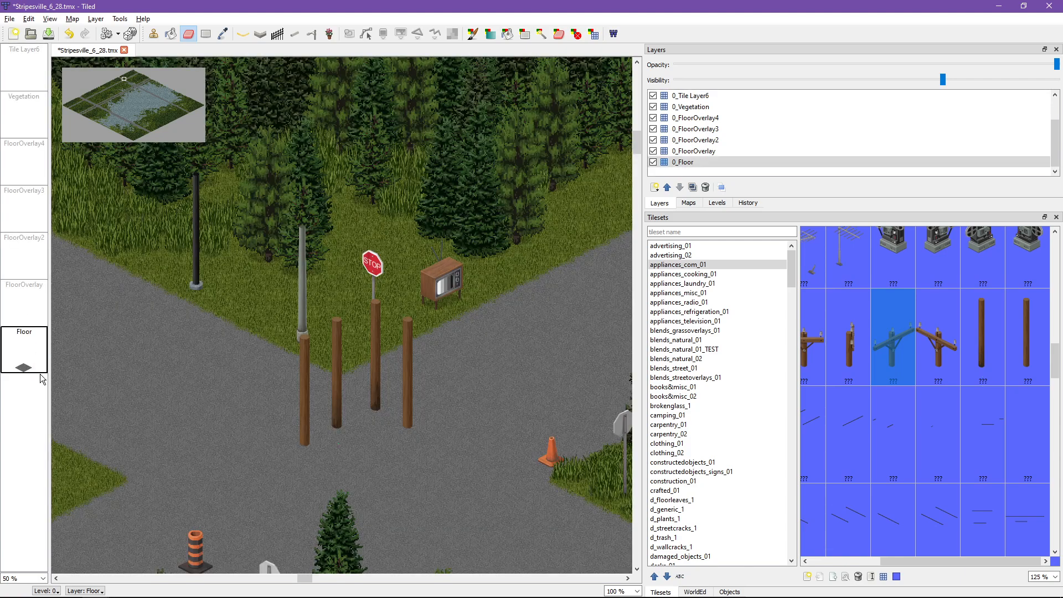
click(23, 323)
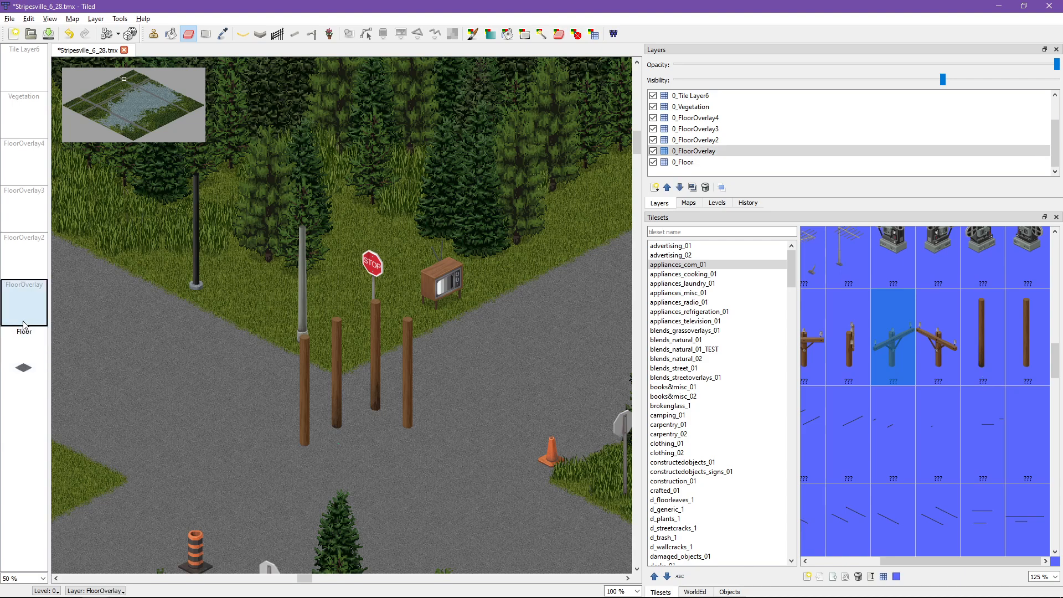
drag(306, 441, 366, 401)
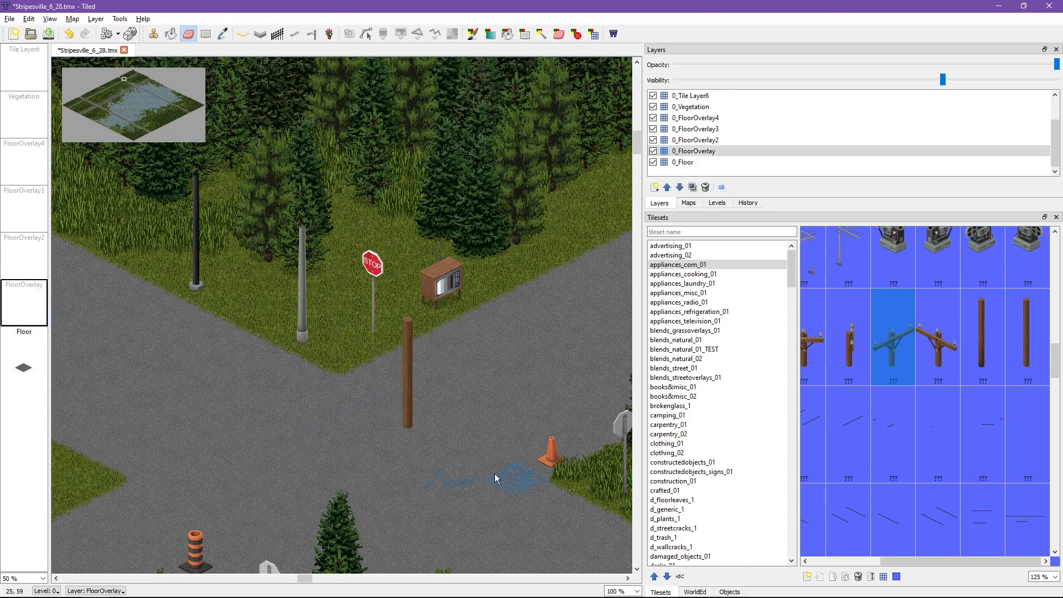
Step: Turn off current-level highlighting and inspect the finished utility pole and street lamps across all levels
middle_drag(492, 471, 471, 399)
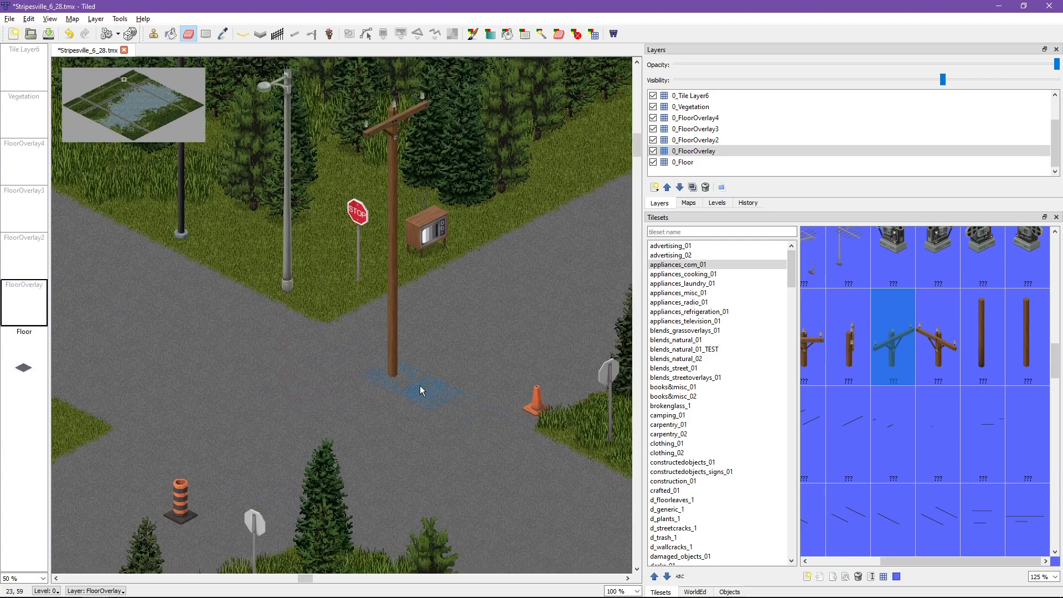
middle_drag(222, 324, 251, 359)
key(h)
middle_drag(175, 253, 185, 282)
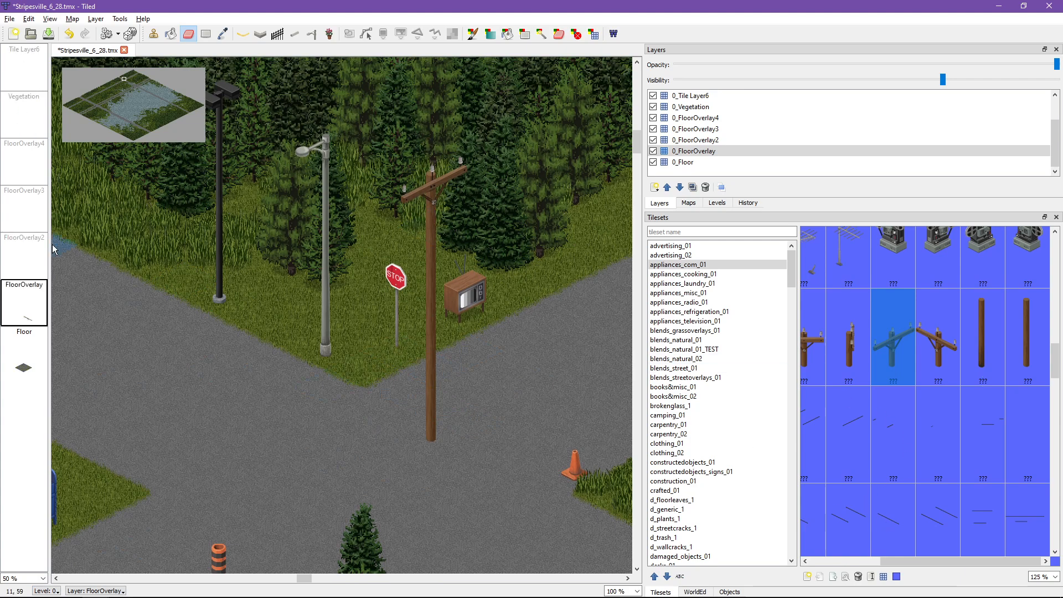
Step: On the 2_Floor layer, stamp another diagonal crossarm top over the road southwest of the tall utility pole
click(705, 97)
scroll(705, 100, up, 1)
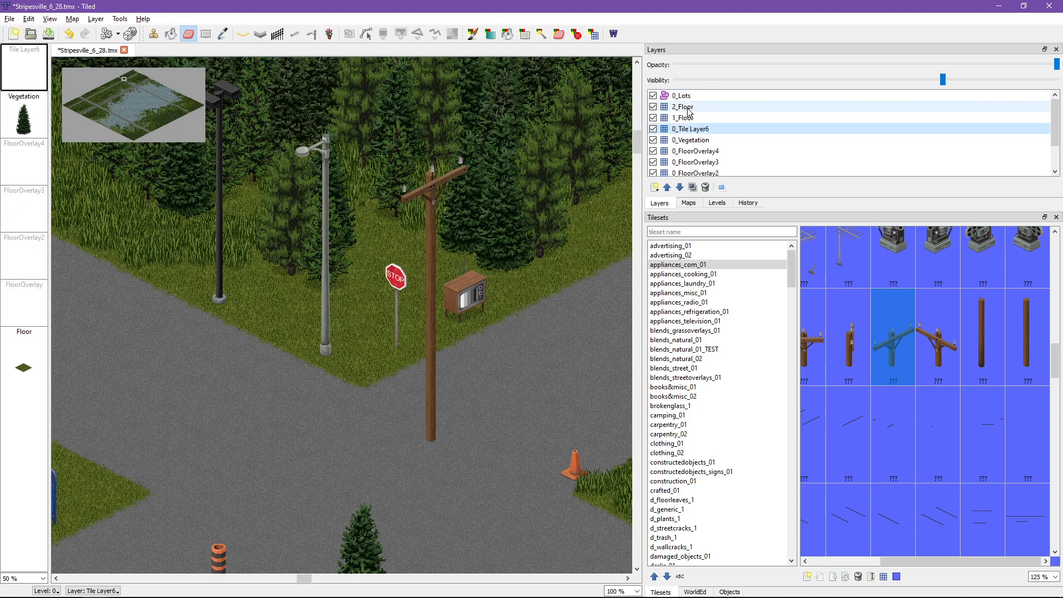
click(687, 106)
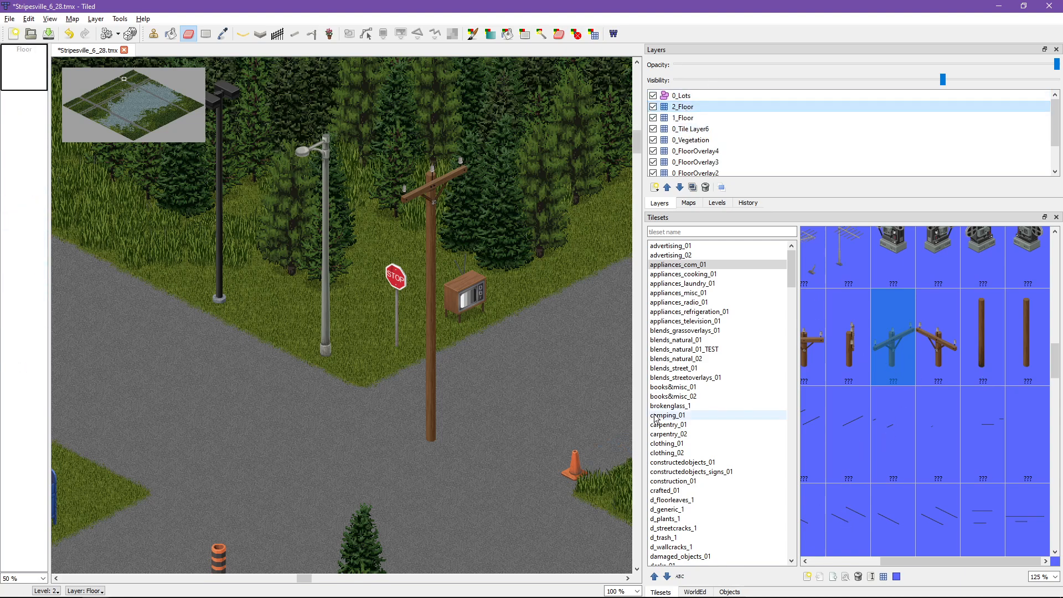
key(h)
click(843, 514)
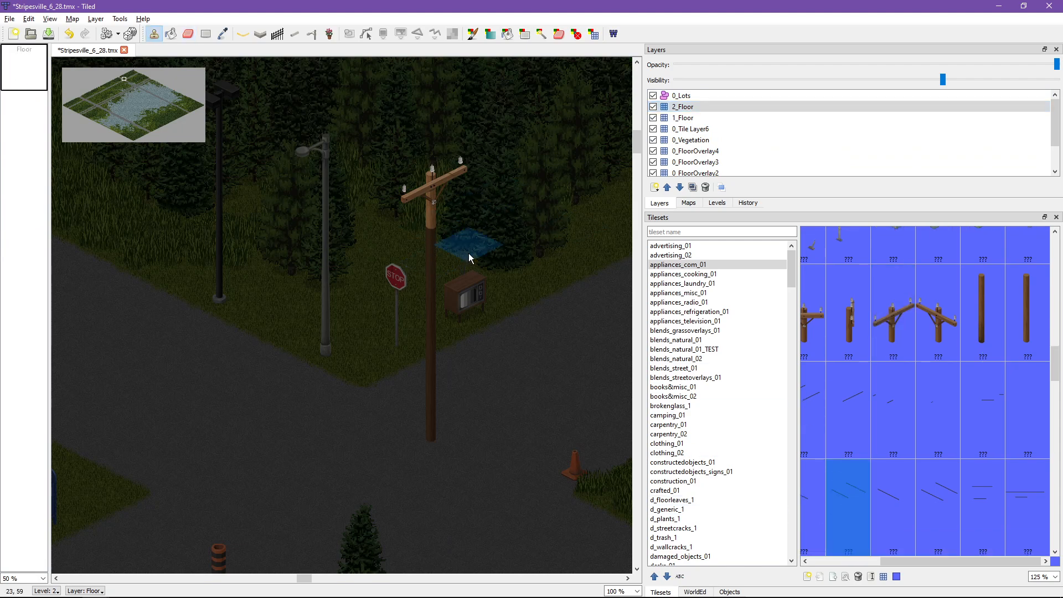
key(h)
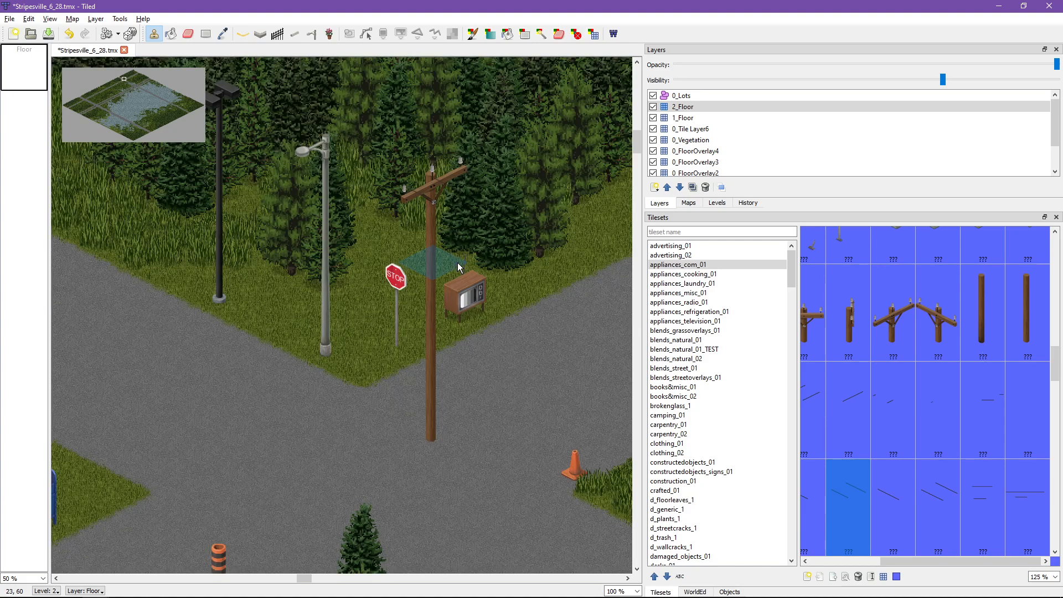
scroll(470, 332, down, 3)
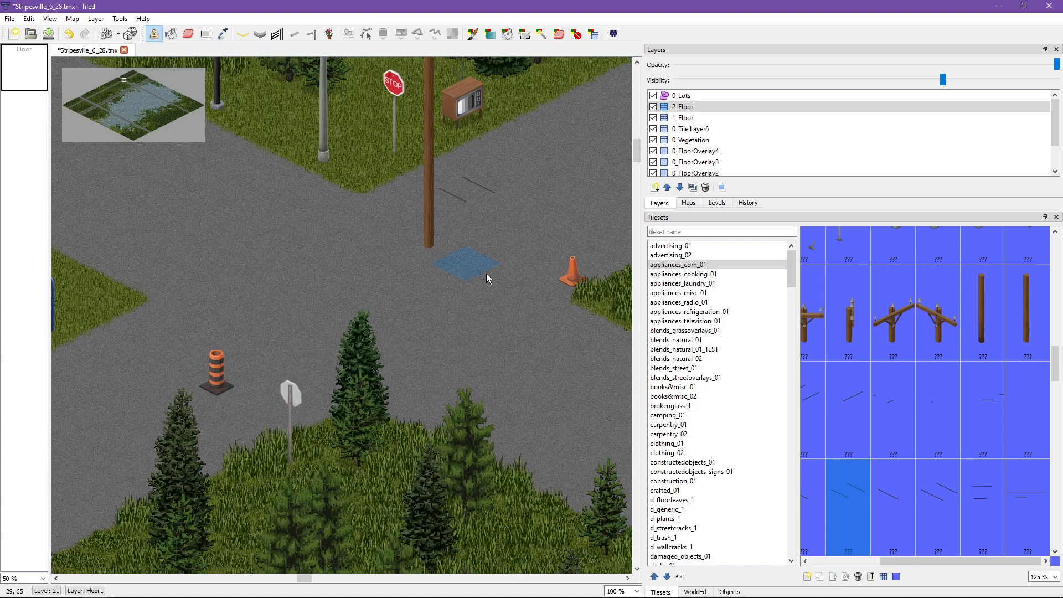
scroll(487, 280, up, 1)
click(893, 313)
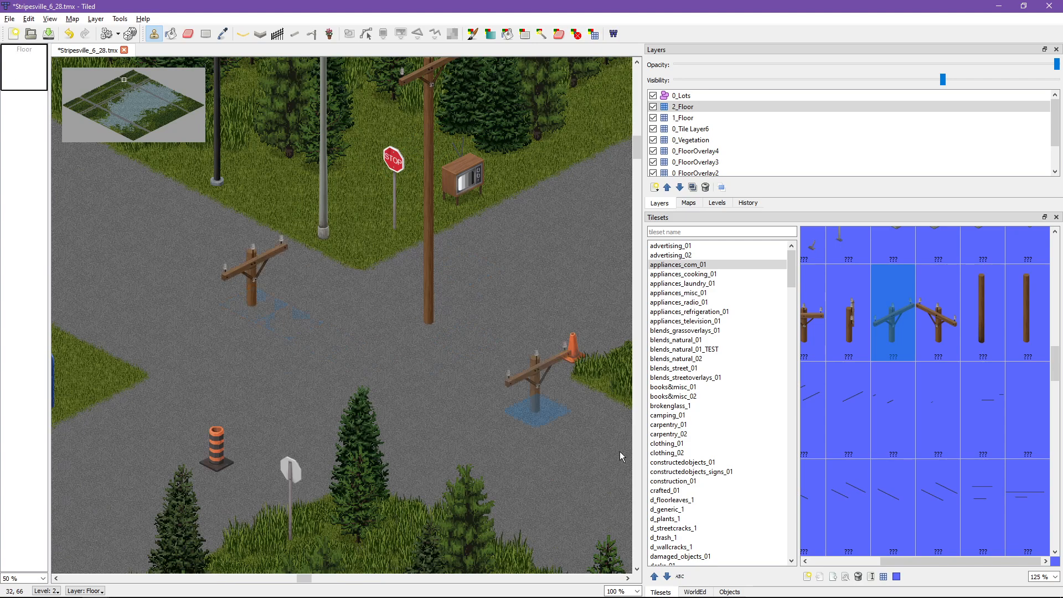
Step: Try stamping a double diagonal wire tile onto the new crossarm's tile on 2_Floor, and undo the stamp
click(935, 502)
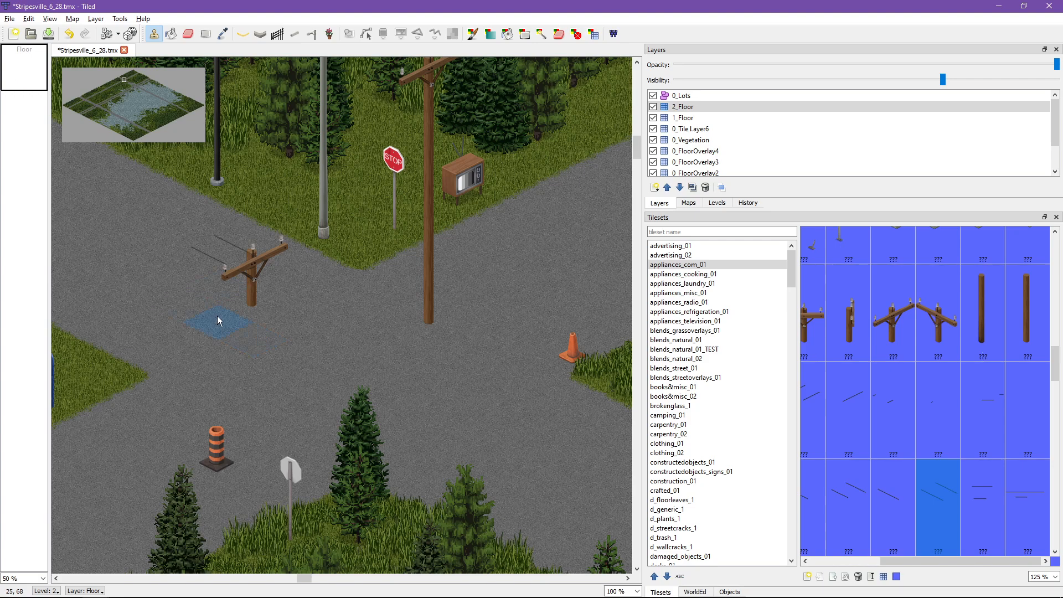
click(868, 508)
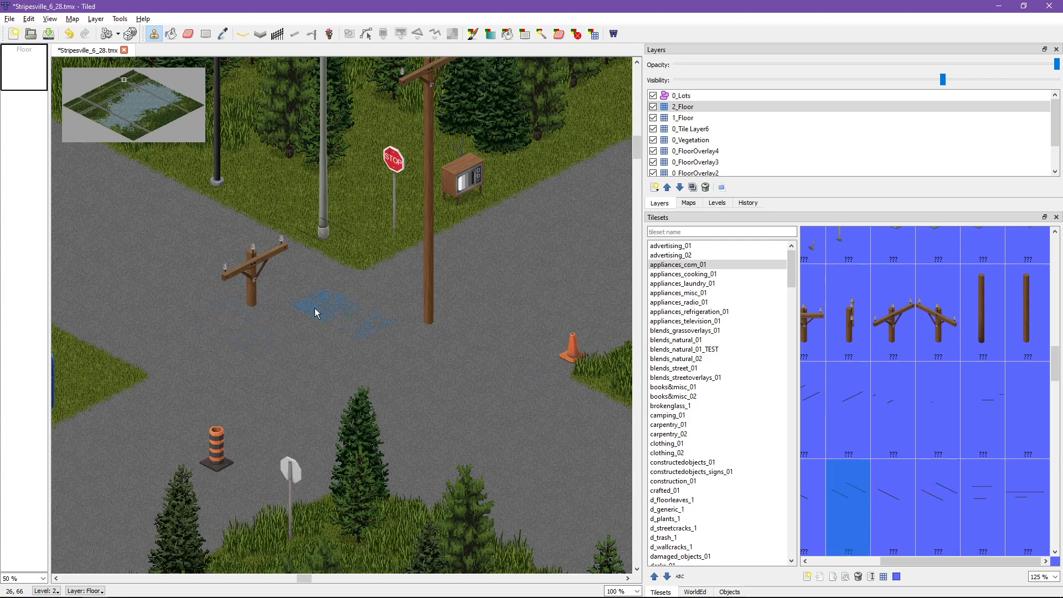
click(254, 311)
key(ctrl+z)
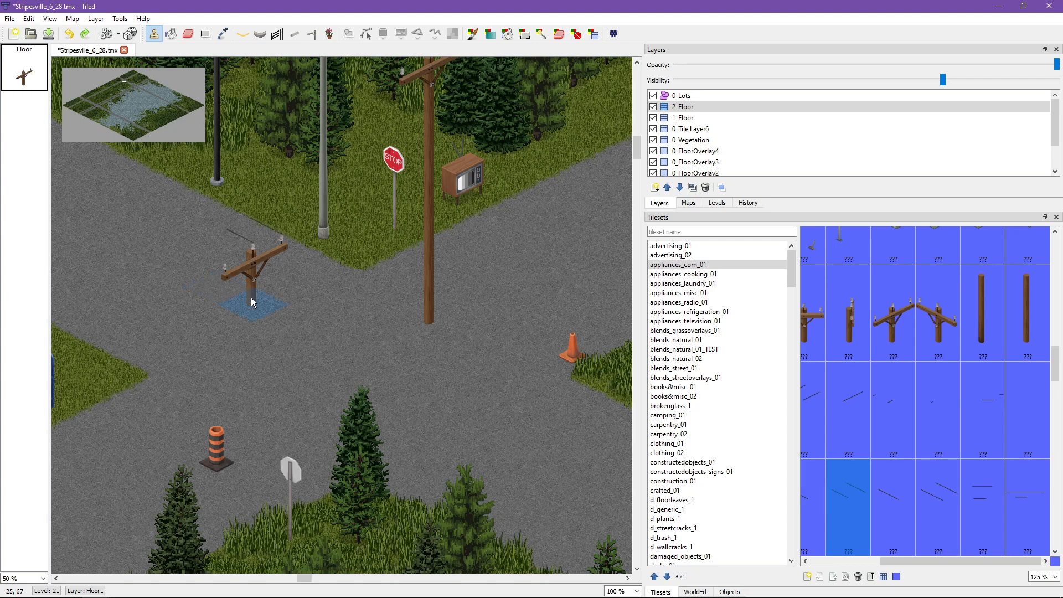
Step: Add a new tile layer on level 2 above 2_Floor and stamp a double diagonal wire tile on it
click(654, 187)
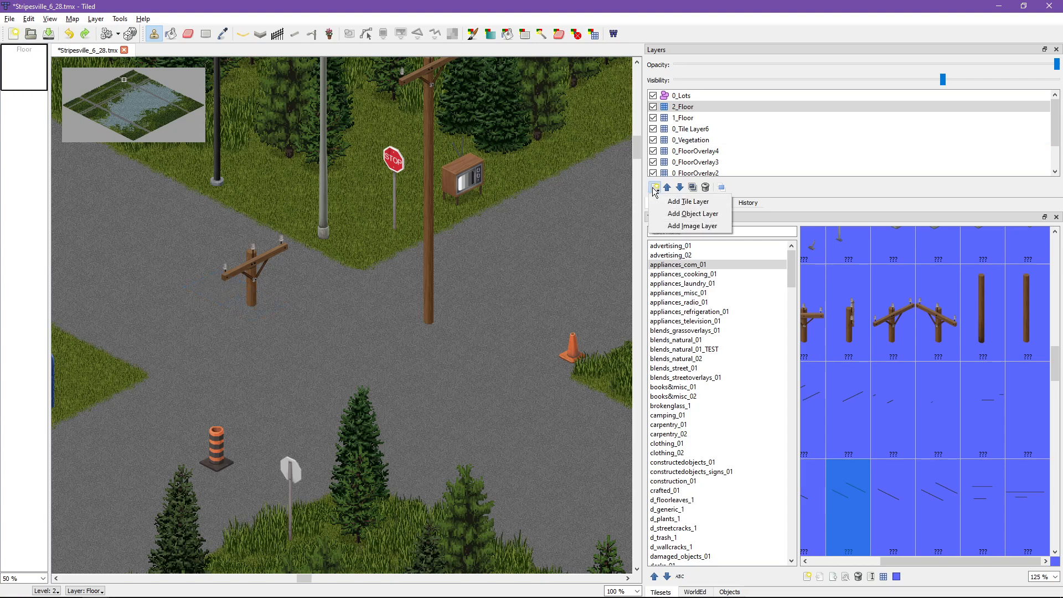
click(672, 200)
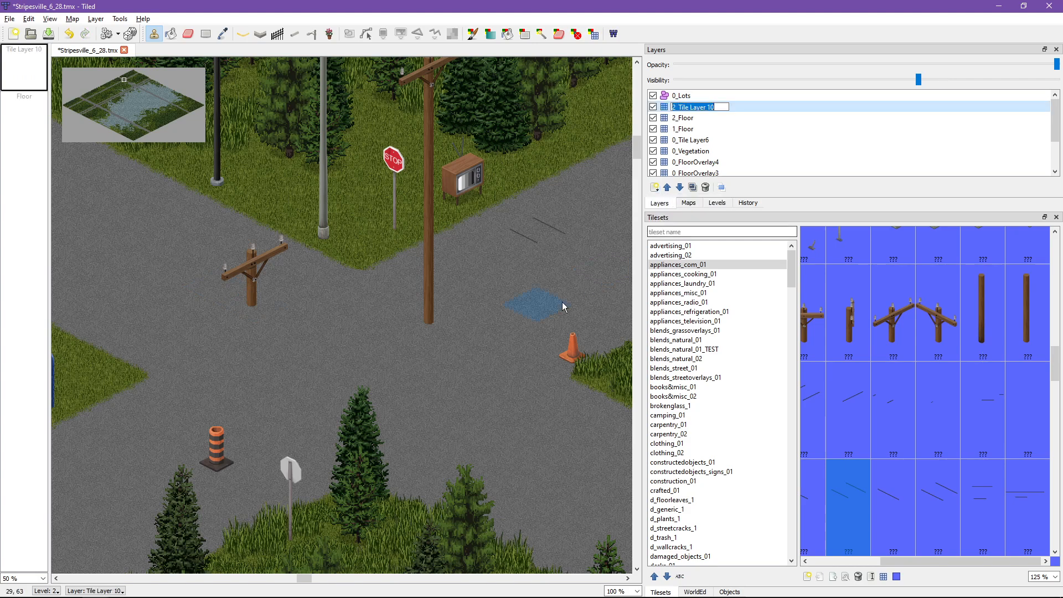
click(570, 232)
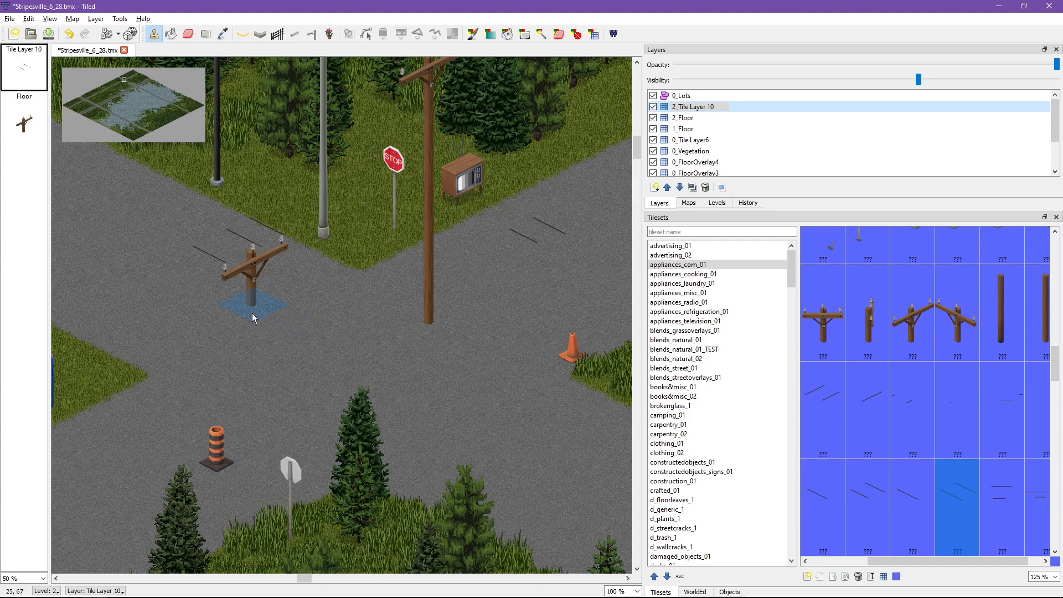
Step: Extend the diagonal wires on both sides of the road's crossarm using the double and single wire tiles
click(866, 507)
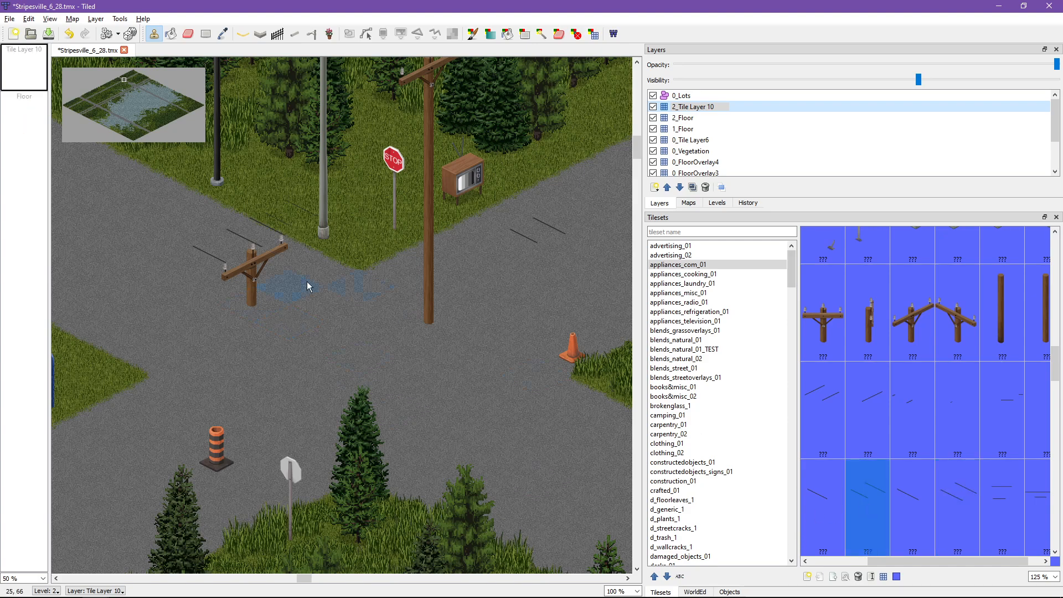
scroll(308, 286, left, 2)
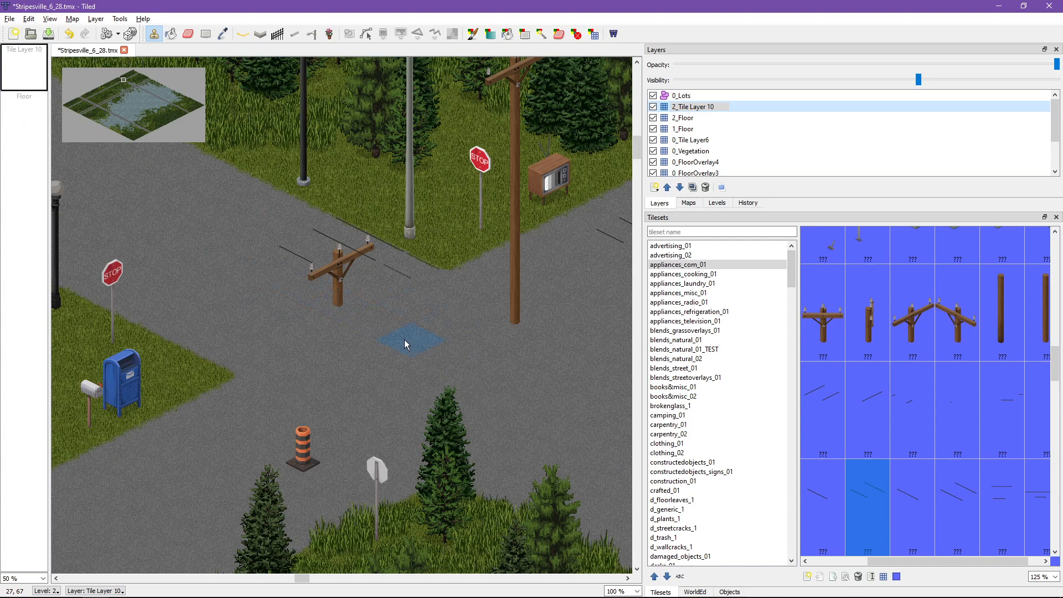
scroll(898, 520, down, 2)
scroll(885, 510, up, 1)
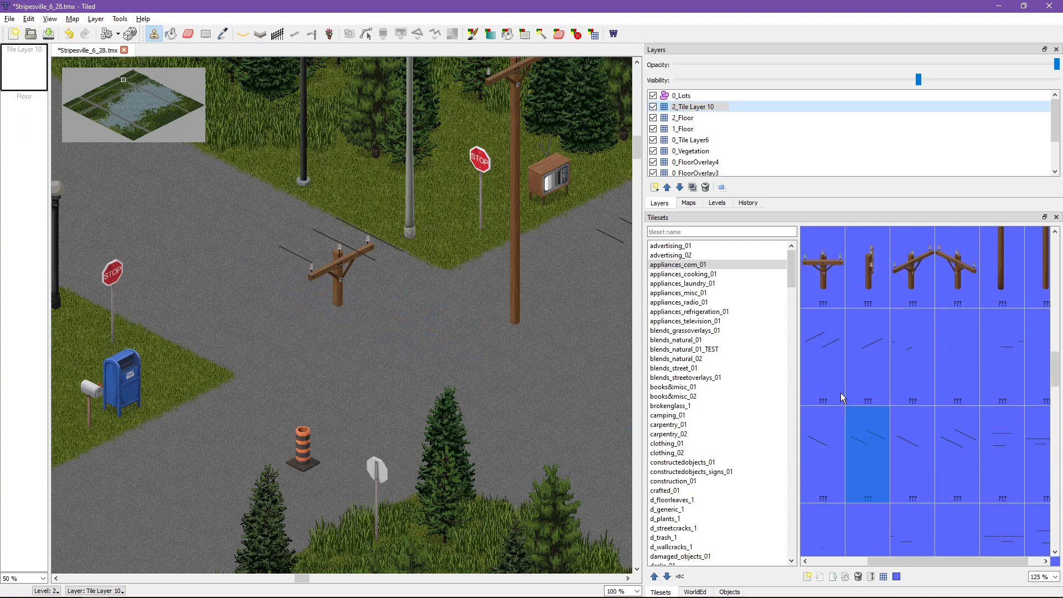
scroll(844, 443, up, 1)
drag(879, 558, 928, 558)
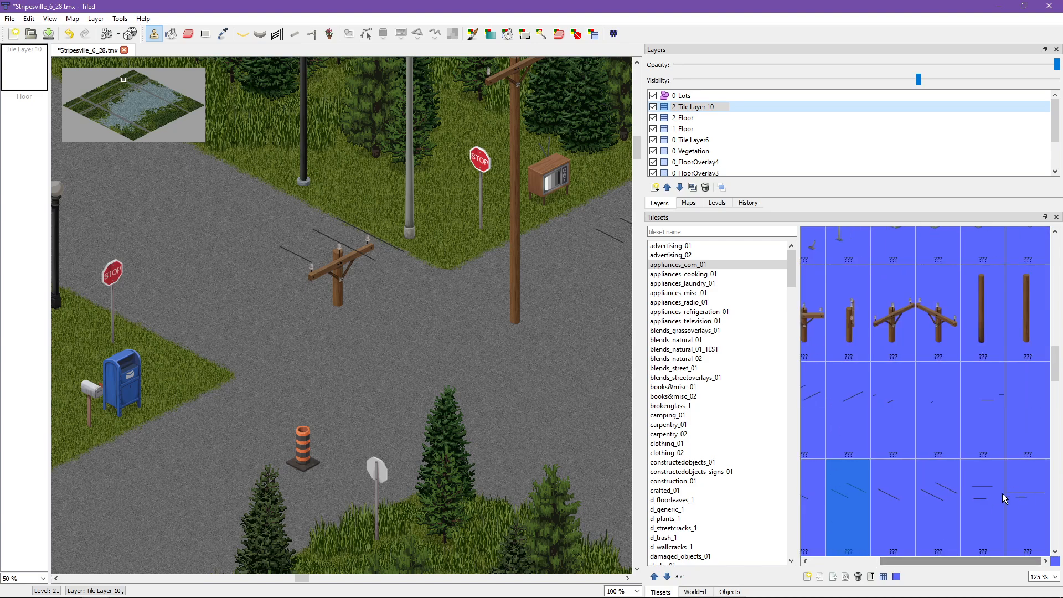
click(896, 501)
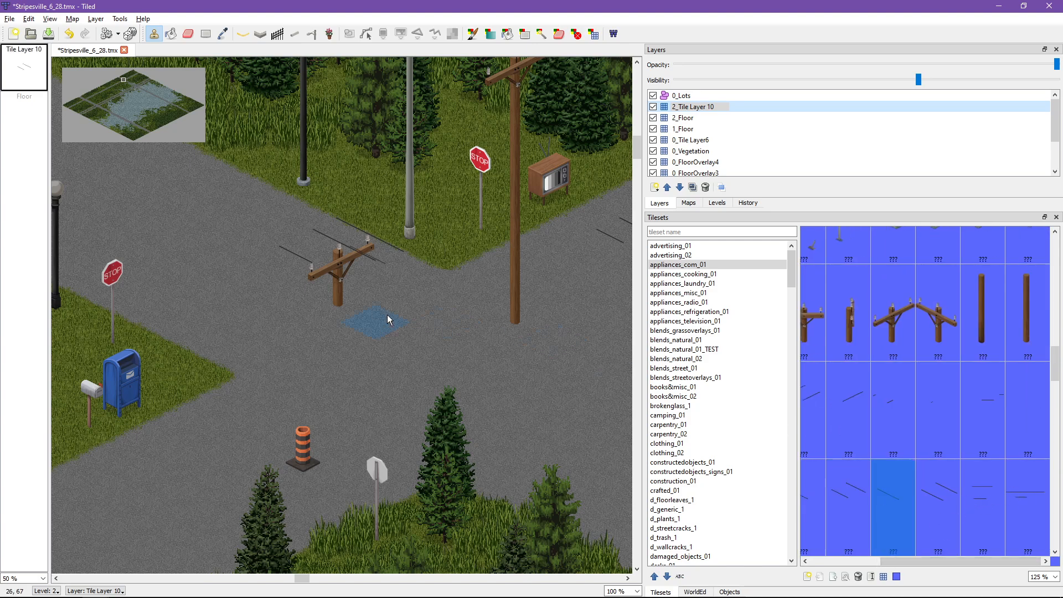
click(290, 310)
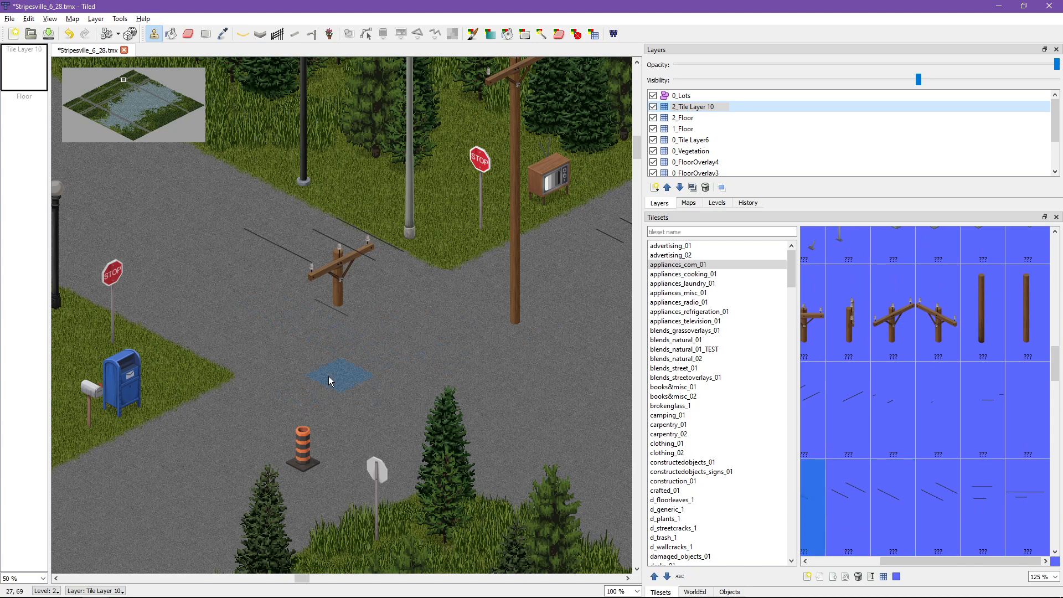
click(338, 346)
Step: Undo all the wire stamps on the new level 2 tile layer
key(ctrl+z)
key(ctrl+z)
key(ctrl+z)
key(ctrl+z)
key(ctrl+z)
key(ctrl+z)
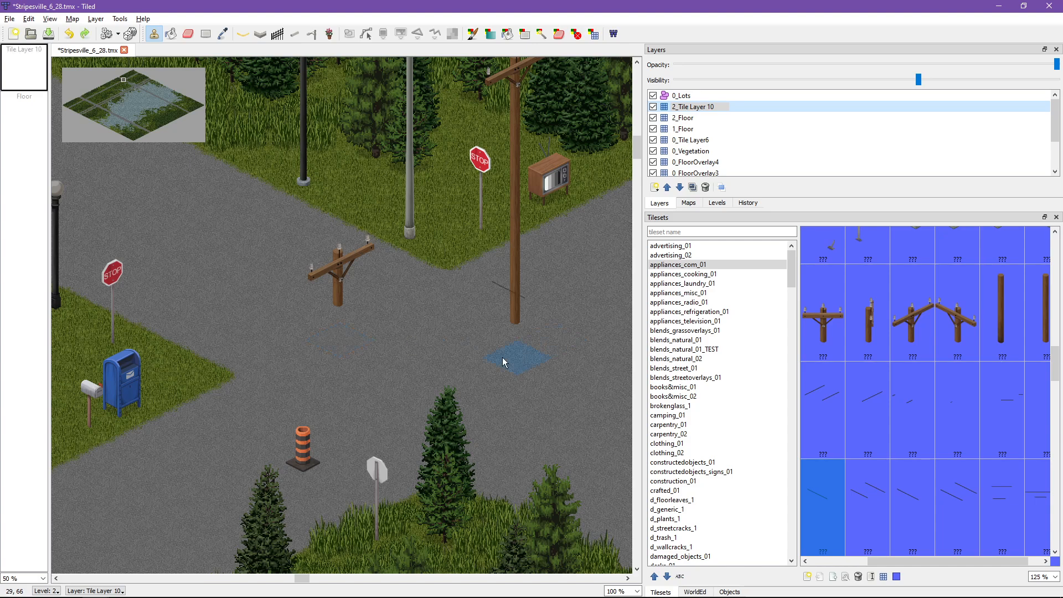
Step: With current-level highlighting on, erase both crossarm tops from 2_Floor and the utility pole's middle section from 1_Floor
middle_drag(502, 359, 419, 437)
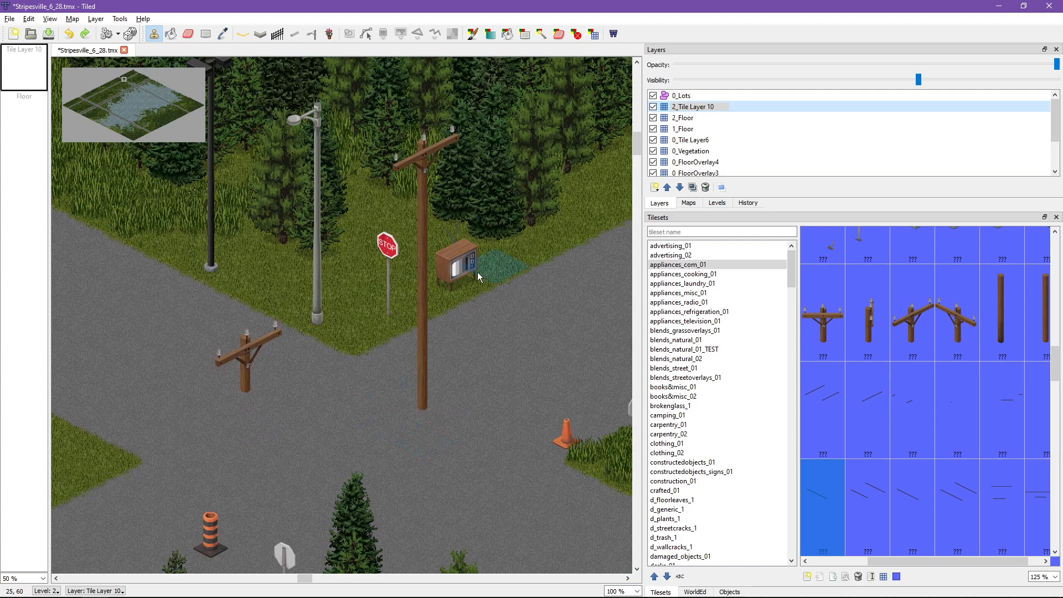
click(185, 36)
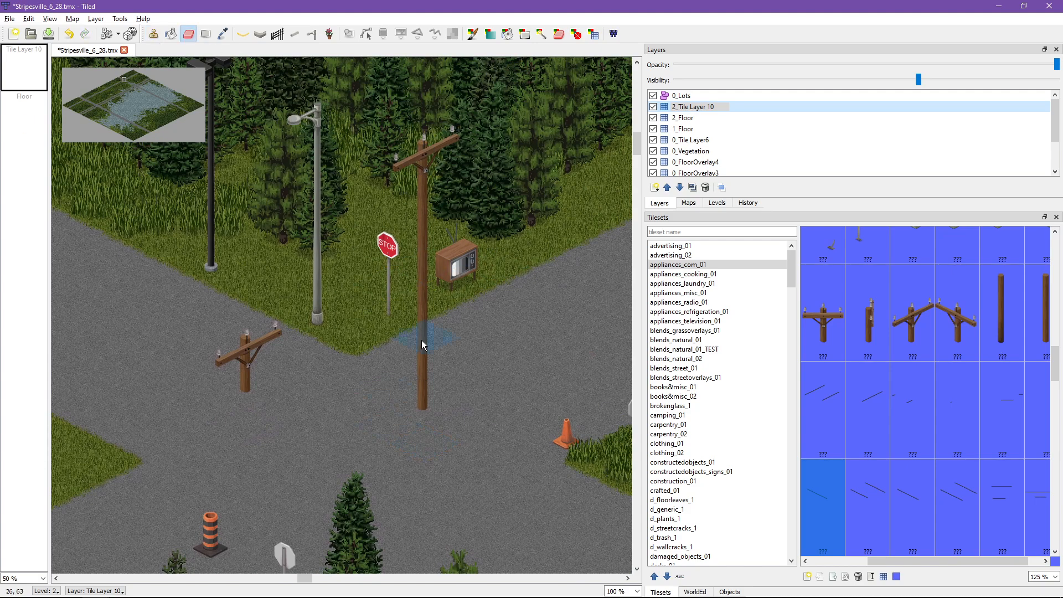
key(h)
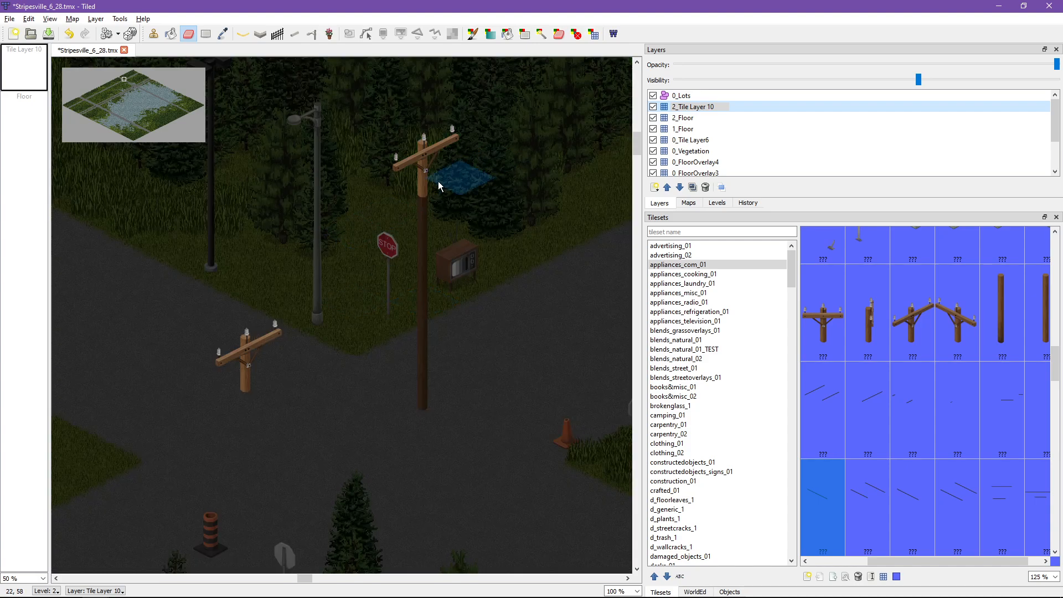
click(45, 99)
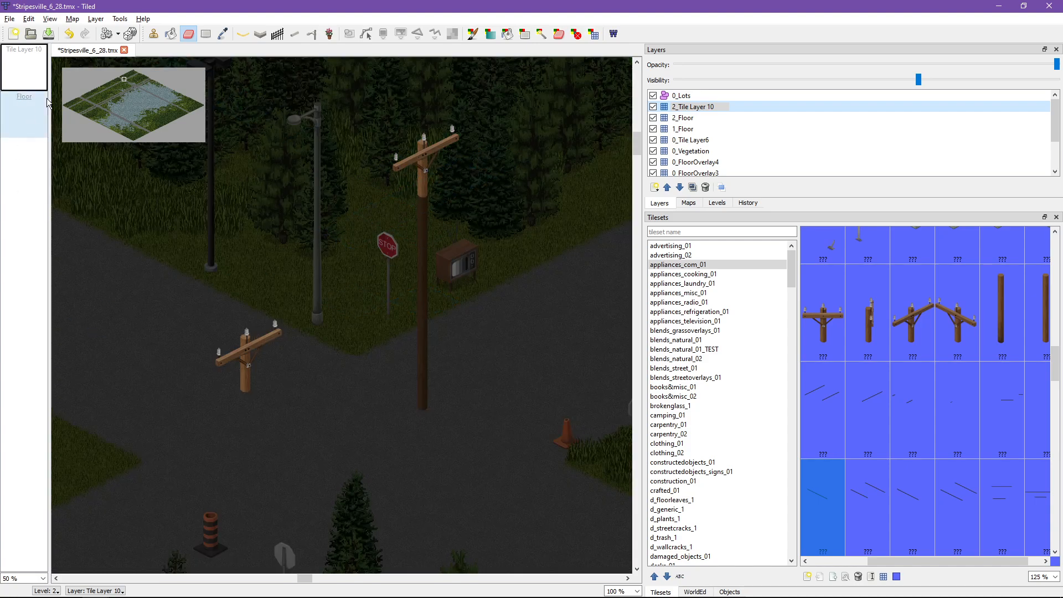
mouse_move(170, 361)
mouse_down()
mouse_move(296, 338)
mouse_move(417, 292)
mouse_up()
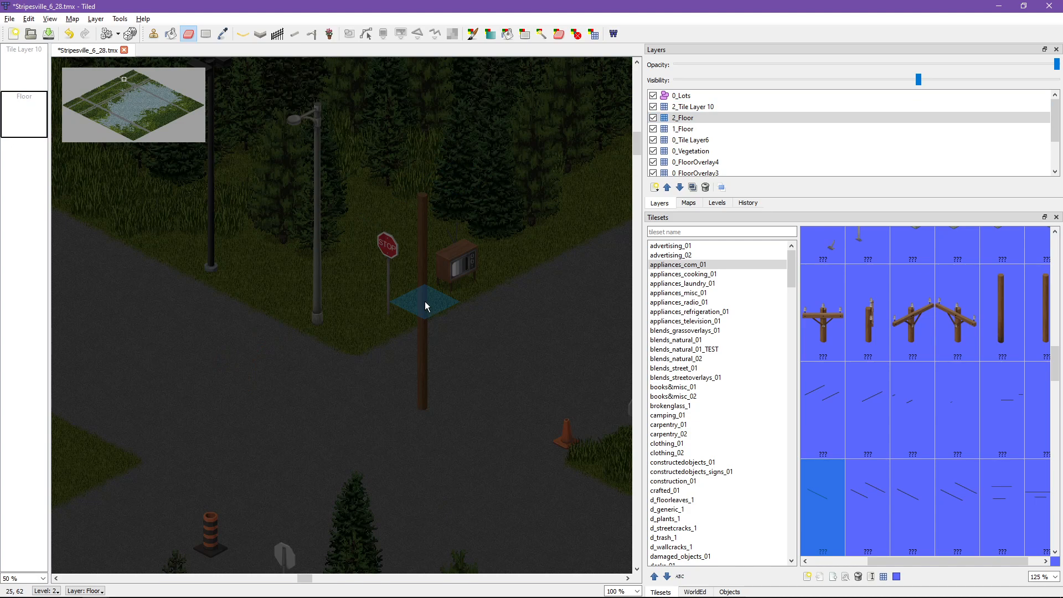
key(Page_Down)
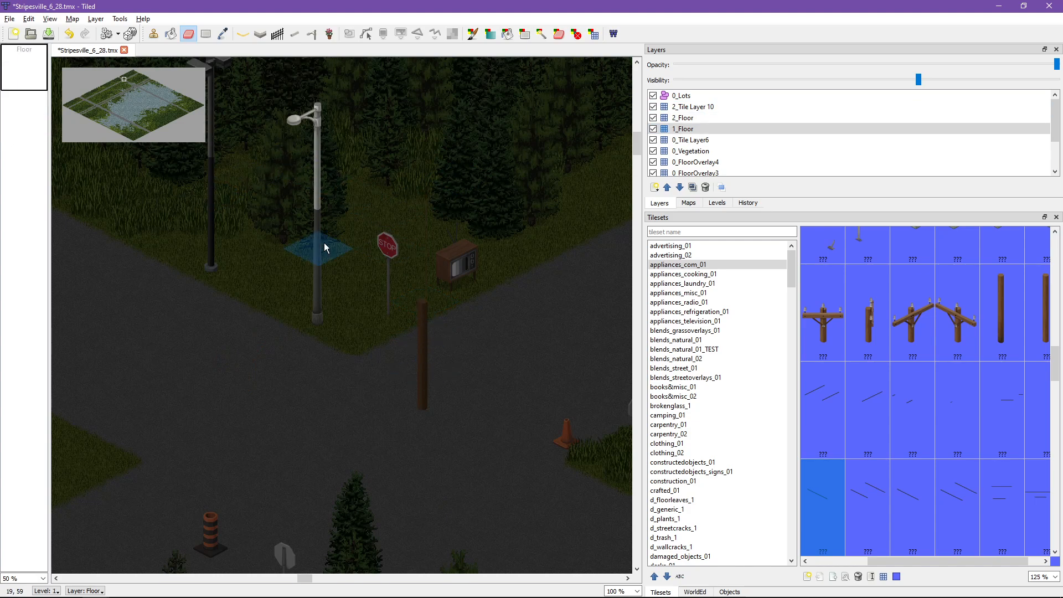
key(Page_Down)
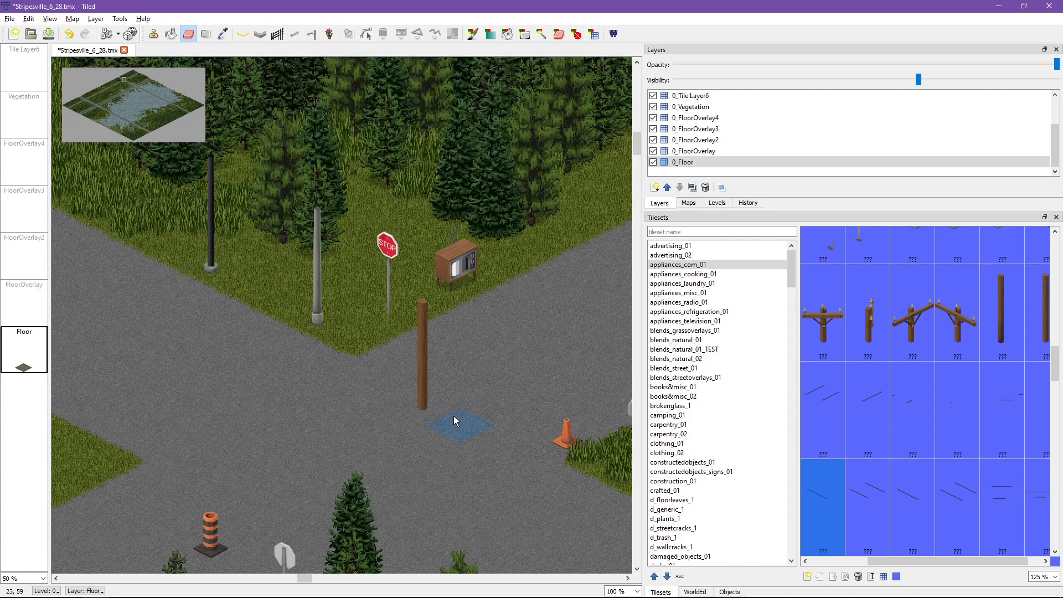
Step: Save the map and narrow the Layers and Tilesets docks to enlarge the map view
ctrl+scroll(476, 351, down, 2)
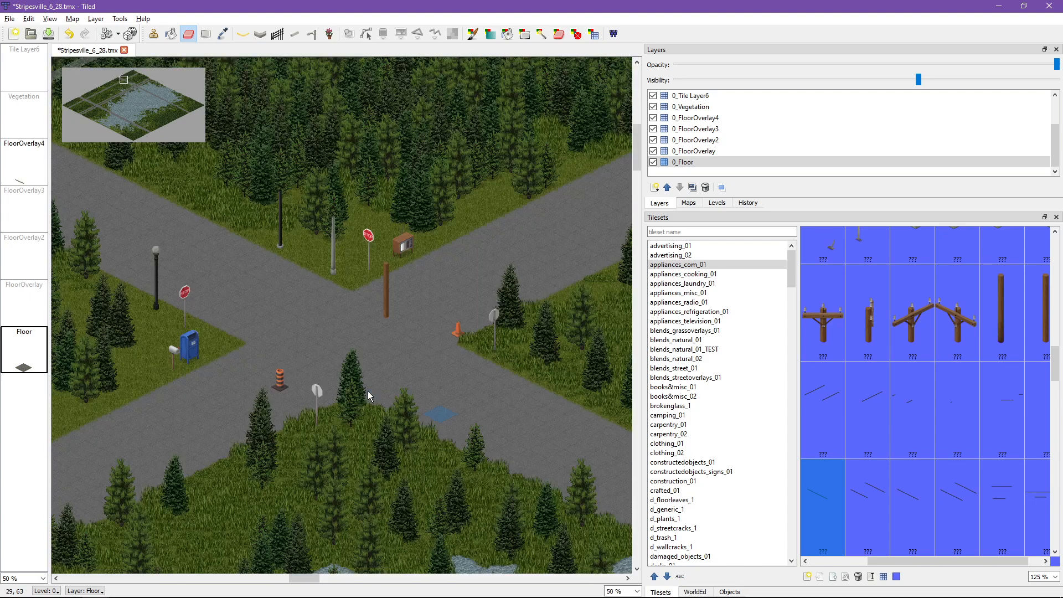
ctrl+scroll(367, 391, up, 1)
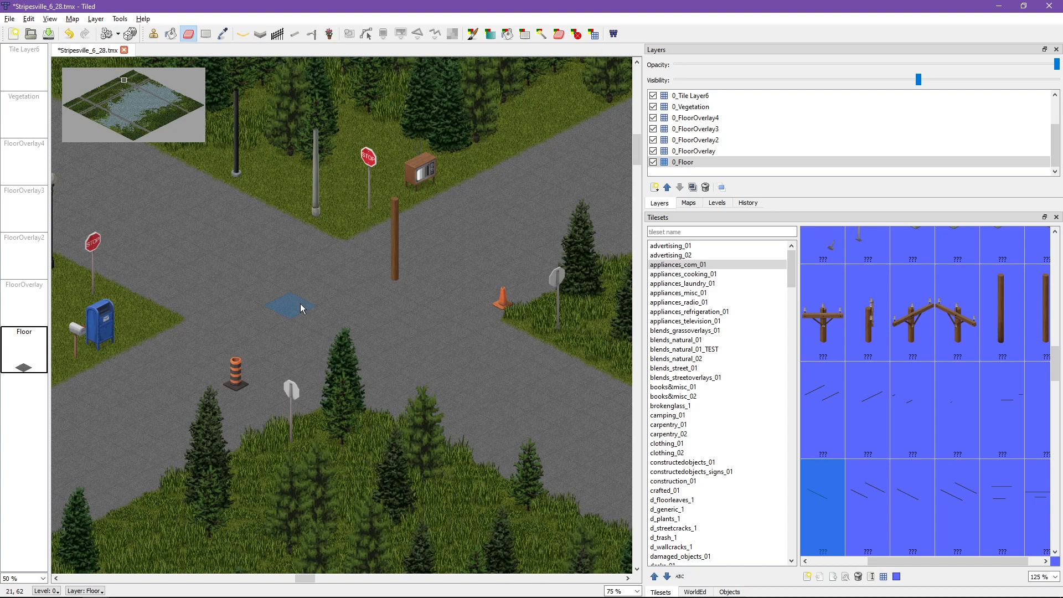
key(ctrl+s)
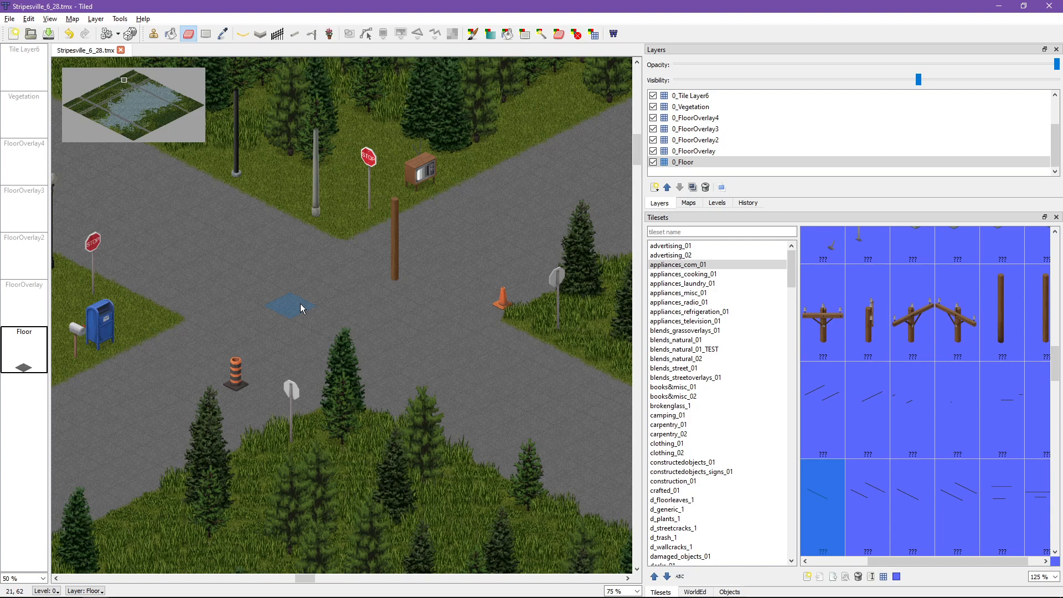
click(121, 19)
key(Escape)
drag(195, 7, 256, 1)
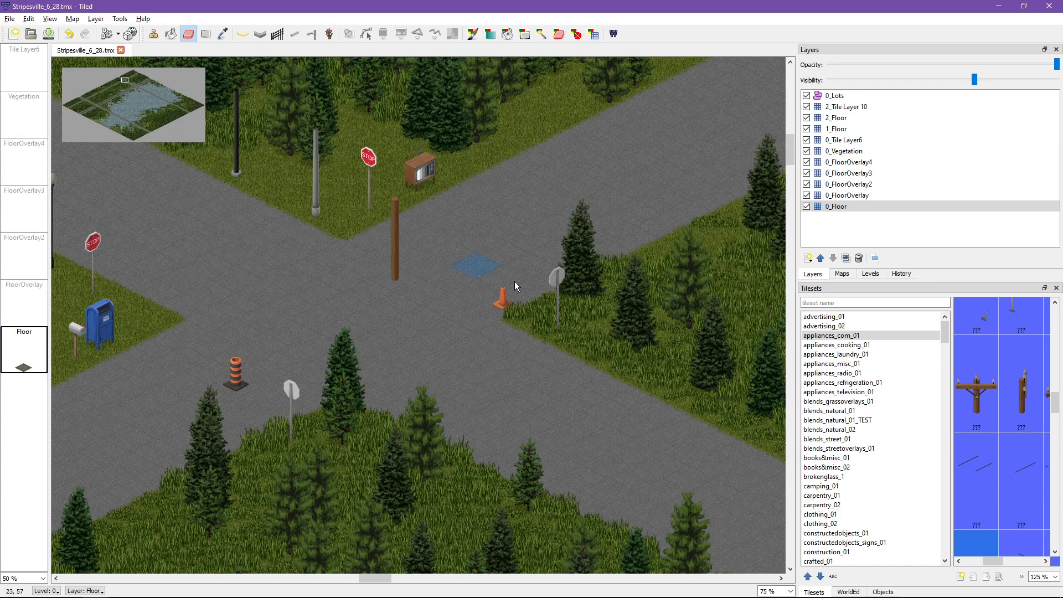
Step: With the BMP eraser and the Trees rule selected, erase trees along the roadside edges of the forest block east of the intersection
middle_drag(638, 336, 431, 293)
scroll(255, 274, down, 4)
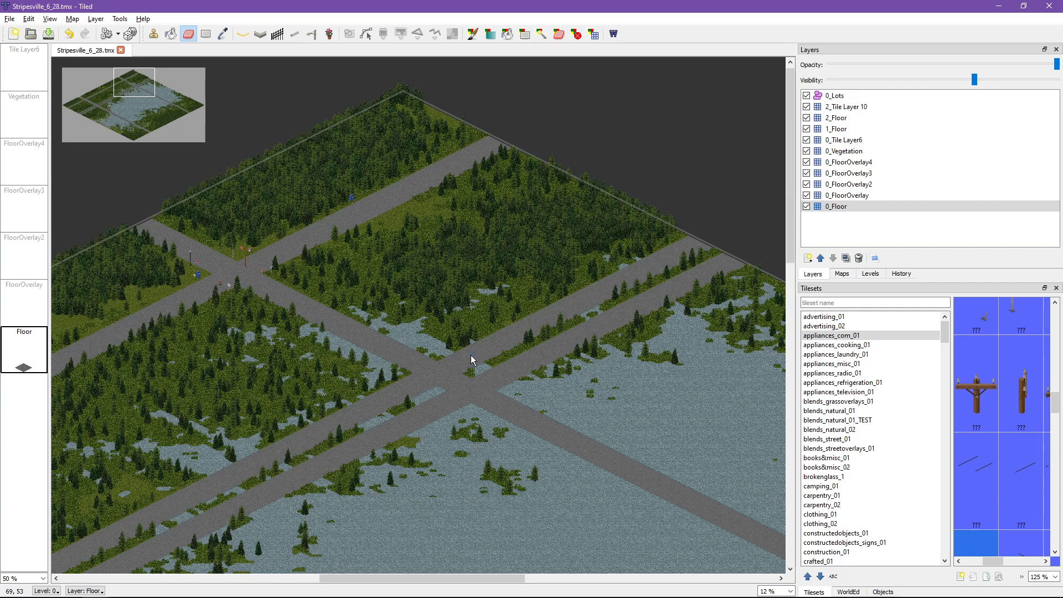
scroll(397, 305, up, 3)
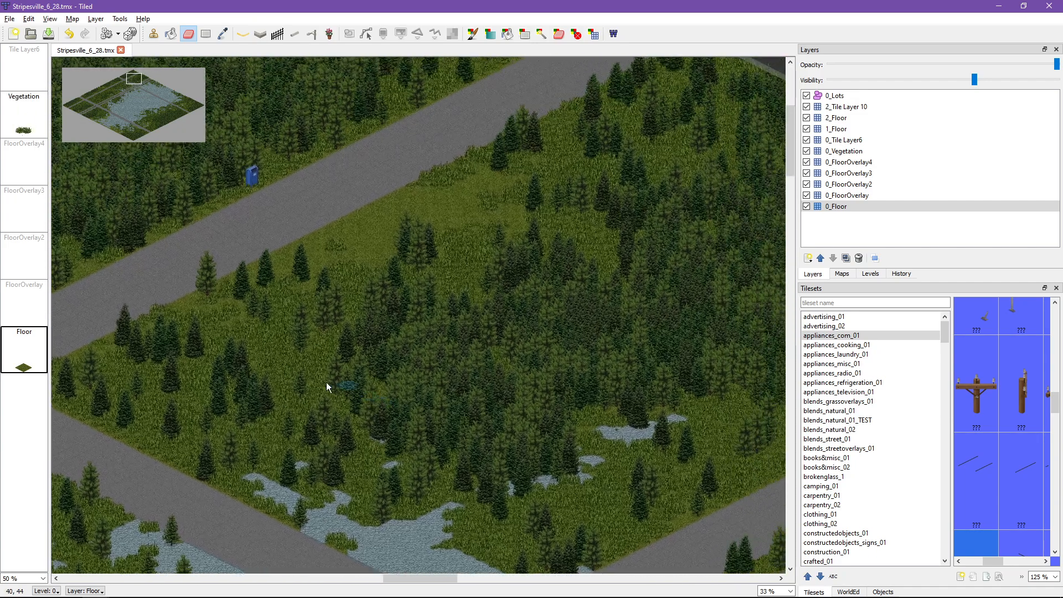
click(548, 34)
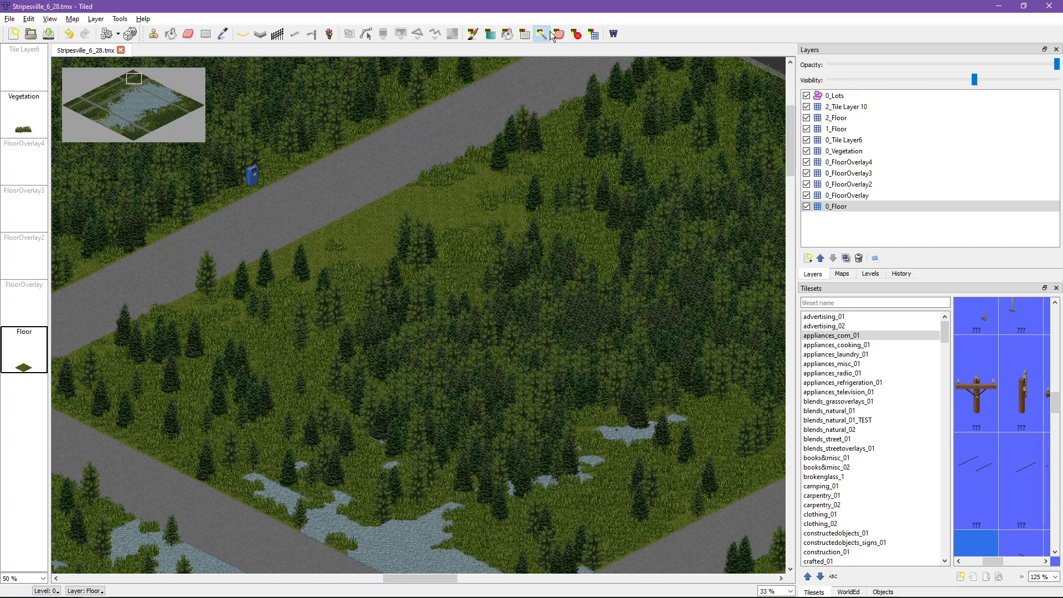
click(557, 34)
scroll(743, 169, down, 5)
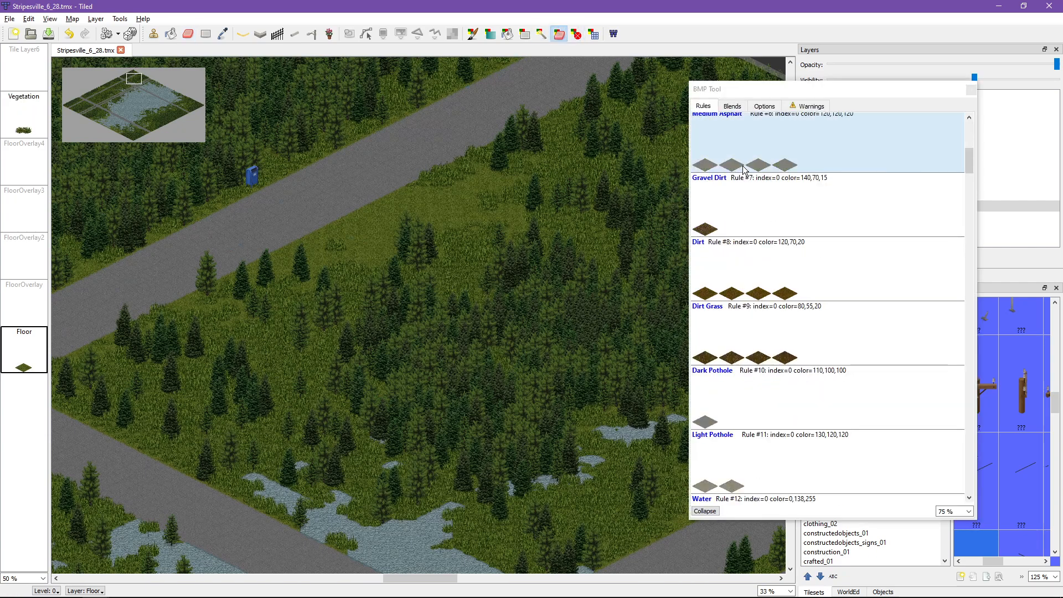
scroll(743, 169, down, 9)
scroll(753, 200, up, 4)
click(766, 224)
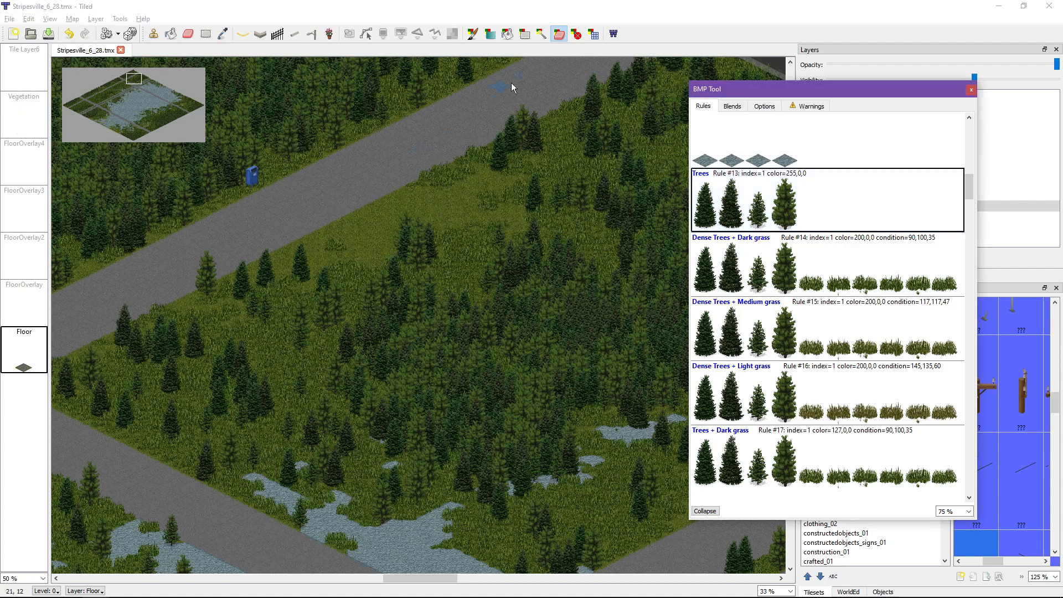
mouse_move(520, 139)
mouse_down()
mouse_move(444, 196)
mouse_move(594, 114)
mouse_move(475, 192)
mouse_move(284, 248)
mouse_move(207, 284)
mouse_move(91, 394)
mouse_move(109, 423)
mouse_up()
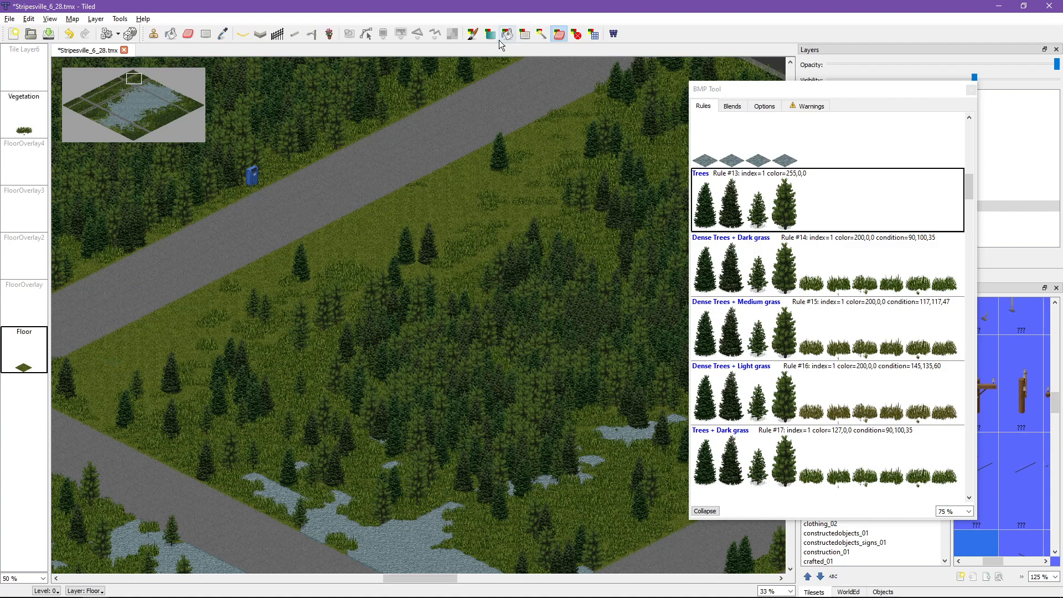
Step: Select a rectangular BMP area over the forest block beside the road and delete the trees inside it
click(524, 33)
mouse_move(623, 123)
mouse_down()
mouse_move(403, 411)
mouse_move(399, 400)
mouse_up()
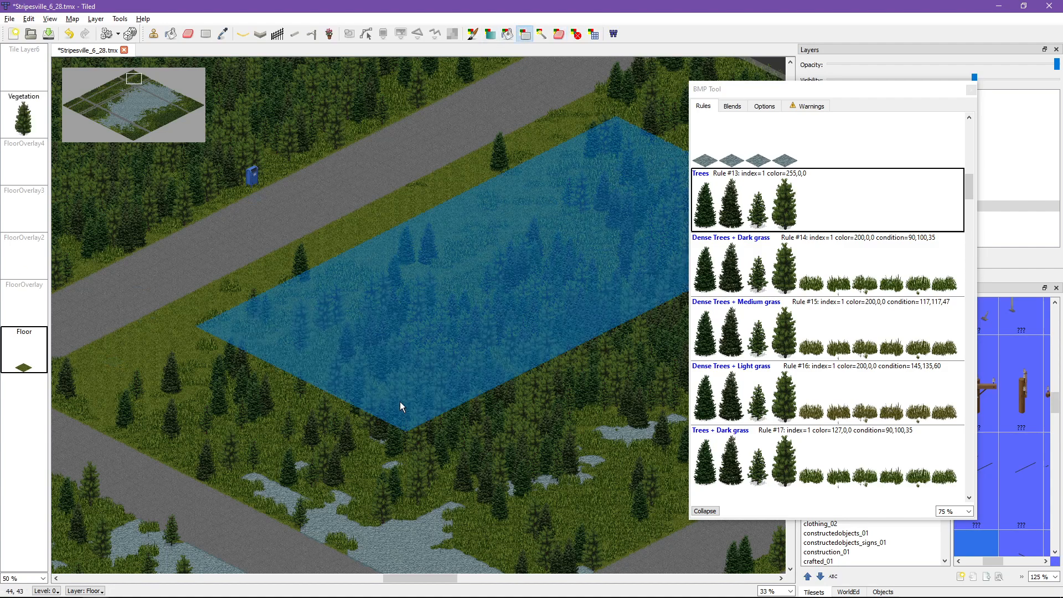
key(Delete)
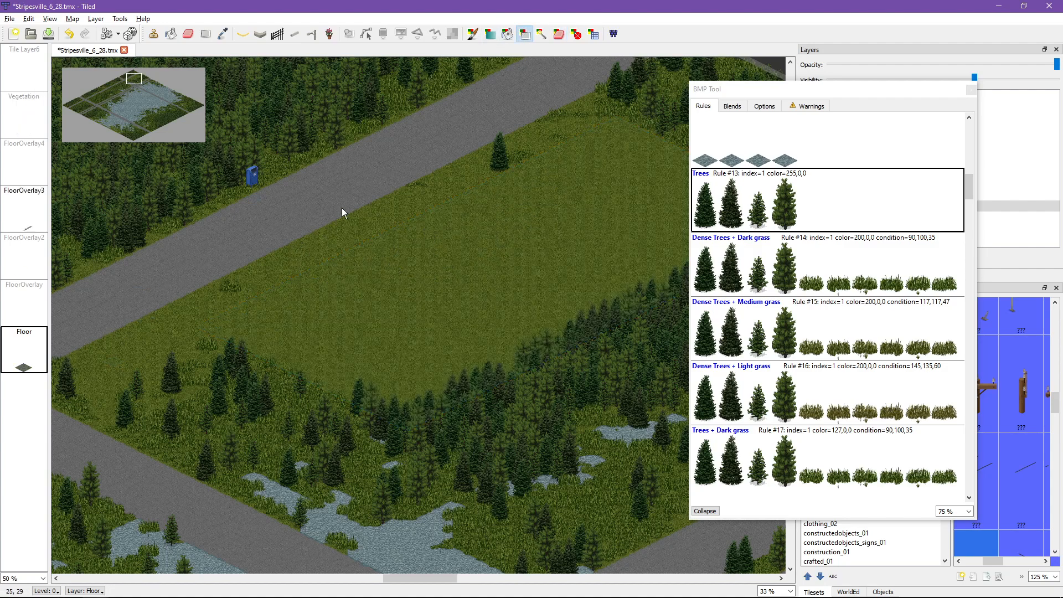
Step: Brush patches of Medium Grass and Light Grass across the cleared field with the BMP brush
scroll(747, 148, up, 10)
click(736, 144)
click(472, 34)
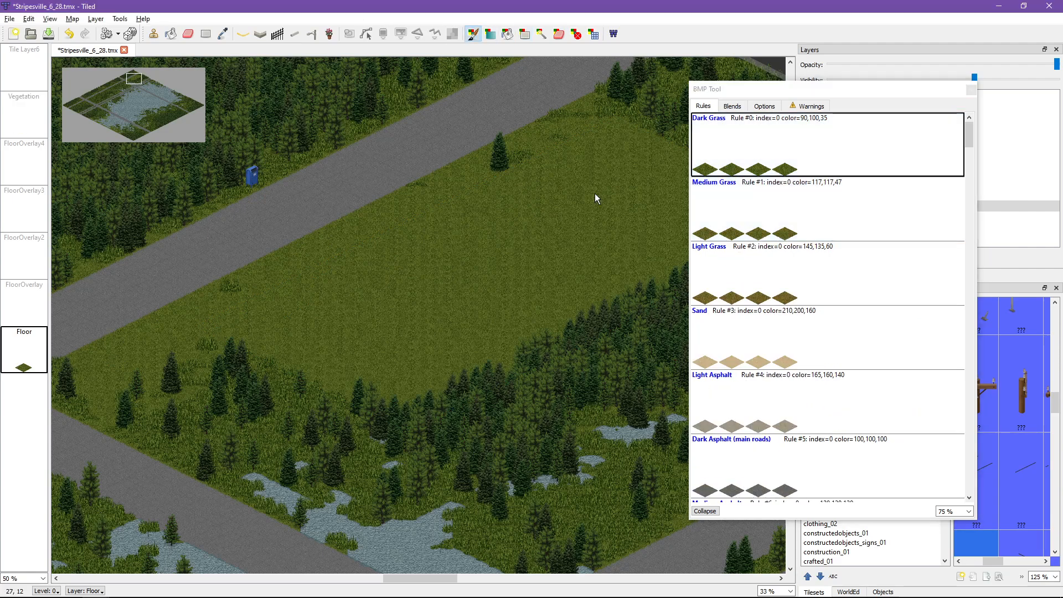
click(697, 218)
drag(492, 207, 500, 214)
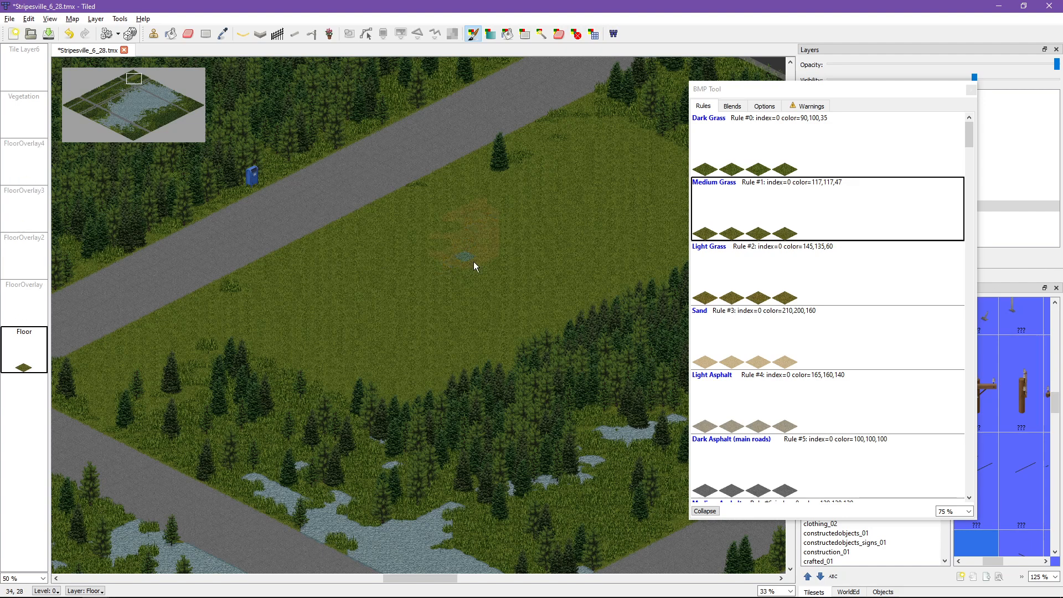
click(775, 272)
mouse_move(409, 337)
mouse_down()
mouse_move(482, 241)
mouse_move(513, 254)
mouse_move(579, 215)
mouse_move(524, 262)
mouse_move(341, 356)
mouse_move(387, 284)
mouse_move(418, 314)
mouse_move(557, 288)
mouse_move(500, 304)
mouse_up()
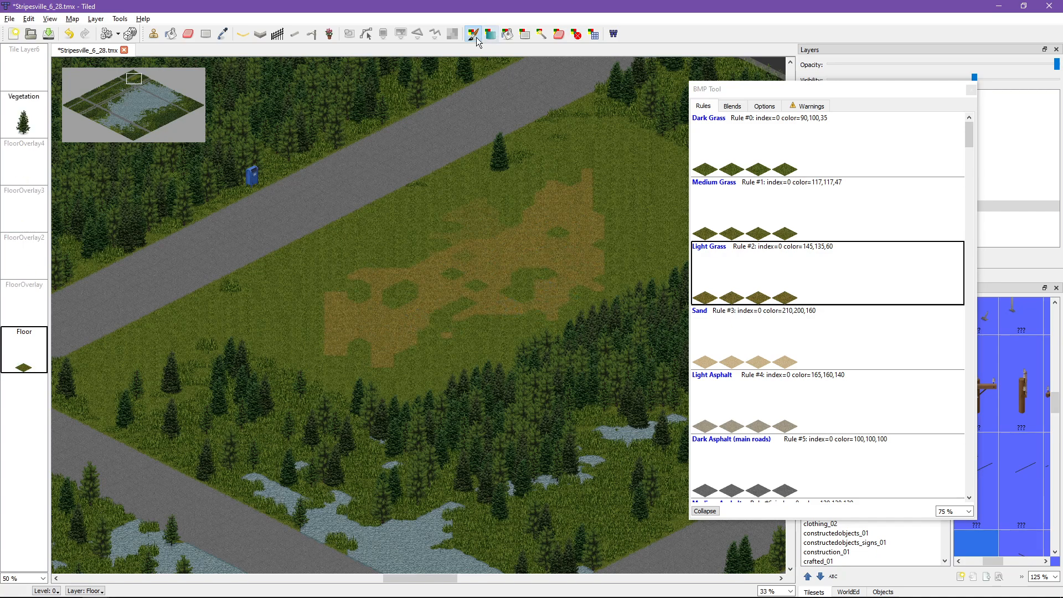
Step: Try the BMP bucket fill with Light Grass on the field and the adjoining road, and undo both fills
click(507, 34)
click(433, 185)
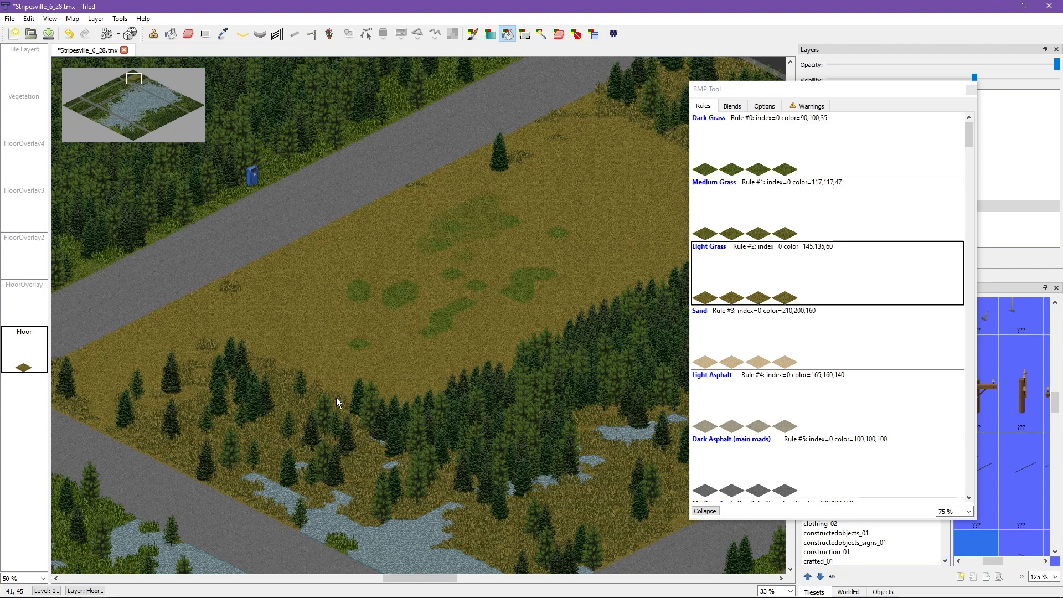
click(310, 197)
middle_drag(635, 121, 702, 105)
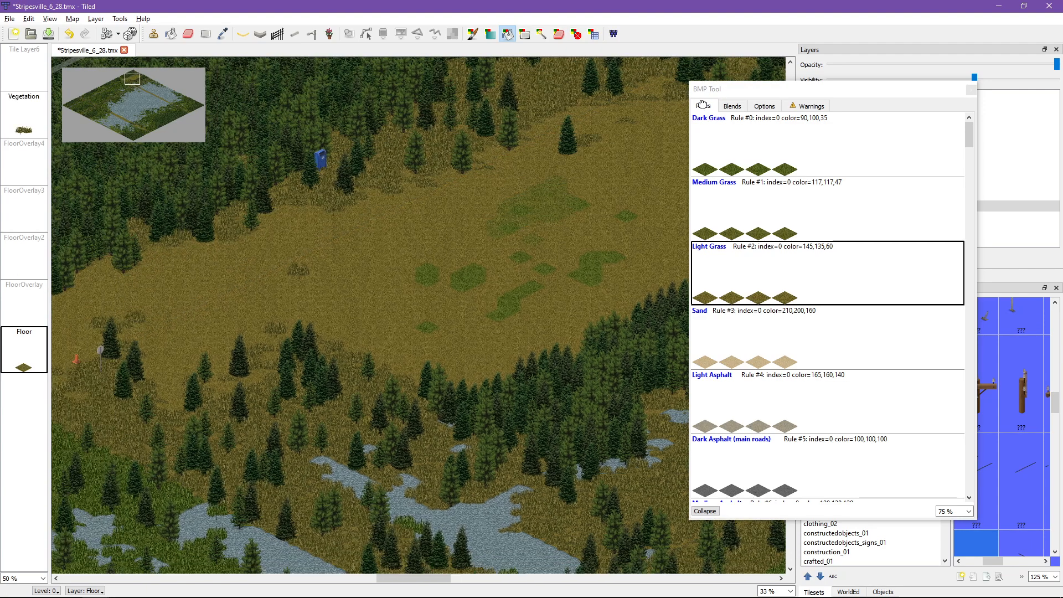
key(ctrl+z)
key(ctrl+z)
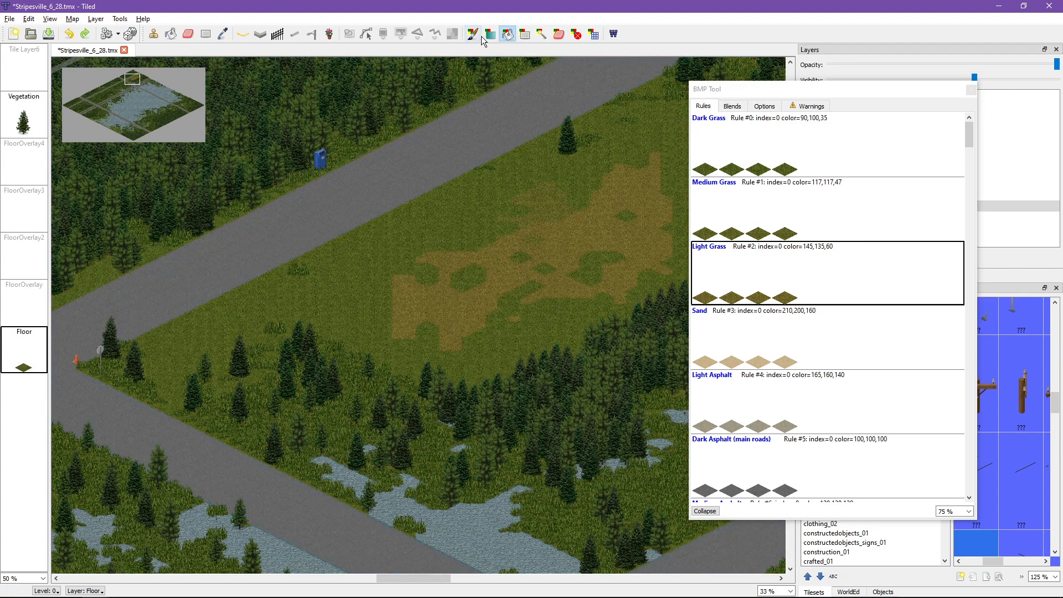
Step: Try BMP rectangles of Light Grass and Dark Grass over the large blue-gray area, undoing each one
click(490, 33)
ctrl+scroll(357, 171, down, 5)
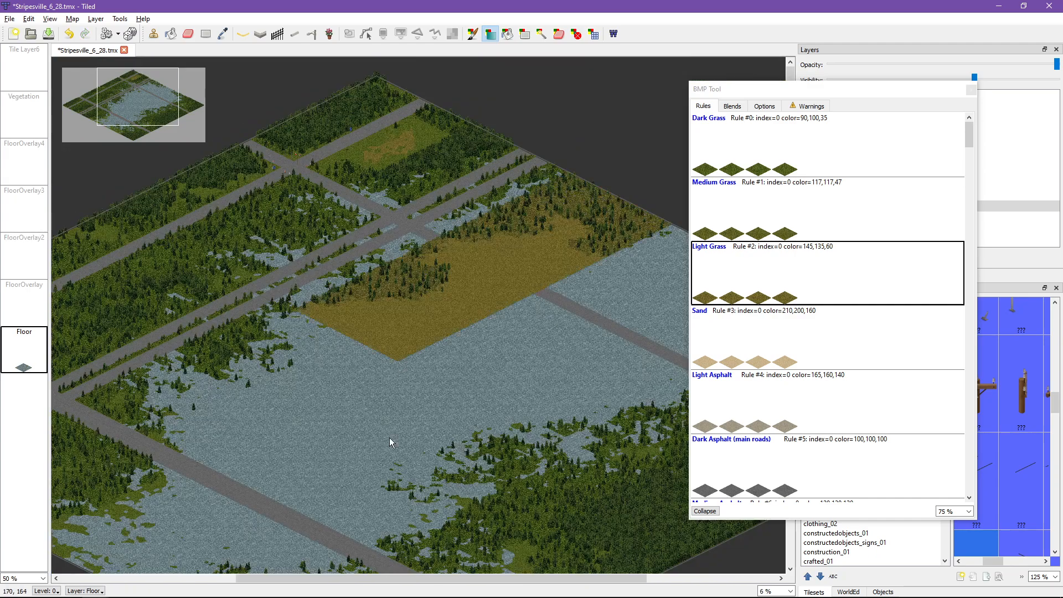
key(ctrl+z)
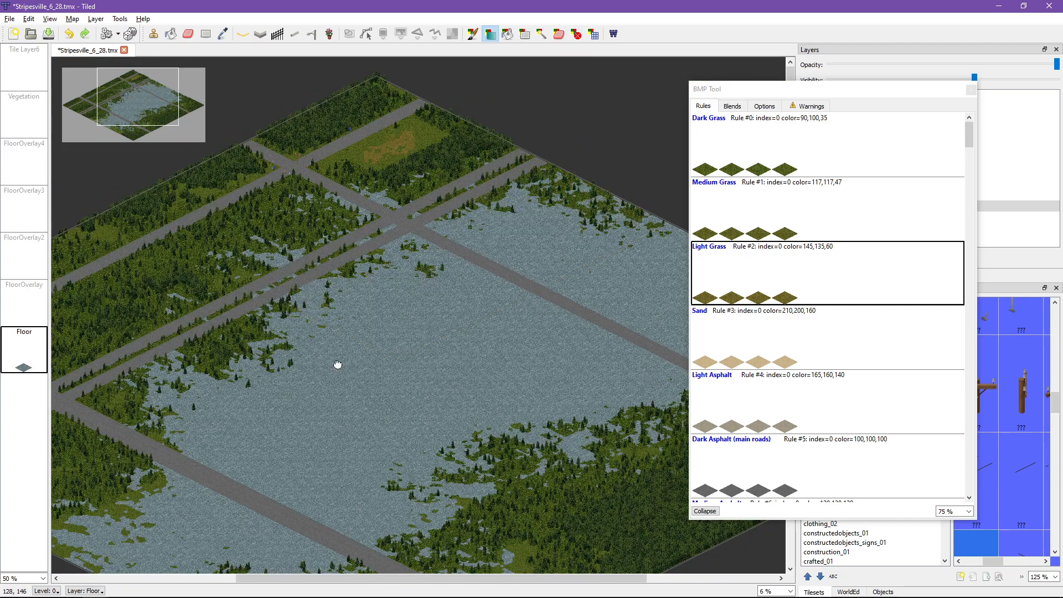
middle_drag(338, 364, 363, 259)
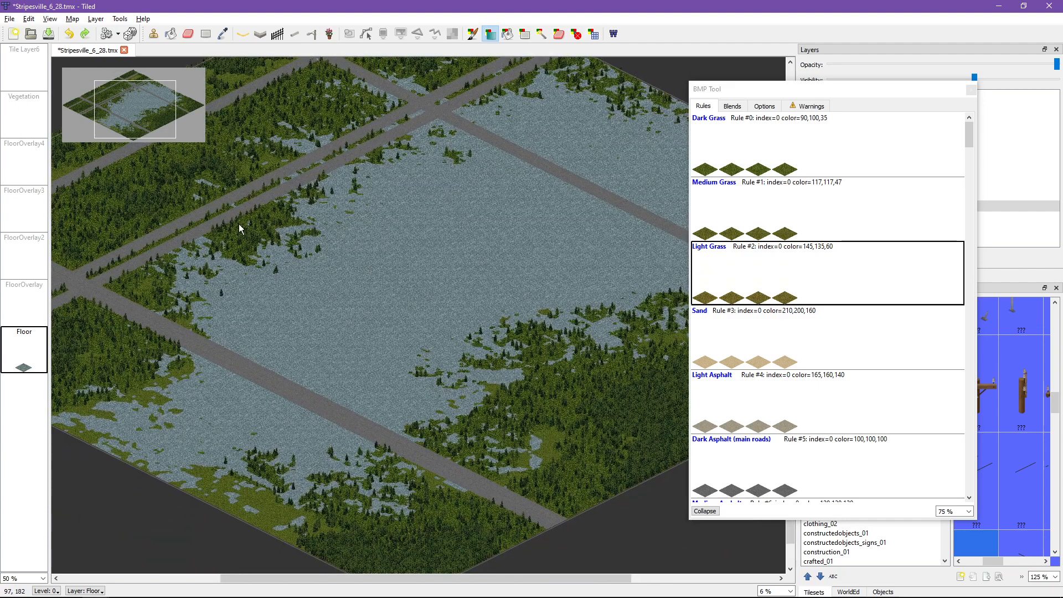
click(732, 167)
drag(439, 207, 309, 337)
key(ctrl+z)
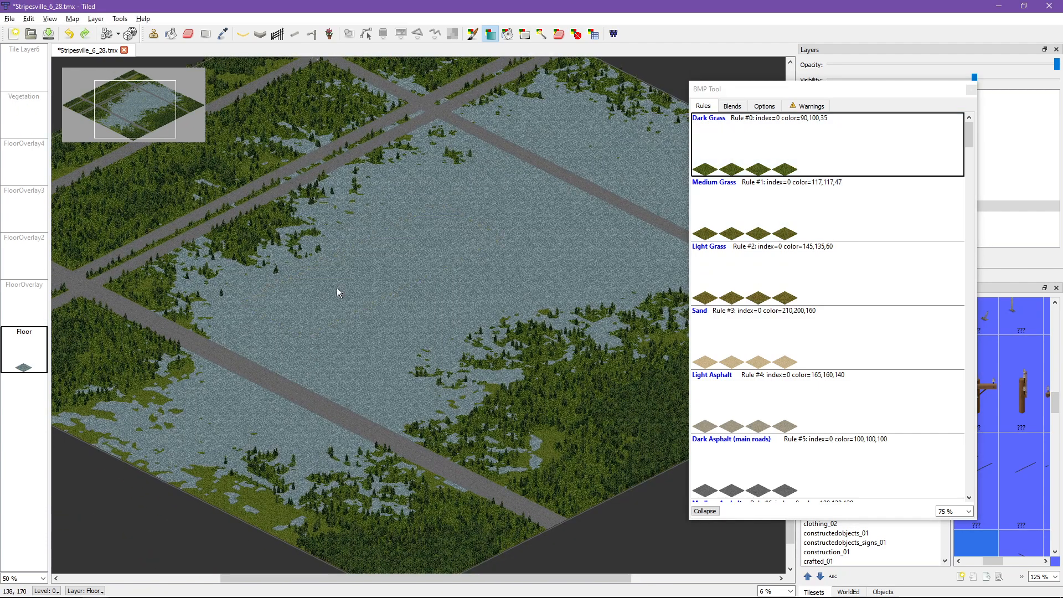
Step: Try brushing a rough ring of Dark Grass inside the blue-gray area and undo it
click(472, 34)
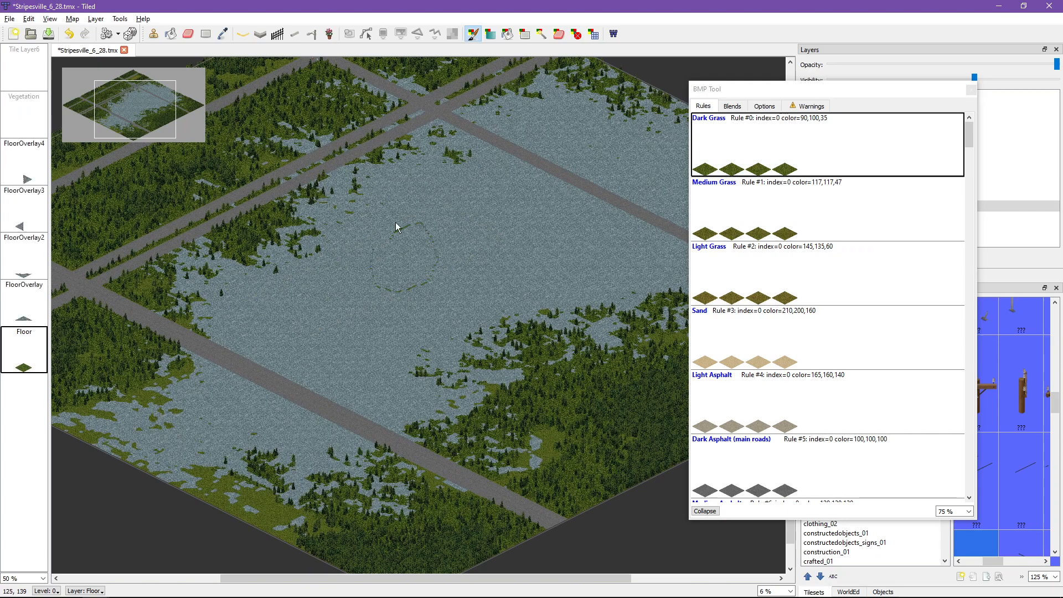
mouse_move(396, 222)
mouse_down()
mouse_move(446, 260)
mouse_move(395, 284)
mouse_move(380, 231)
mouse_move(447, 224)
mouse_move(450, 255)
mouse_move(417, 285)
mouse_move(374, 270)
mouse_move(375, 246)
mouse_up()
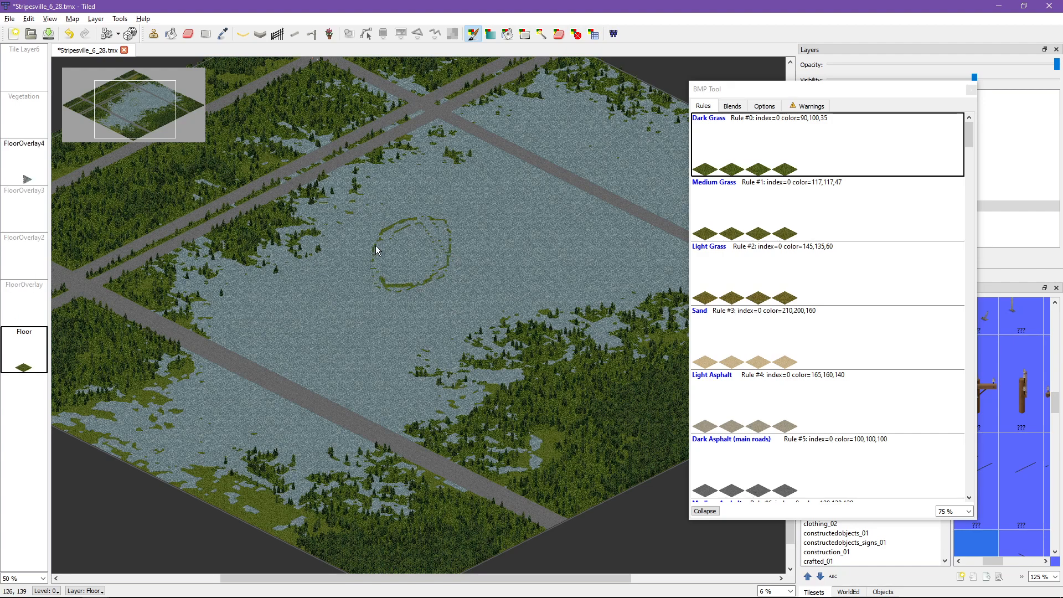
key(ctrl+z)
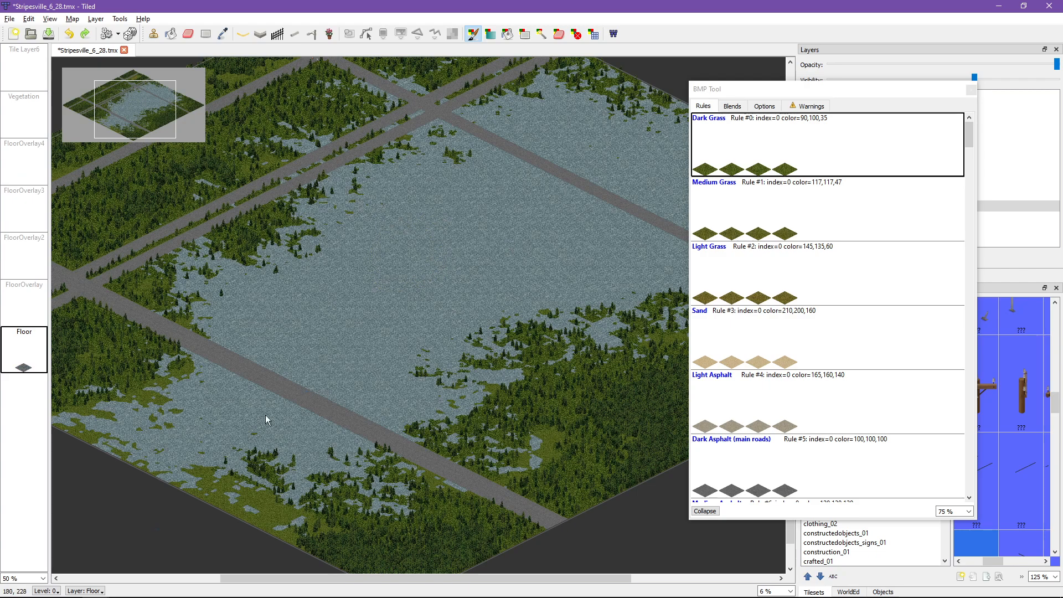
Step: Return to the road intersection with the Stamp Brush, widen the Layers and Tilesets docks, and open the advertising_01 tileset
mouse_move(123, 596)
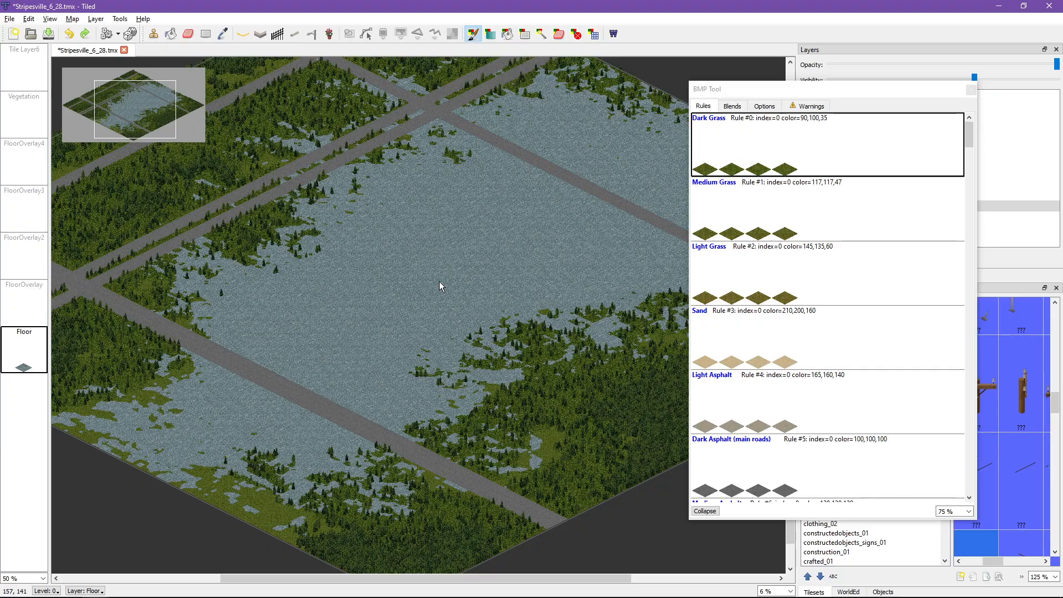
middle_drag(325, 225, 416, 307)
scroll(416, 307, up, 7)
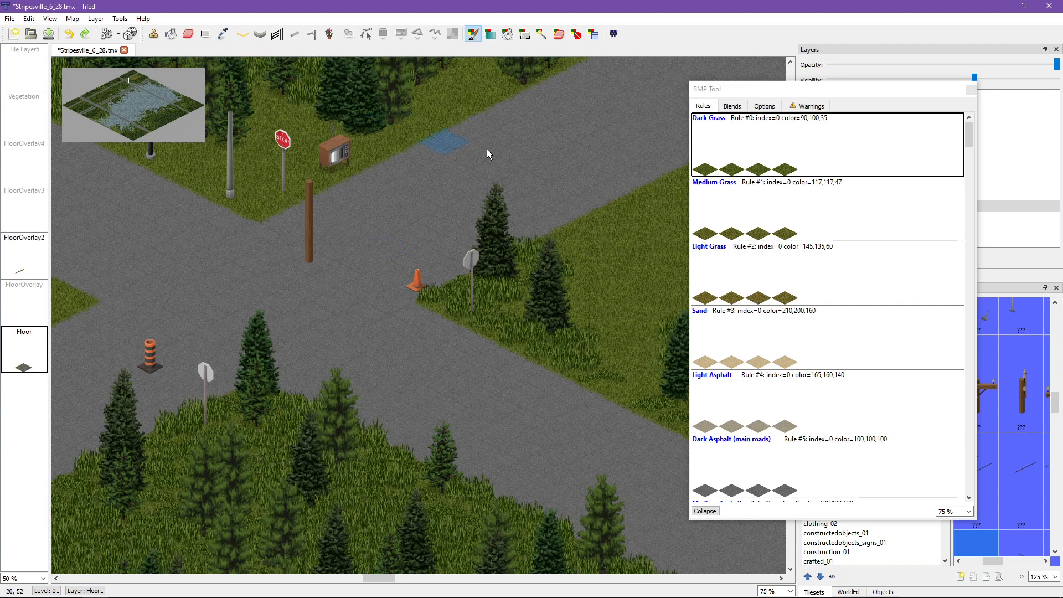
middle_drag(218, 289, 329, 228)
middle_drag(224, 255, 269, 301)
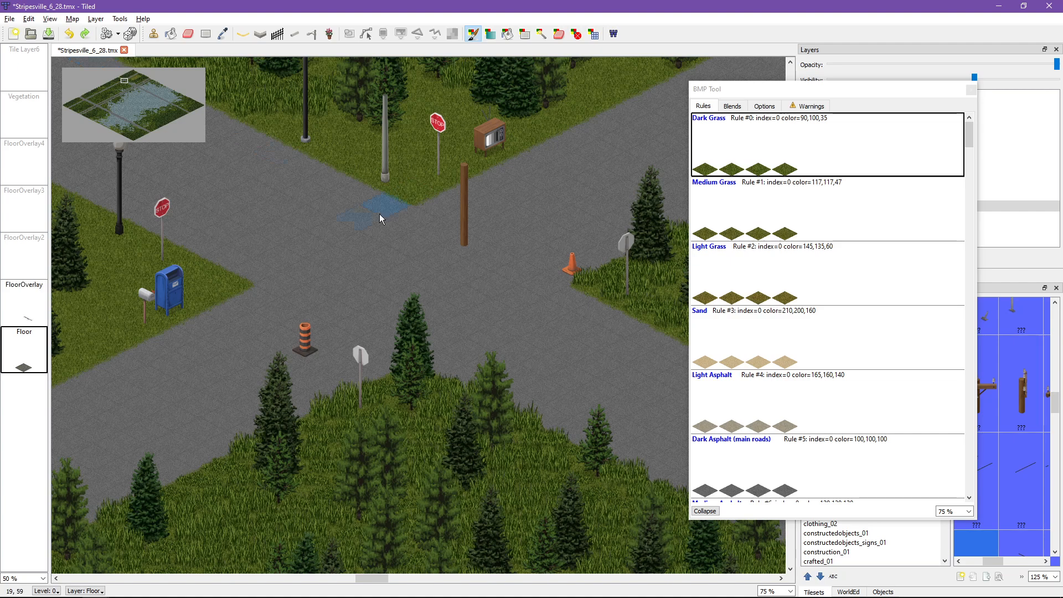
click(154, 34)
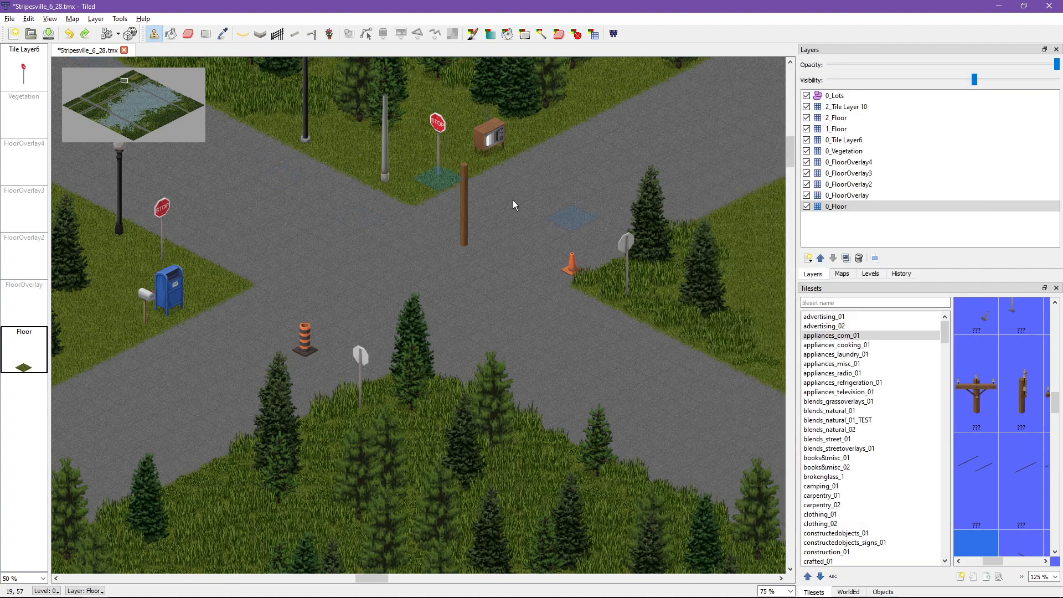
scroll(824, 399, down, 1)
scroll(830, 388, up, 6)
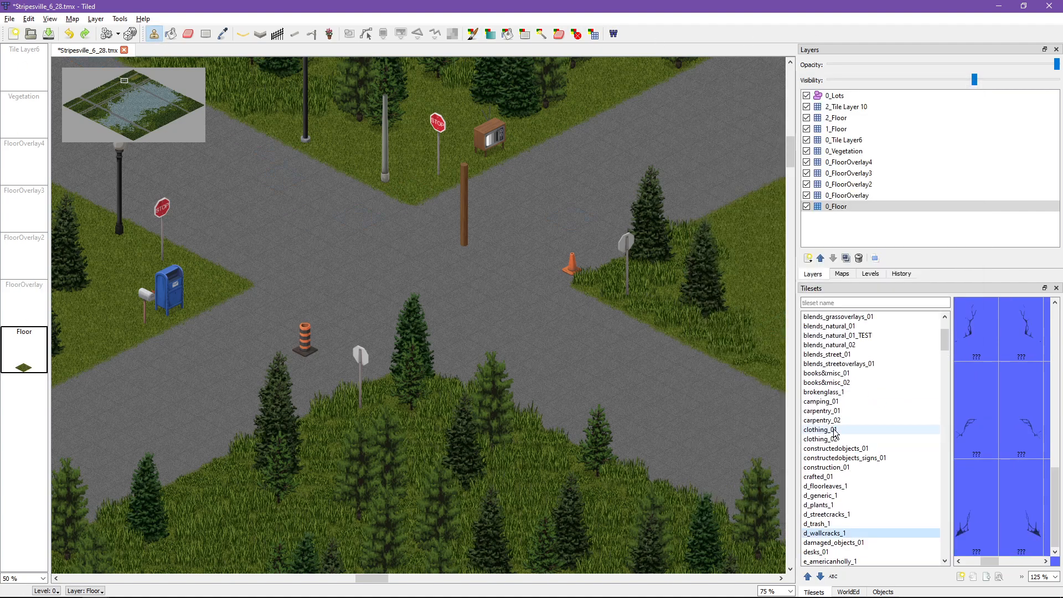
click(835, 318)
click(835, 326)
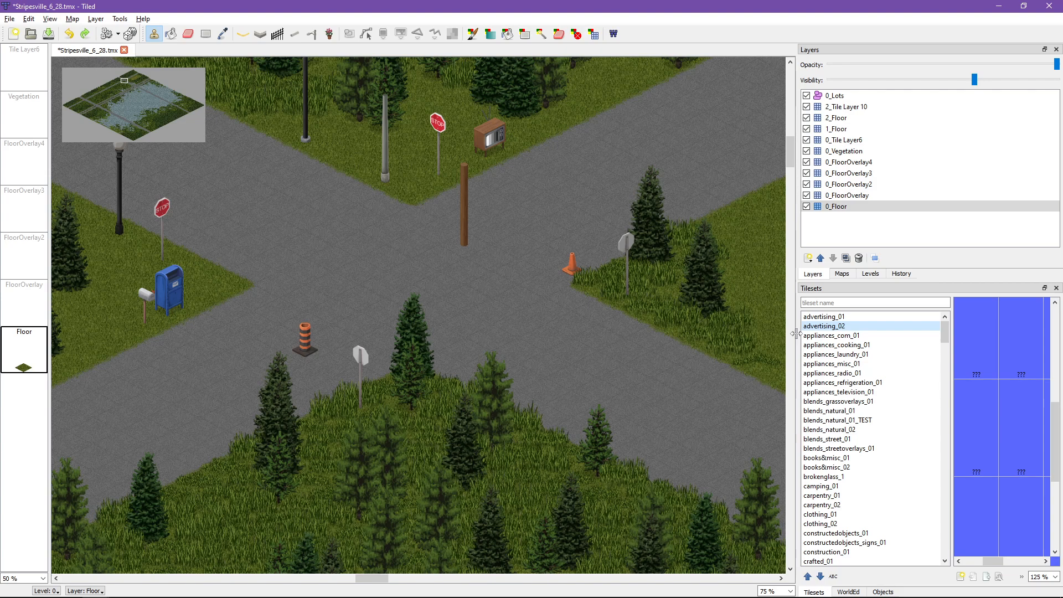
drag(796, 330, 595, 329)
click(692, 318)
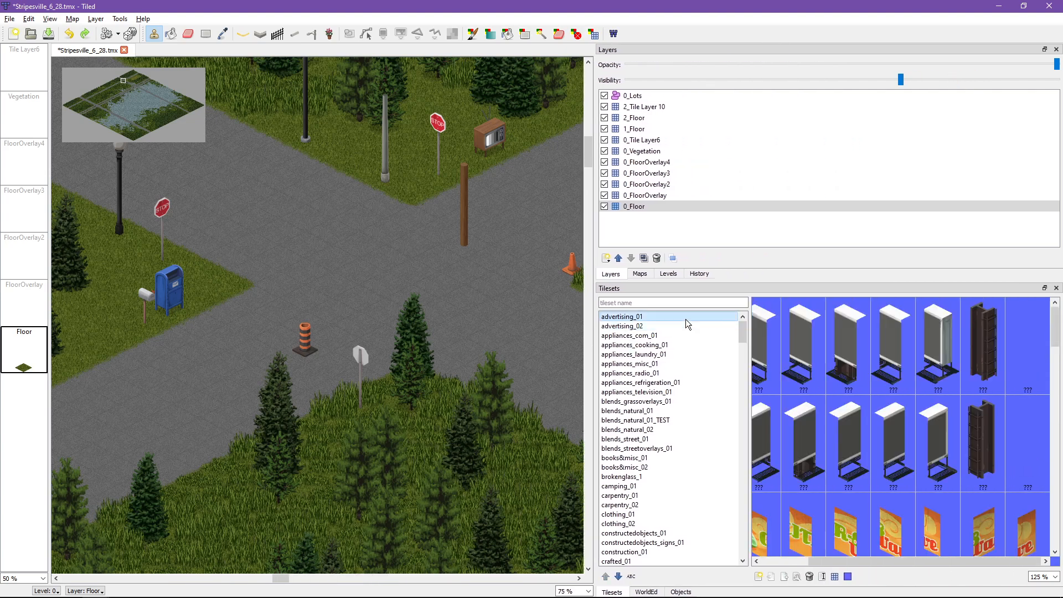
Step: Stamp both dark metal beam tiles from advertising_01 at separate spots in the intersection on the 0_FloorOverlay layer
click(988, 428)
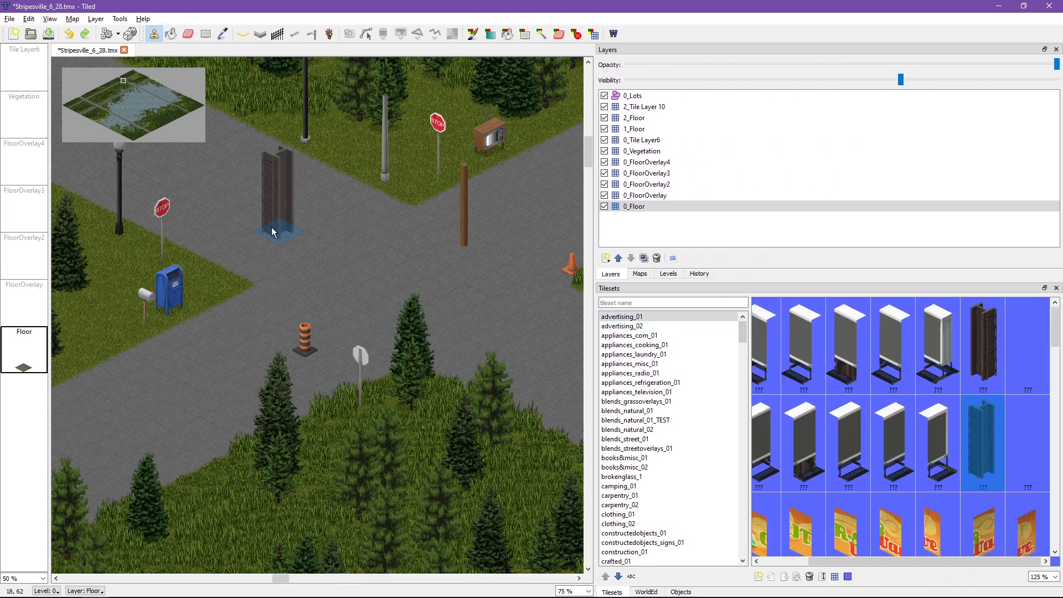
click(986, 340)
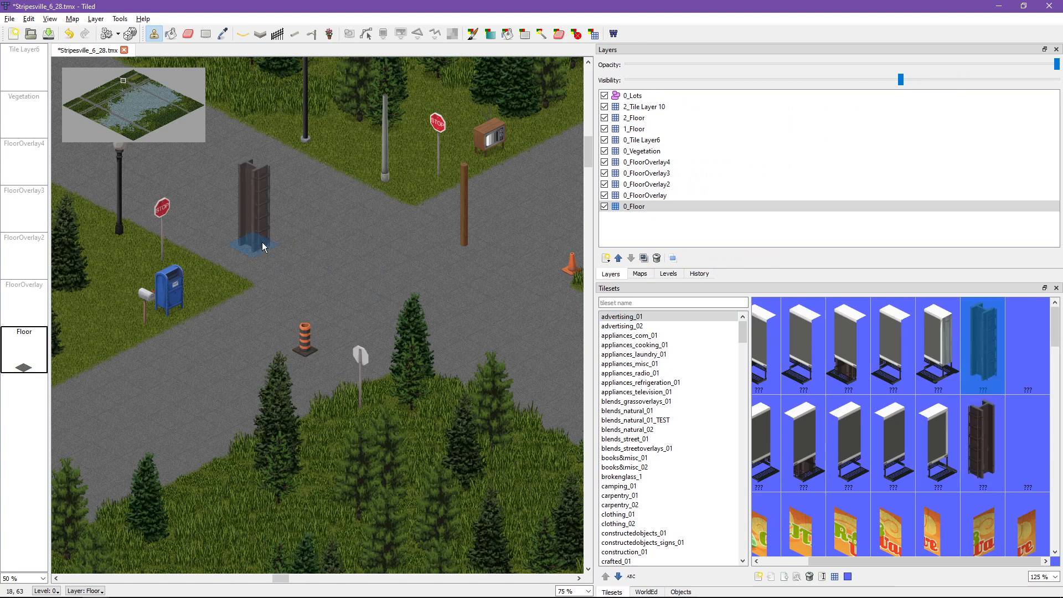
click(630, 198)
click(360, 329)
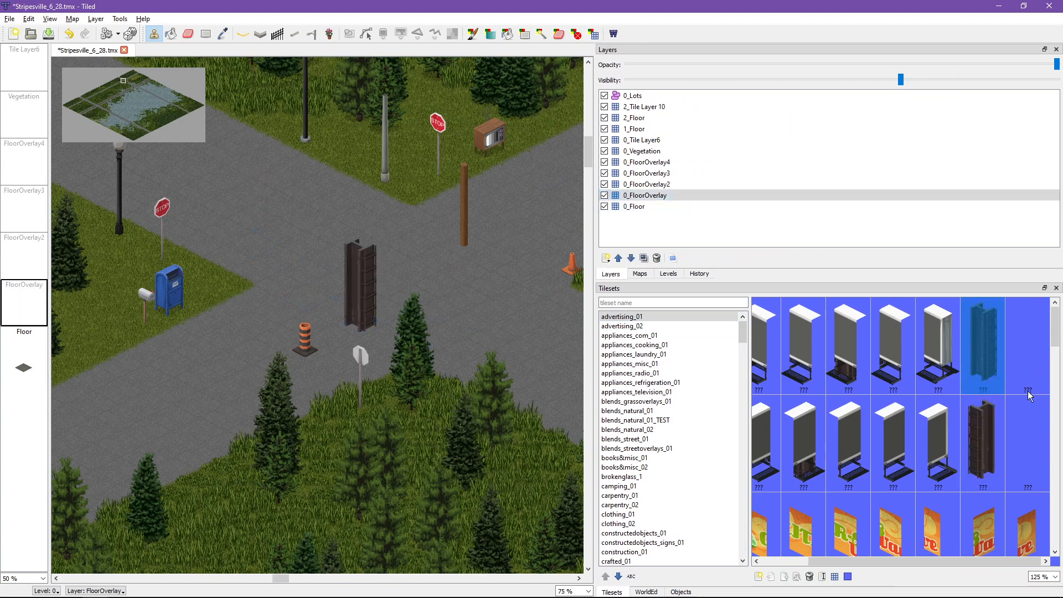
click(982, 440)
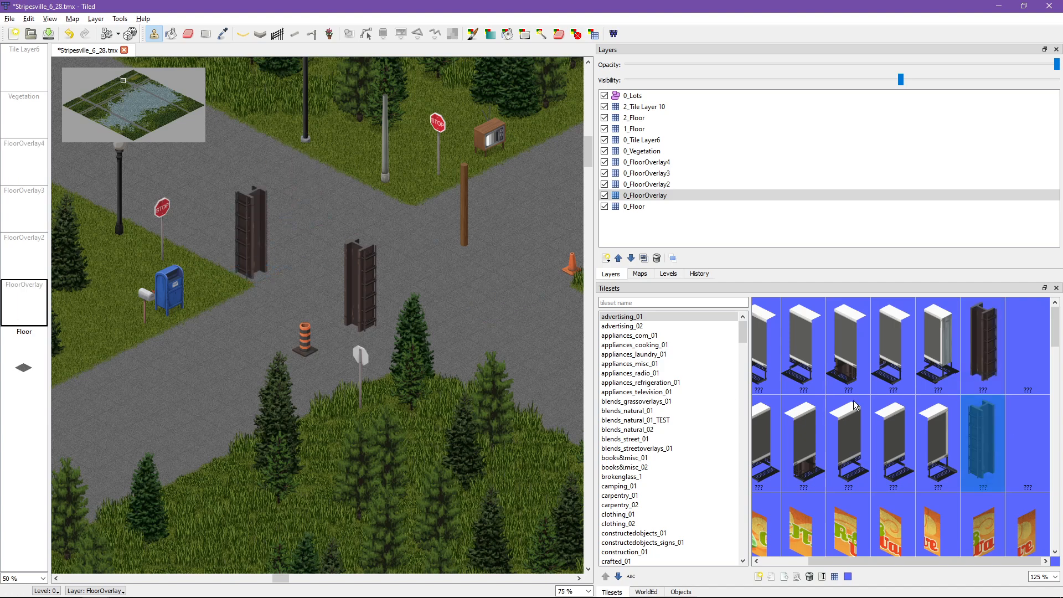
Step: On 1_Floor, undo the misplaced beam stamp and stack a matching section directly above the beam nearest the blue mailbox
scroll(853, 401, down, 1)
key(ctrl+Page_Up)
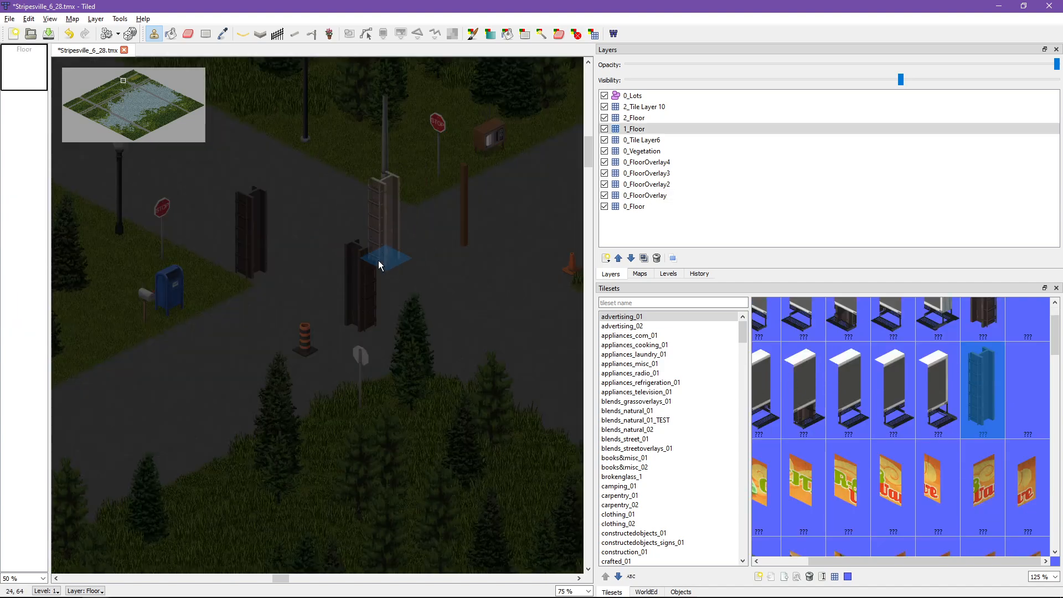
drag(303, 241, 275, 223)
key(ctrl+z)
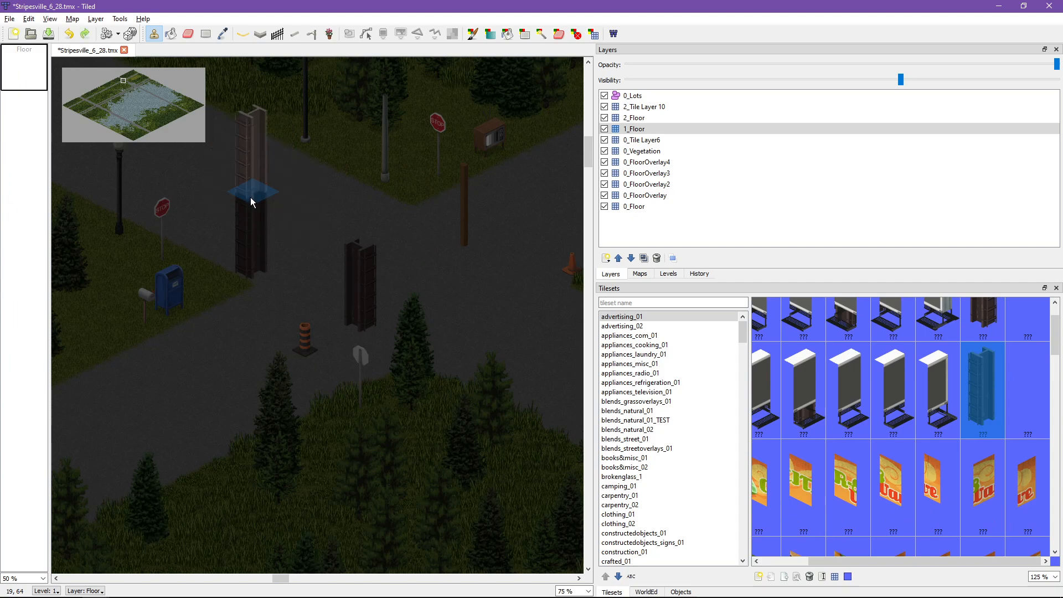
Step: On 2_Floor, build the billboard atop the tall beam from the supported panel, a plain middle panel and the closed end panel
key(ctrl+Page_Up)
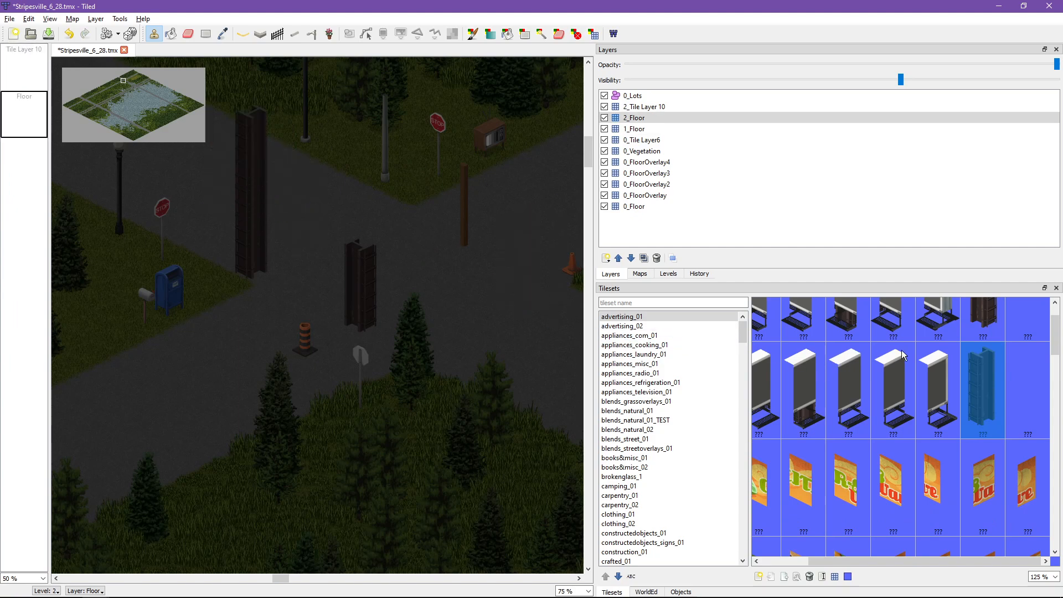
scroll(923, 350, up, 1)
click(848, 352)
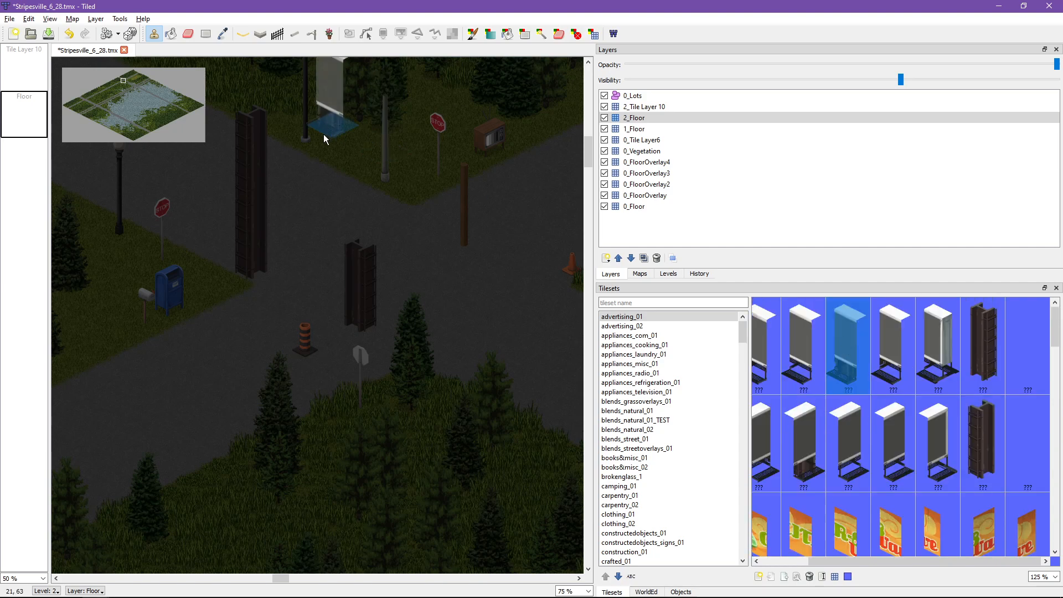
click(245, 108)
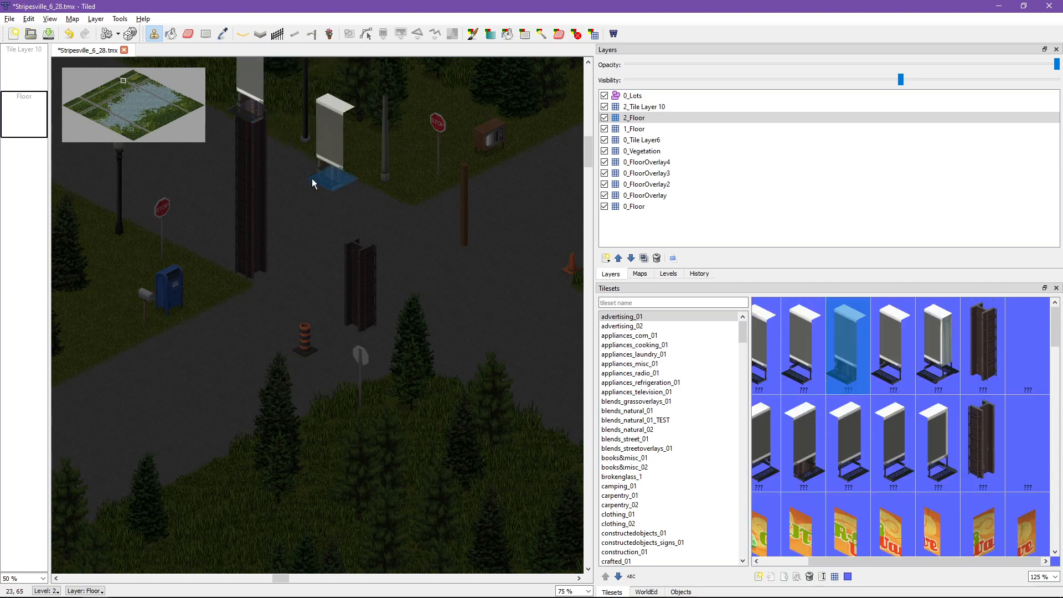
click(893, 343)
click(274, 114)
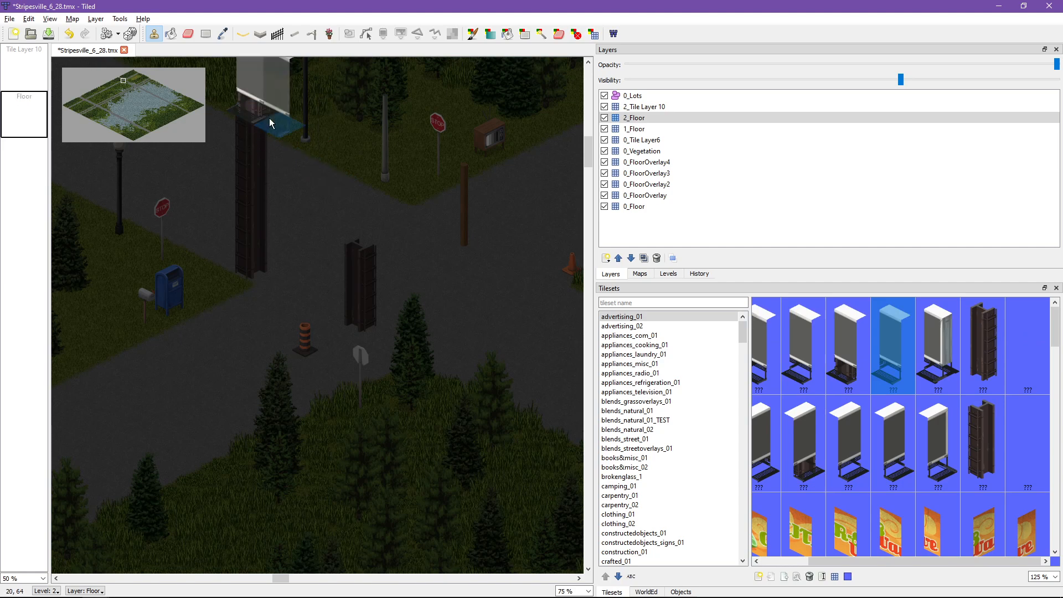
click(938, 343)
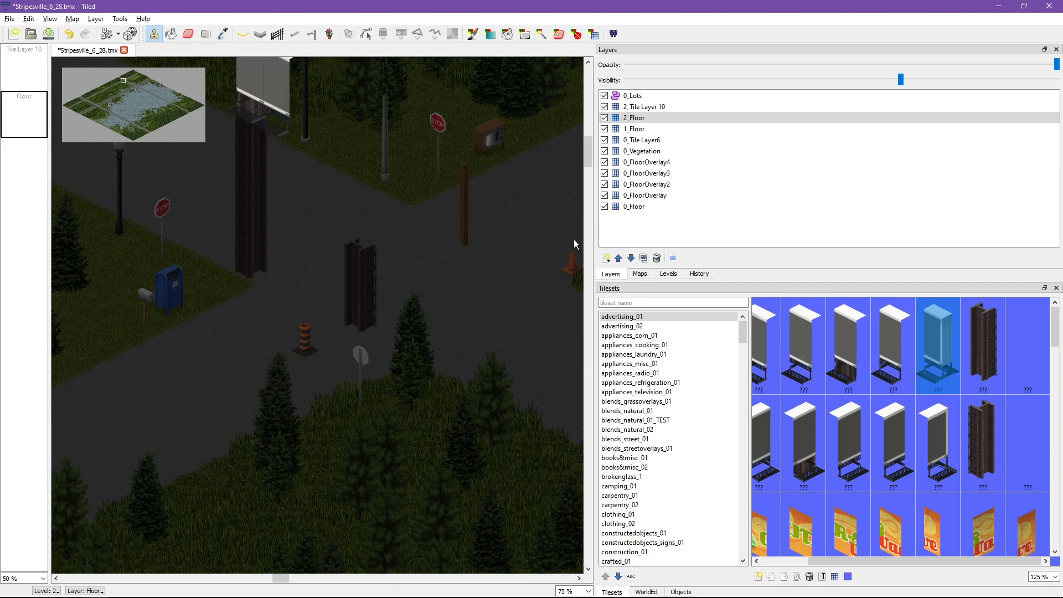
click(289, 139)
Step: Extend the billboard on 2_Floor with plain middle panels away from the closed end, and finish it with the opposite end panel
click(887, 352)
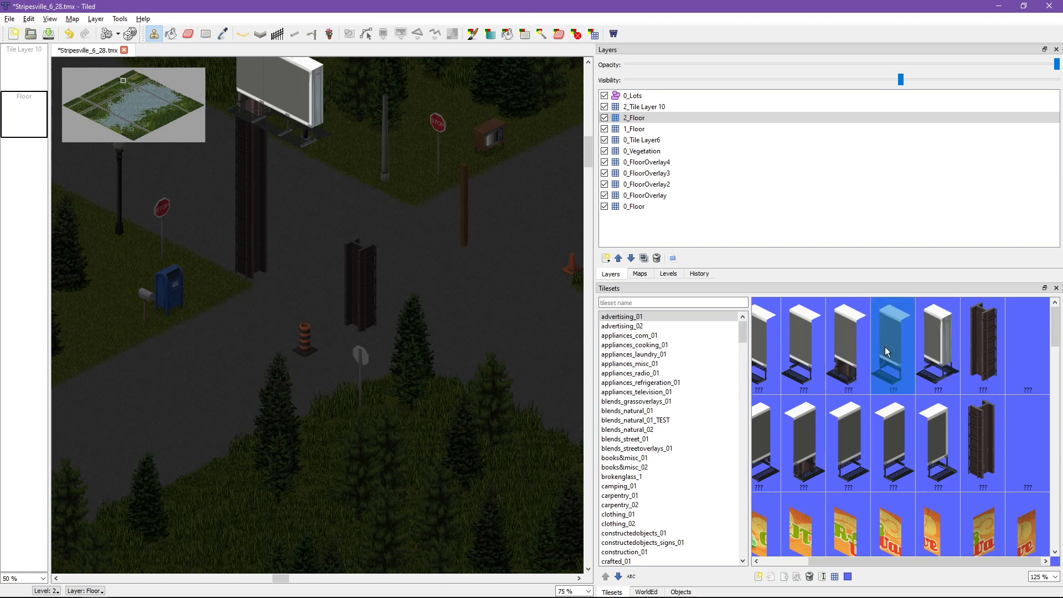
click(798, 350)
middle_drag(196, 71, 468, 320)
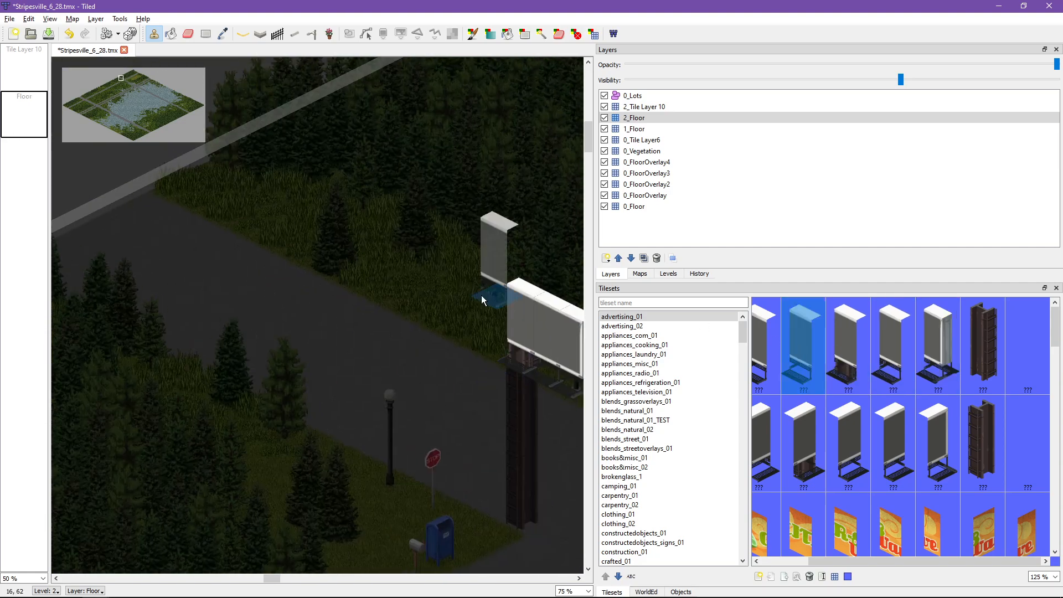
click(491, 339)
click(764, 368)
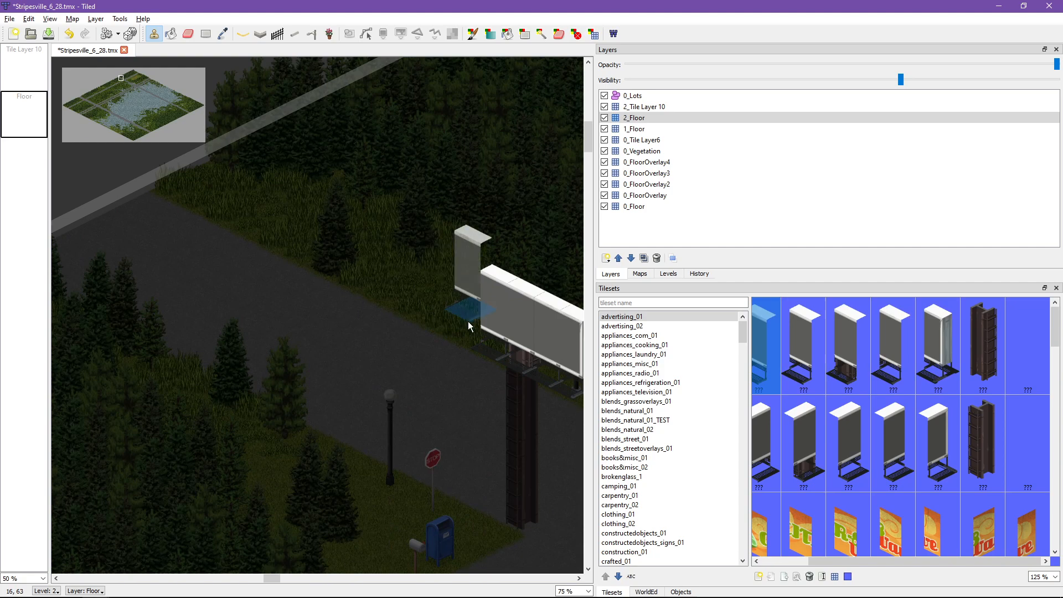
key(ctrl+z)
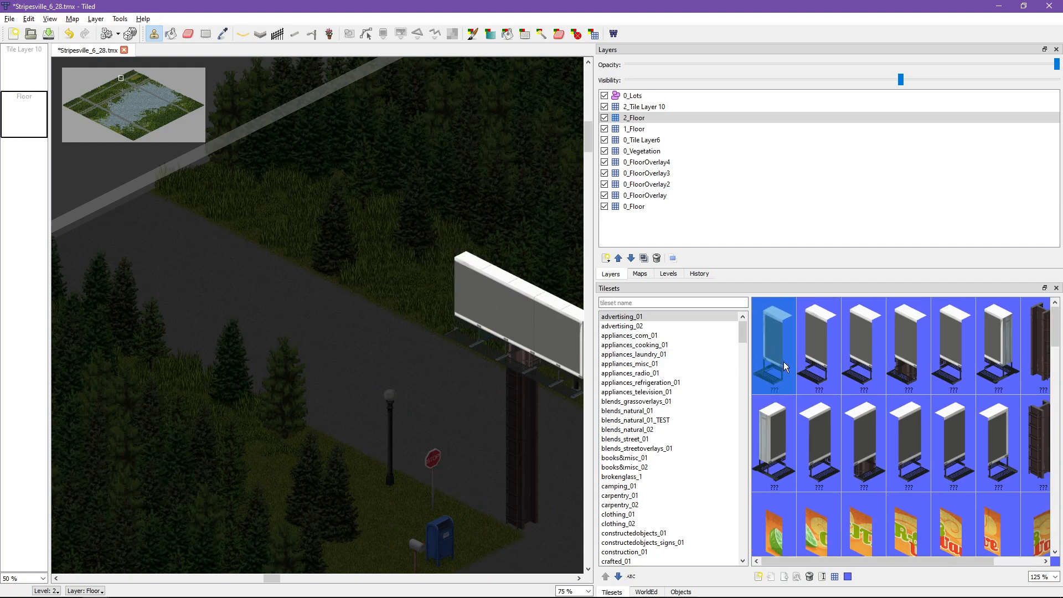
click(443, 325)
Step: On 2_Tile Layer 10, stamp the first two tiles of the Citr-8 Wave ad onto the billboard's first panels
click(774, 534)
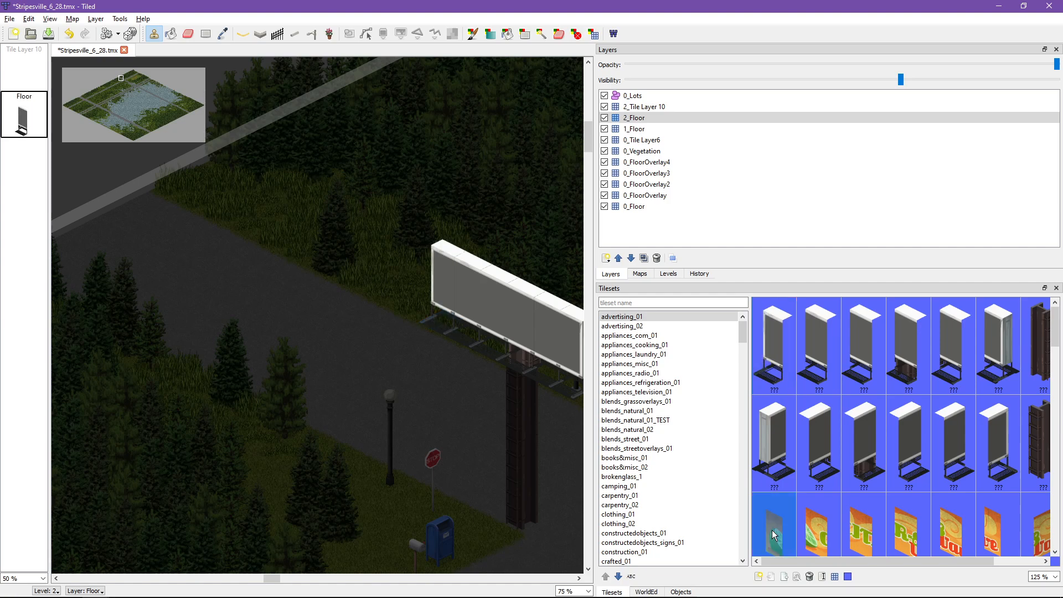
scroll(774, 534, down, 1)
click(644, 106)
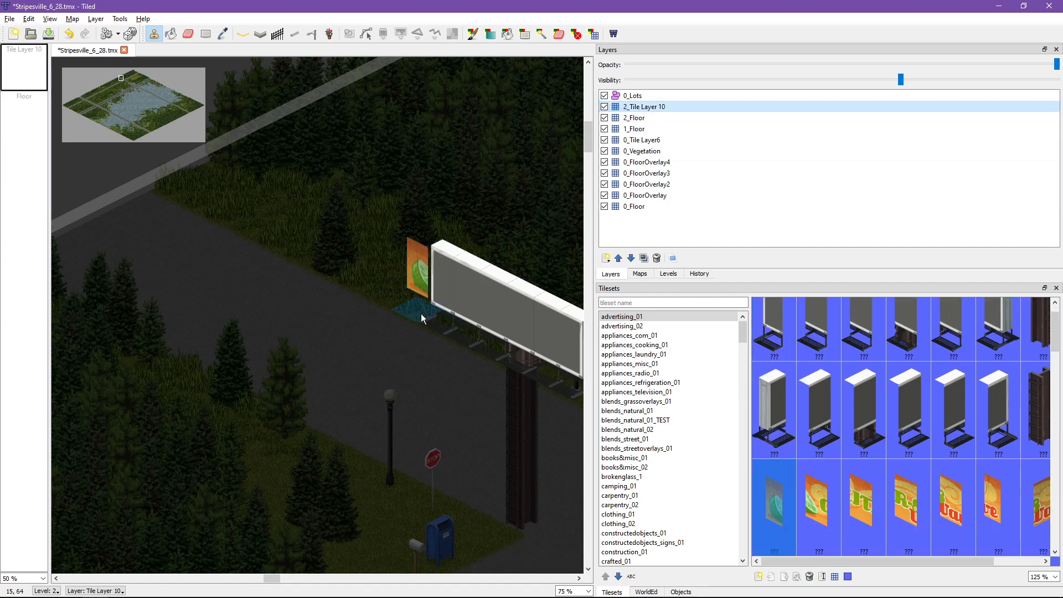
click(444, 317)
click(861, 501)
click(801, 498)
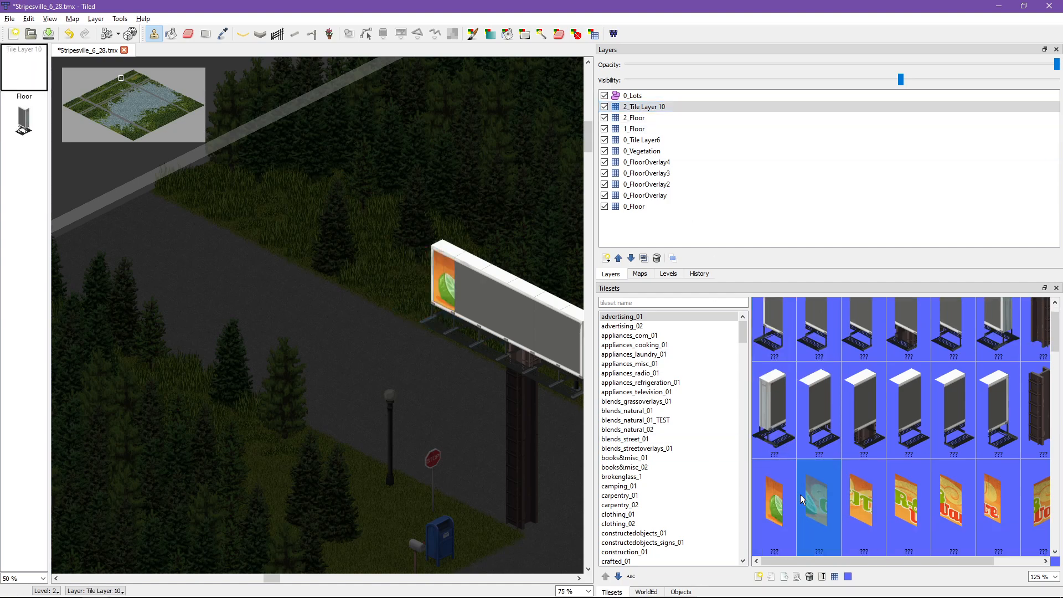
click(472, 344)
Step: Stamp the third Citr-8 Wave tile beside the first two, and cover the whole billboard with the six-tile ad in one stamp
middle_drag(541, 481, 406, 387)
click(865, 516)
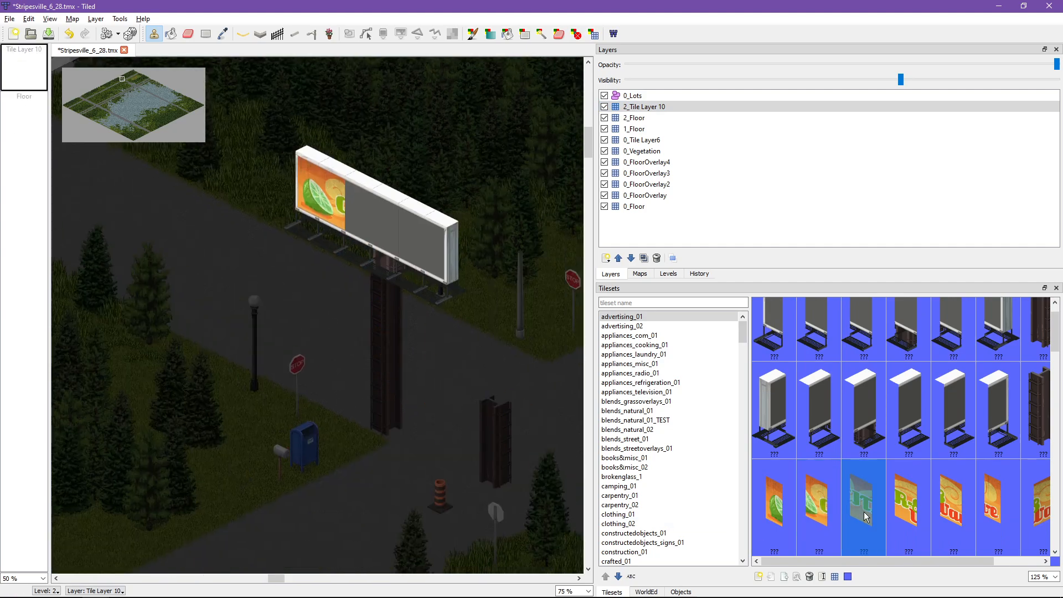
click(364, 275)
drag(774, 501, 1003, 517)
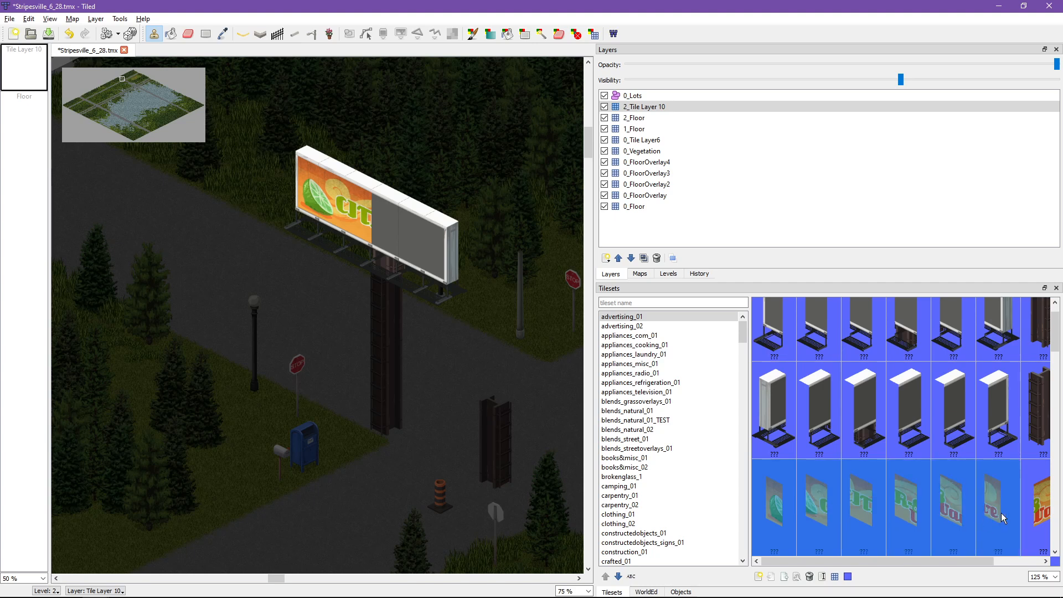
click(396, 272)
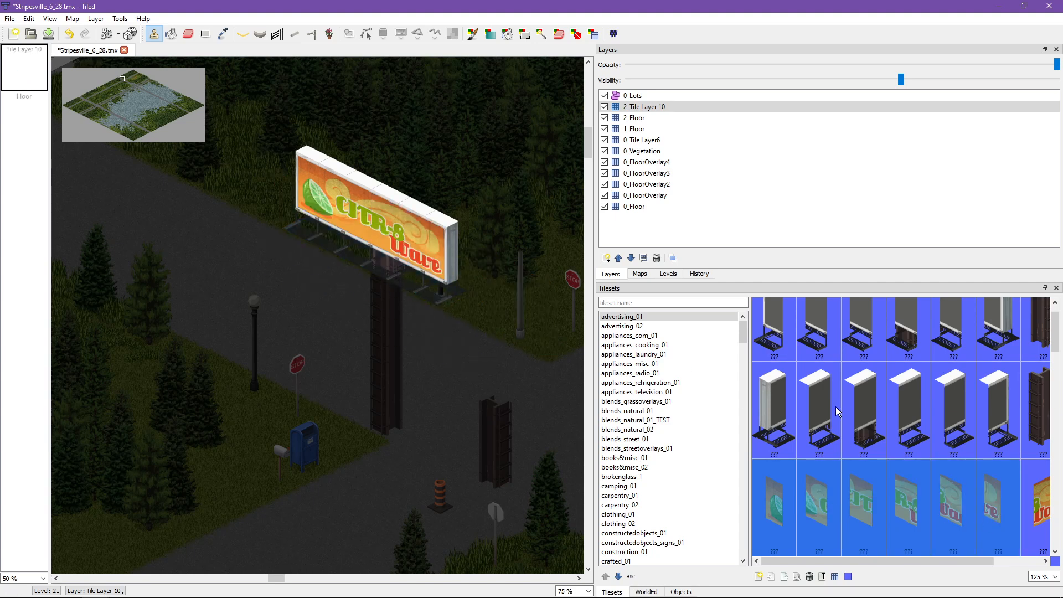
Step: Preview the blank billboard frame rows as multi-tile stamps, and stamp the four-tile raccoon ad over part of the Citr-8 Wave ad
drag(778, 415, 952, 416)
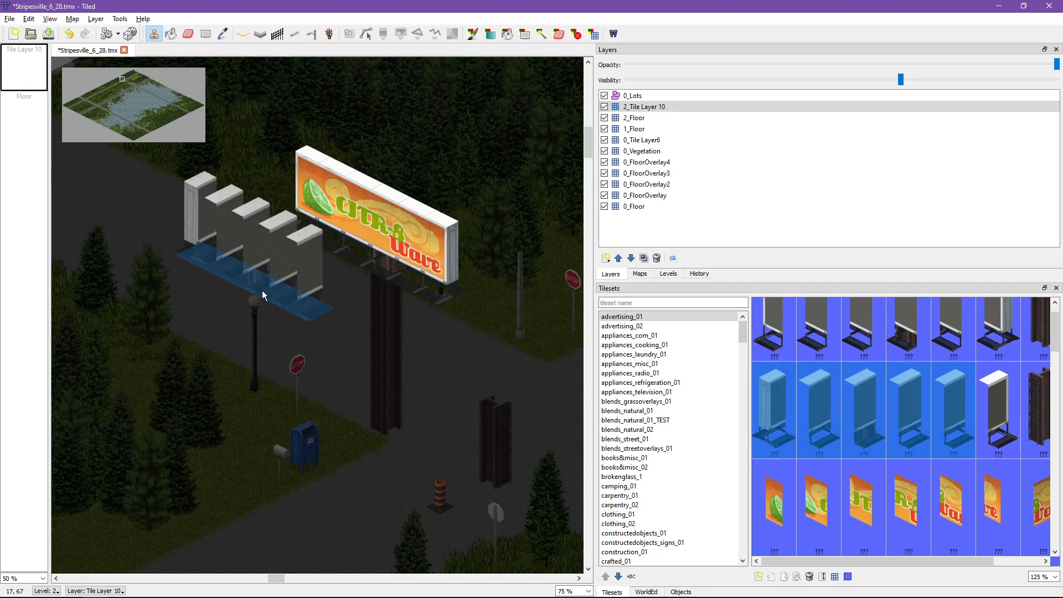
drag(775, 343, 992, 335)
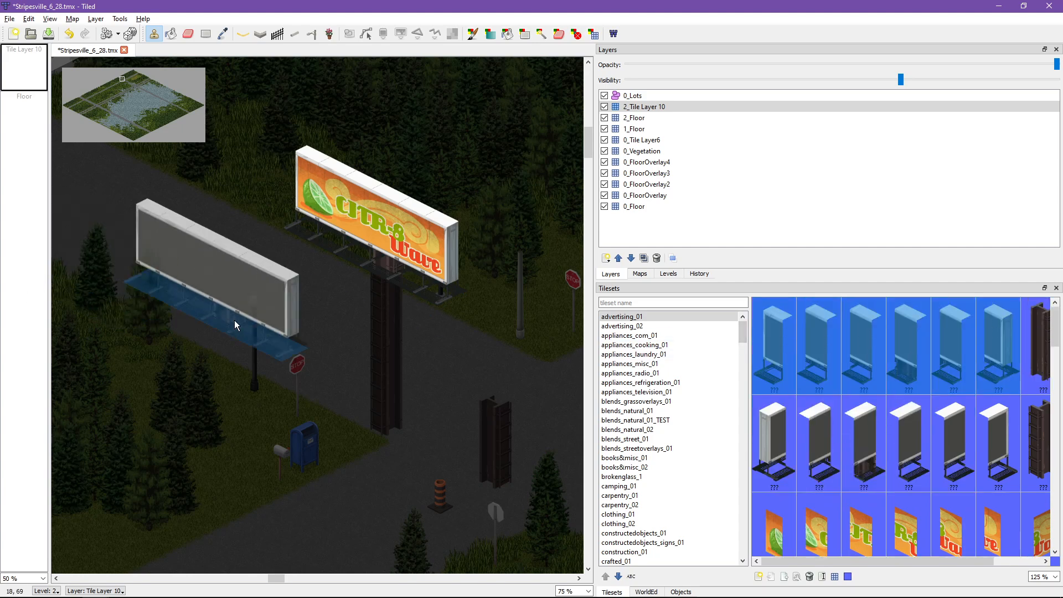
drag(775, 443, 1010, 451)
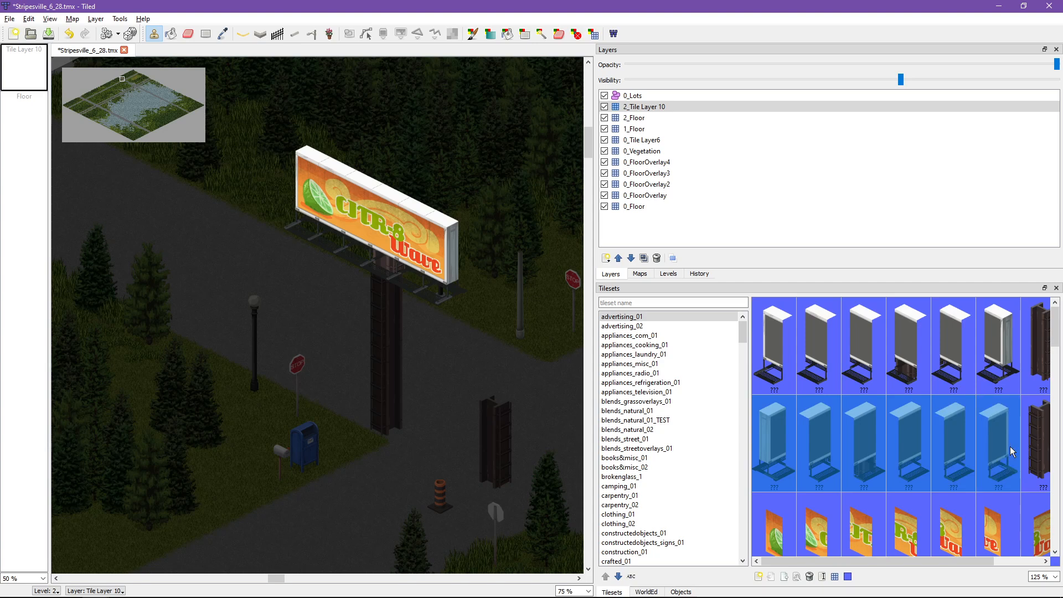
scroll(867, 477, down, 2)
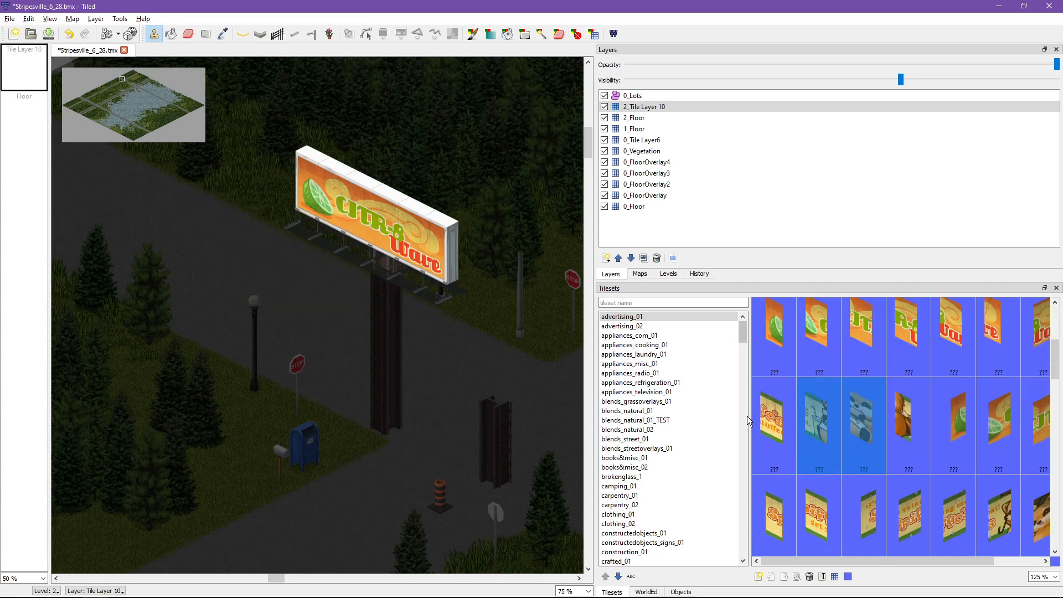
drag(764, 421, 907, 435)
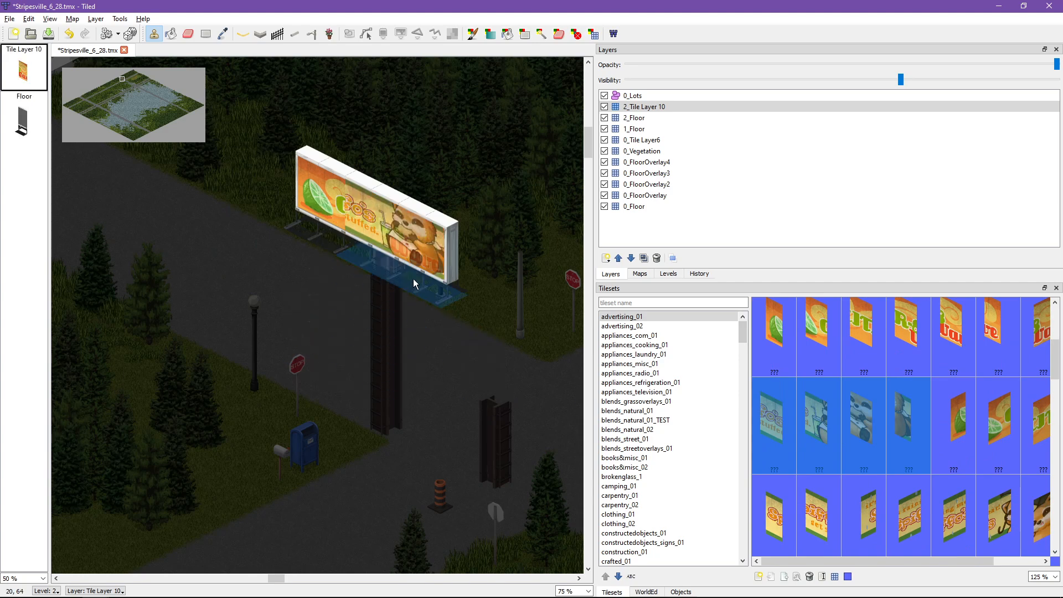
Step: Cover the billboard with the six-tile Amnesia perfume ad on 2_Tile Layer 10 and save the map
scroll(977, 369, down, 3)
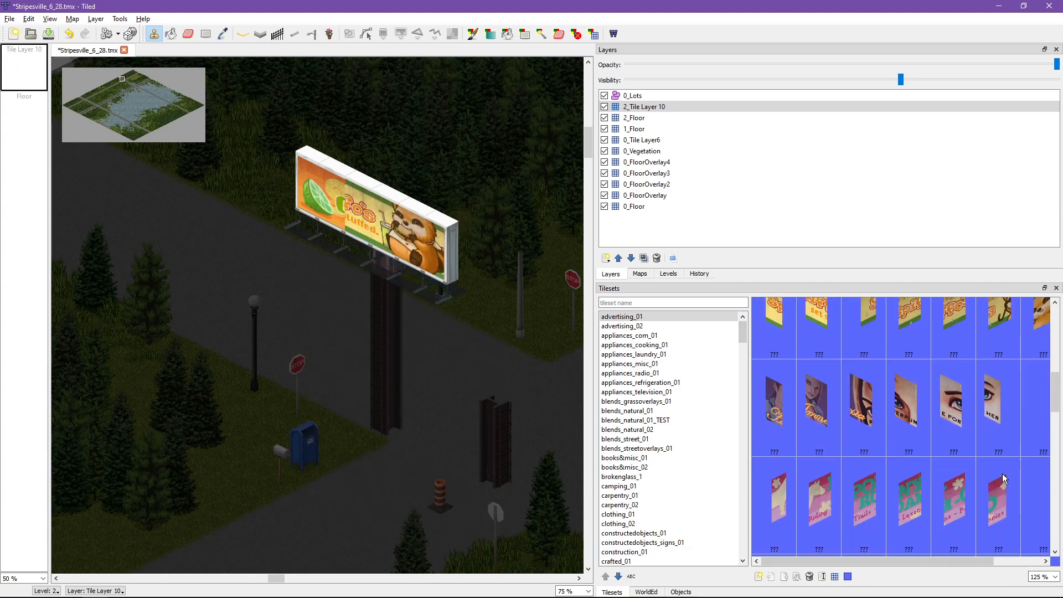
drag(977, 370, 764, 359)
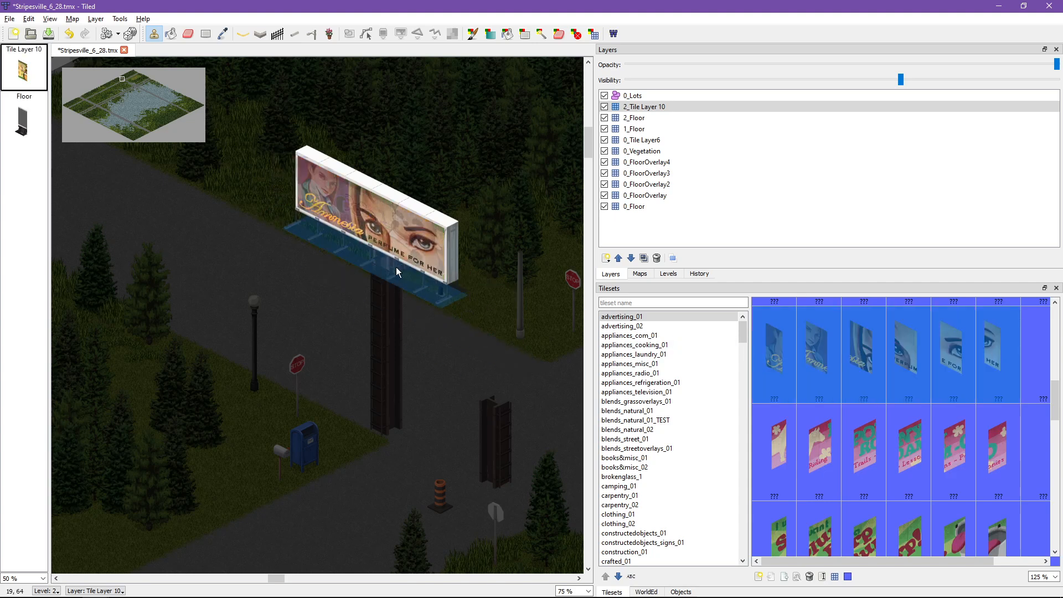
click(360, 321)
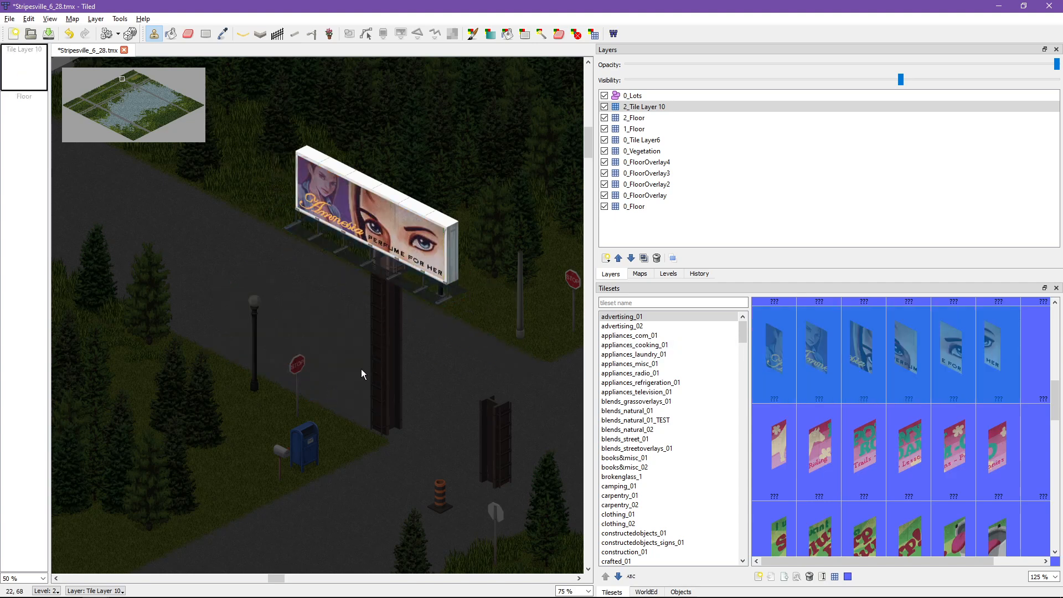
key(ctrl+s)
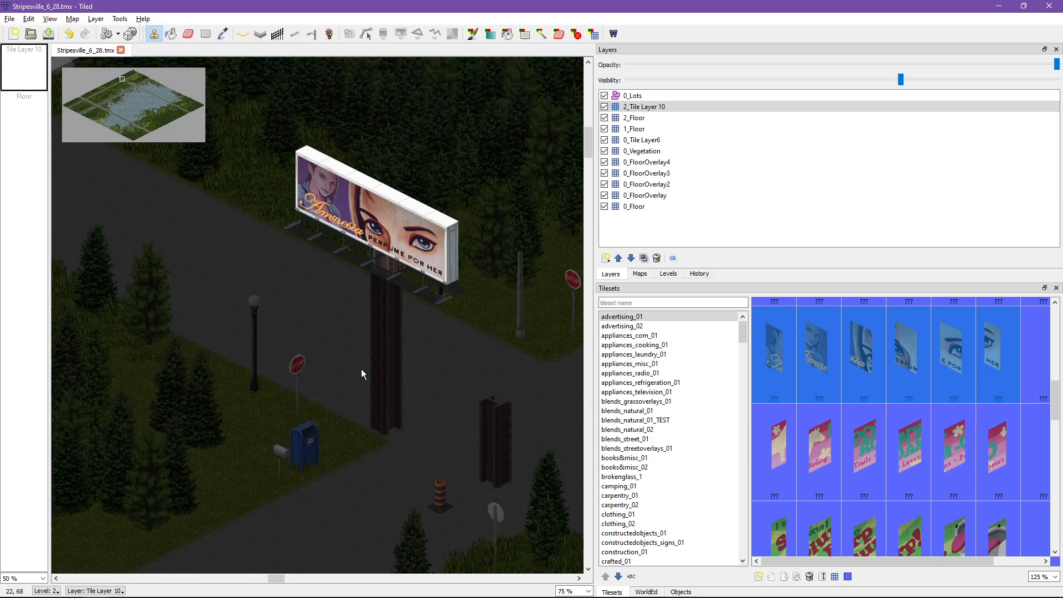
key(alt+Tab)
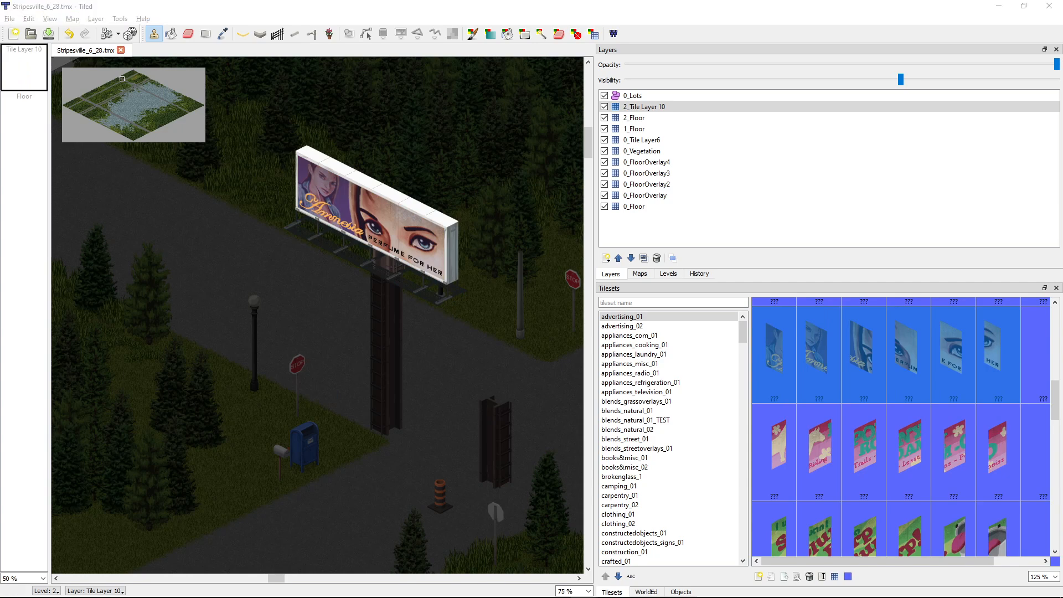